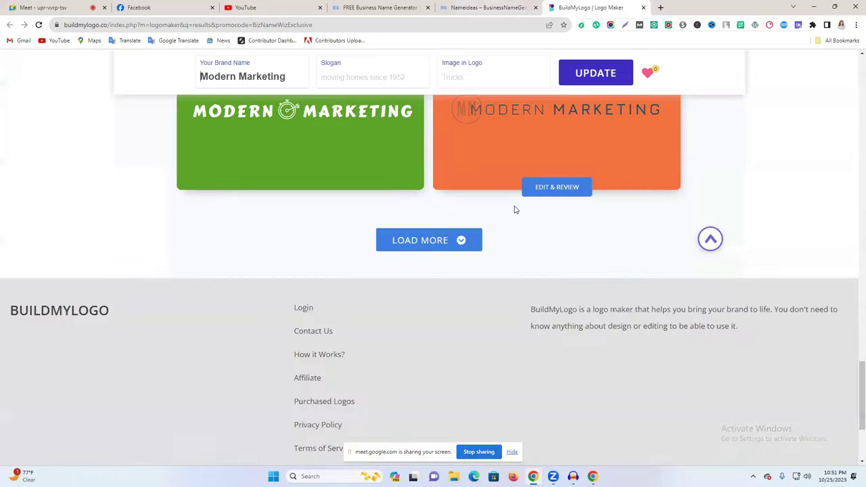
Load more Modern Marketing logo designs in BuildMyLogo's results.
scroll(514, 210, up, 6)
scroll(514, 210, up, 2)
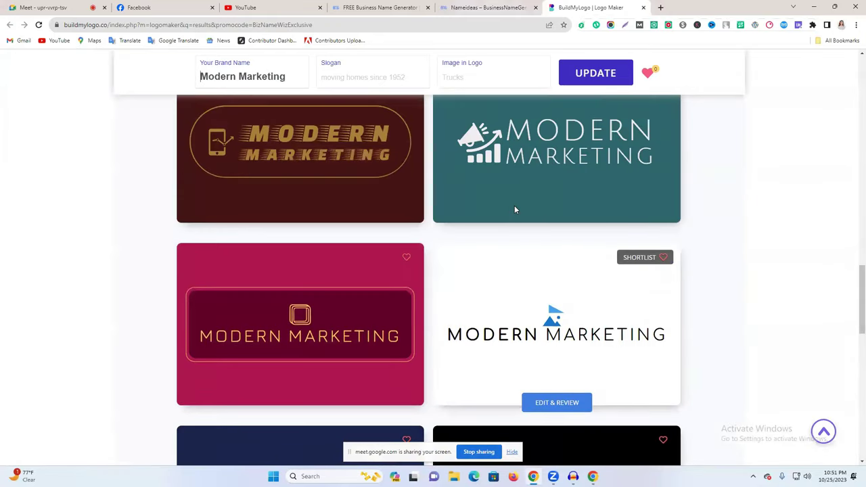
scroll(515, 205, up, 1)
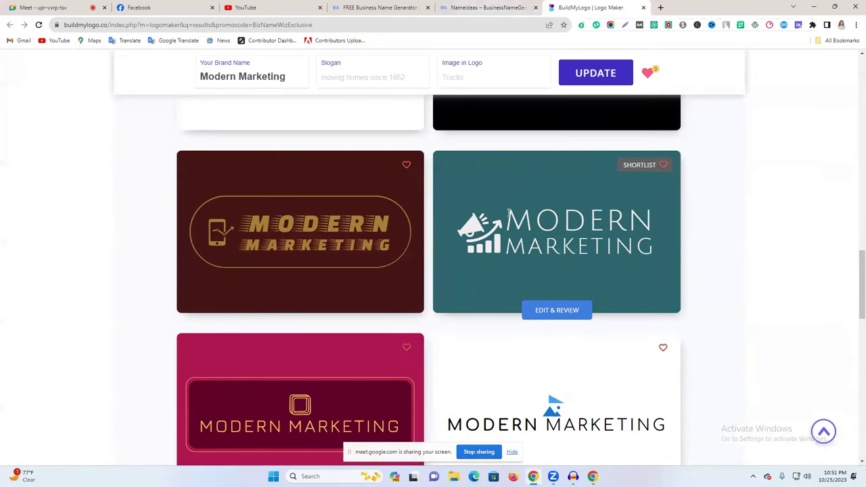
scroll(514, 213, up, 6)
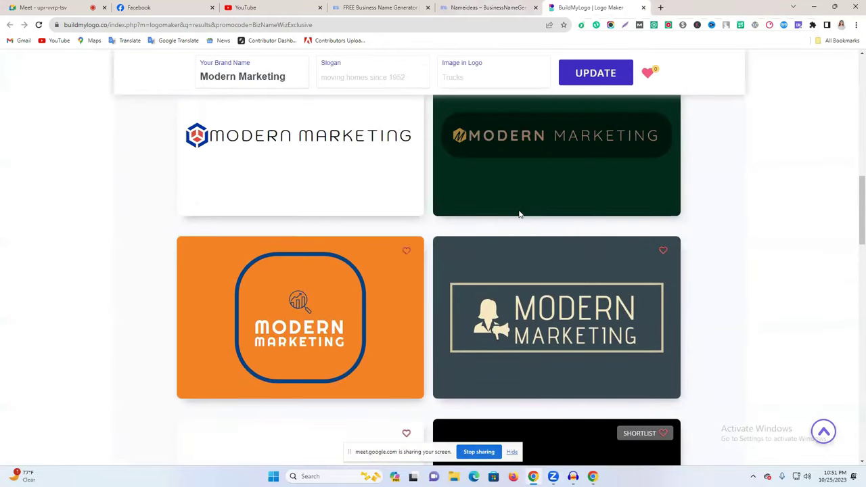
scroll(519, 214, up, 3)
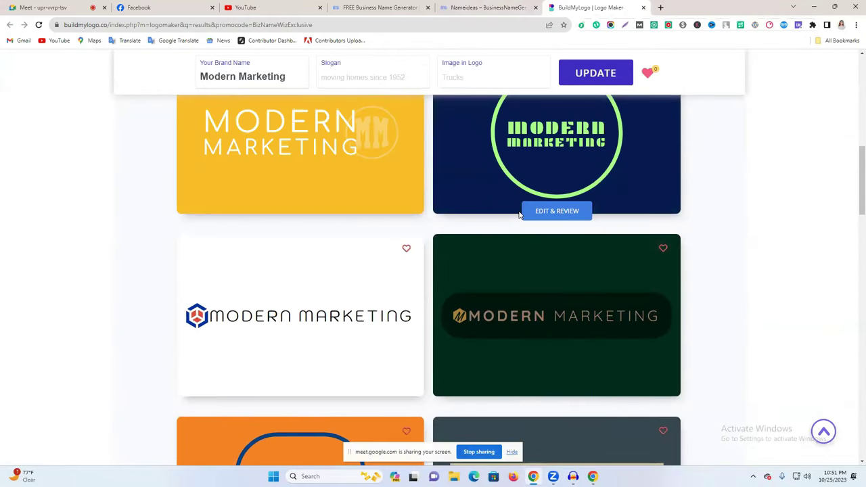
scroll(519, 215, up, 3)
scroll(519, 215, down, 3)
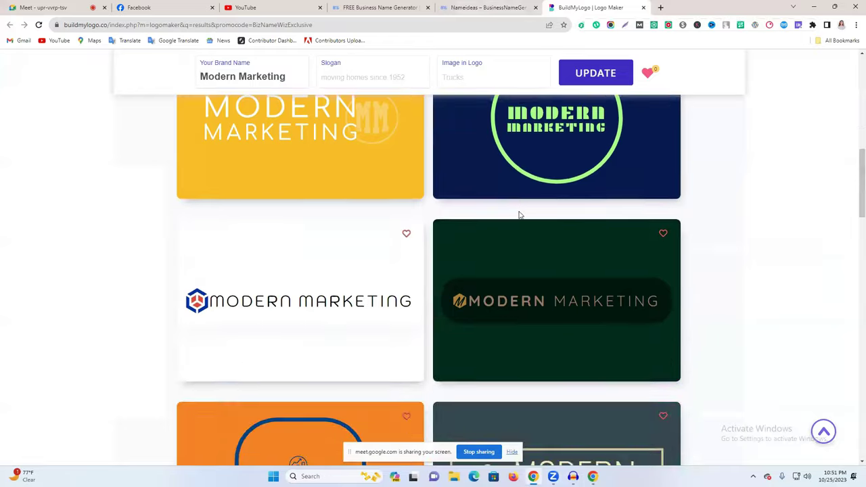
scroll(519, 214, down, 15)
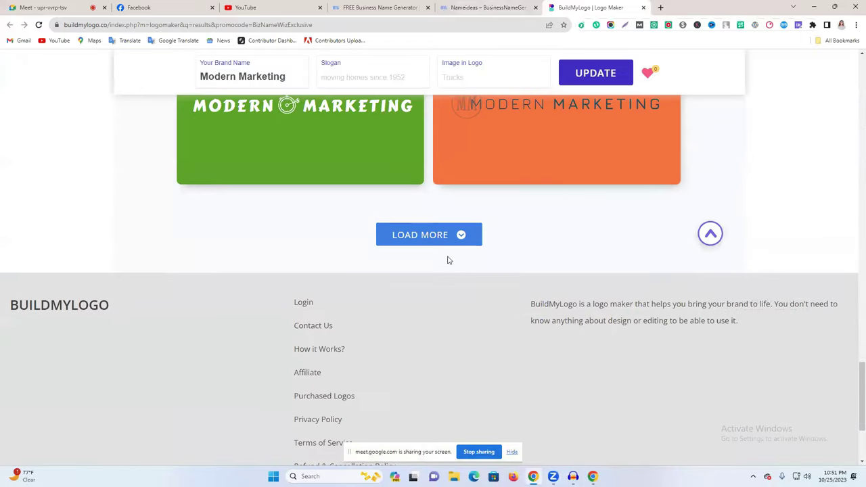
click(443, 238)
Browse the new results to the thin-lettered Modern Marketing logo with the diamond emblem.
scroll(556, 264, down, 1)
scroll(556, 264, down, 7)
scroll(556, 263, down, 3)
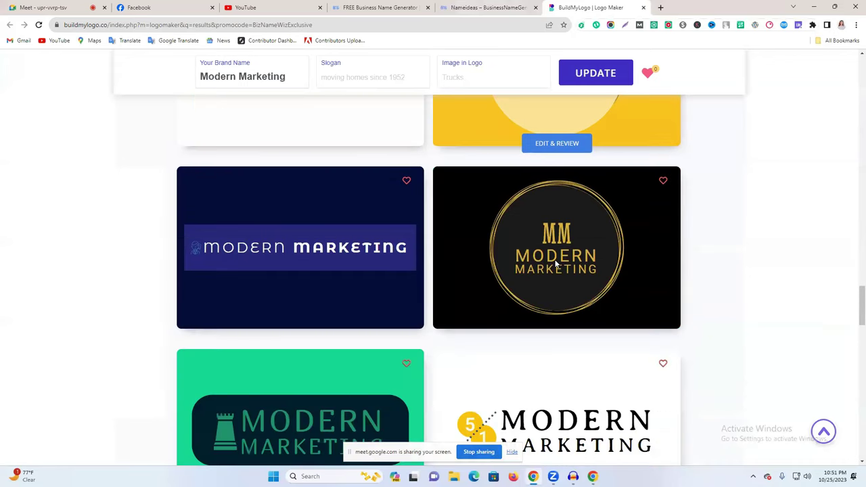
scroll(556, 264, down, 3)
scroll(555, 263, down, 6)
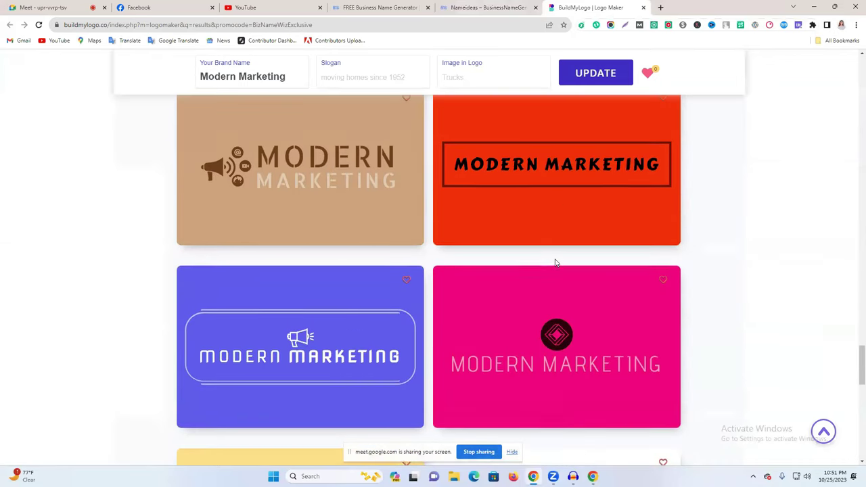
scroll(555, 262, down, 3)
scroll(557, 263, down, 1)
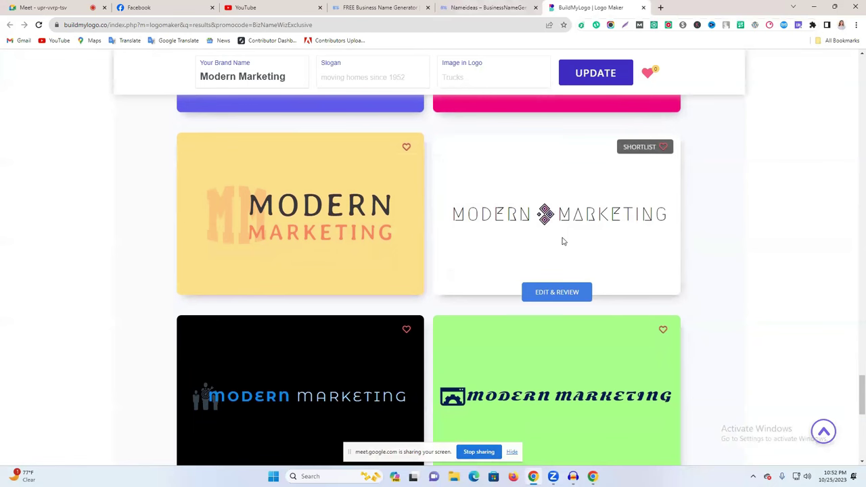
right_click(526, 216)
key(Escape)
Open the diamond-emblem logo in the editor and mark its preview as a Lightshot capture area.
click(559, 295)
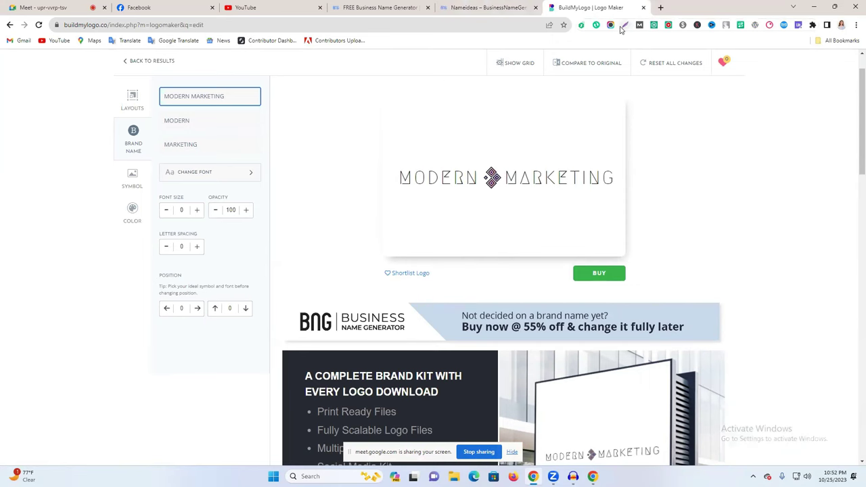
click(621, 29)
drag(383, 97, 625, 257)
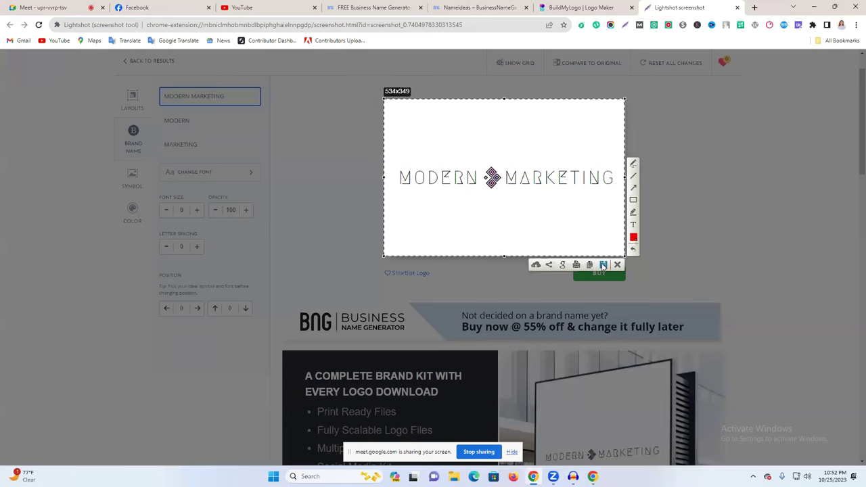
Save the logo capture as a PNG in Downloads and go back to Facebook's Create a Page form.
click(603, 265)
click(357, 226)
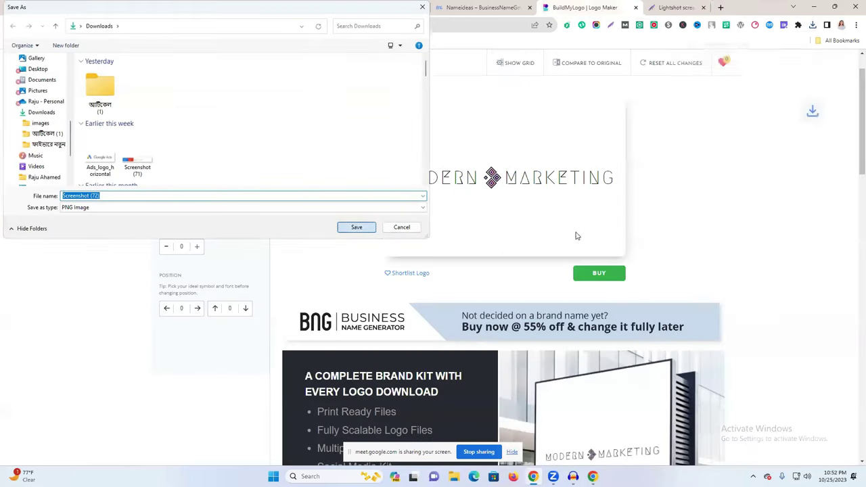
click(484, 8)
click(154, 4)
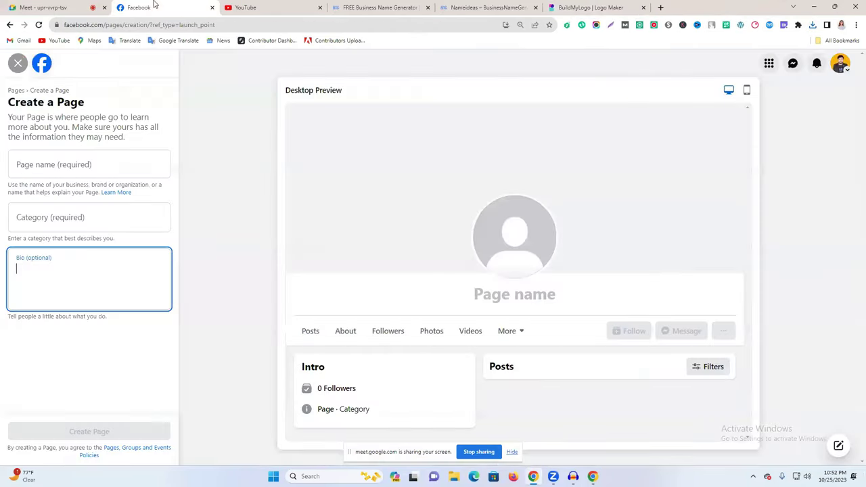
Paste 'Modern Marketing' as the Page name and close the BuildMyLogo tab.
click(72, 164)
text(Modern Marketing)
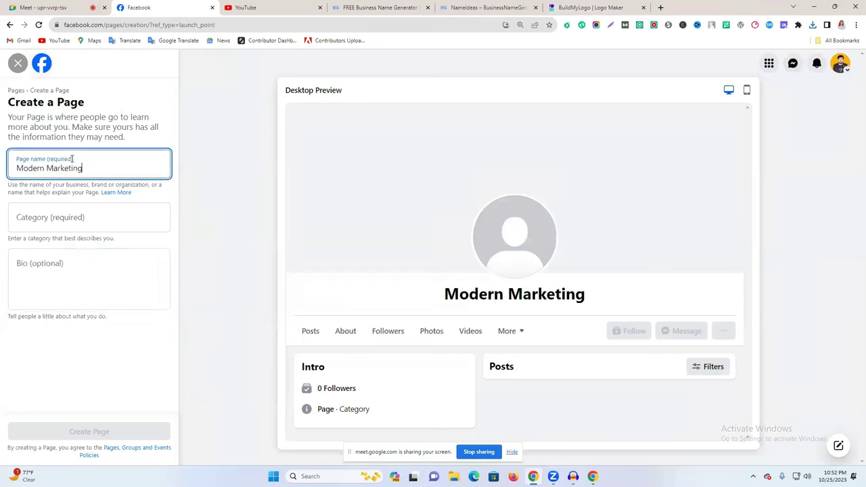
click(194, 222)
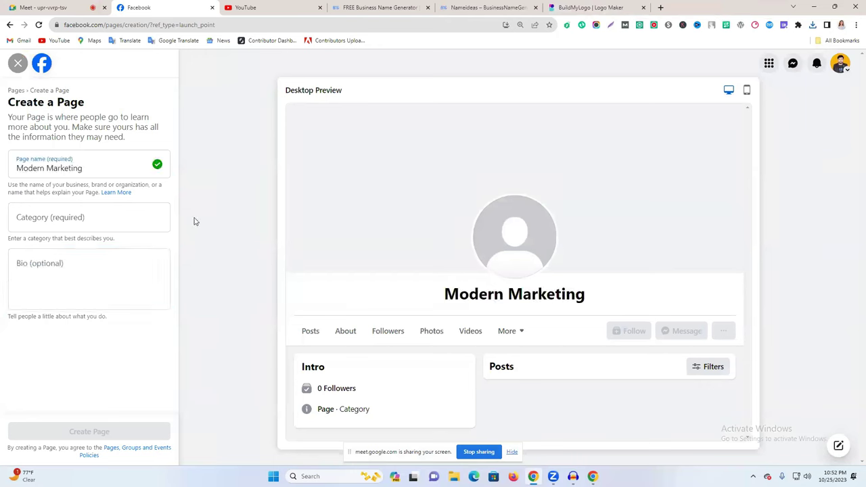
click(101, 172)
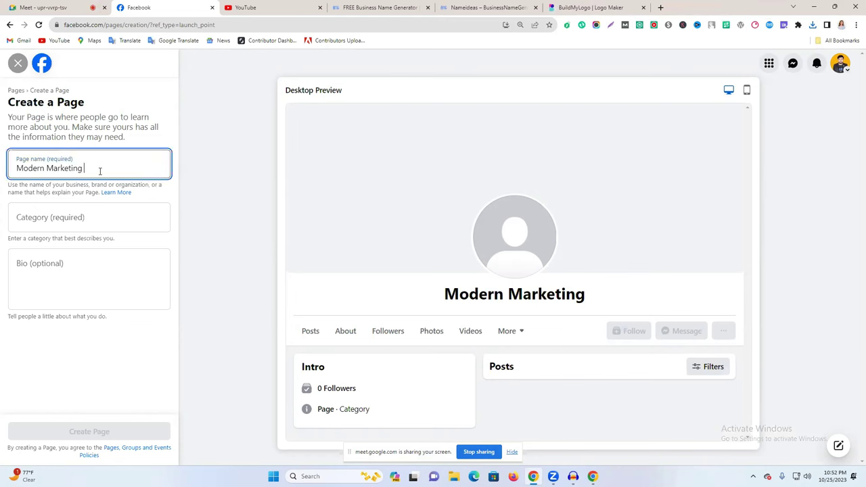
click(569, 6)
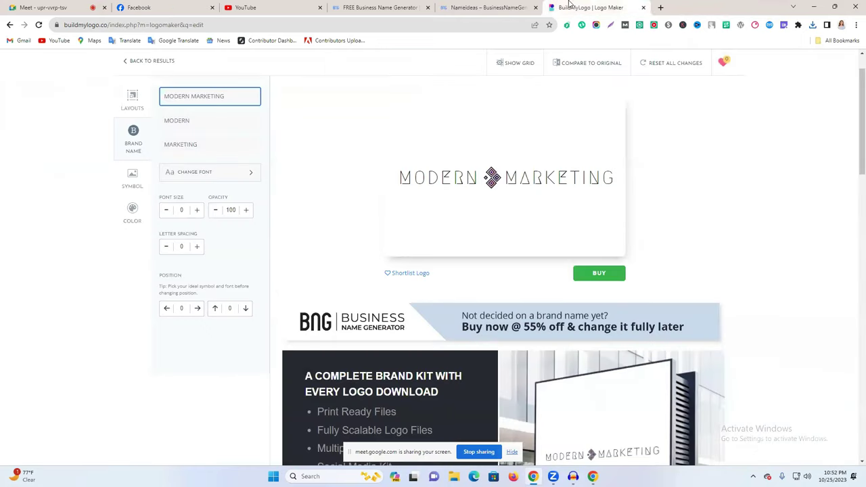
click(644, 7)
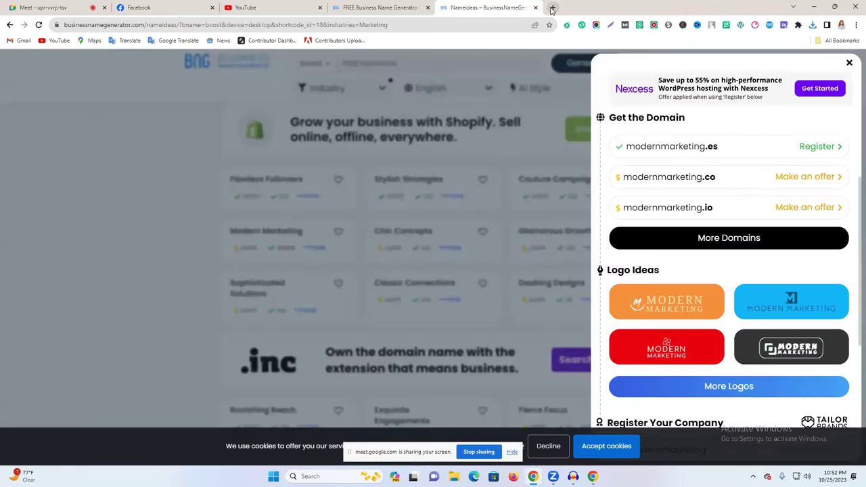
Open Facebook in a new tab and go to the Life Tap Page.
click(553, 7)
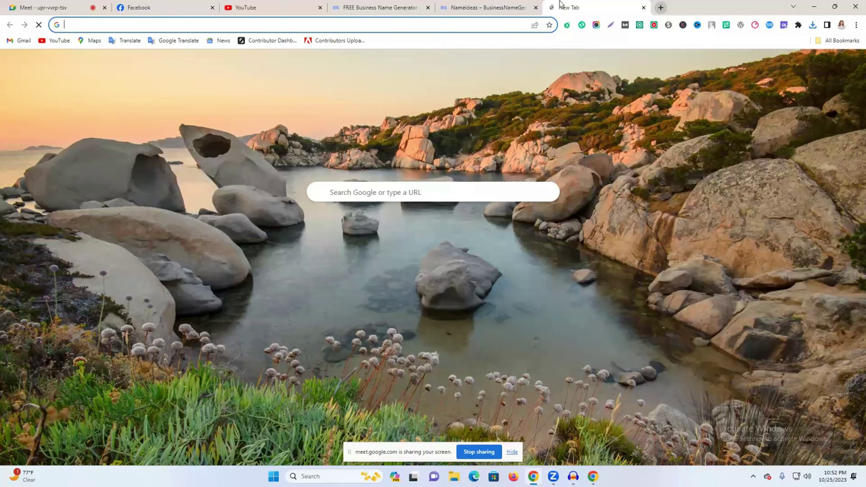
click(357, 230)
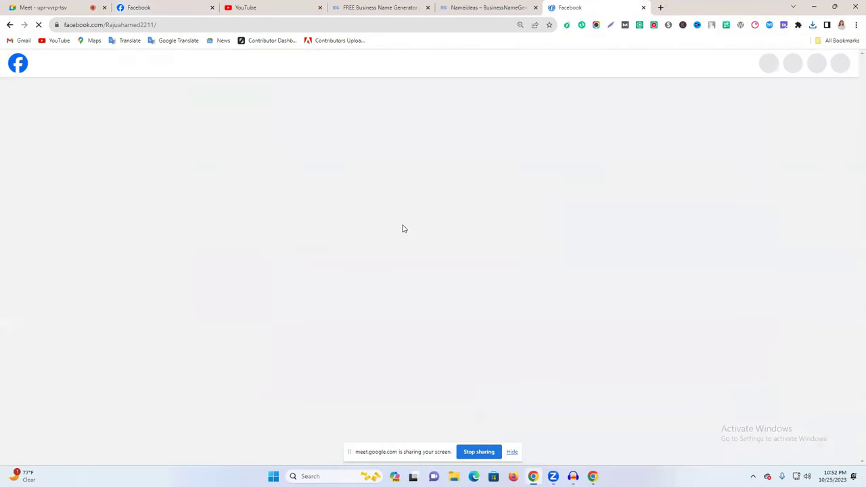
scroll(127, 70, down, 3)
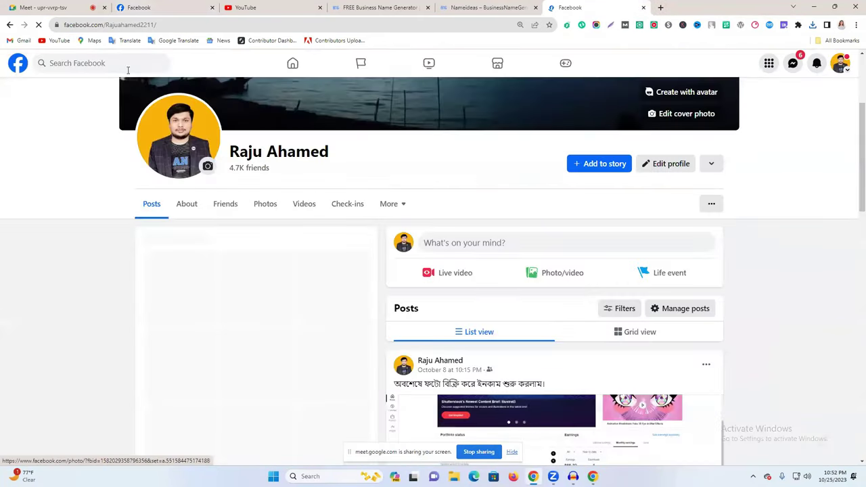
click(381, 70)
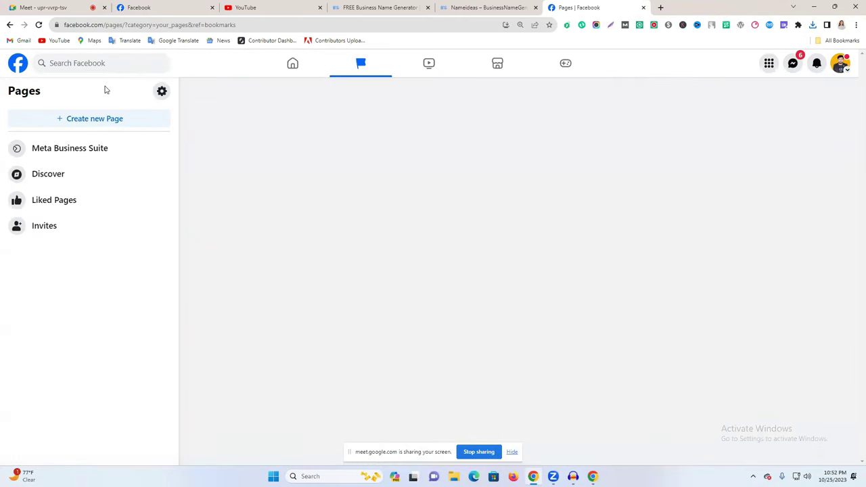
click(305, 72)
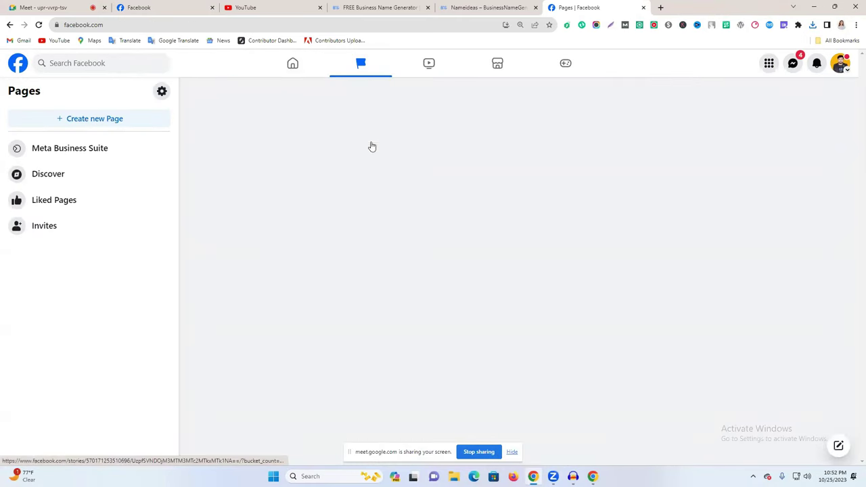
click(97, 306)
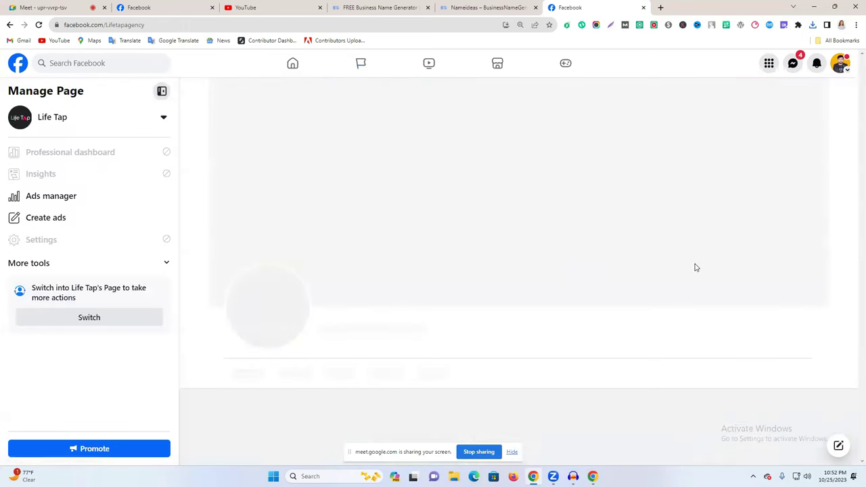
Read Life Tap's Intro, then return to the Create a Page form's Category field.
scroll(390, 305, down, 3)
scroll(387, 298, down, 2)
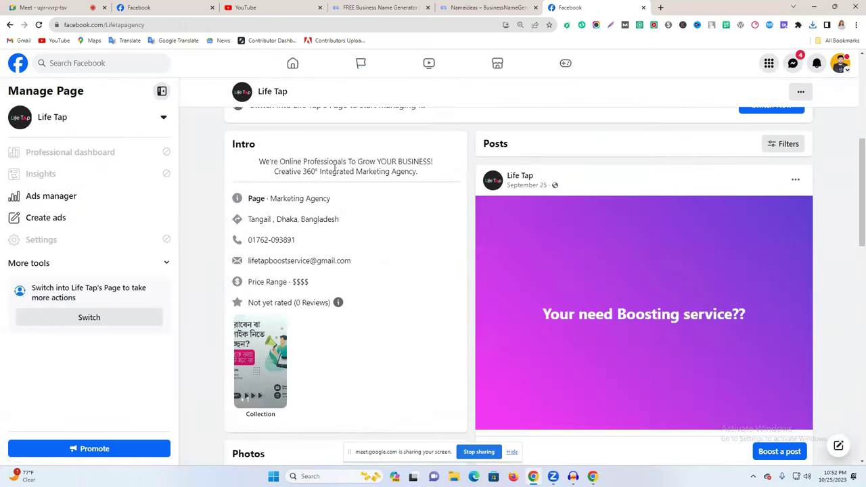
triple_click(333, 163)
click(369, 182)
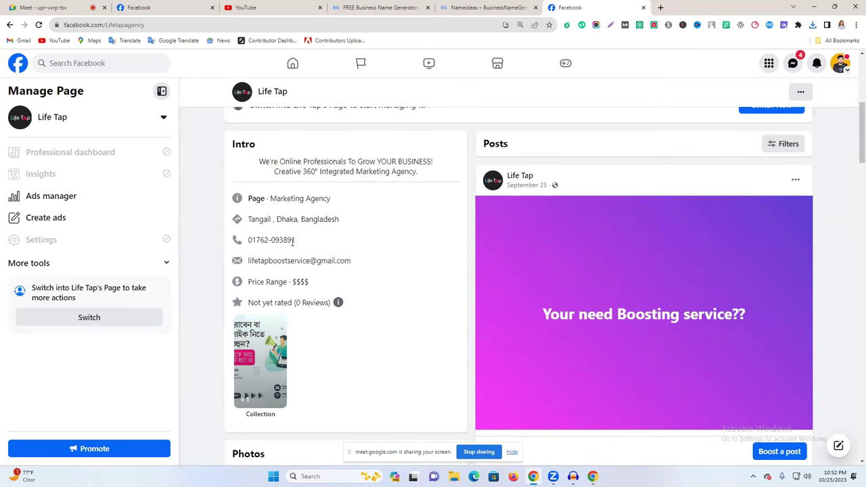
click(278, 7)
key(ctrl+Tab)
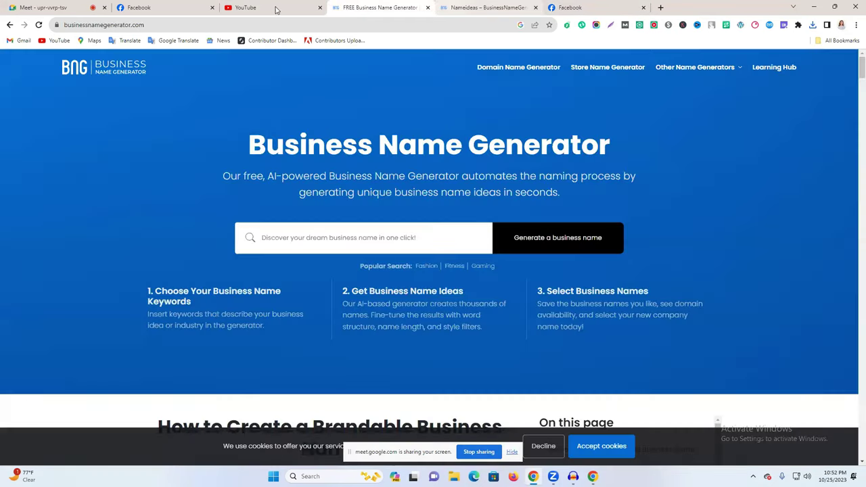
key(ctrl+Tab)
key(ctrl+Tab)
key(ctrl+Tab)
key(ctrl+Tab)
click(41, 224)
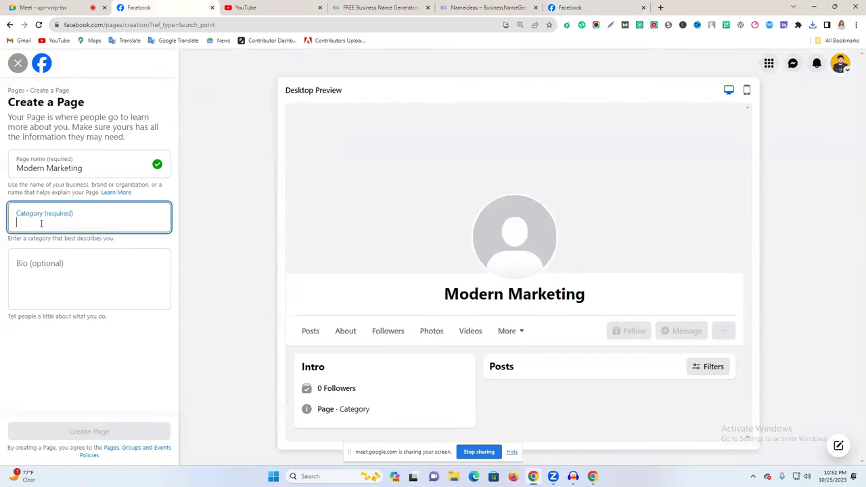
Add Marketing Agency and Advertising/Marketing as categories and delete the leftover 'marke' search text.
text(marketing)
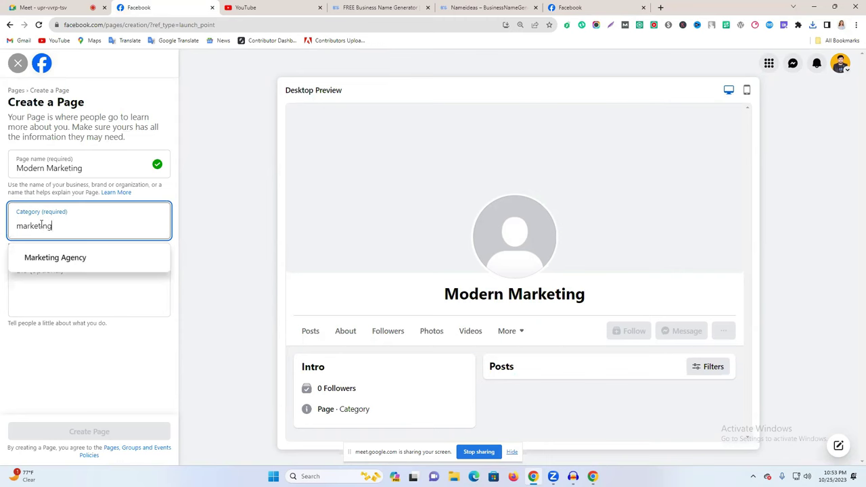
click(67, 256)
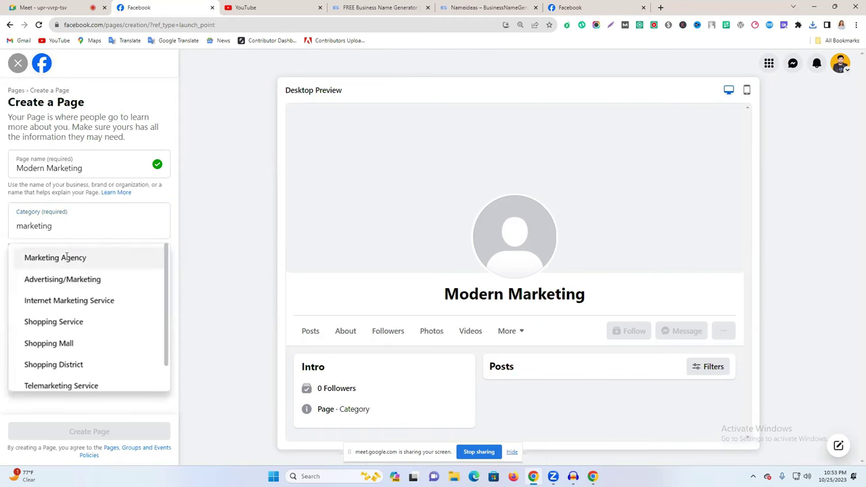
click(67, 256)
text(mar)
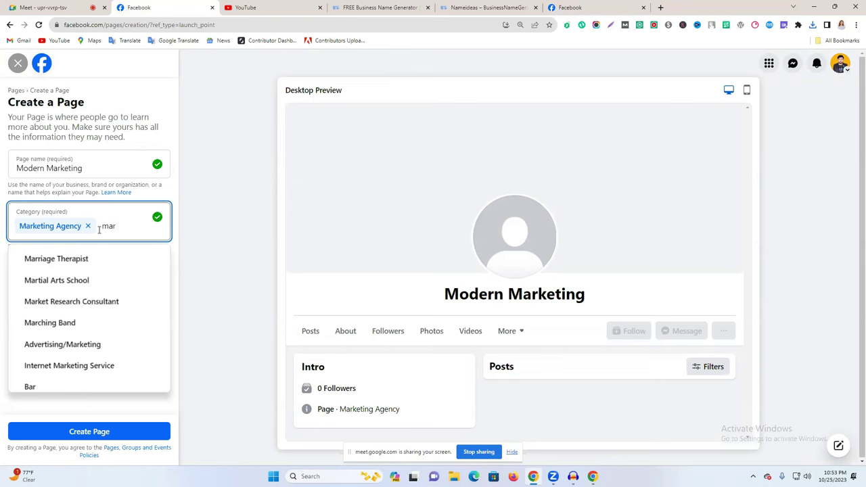
text(ke)
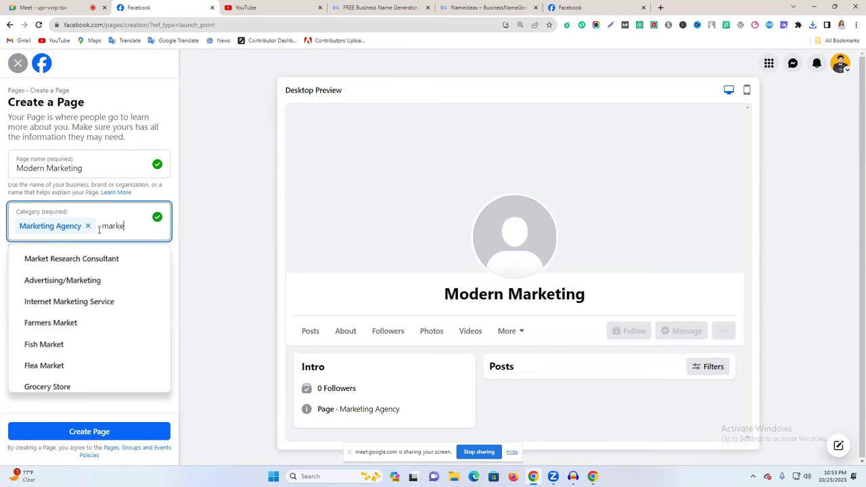
click(88, 285)
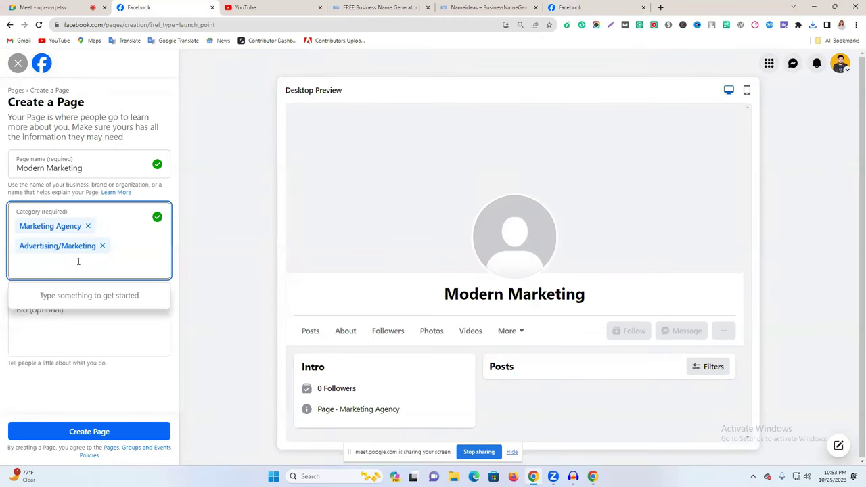
text(mar)
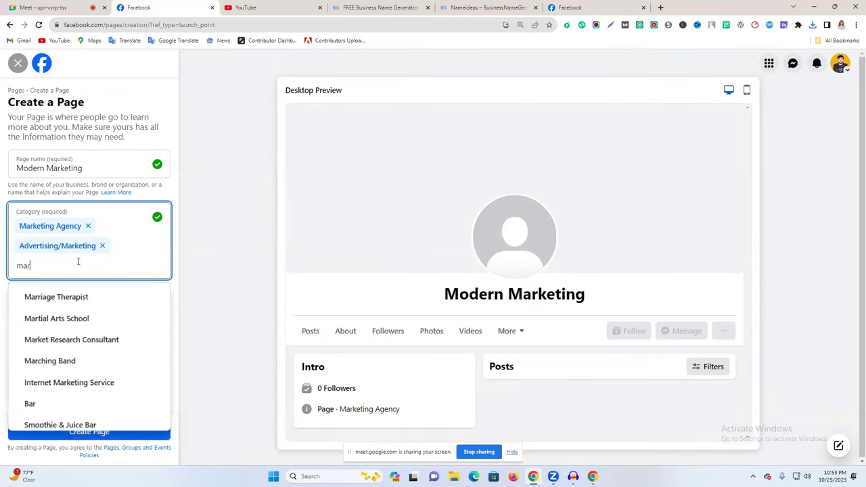
text(ke)
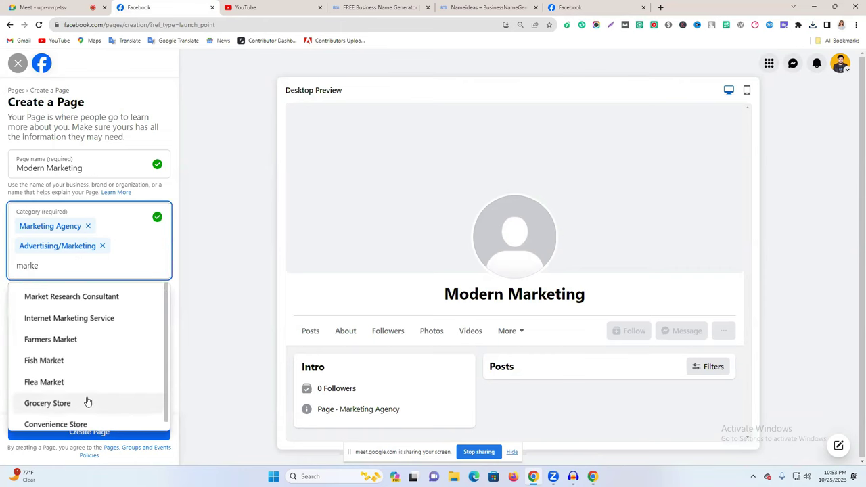
scroll(91, 403, down, 1)
double_click(99, 264)
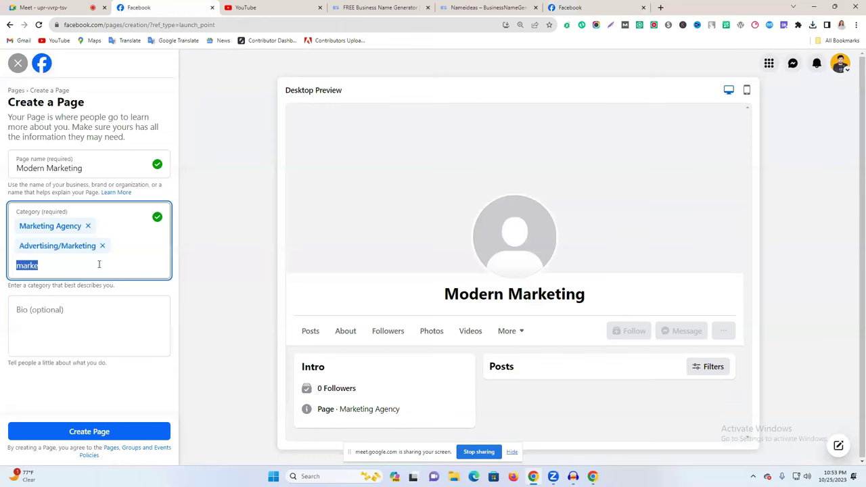
key(BackSpace)
click(44, 338)
Copy Life Tap's two-line Creative 360° Integrated Marketing Agency intro and paste it into the Bio.
click(575, 9)
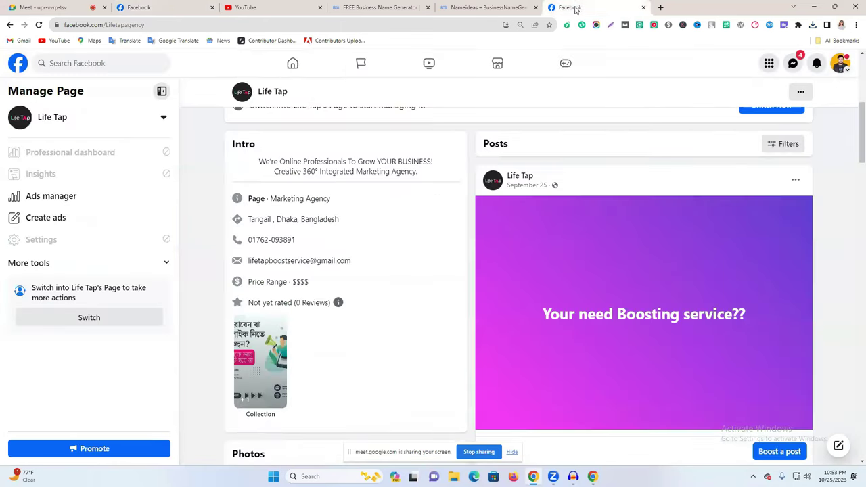
triple_click(320, 172)
click(320, 172)
triple_click(319, 172)
drag(259, 162, 441, 180)
key(ctrl+c)
click(268, 6)
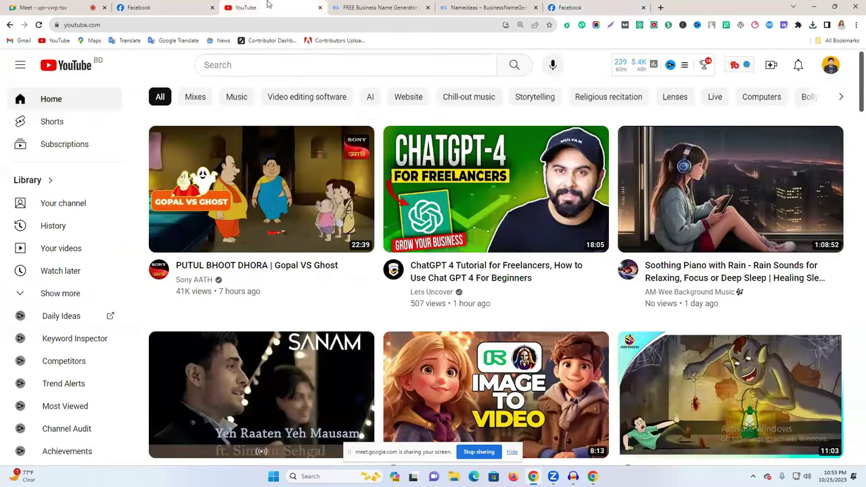
click(138, 6)
key(ctrl+v)
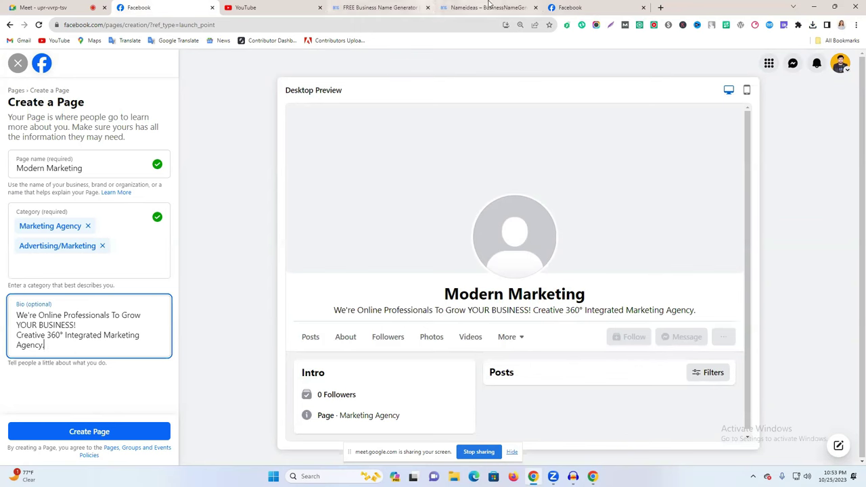
Start a Facebook search for 'bosost ser' from the Life Tap tab.
click(575, 7)
click(73, 63)
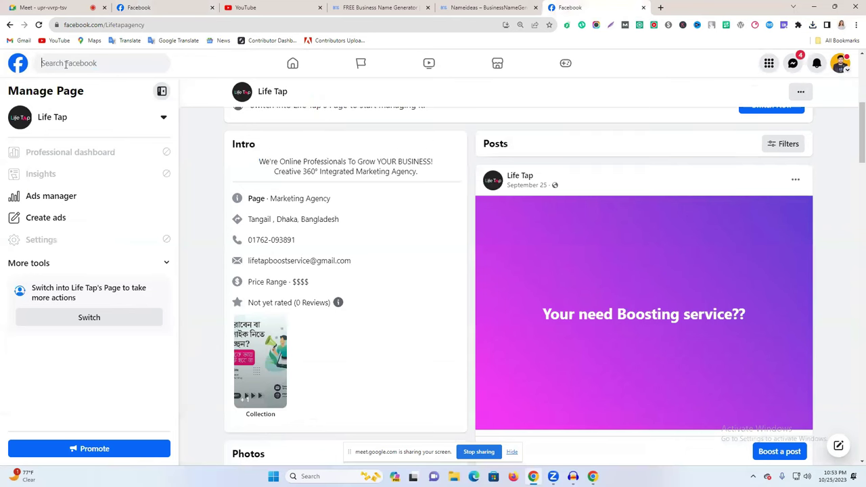
click(293, 63)
click(94, 63)
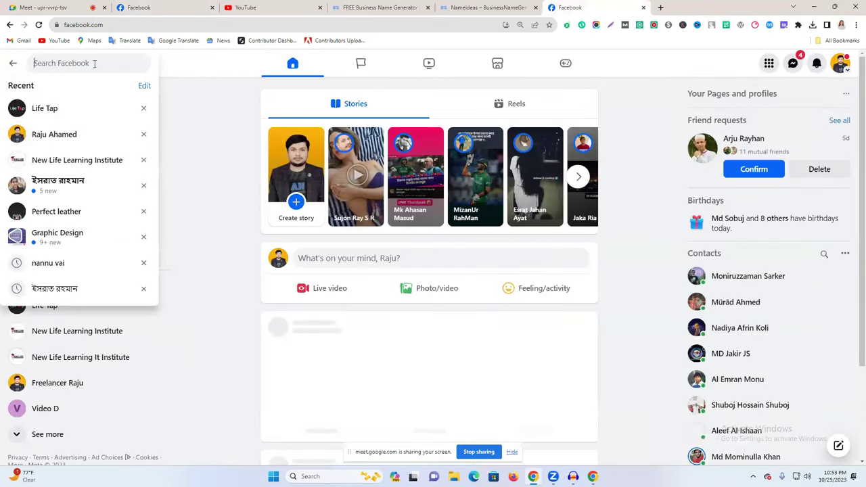
text(bos)
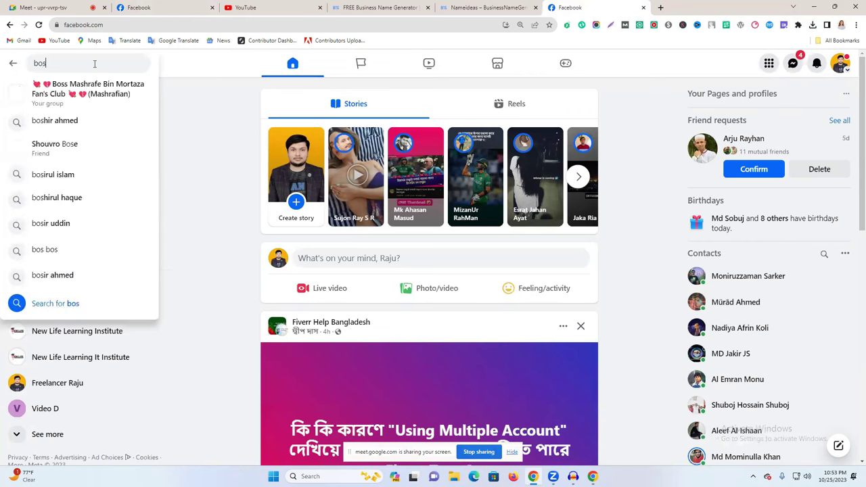
text(o)
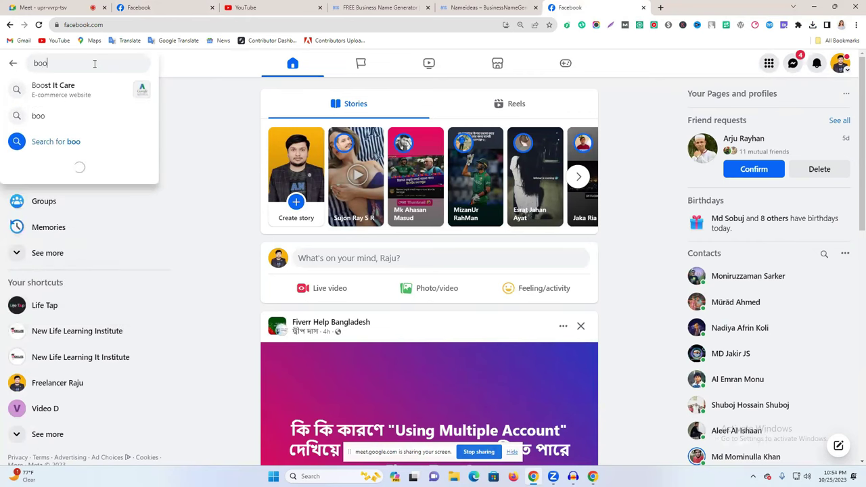
text(st ser)
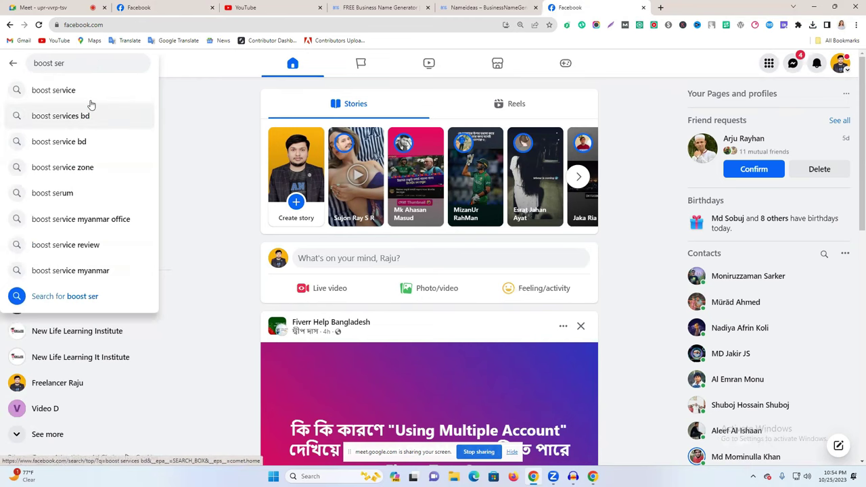
Search boost service, filter results to Pages, and open the DPBS page in a new tab.
click(92, 102)
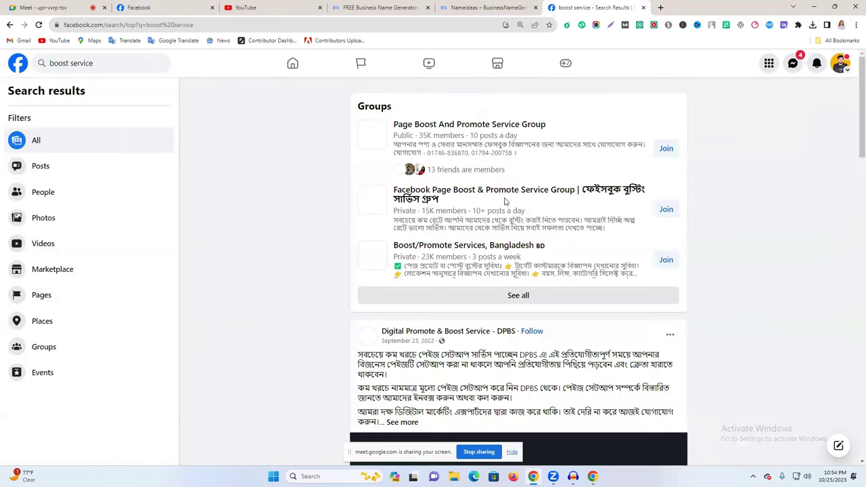
scroll(35, 406, down, 1)
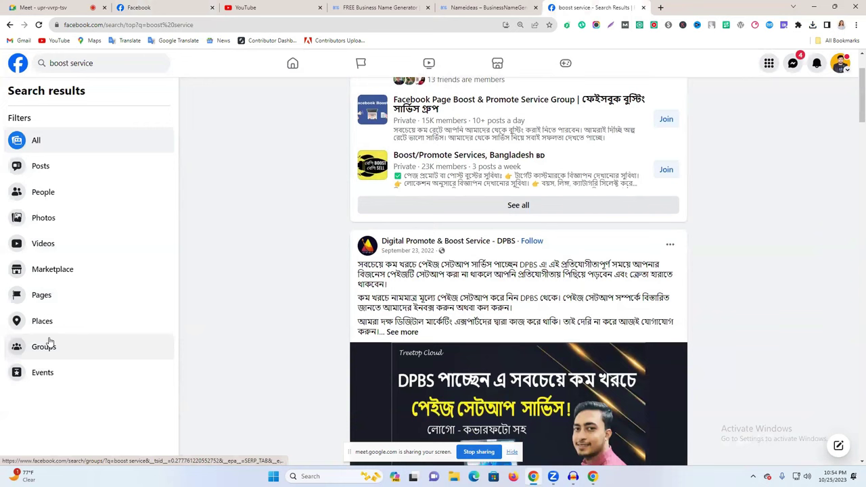
click(58, 301)
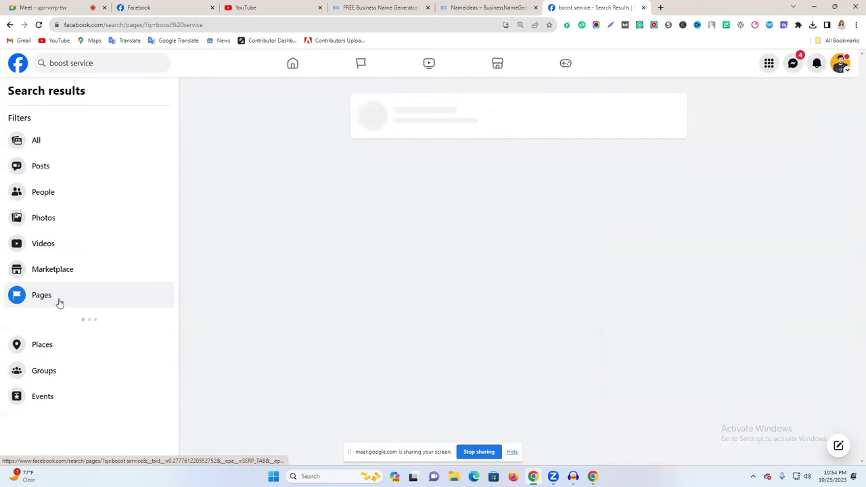
scroll(453, 285, down, 1)
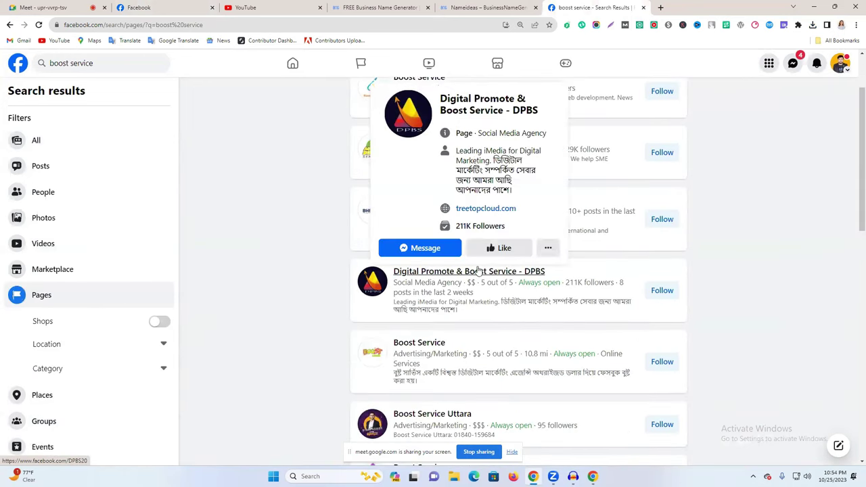
right_click(447, 276)
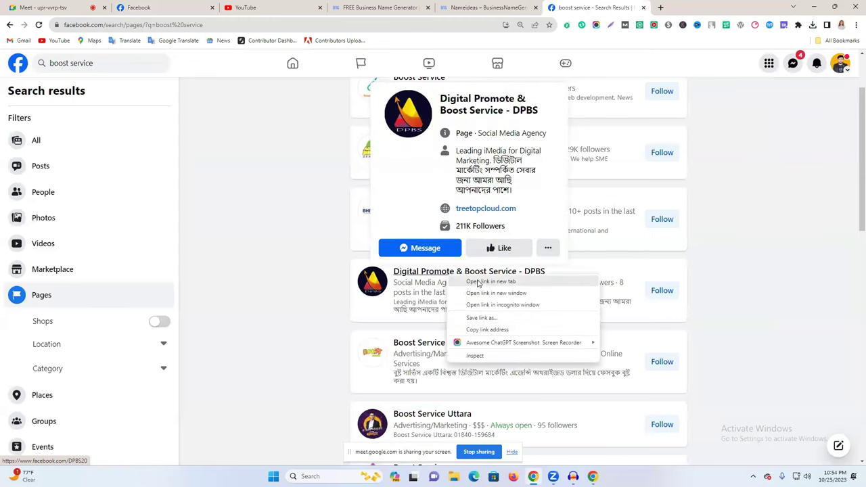
click(494, 283)
key(ctrl+Tab)
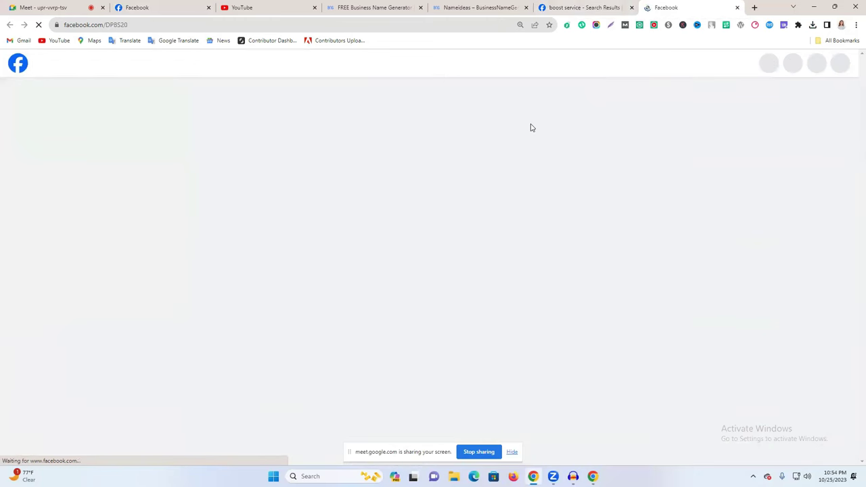
Select the English and Bengali parts of the DPBS page's intro.
scroll(449, 239, down, 3)
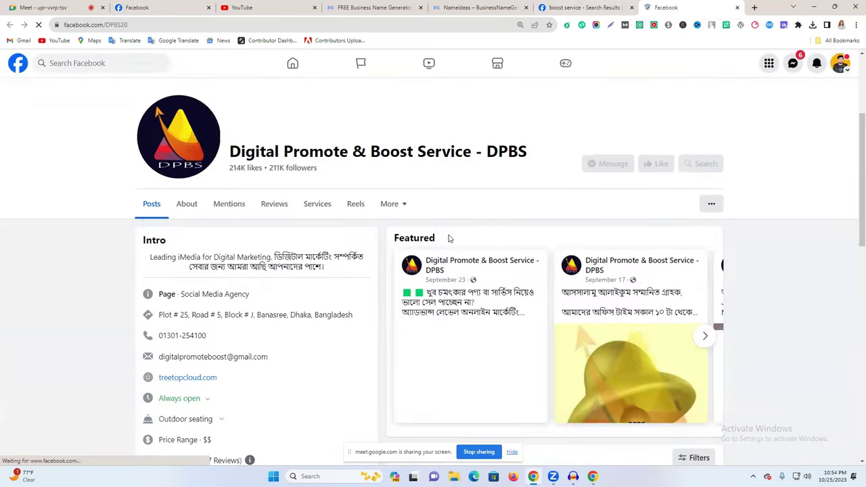
triple_click(261, 265)
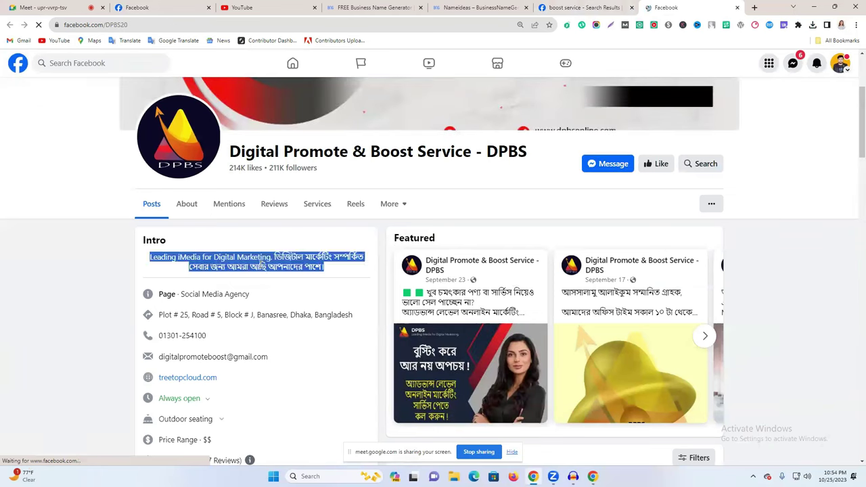
click(183, 265)
drag(148, 265, 274, 259)
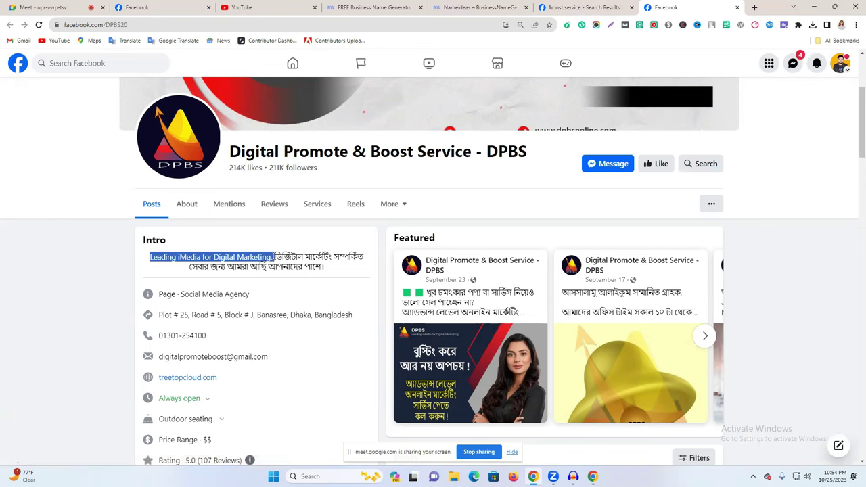
click(274, 259)
drag(274, 258, 331, 277)
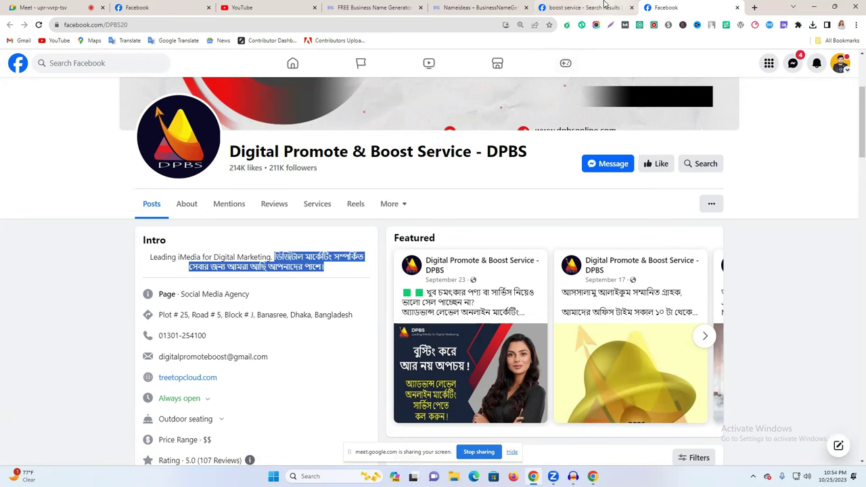
Open Boost Education Service from the search results in a new tab and select its intro.
click(583, 8)
right_click(434, 199)
click(467, 203)
click(681, 8)
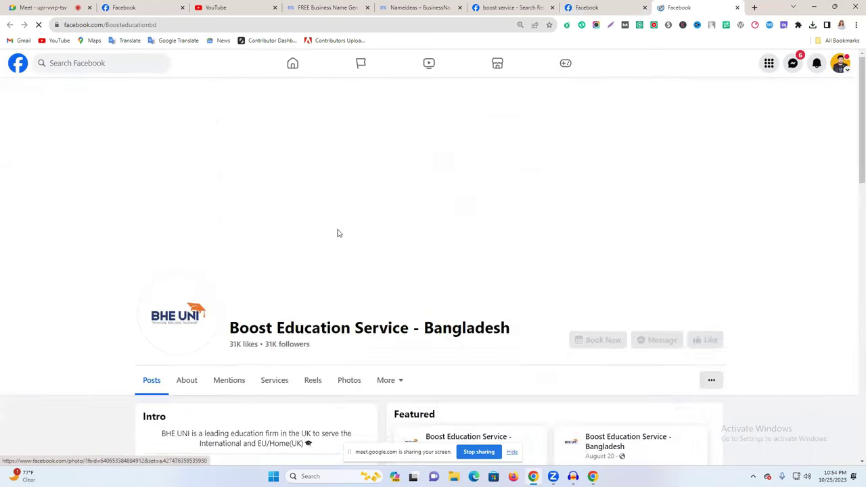
scroll(318, 235, down, 3)
double_click(234, 177)
click(235, 174)
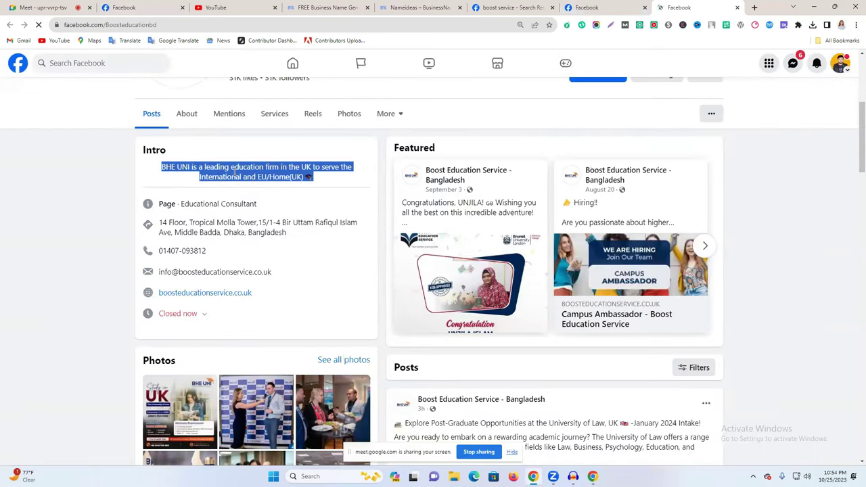
Close the Boost Education Service tab and return to the Create a Page form.
click(737, 8)
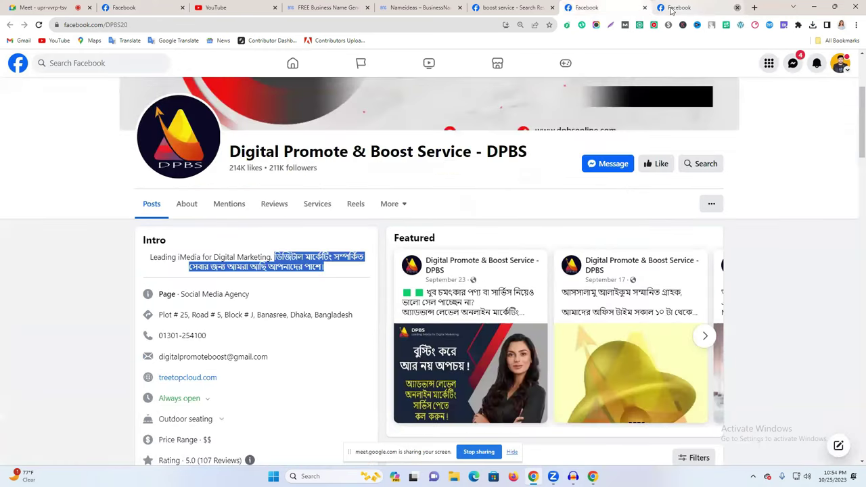
click(575, 6)
click(452, 5)
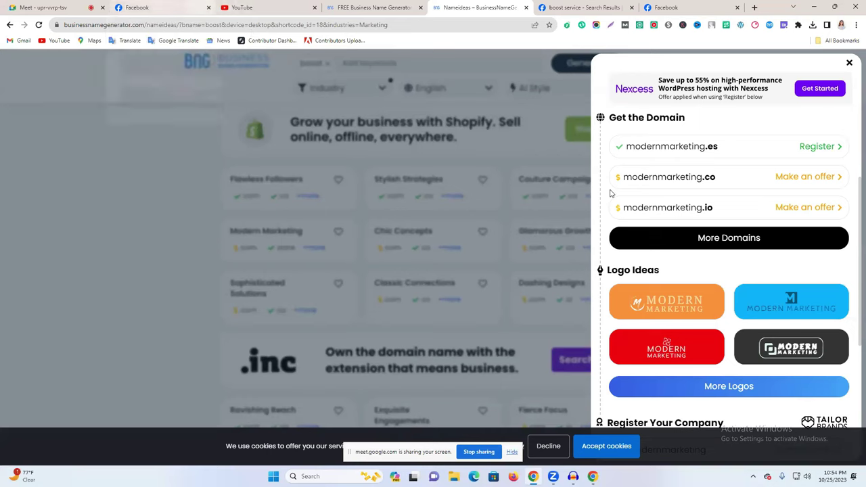
click(134, 5)
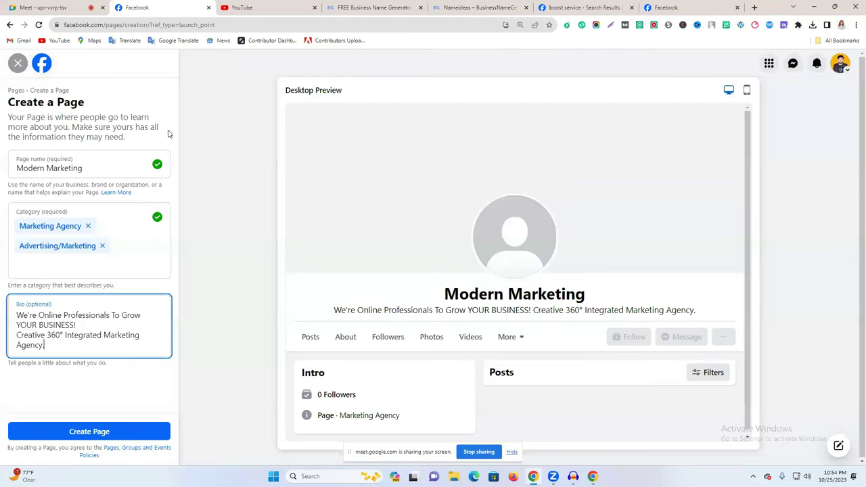
click(113, 432)
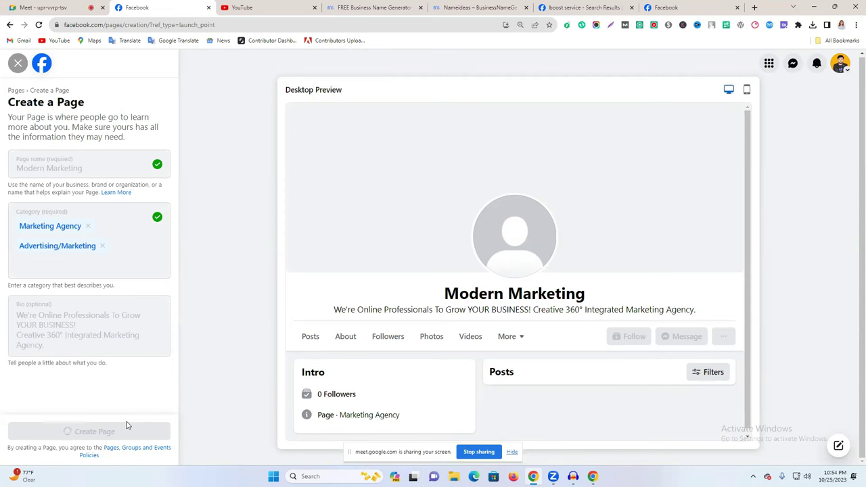
click(60, 178)
click(59, 178)
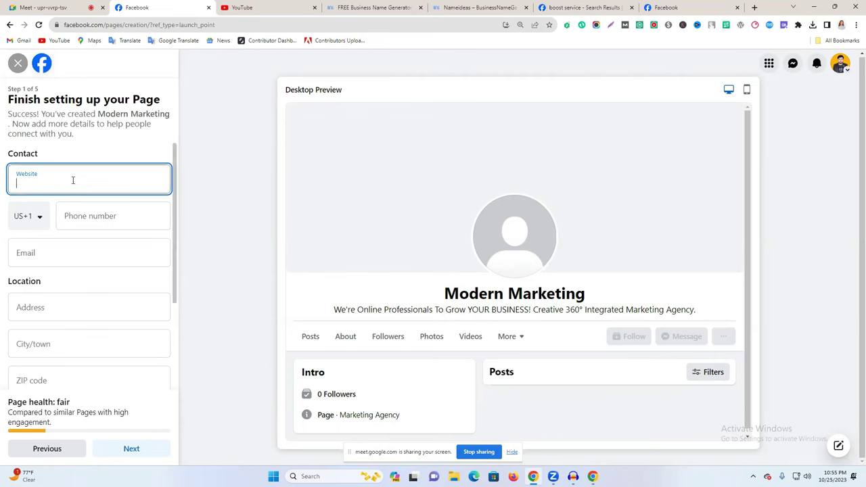
text(www)
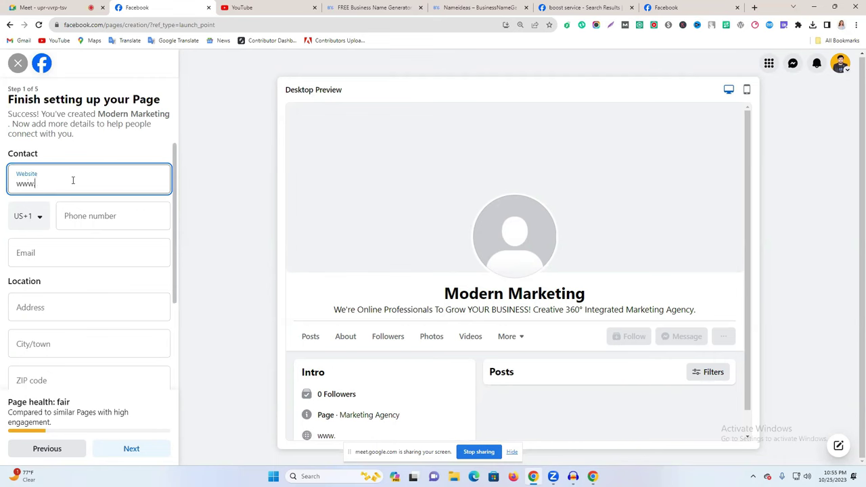
text(.modernmar)
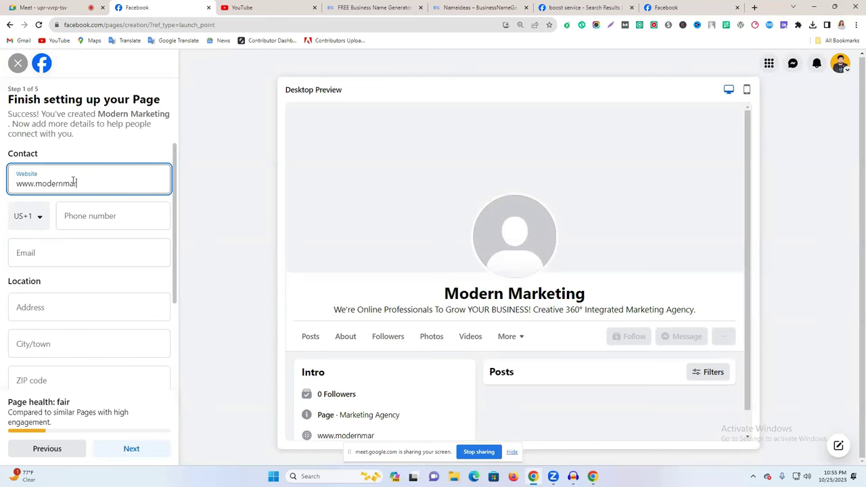
text(keting.com)
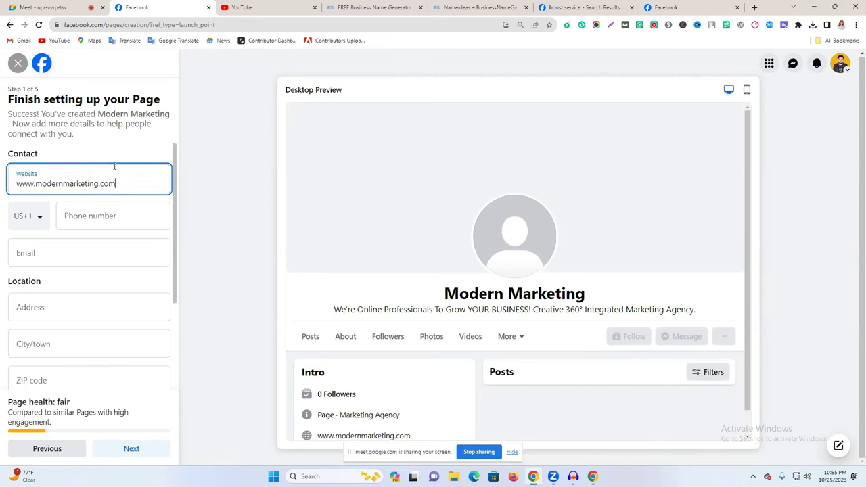
Choose the Bangladesh +880 country code and autofill the saved phone, email and address.
click(116, 151)
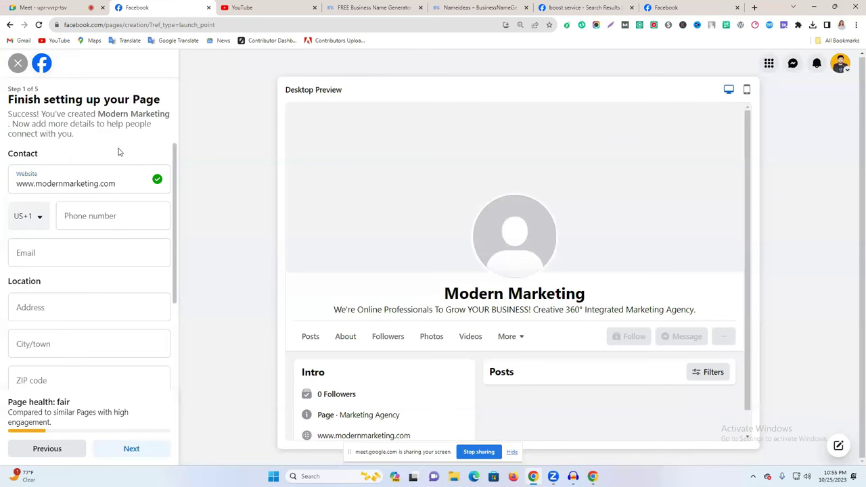
click(34, 222)
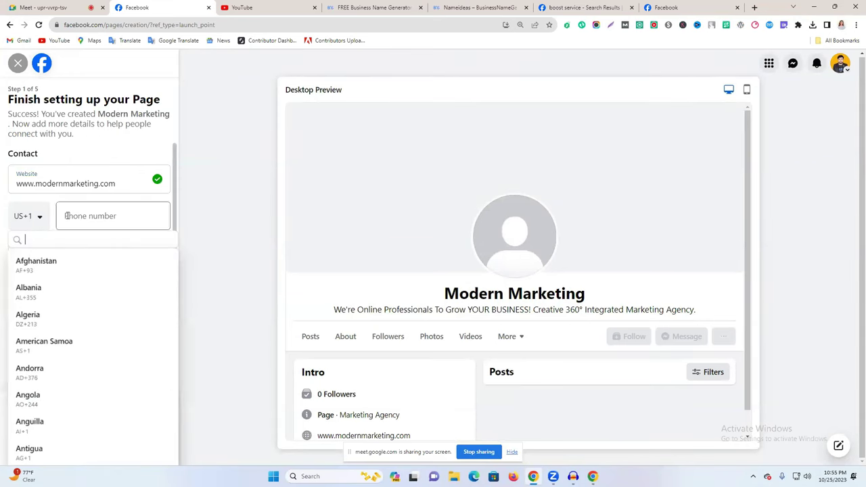
scroll(47, 298, down, 3)
scroll(54, 352, down, 2)
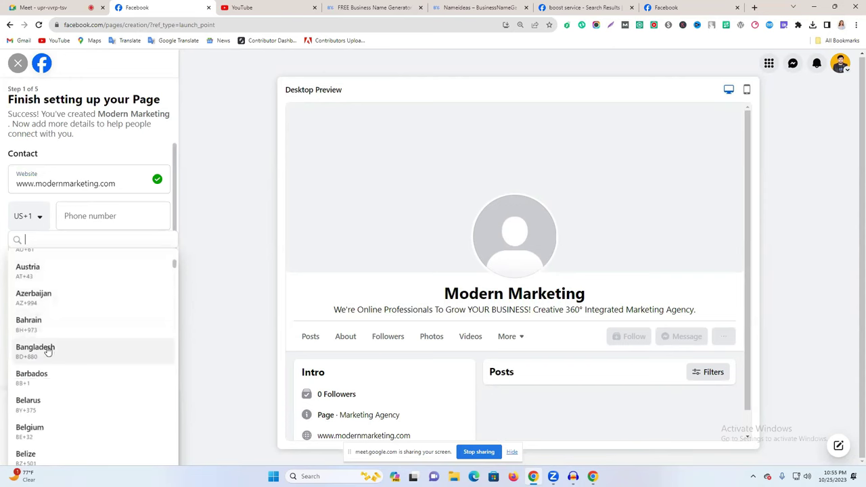
click(48, 353)
click(95, 216)
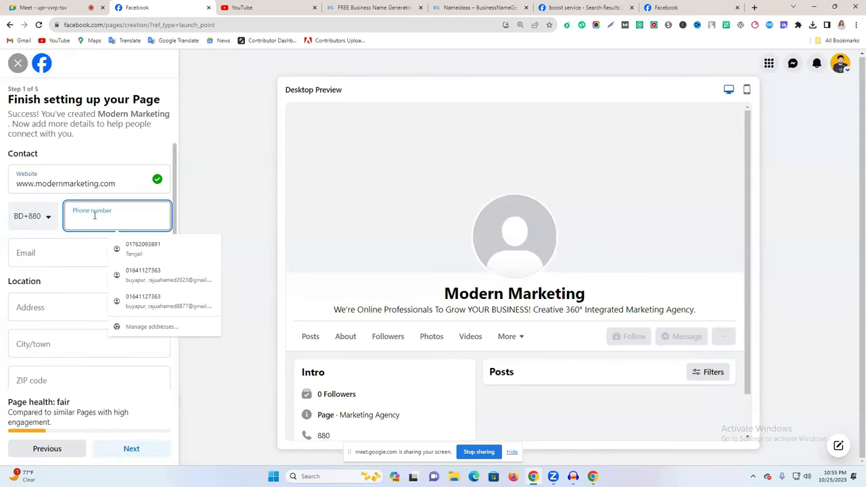
click(163, 275)
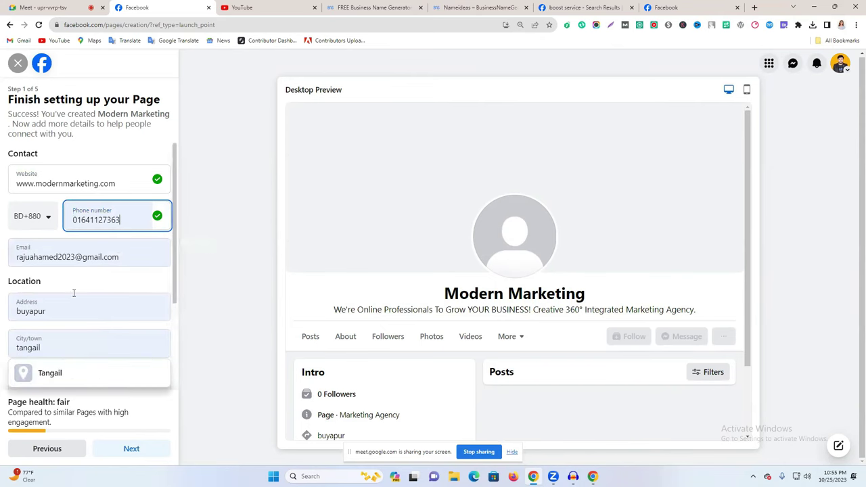
Accept the suggested city and ZIP, set hours to Always open, and submit the step.
scroll(61, 303, down, 1)
click(47, 329)
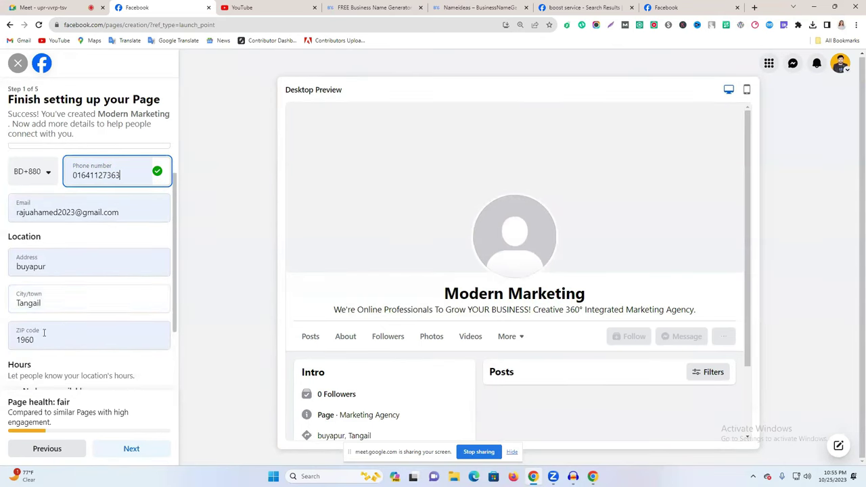
scroll(73, 340, down, 2)
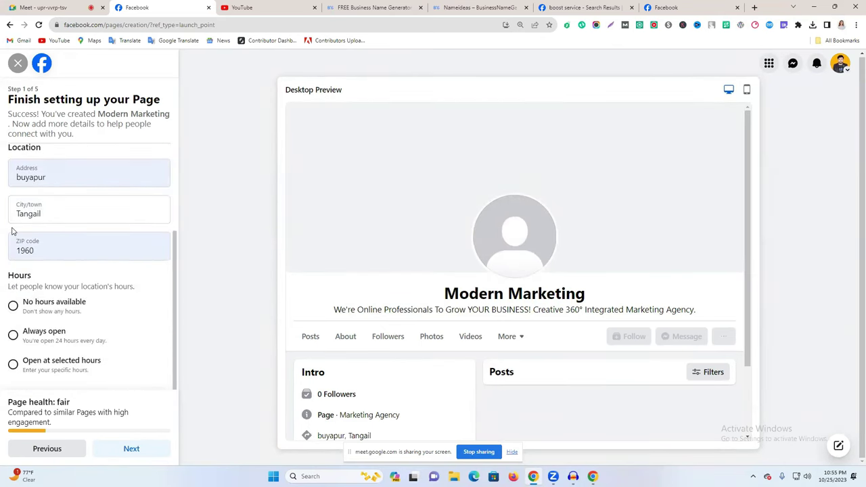
double_click(44, 251)
click(165, 296)
click(55, 335)
click(132, 450)
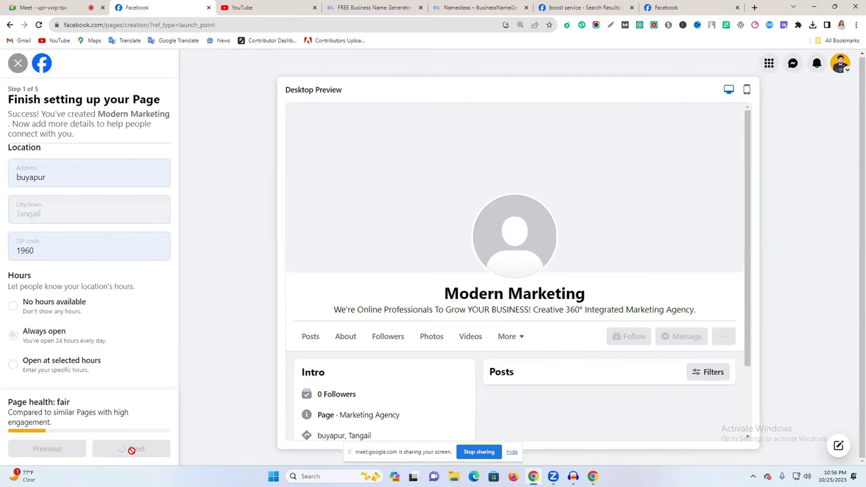
click(464, 7)
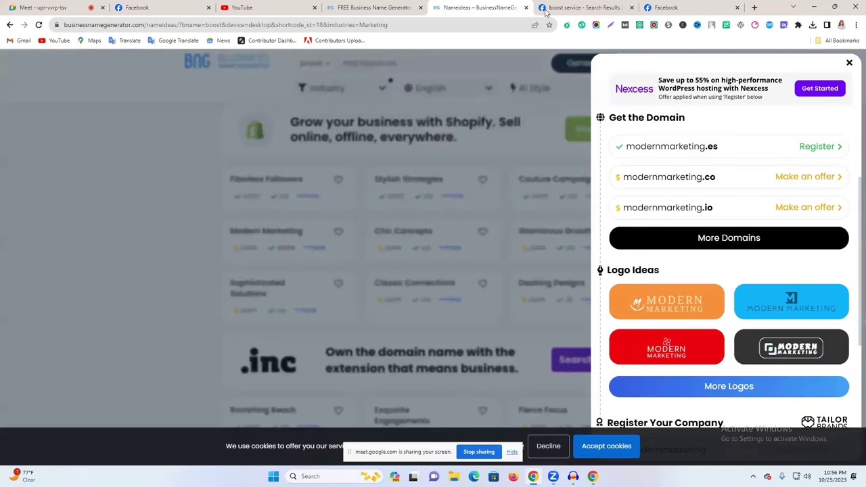
Close the Nameideas and name-generator tabs, decline Facebook's address prompt, and open a new tab.
click(527, 8)
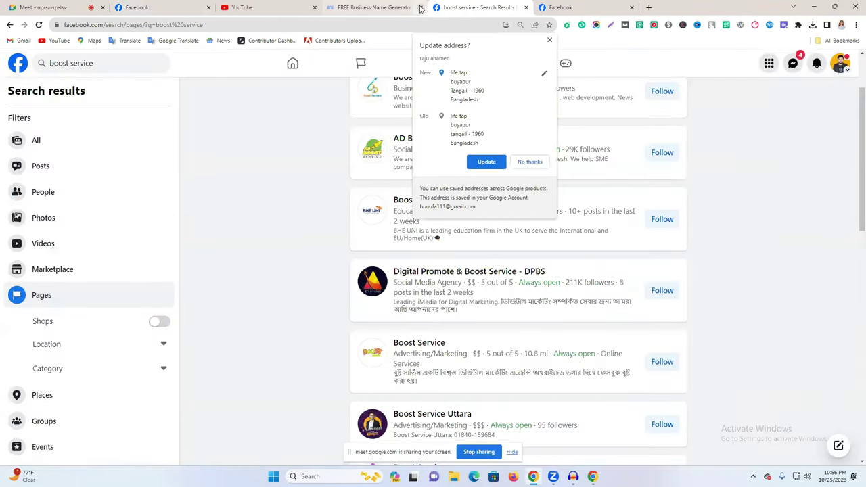
click(420, 7)
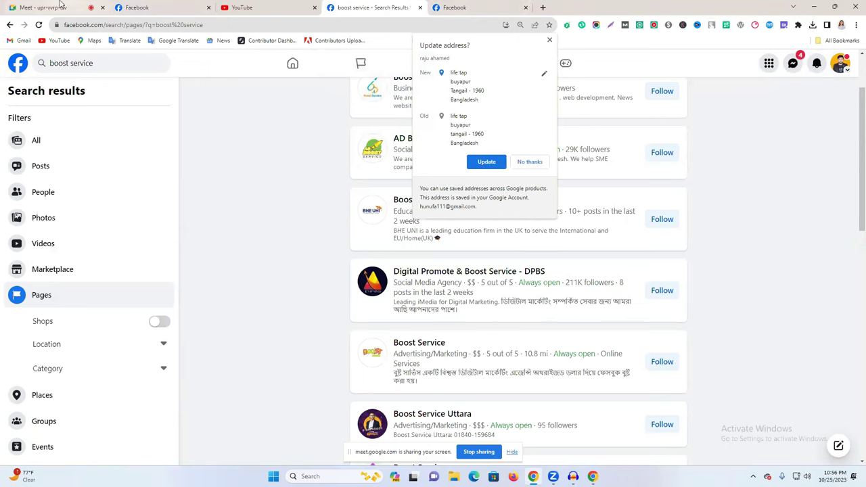
click(153, 7)
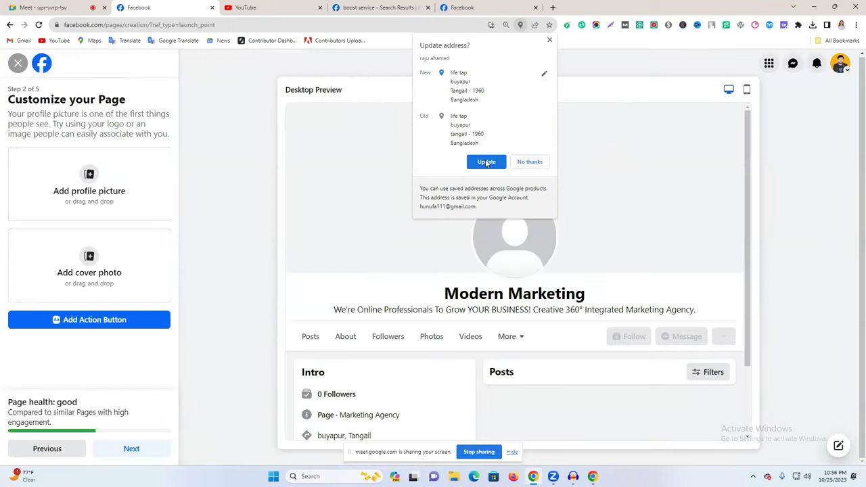
click(530, 163)
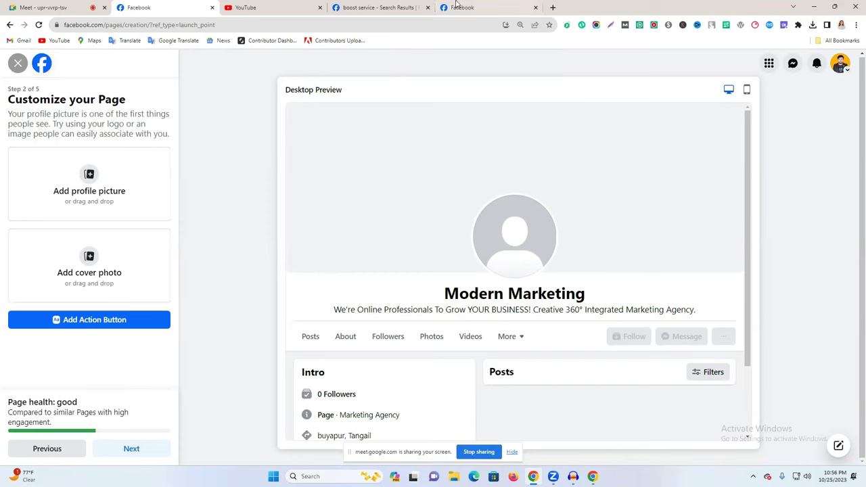
click(553, 7)
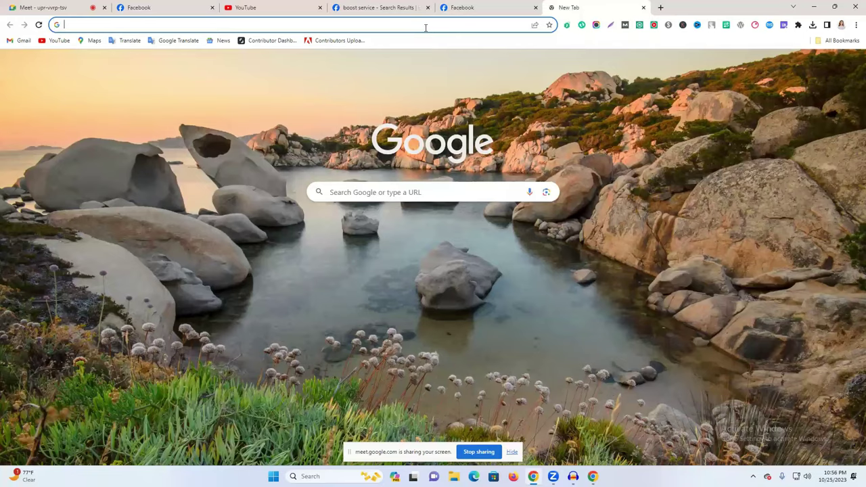
Go to canva.com and search 'logo' to open the Logo templates gallery.
text(canva)
key(Return)
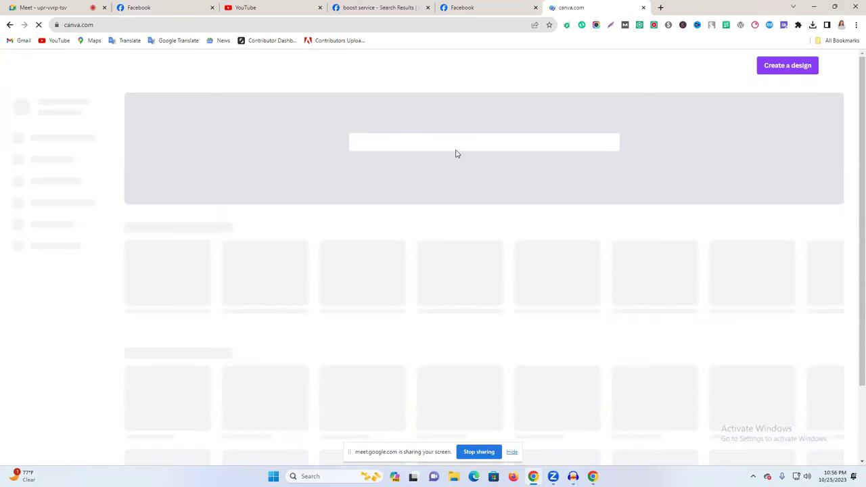
click(420, 151)
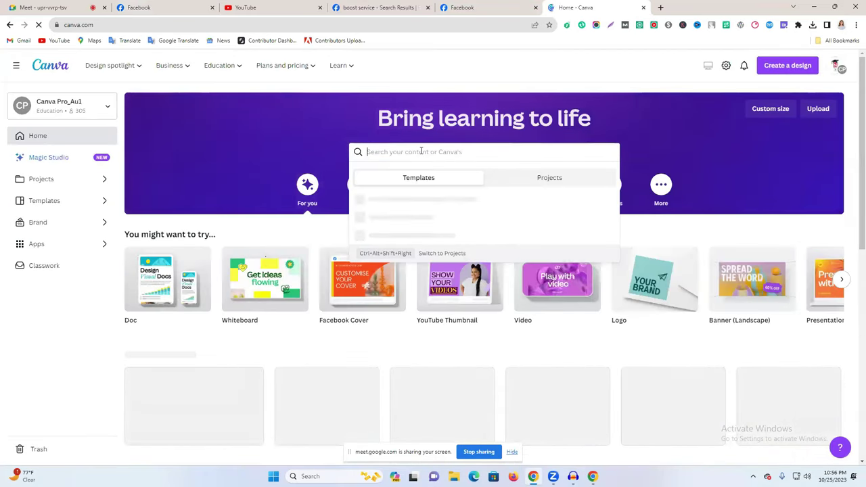
text(logo)
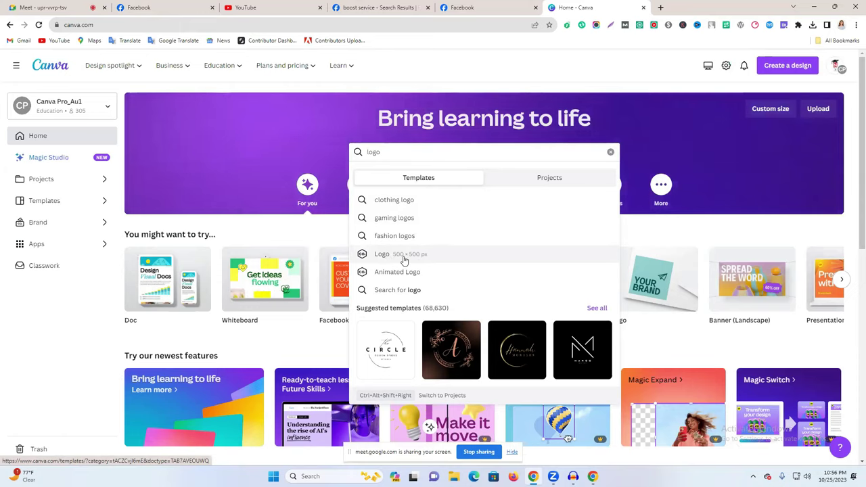
click(425, 260)
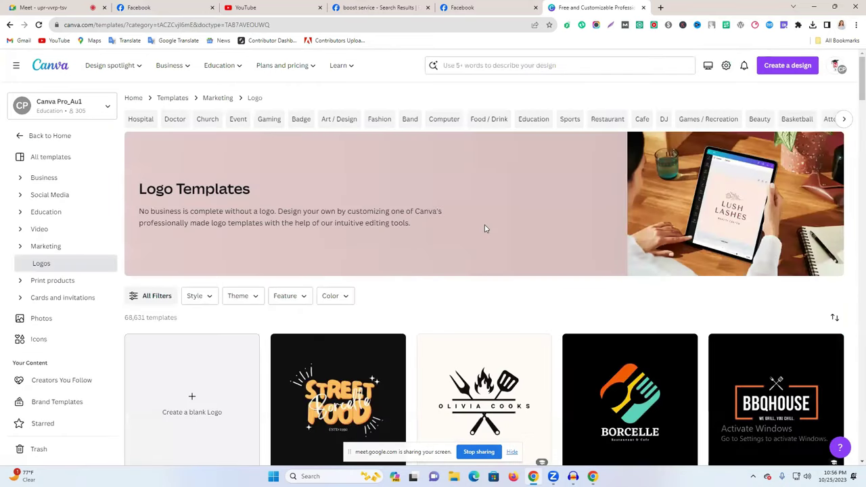
scroll(474, 284, down, 3)
scroll(472, 283, up, 1)
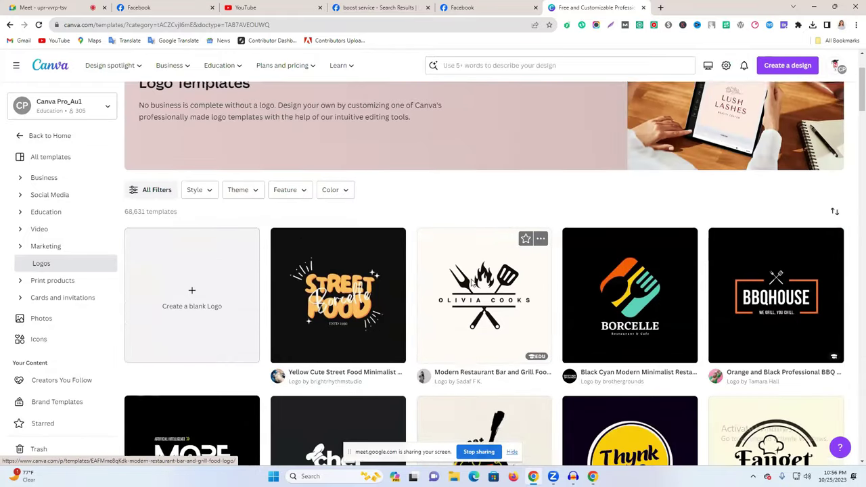
scroll(471, 283, up, 2)
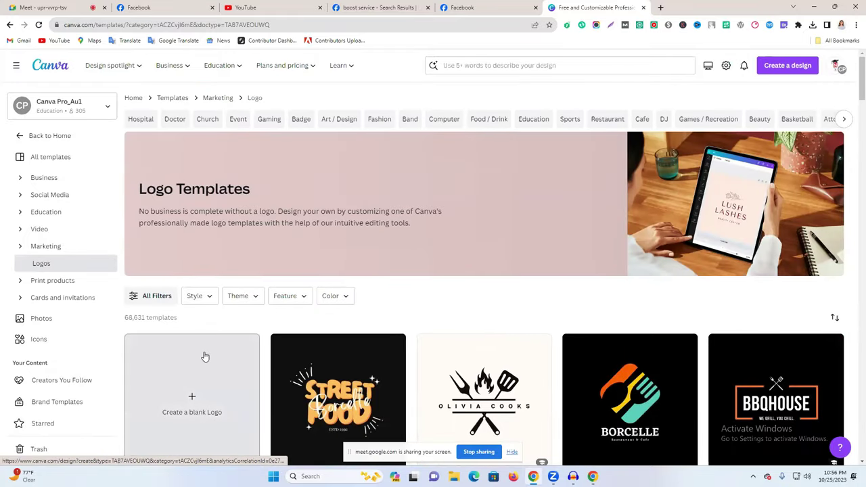
Create a blank Logo design and begin a search of the logo templates.
click(205, 356)
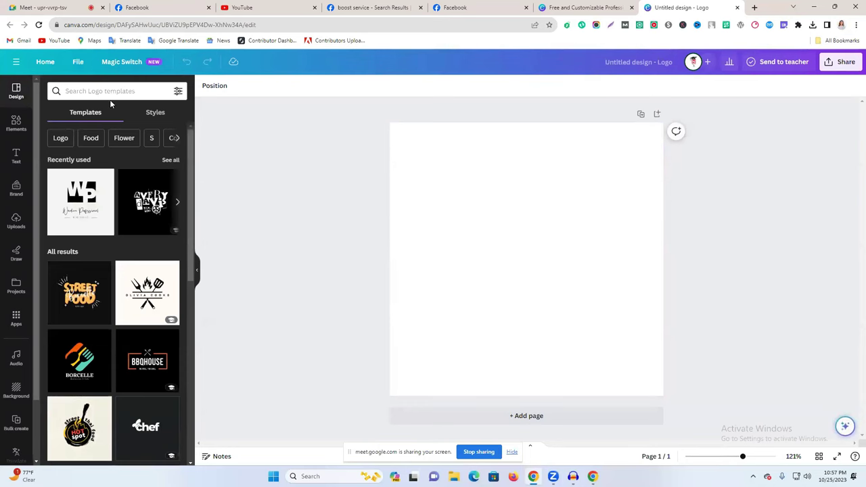
click(110, 92)
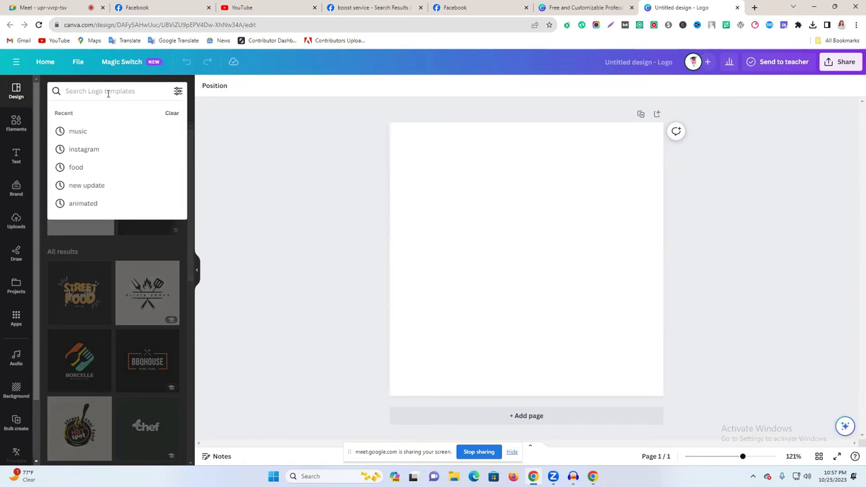
Search the Design templates for 'marketing agency' and browse the results.
text(markey)
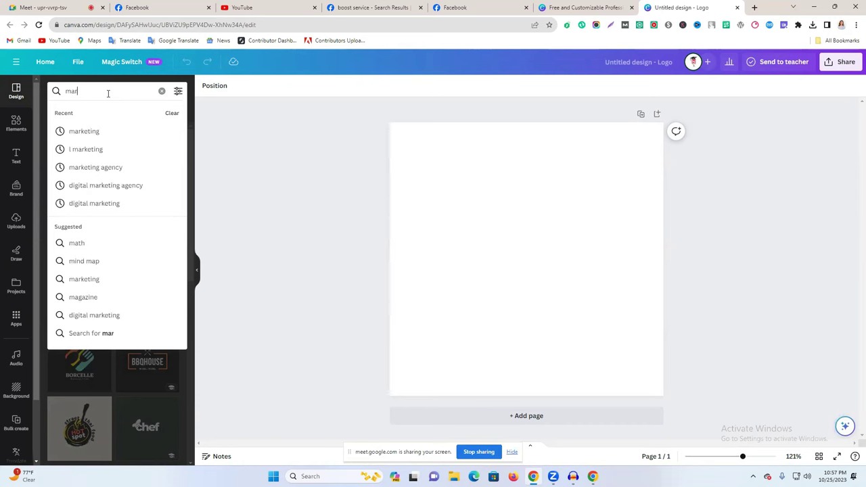
key(BackSpace)
text(ting)
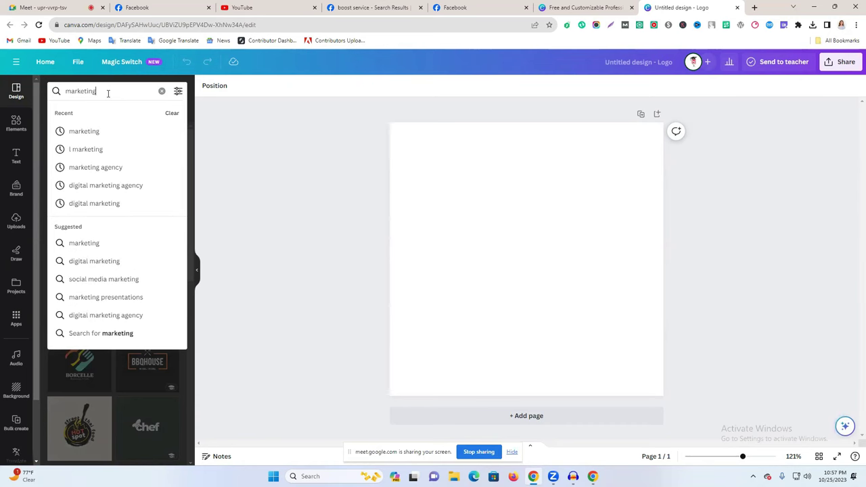
click(109, 168)
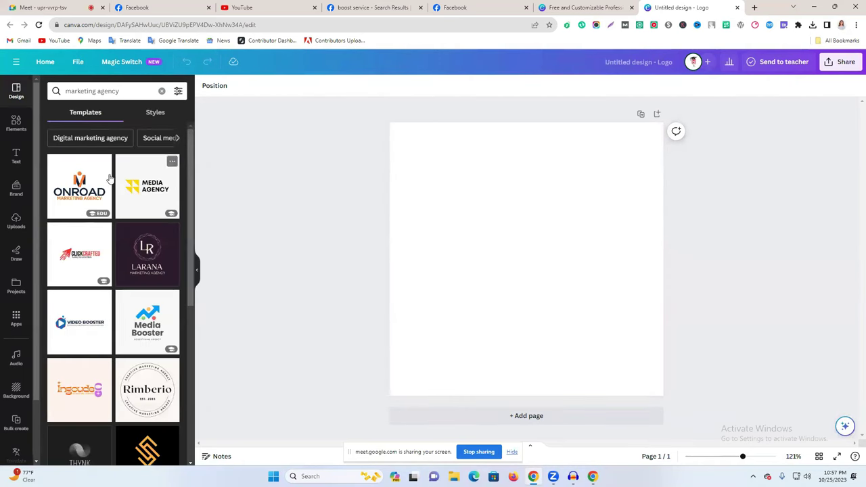
scroll(112, 249, down, 4)
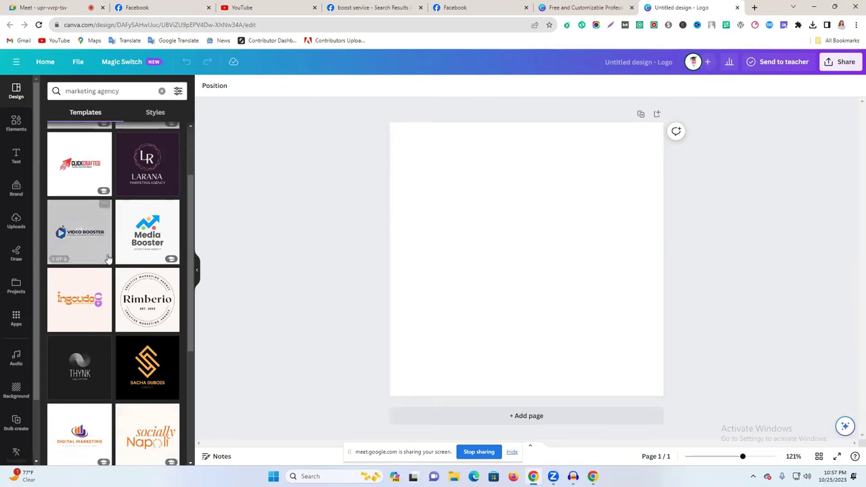
scroll(115, 251, down, 5)
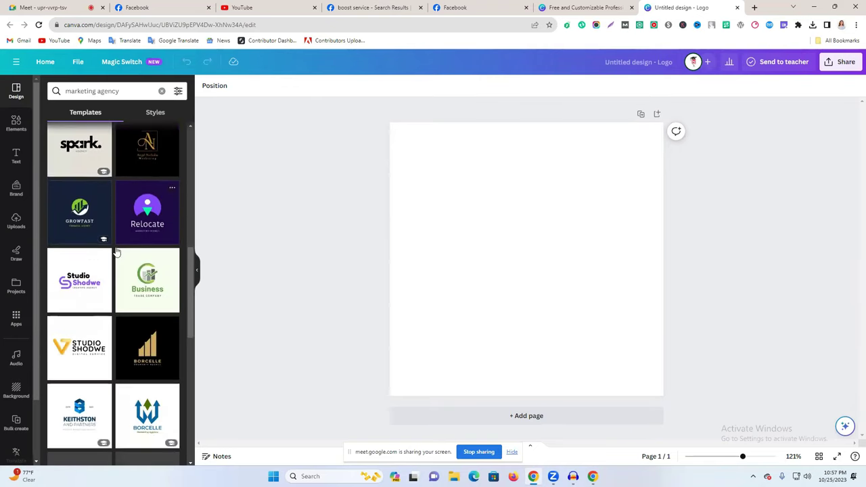
scroll(118, 256, down, 4)
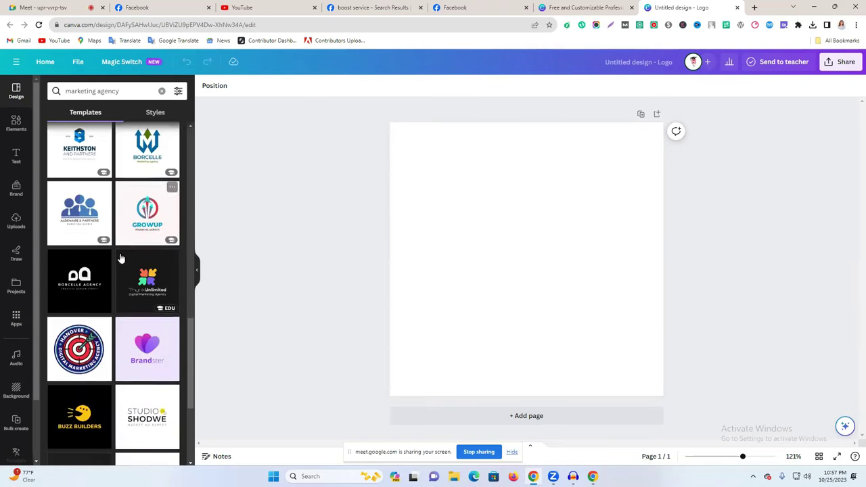
scroll(120, 258, up, 4)
scroll(120, 262, up, 10)
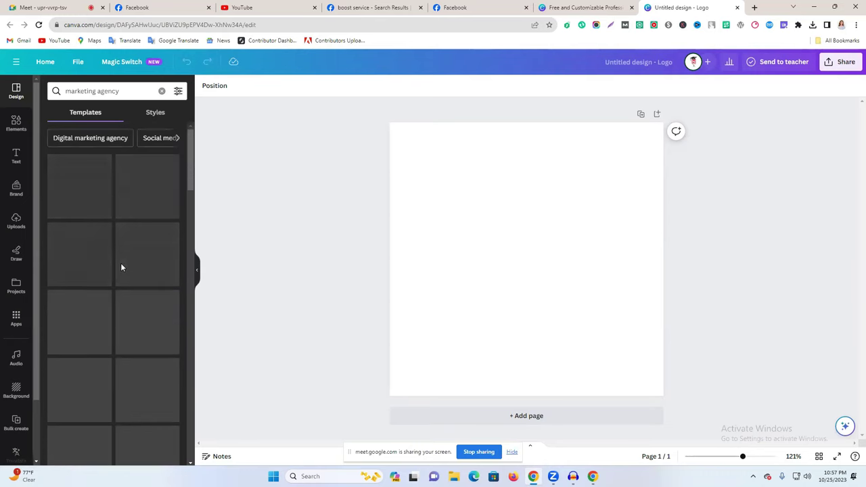
Apply the ONROAD marketing agency logo template to the blank page.
click(68, 185)
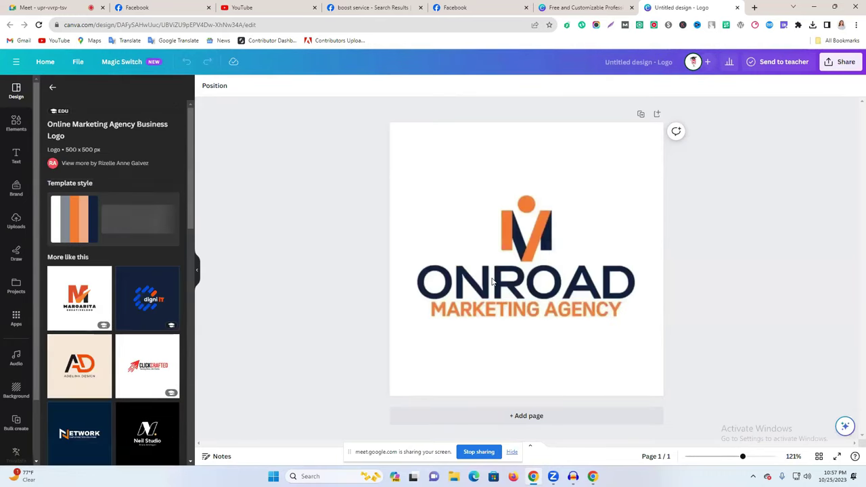
click(538, 228)
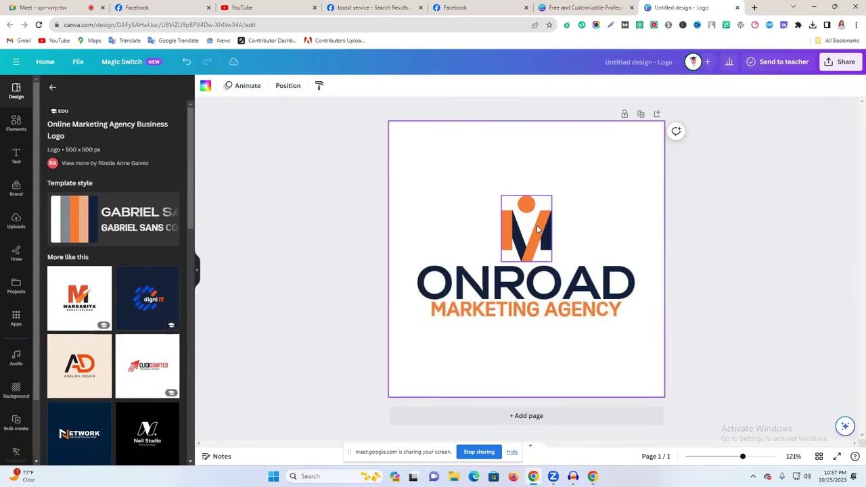
click(523, 292)
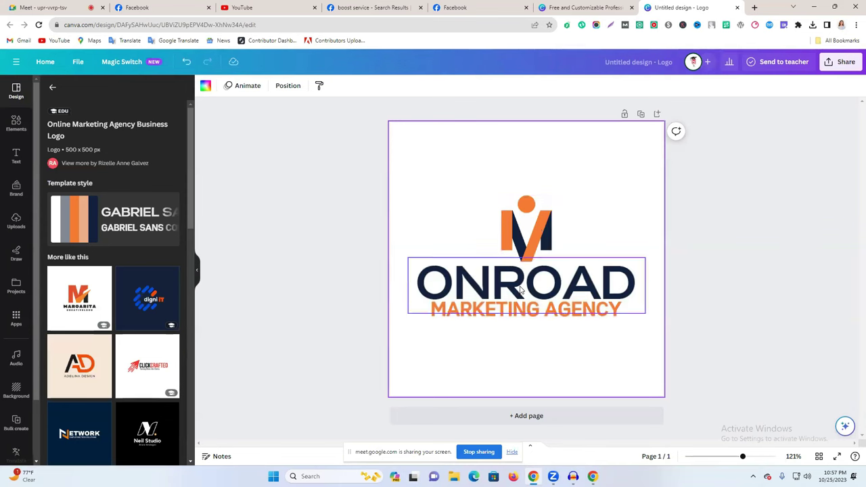
click(139, 8)
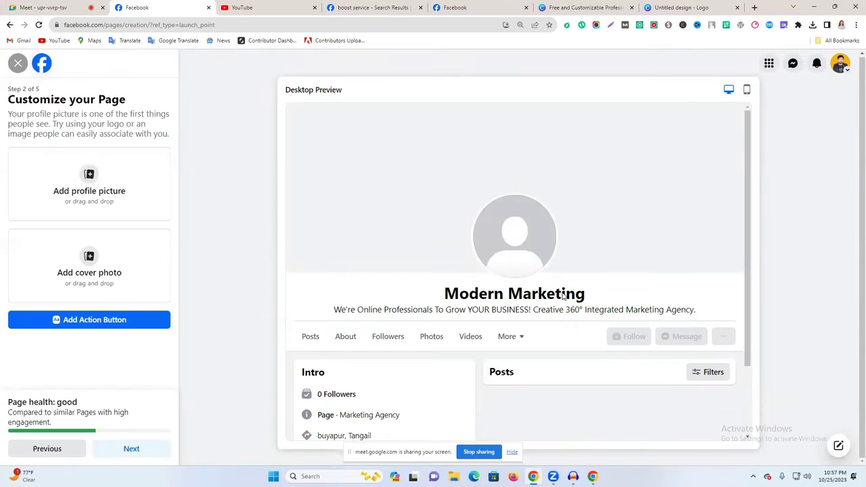
click(680, 7)
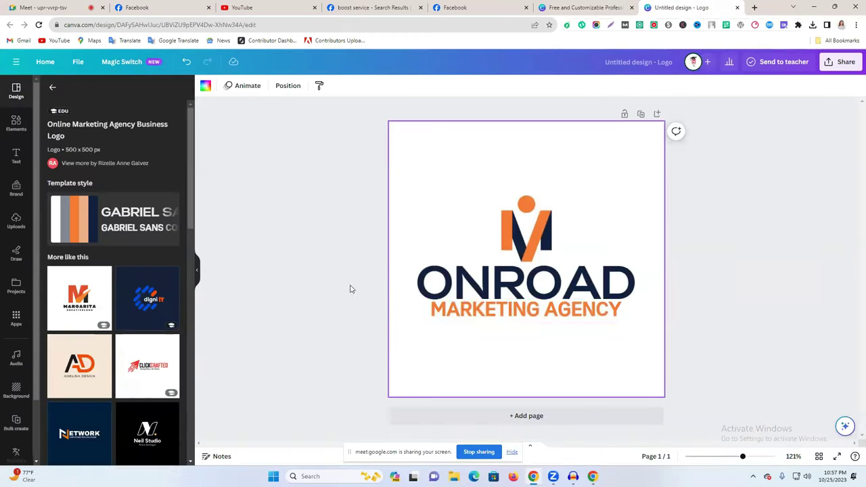
Replace the ONROAD heading with MORDEN.
double_click(464, 287)
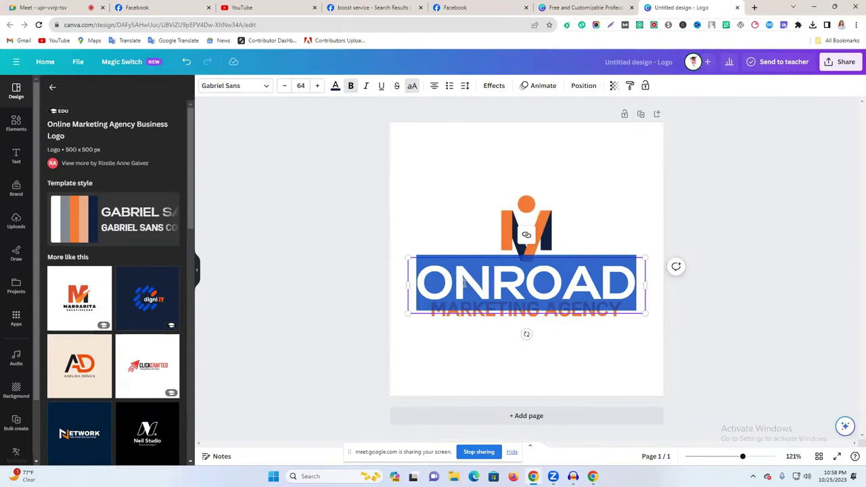
text(MOR)
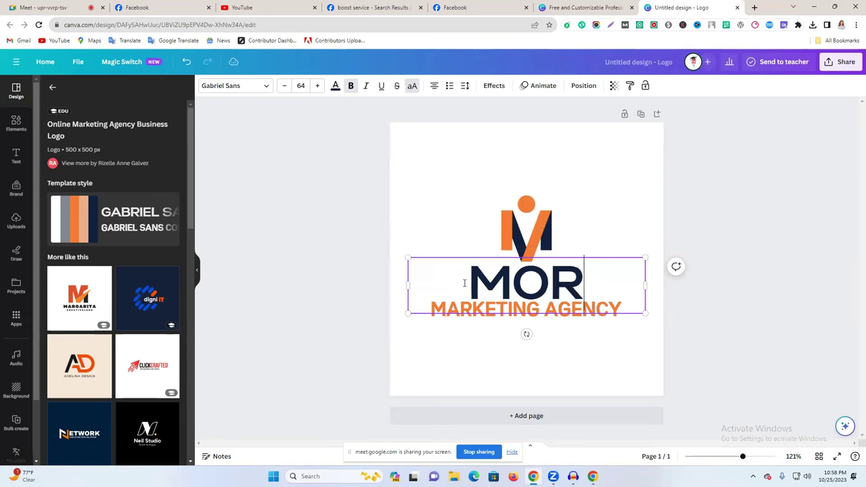
text(DEN)
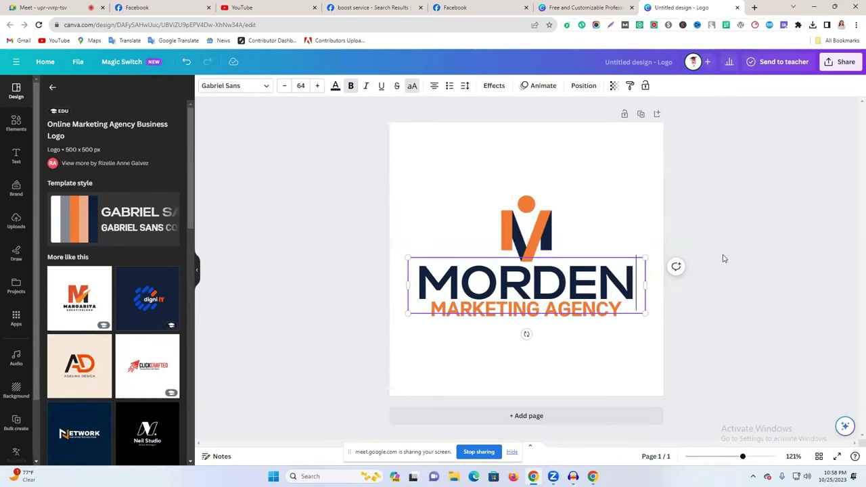
click(455, 7)
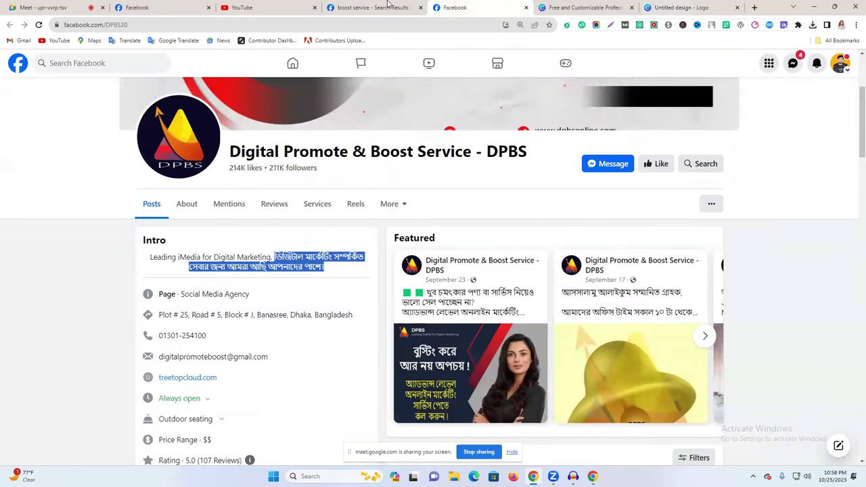
click(389, 6)
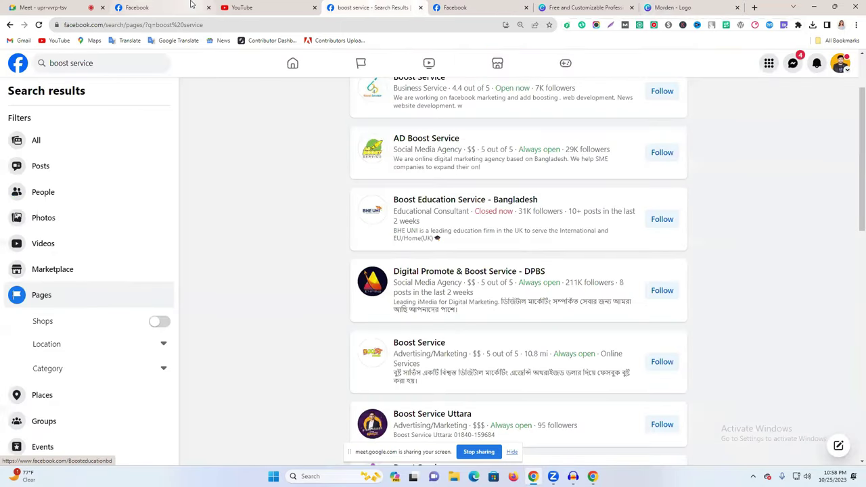
click(192, 6)
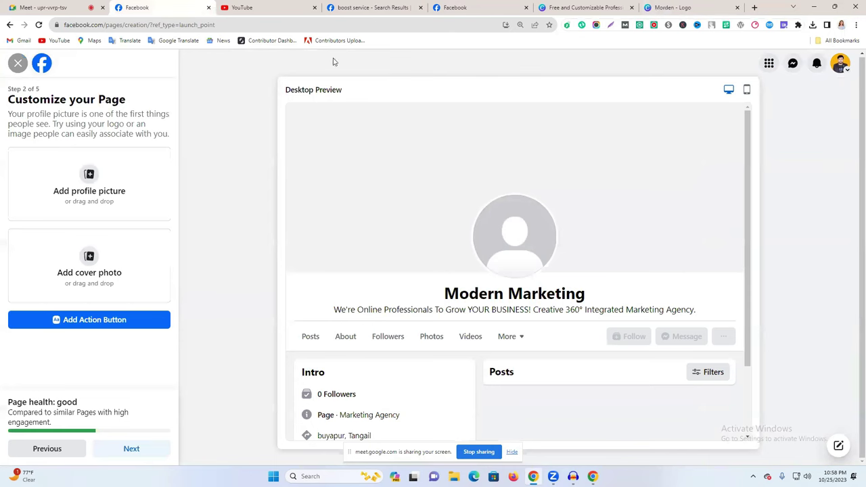
click(665, 7)
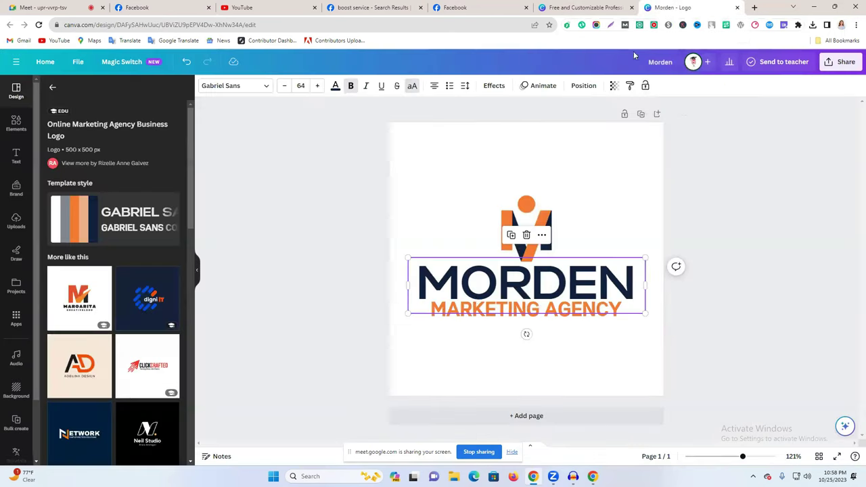
Correct the heading's letters from MORDEN to MODERN.
double_click(517, 284)
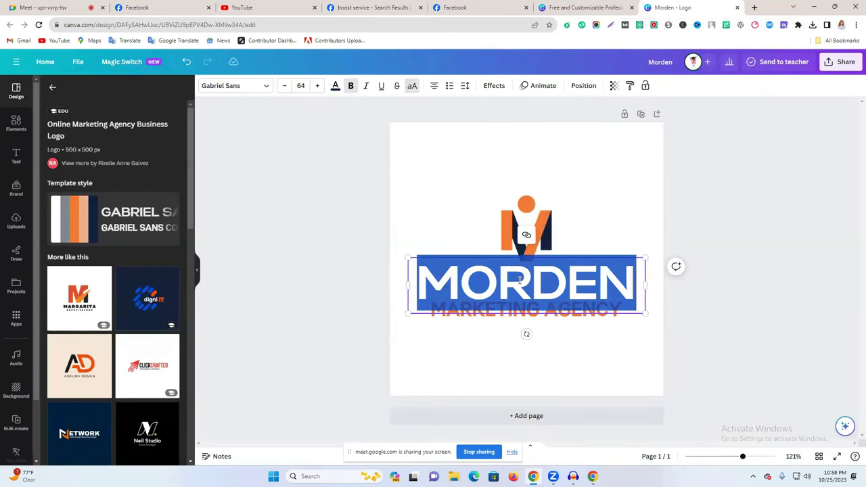
click(507, 283)
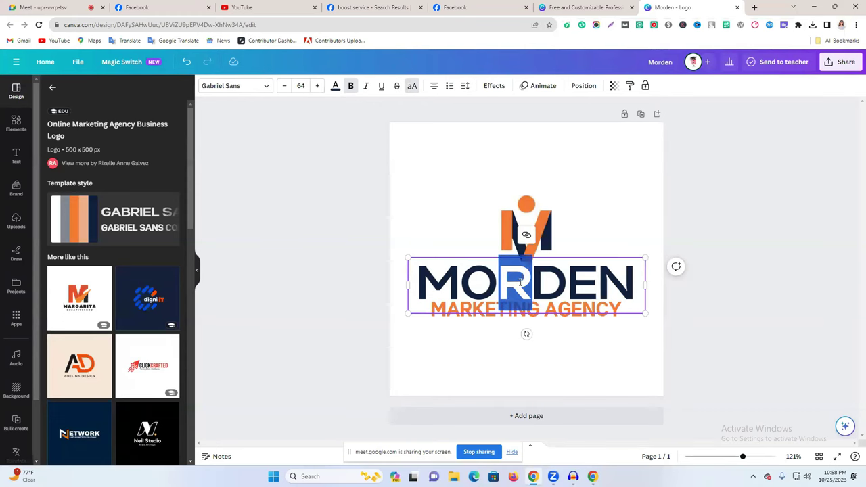
key(BackSpace)
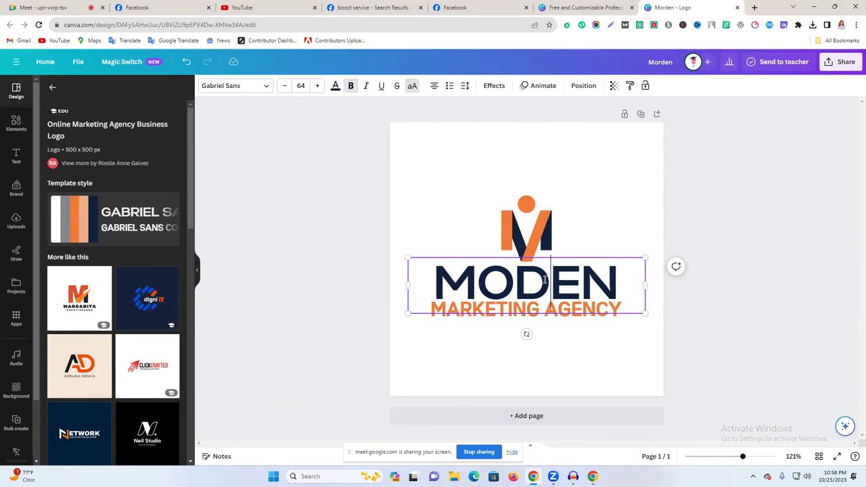
text(R)
drag(582, 278, 592, 278)
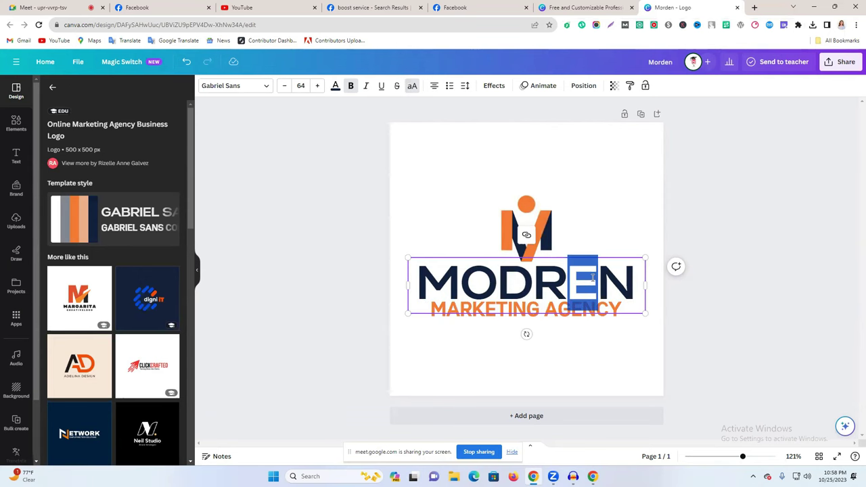
key(BackSpace)
key(BackSpace)
text(RK)
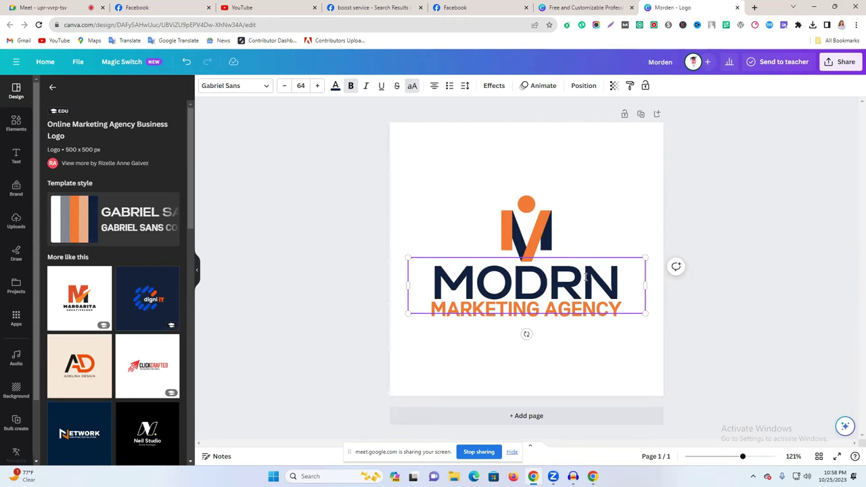
text(E)
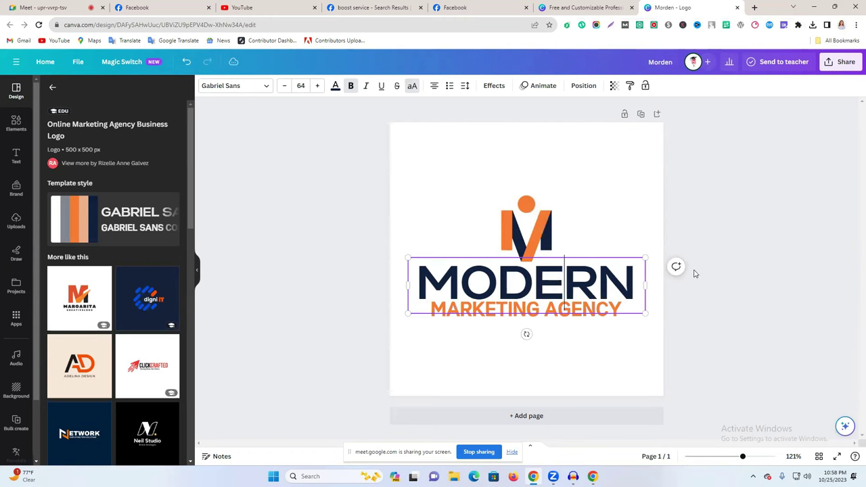
click(696, 271)
Select the MARKETING AGENCY line briefly, then deselect it.
click(564, 321)
click(567, 319)
click(570, 315)
click(732, 281)
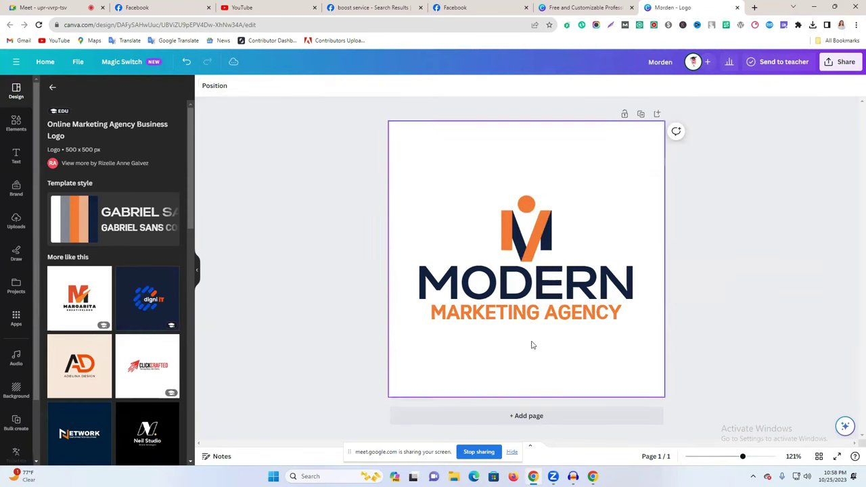
Change the M icon's orange to a custom pink.
click(538, 243)
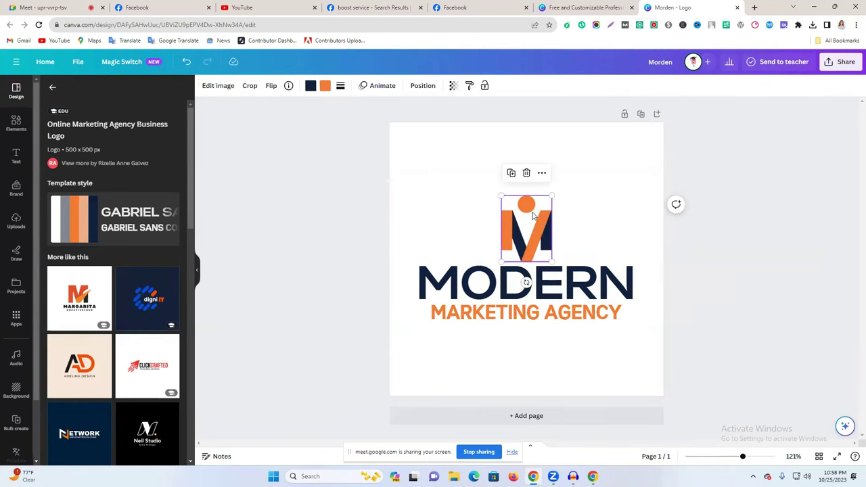
click(325, 87)
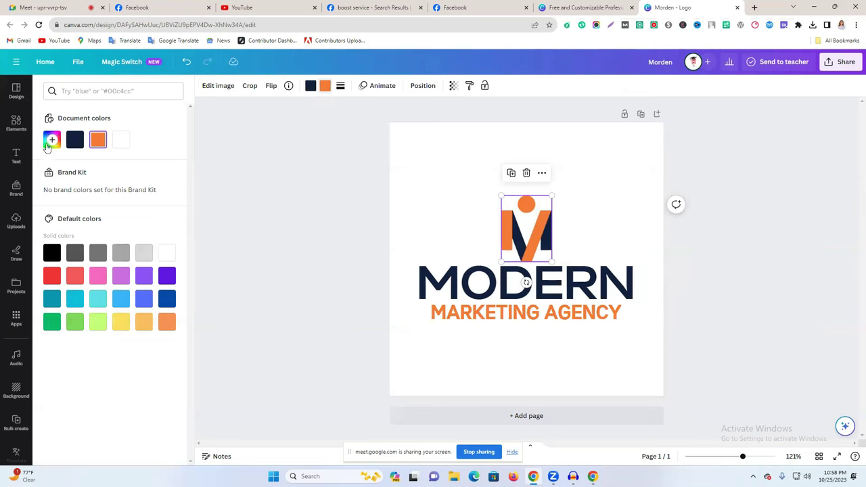
click(47, 143)
click(167, 216)
drag(169, 196, 176, 150)
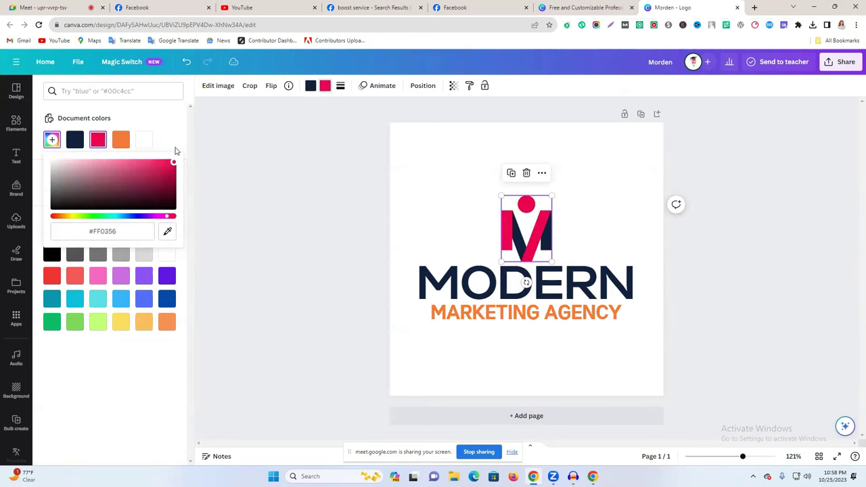
drag(167, 217, 167, 218)
click(703, 284)
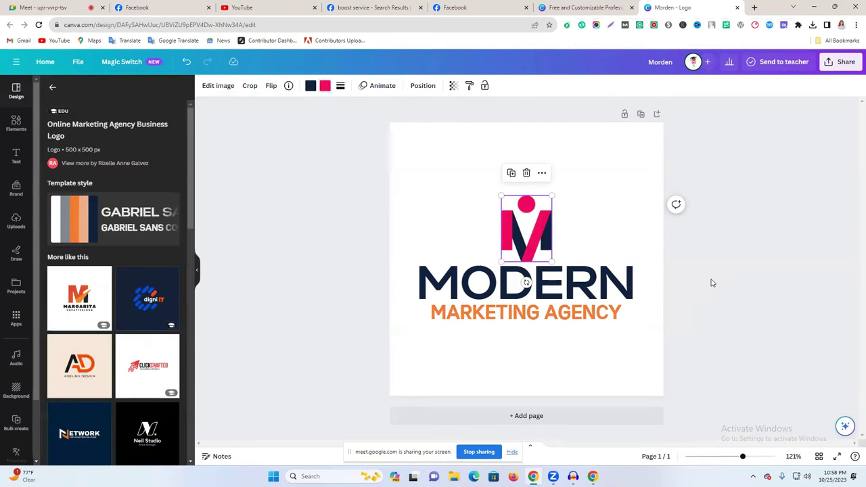
Make the MARKETING AGENCY text the same pink as the icon.
click(567, 313)
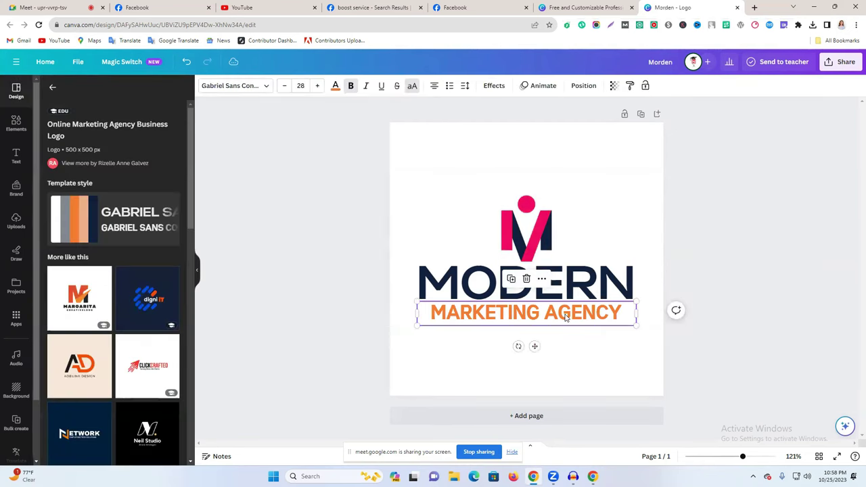
click(334, 88)
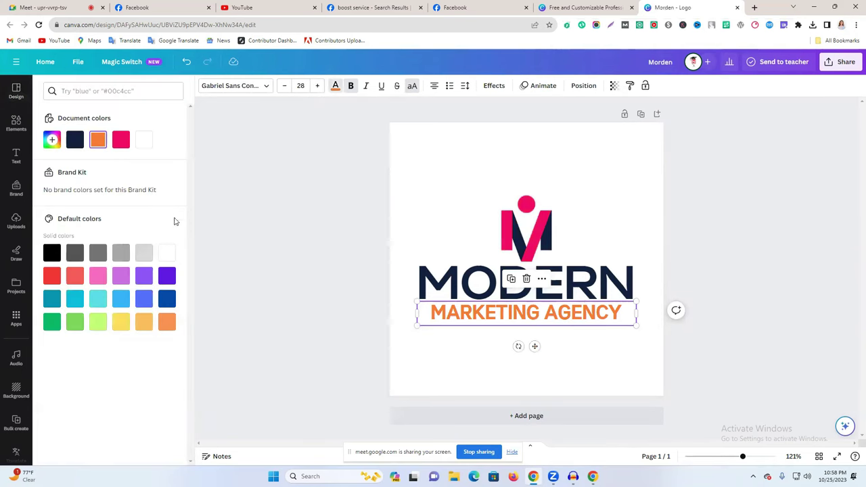
click(121, 140)
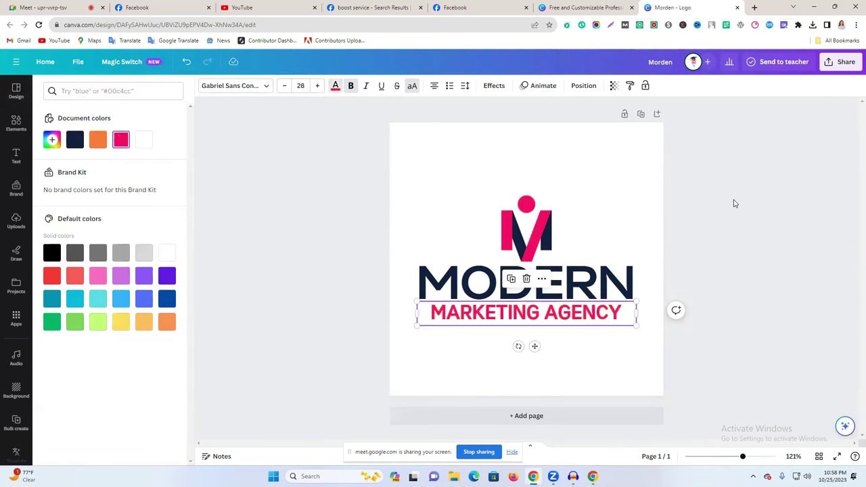
click(733, 202)
click(563, 322)
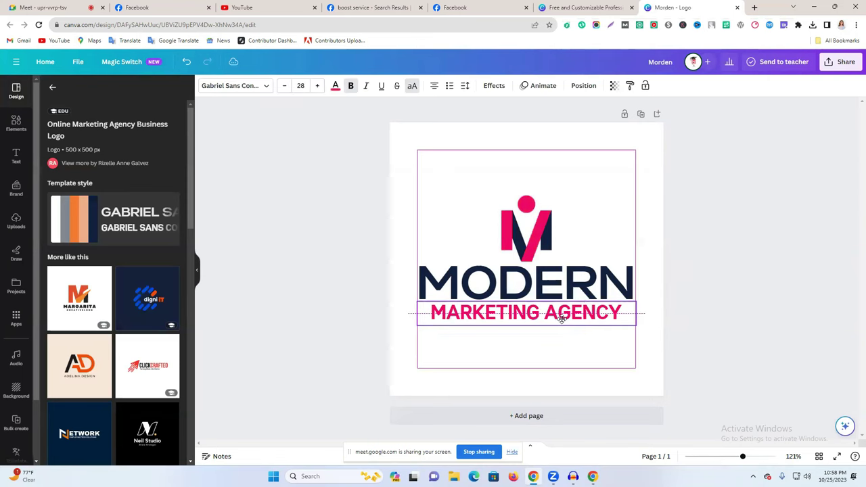
click(794, 245)
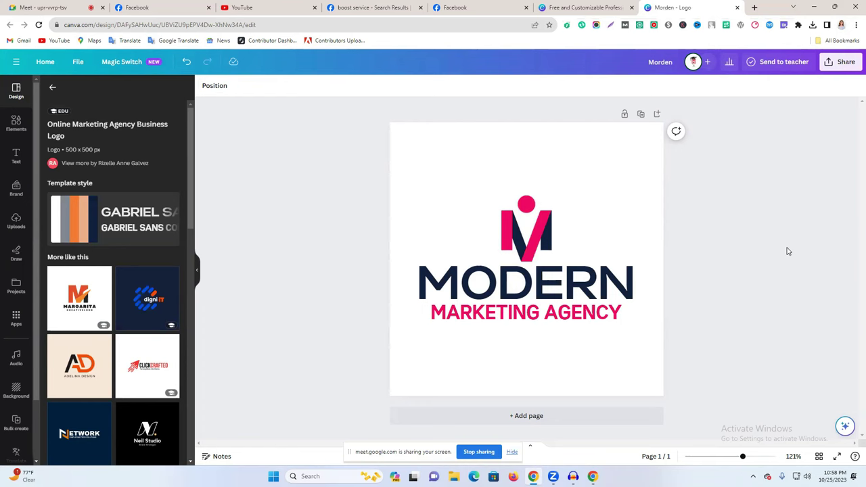
Download the logo design as a PNG.
click(841, 62)
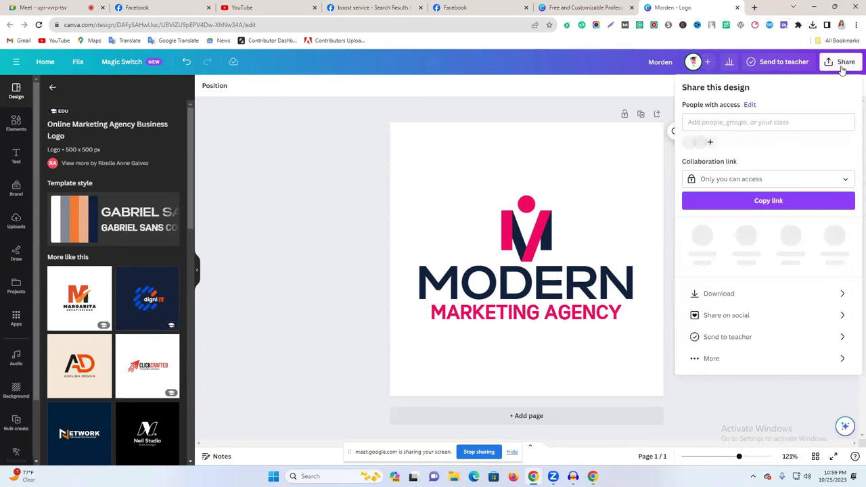
click(756, 290)
click(773, 232)
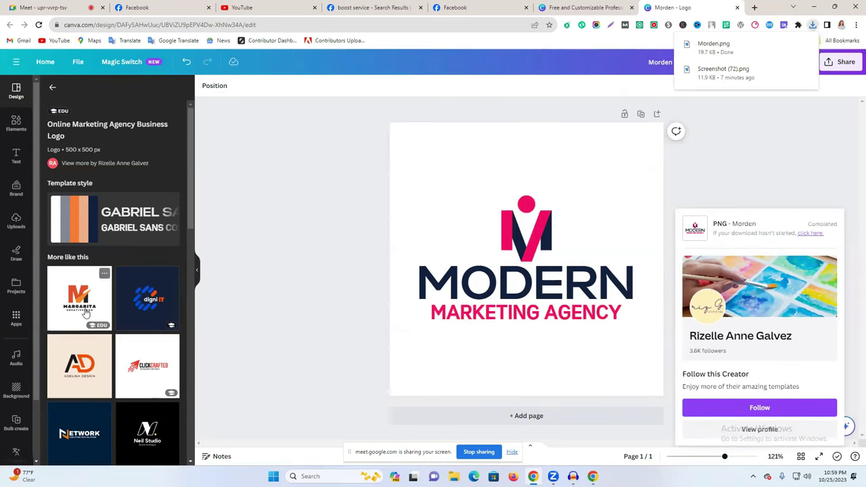
Add the Margarita template as page 2 and the Miraculous template as page 3.
click(106, 325)
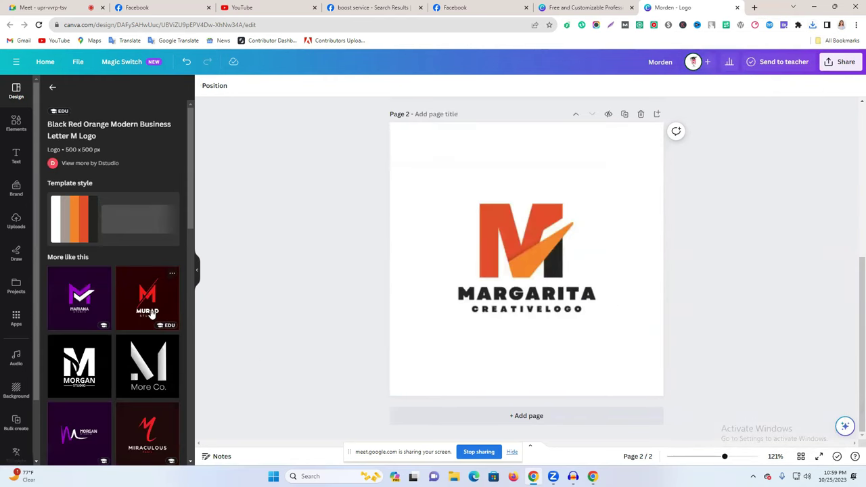
scroll(146, 291, down, 2)
click(137, 280)
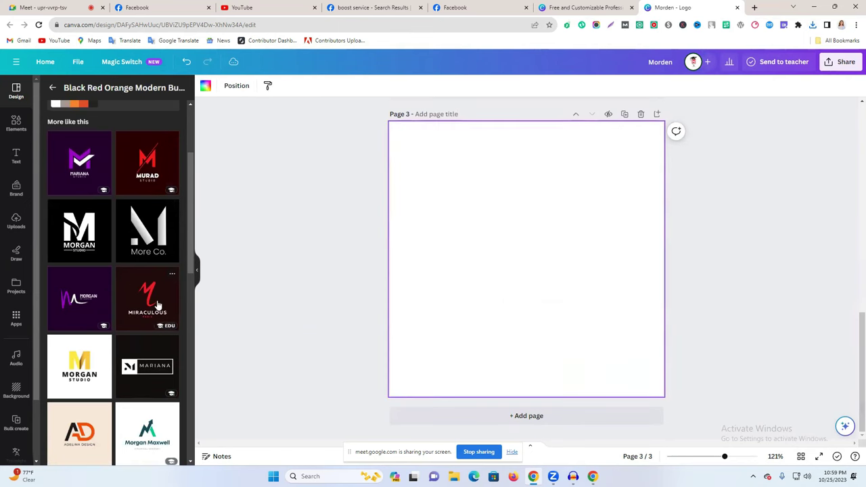
Replace page 3's MIRACULOUS heading with MODERN from page 1, nudging it up slightly.
scroll(537, 285, up, 10)
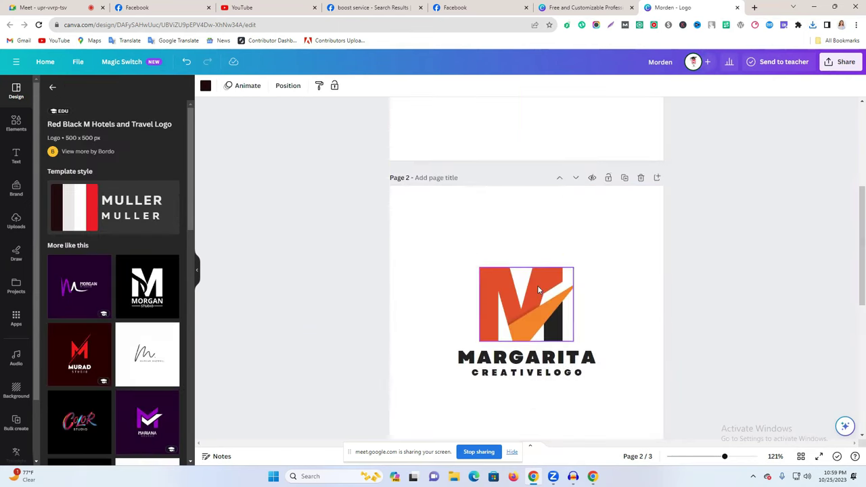
click(530, 287)
double_click(529, 287)
key(ctrl+c)
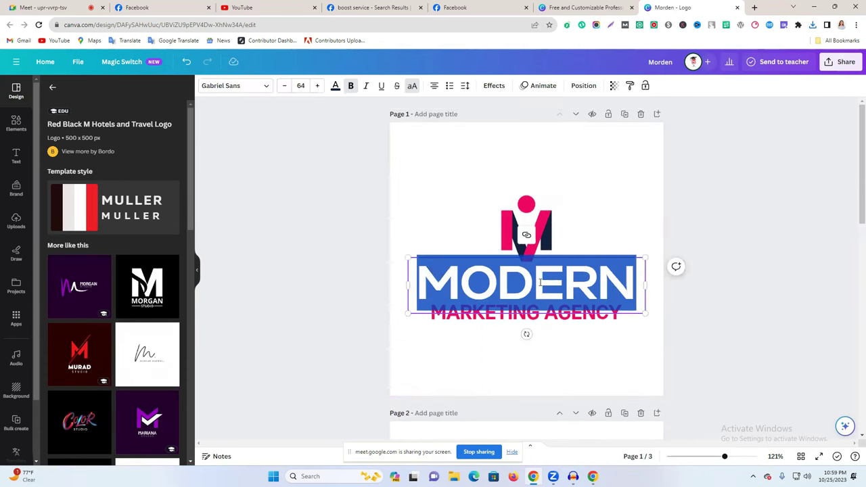
click(831, 255)
scroll(704, 290, down, 10)
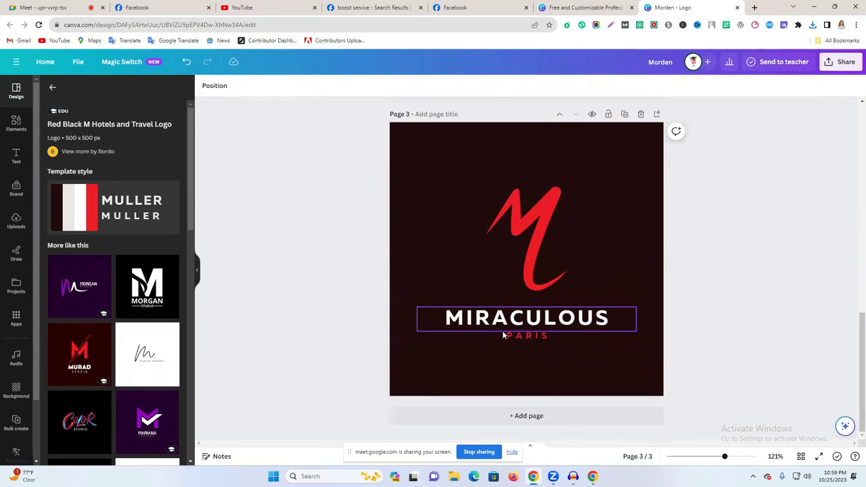
click(500, 323)
double_click(500, 323)
key(ctrl+v)
drag(575, 318, 568, 312)
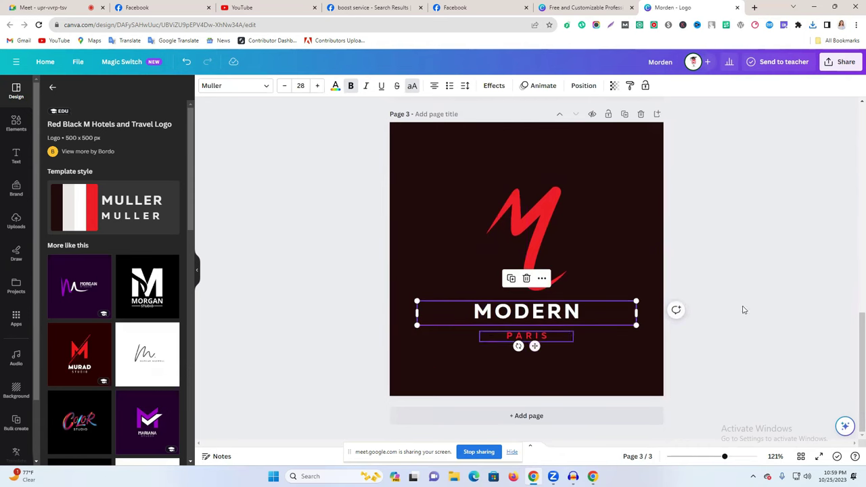
click(741, 264)
Copy the MARKETING AGENCY text from page 1.
scroll(741, 264, up, 8)
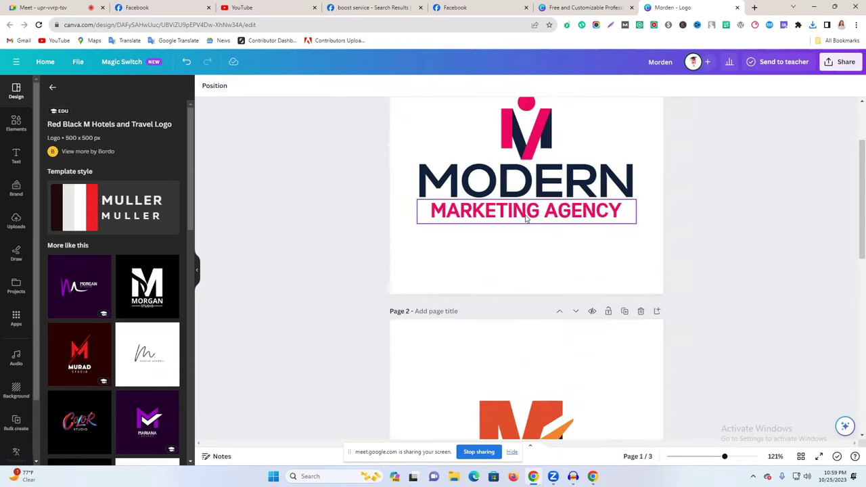
click(488, 212)
double_click(488, 211)
double_click(479, 212)
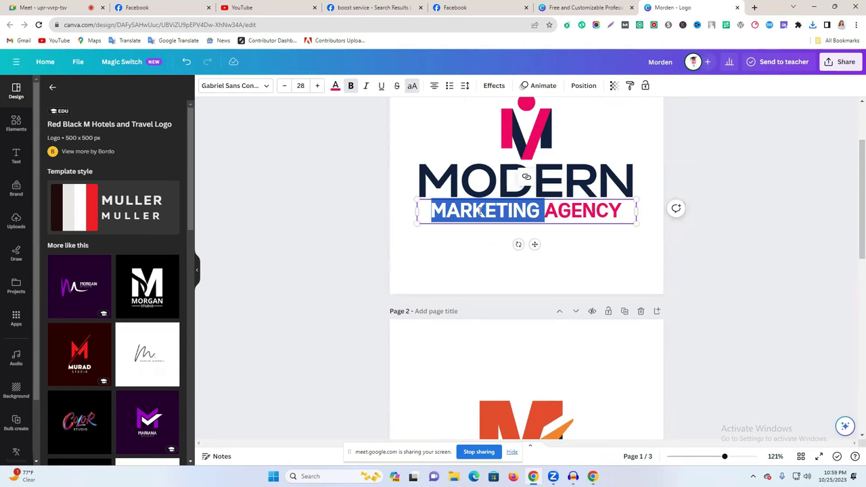
click(742, 243)
scroll(724, 264, down, 2)
scroll(710, 286, up, 2)
double_click(503, 214)
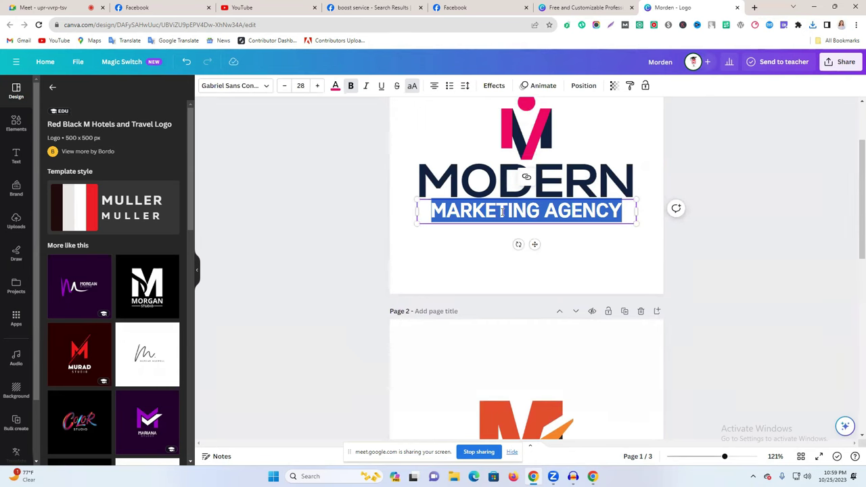
scroll(854, 311, down, 10)
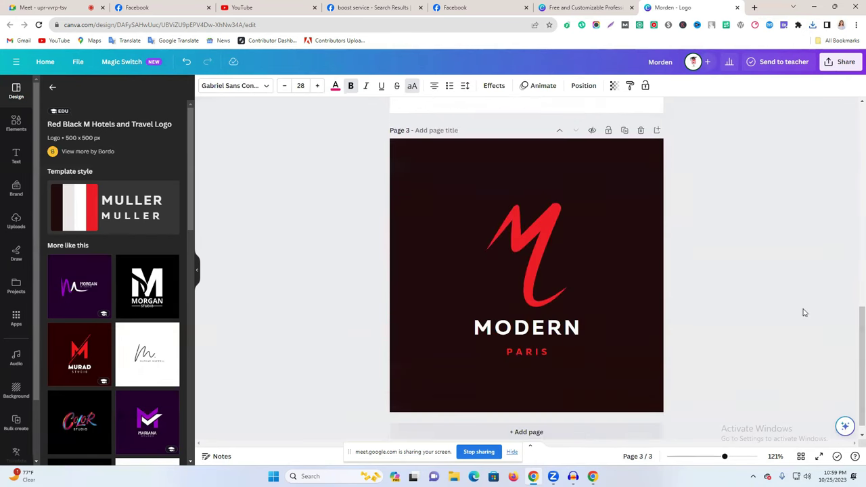
Paste MARKETING AGENCY under MODERN on page 3 and move the red M beside it.
click(545, 334)
key(ctrl+v)
click(501, 357)
click(530, 343)
drag(530, 343, 580, 331)
drag(540, 230, 603, 278)
click(739, 288)
click(784, 274)
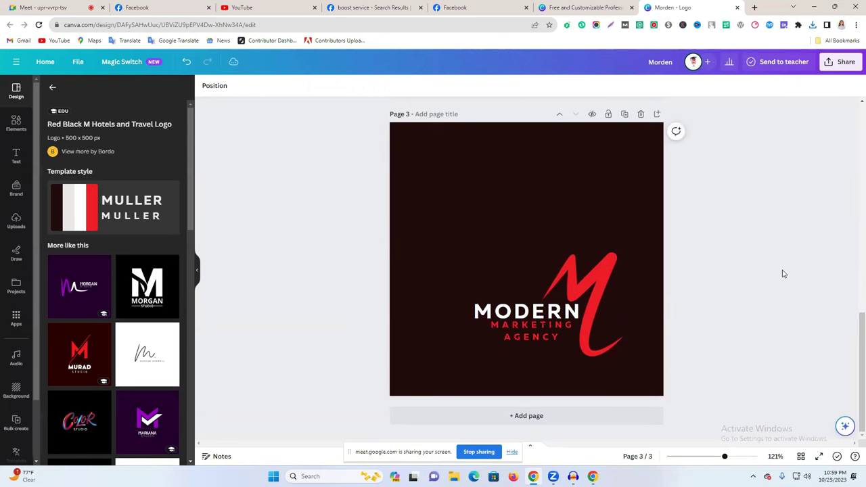
Set MARKETING AGENCY letter spacing to 371 and colour it white.
click(516, 342)
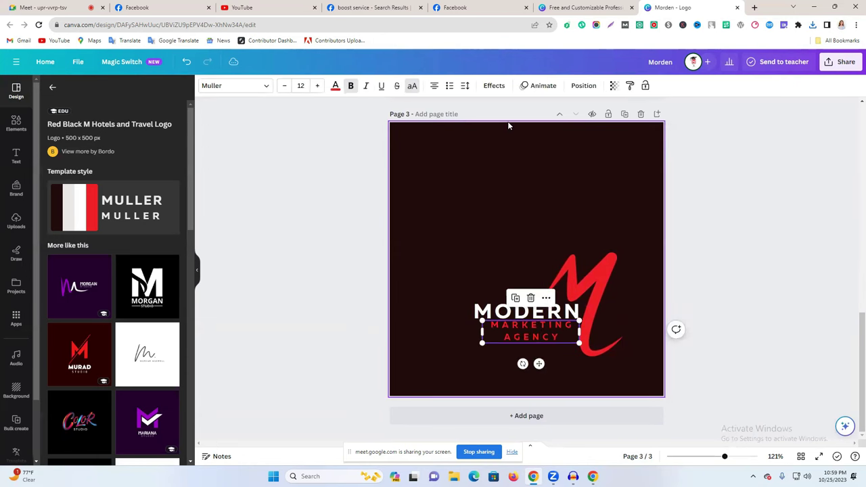
click(467, 86)
drag(522, 126, 497, 147)
click(794, 255)
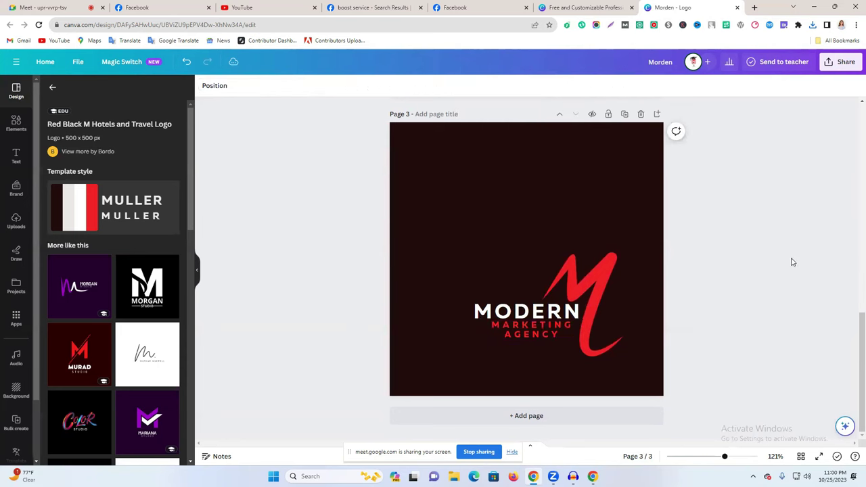
click(539, 334)
click(335, 88)
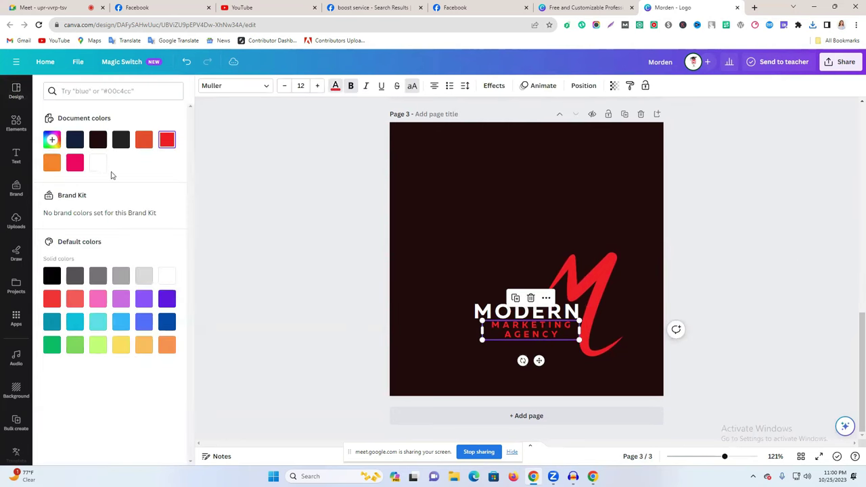
click(98, 162)
click(714, 299)
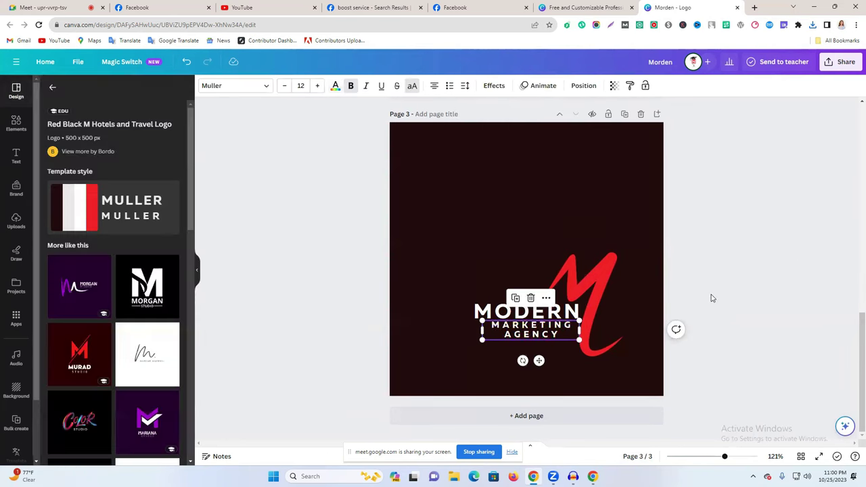
Move the whole page 3 logo higher on the page.
drag(469, 260, 582, 296)
click(711, 283)
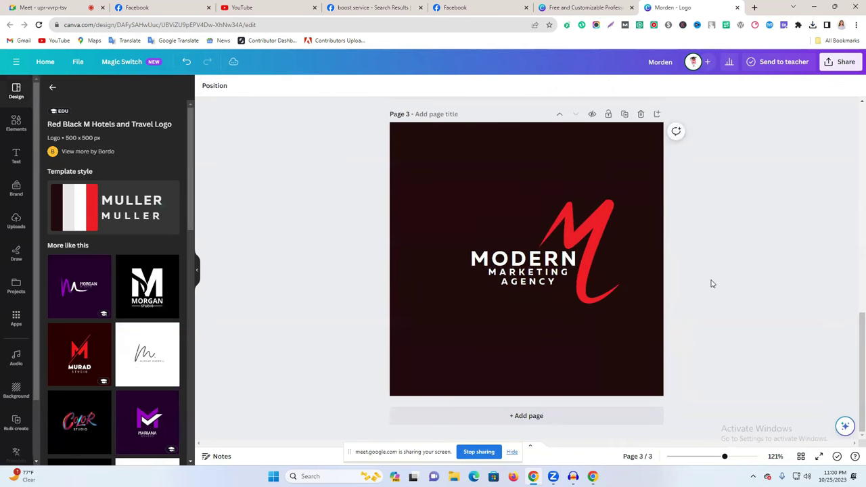
scroll(711, 283, up, 10)
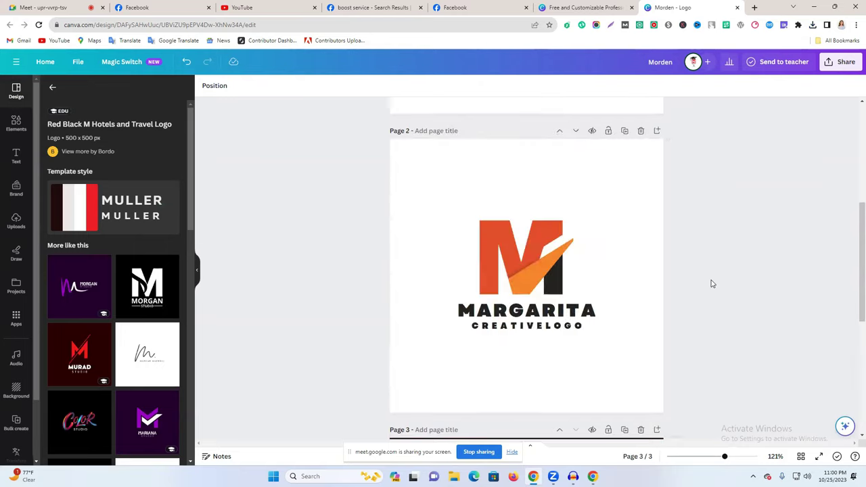
scroll(711, 284, down, 2)
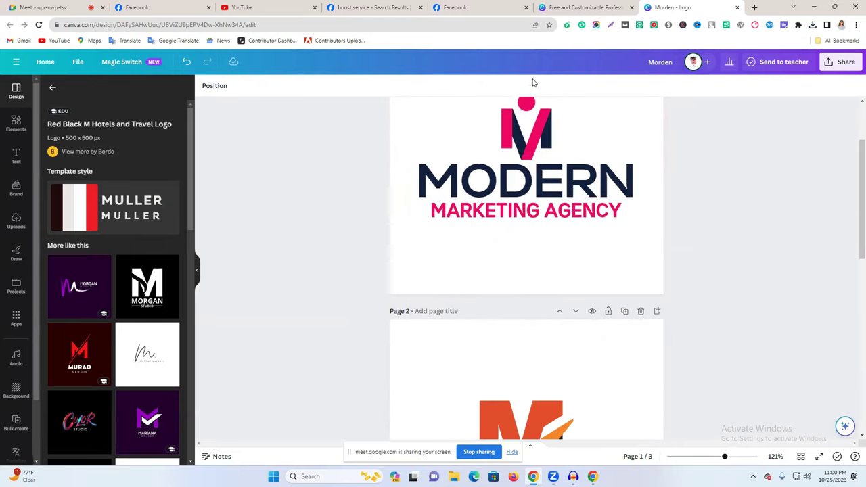
click(139, 7)
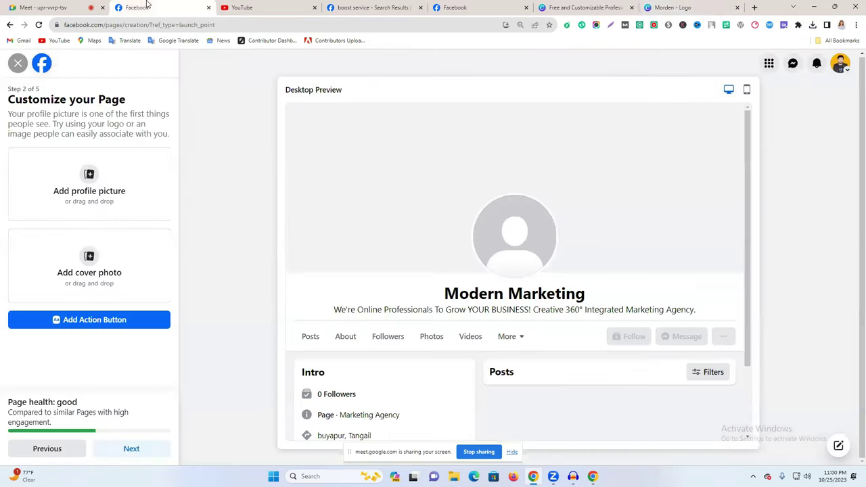
click(92, 188)
click(84, 91)
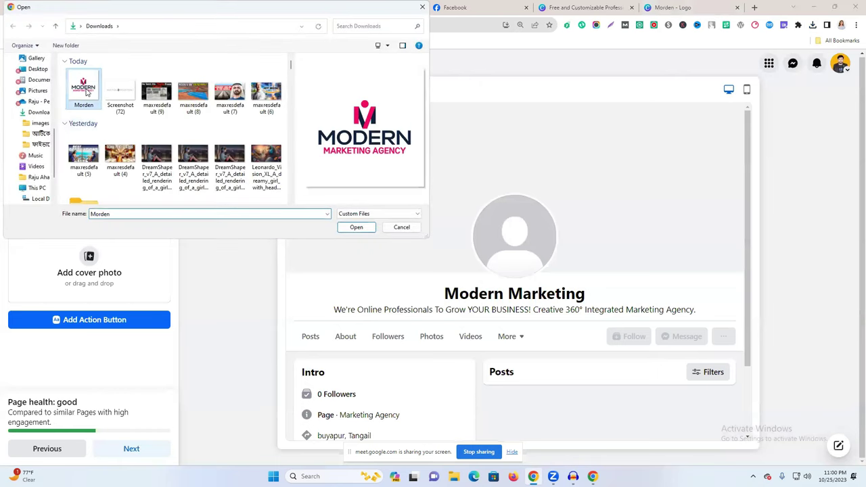
click(356, 227)
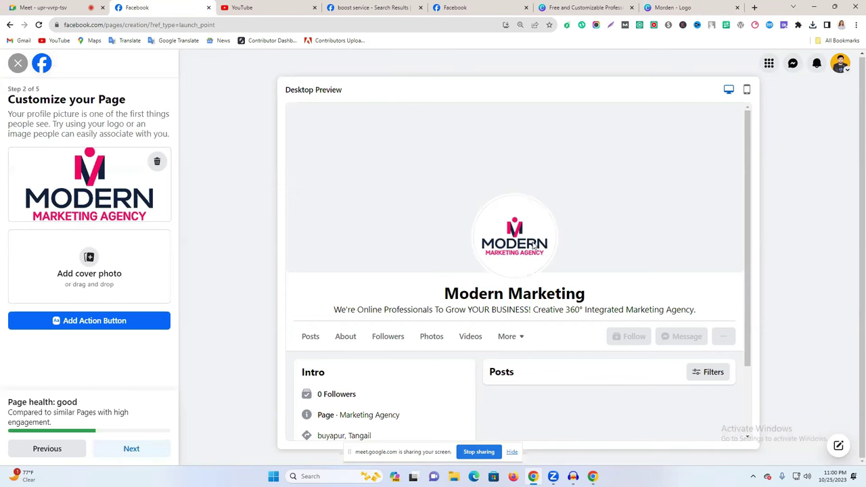
Close the Morden logo design and search Canva for 'facebook cover' templates.
click(563, 6)
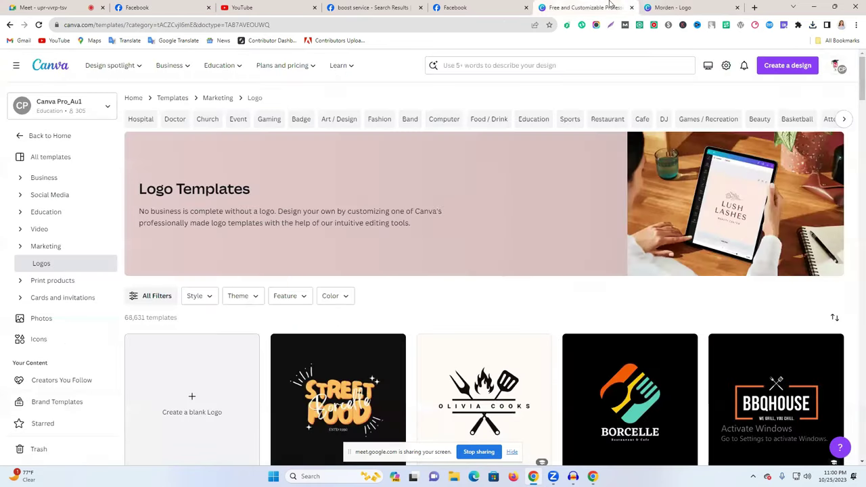
click(712, 7)
click(738, 7)
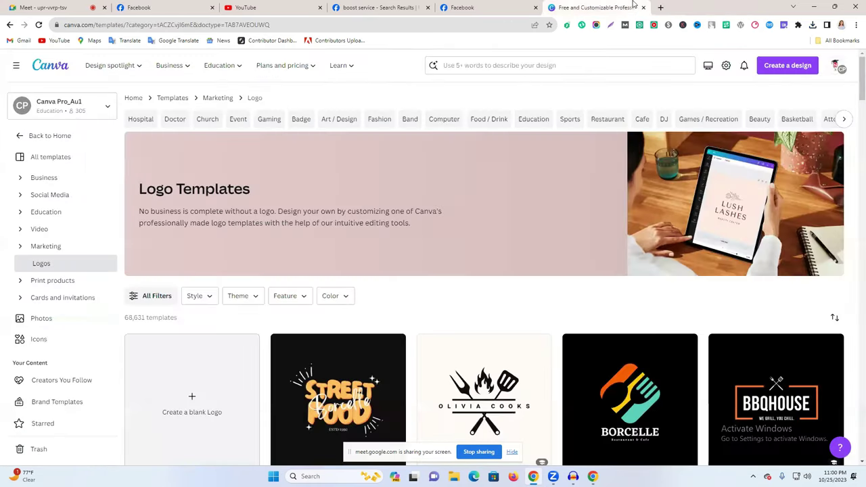
click(457, 67)
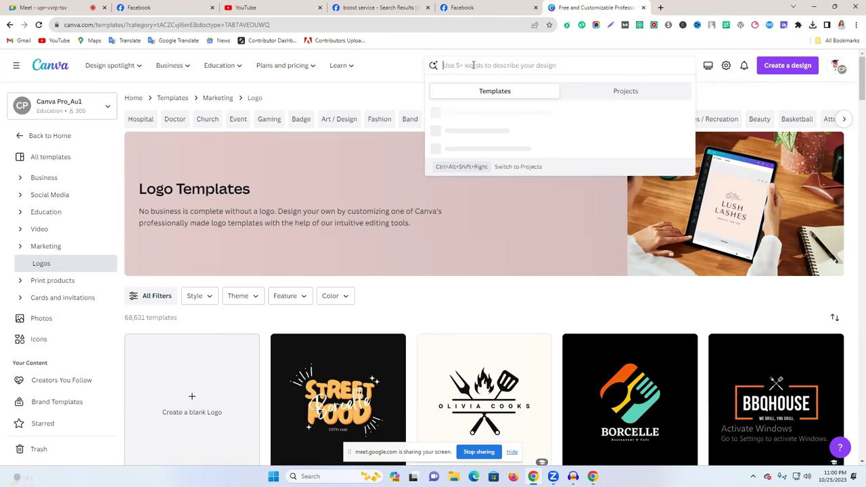
click(50, 65)
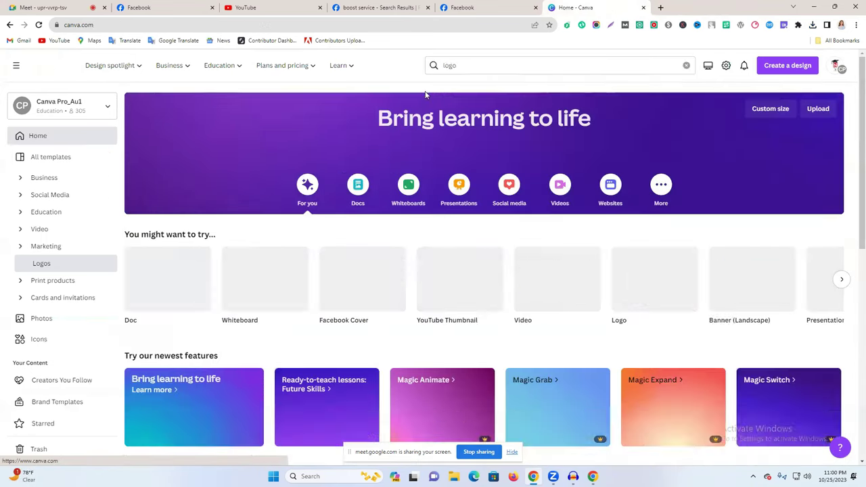
click(416, 153)
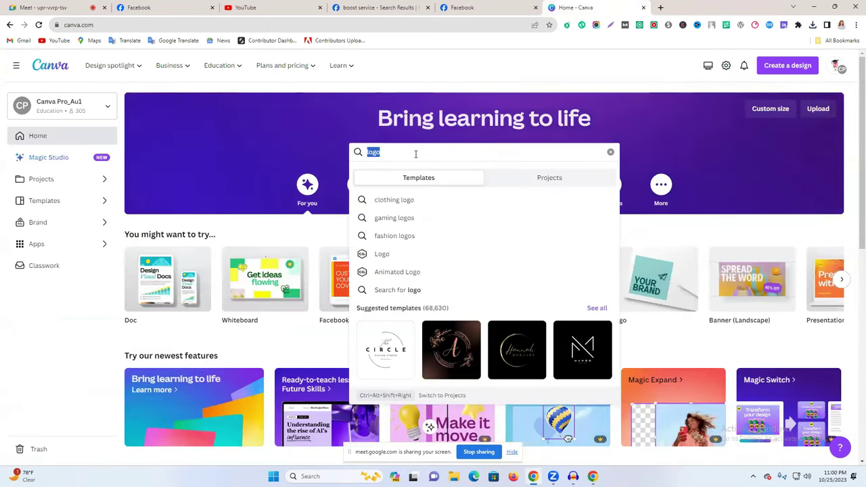
text(lacebo)
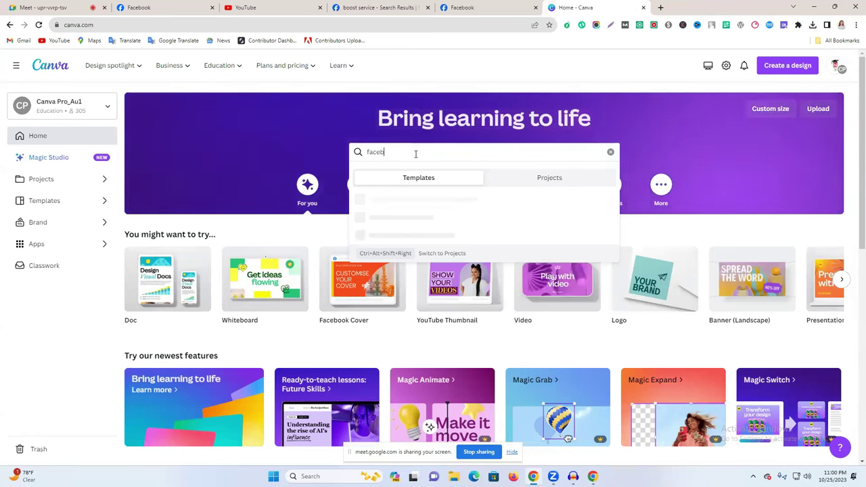
text(ok )
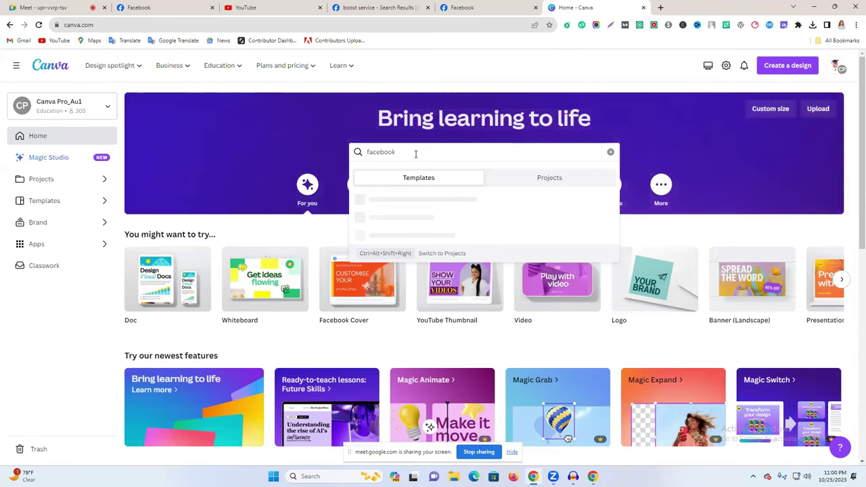
text(cover)
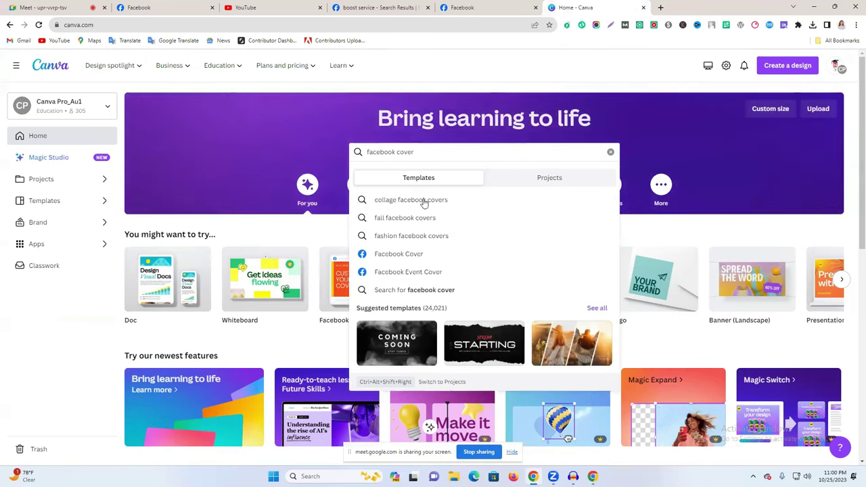
click(447, 257)
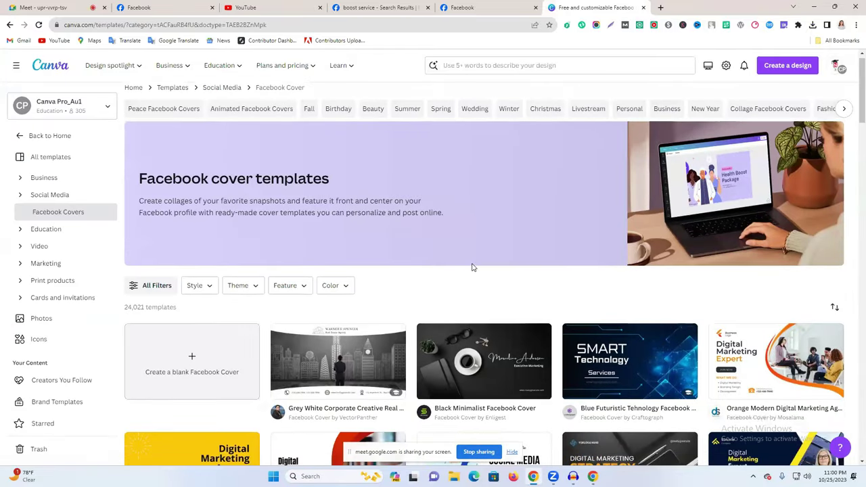
Start new designs from the Social Media Marketing and Grey White Corporate real-estate cover templates.
scroll(473, 268, down, 3)
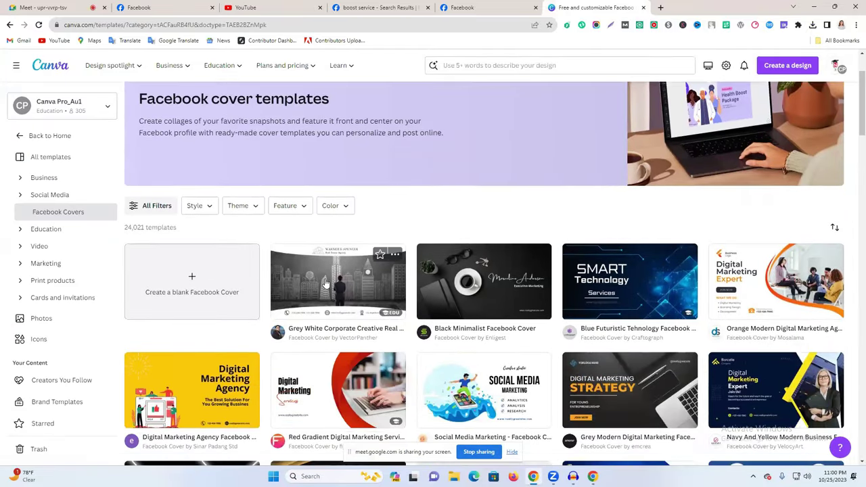
scroll(345, 304, down, 3)
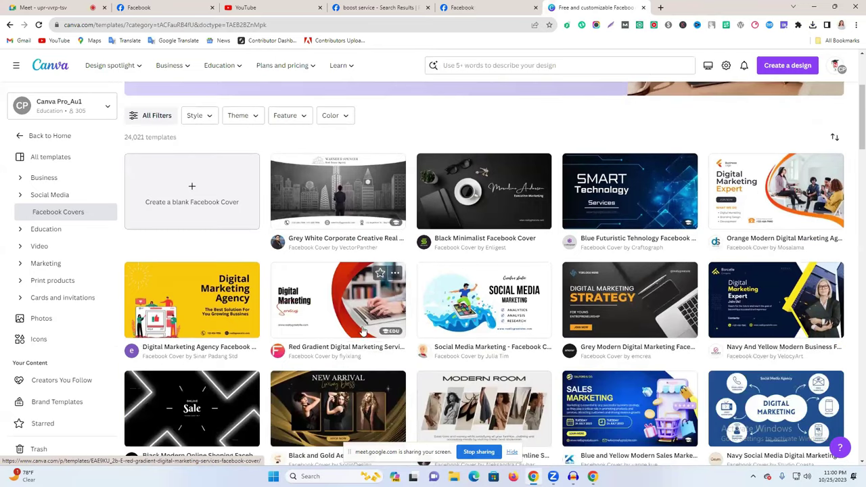
click(473, 302)
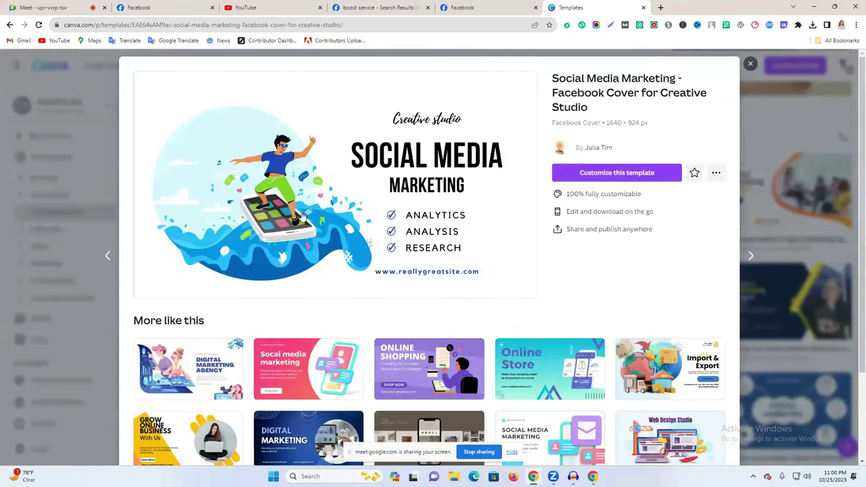
click(677, 174)
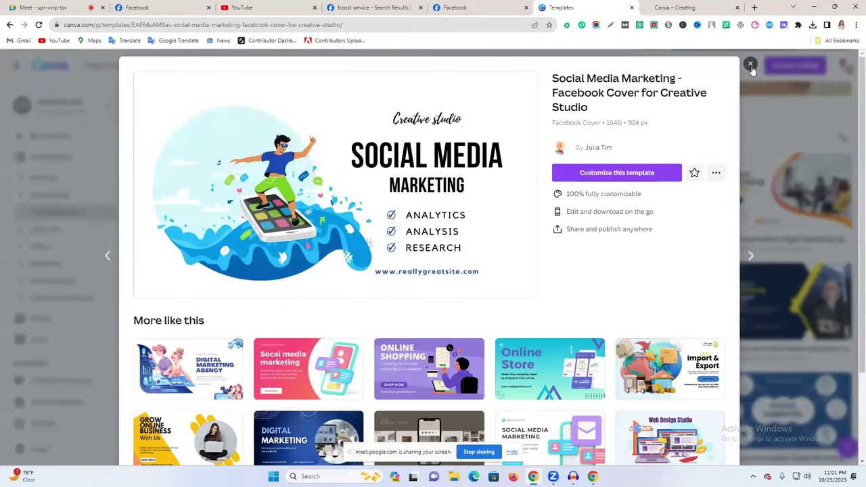
click(751, 65)
click(365, 203)
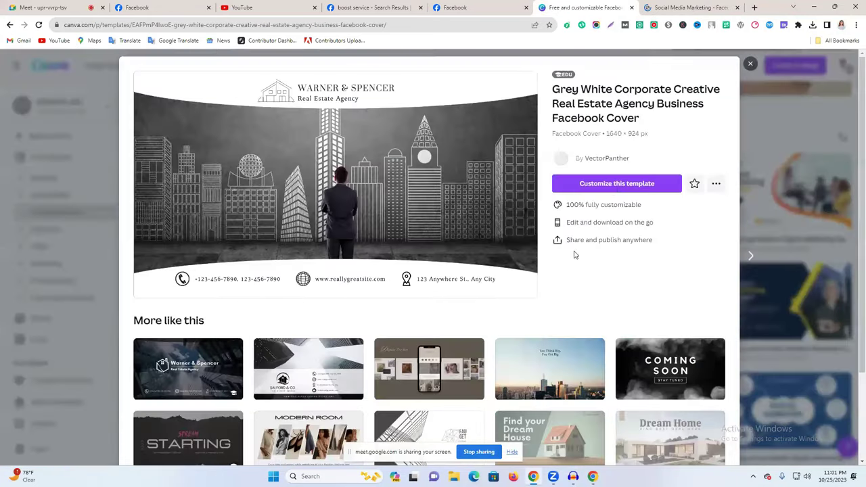
click(613, 188)
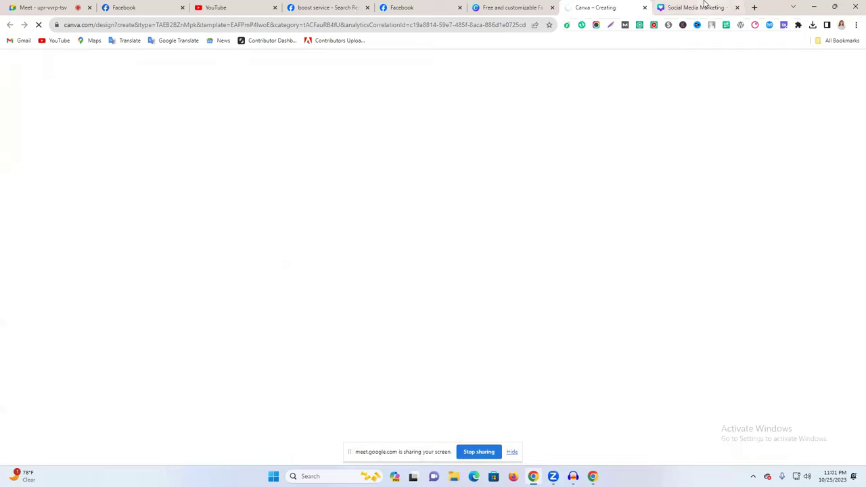
Replace the house logo in the real-estate cover header with the uploaded Morden logo.
click(704, 7)
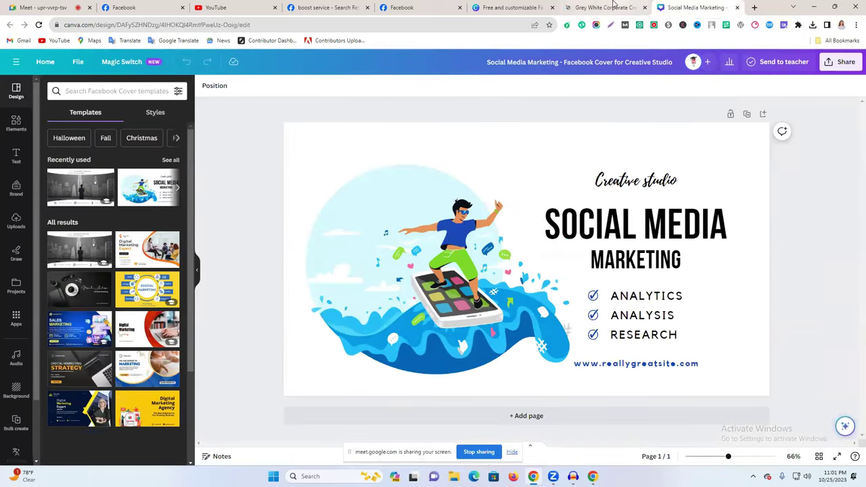
click(609, 7)
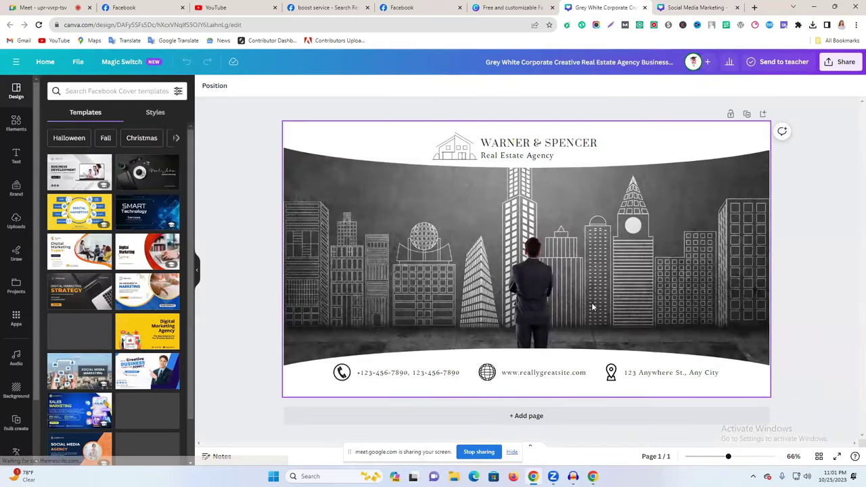
click(462, 155)
key(Delete)
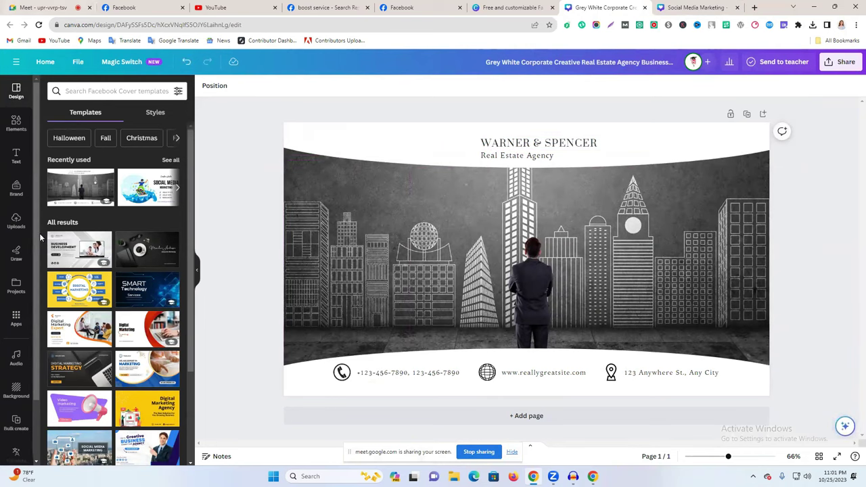
click(13, 222)
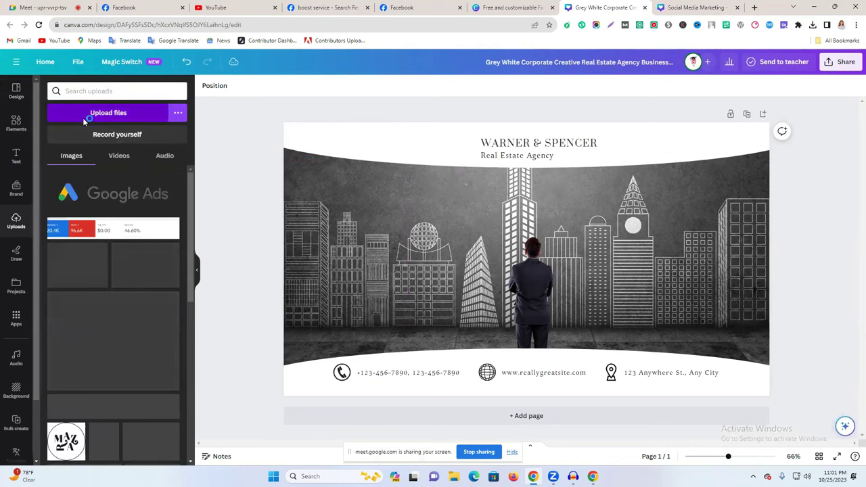
click(83, 116)
click(84, 88)
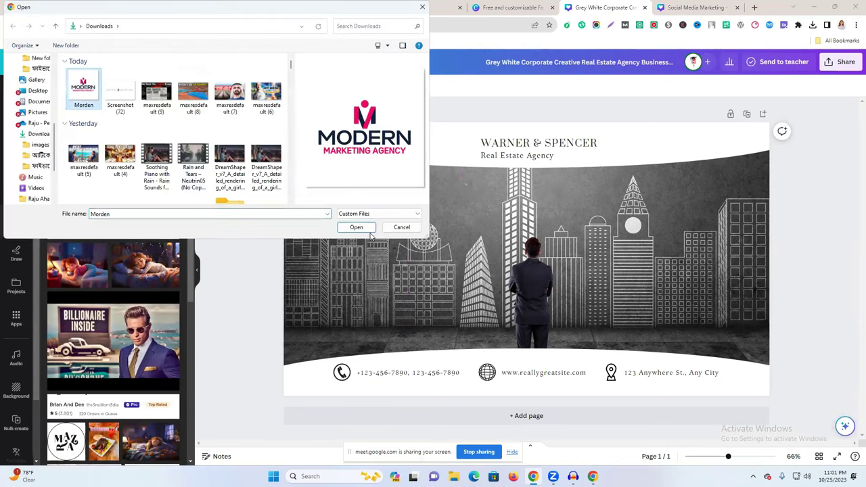
click(349, 228)
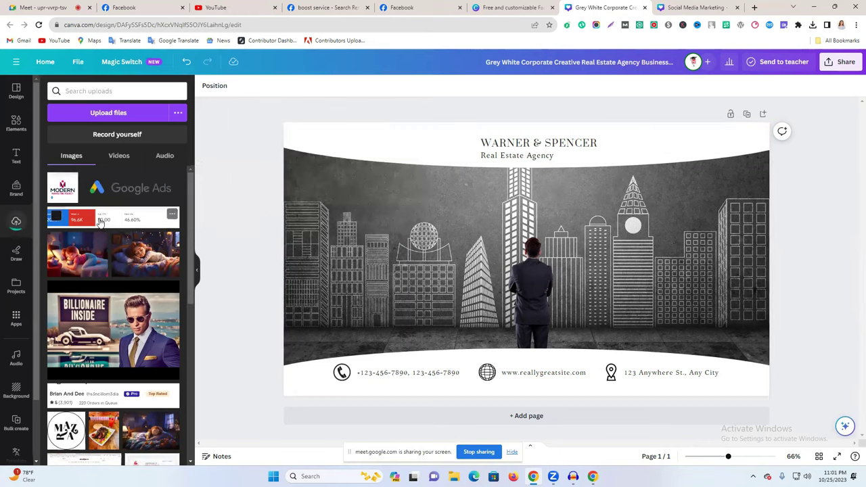
drag(489, 160, 388, 234)
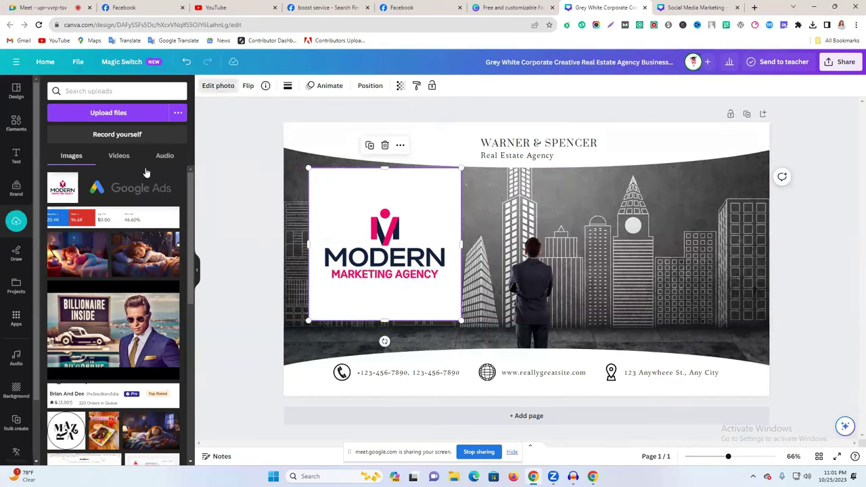
Remove the logo's white background, trim it, and shrink it beside the WARNER & SPENCER heading.
click(218, 86)
click(74, 169)
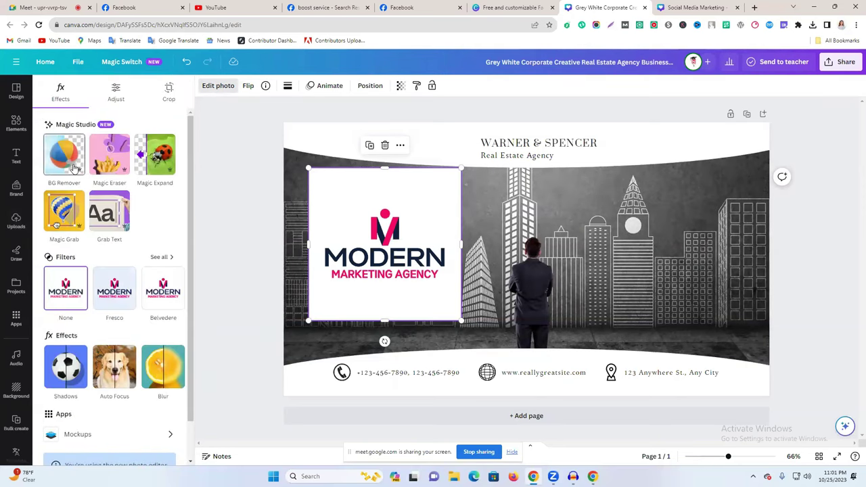
drag(397, 319, 408, 248)
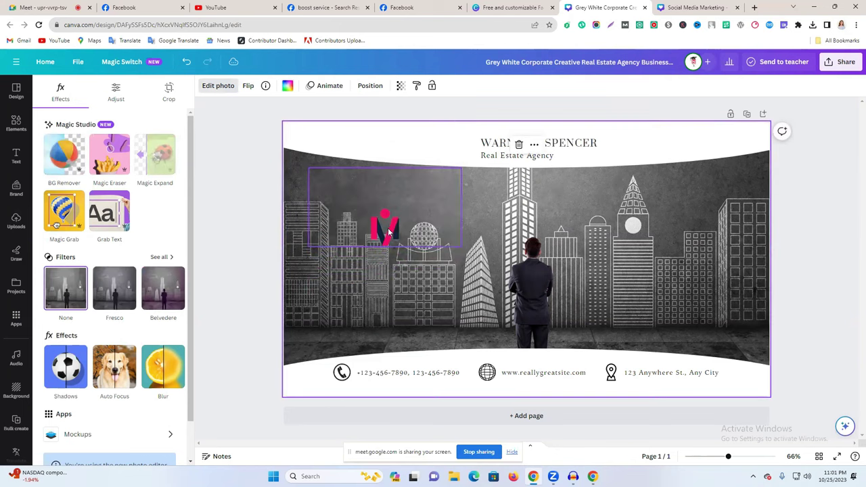
drag(390, 219, 459, 141)
click(835, 174)
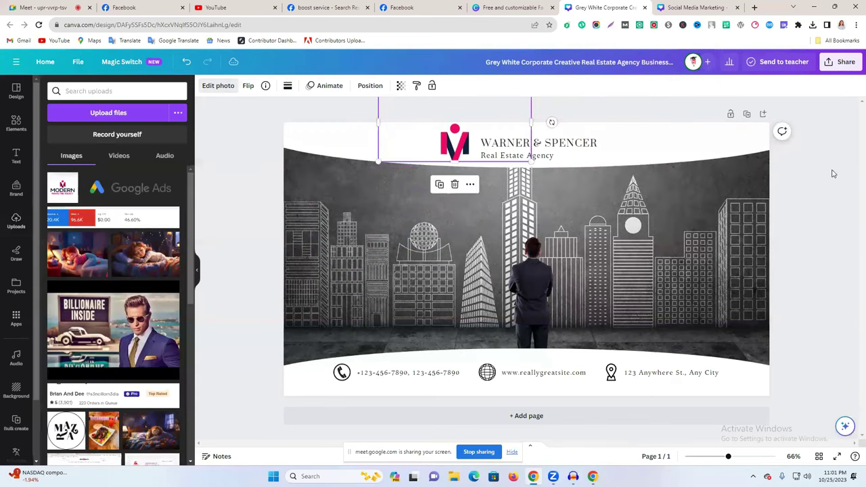
click(466, 139)
drag(531, 160, 519, 157)
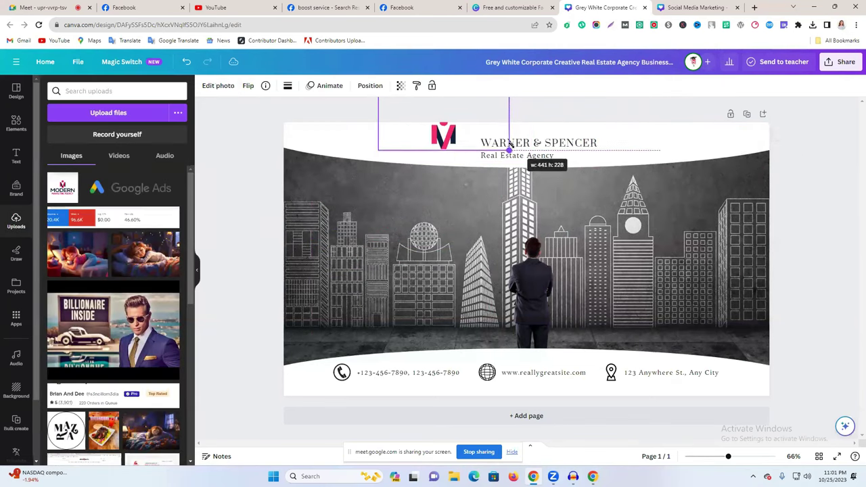
drag(467, 128, 473, 128)
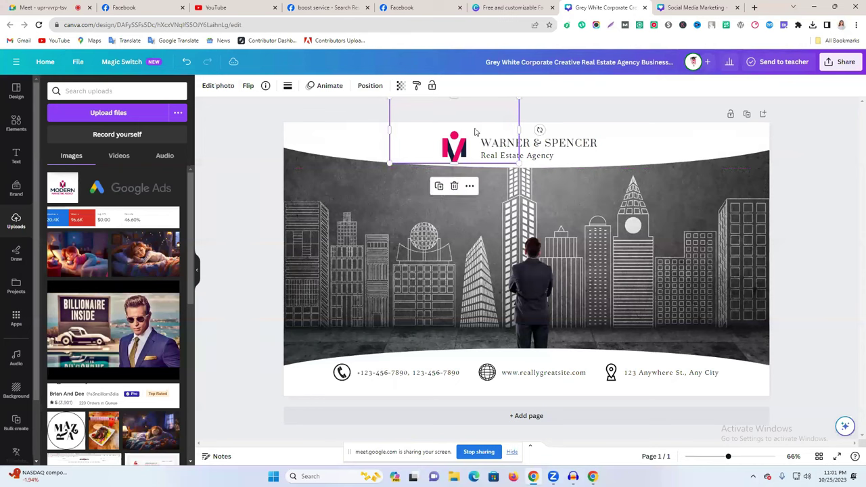
Flip through the open browser tabs and settle back on the real-estate cover design.
click(329, 7)
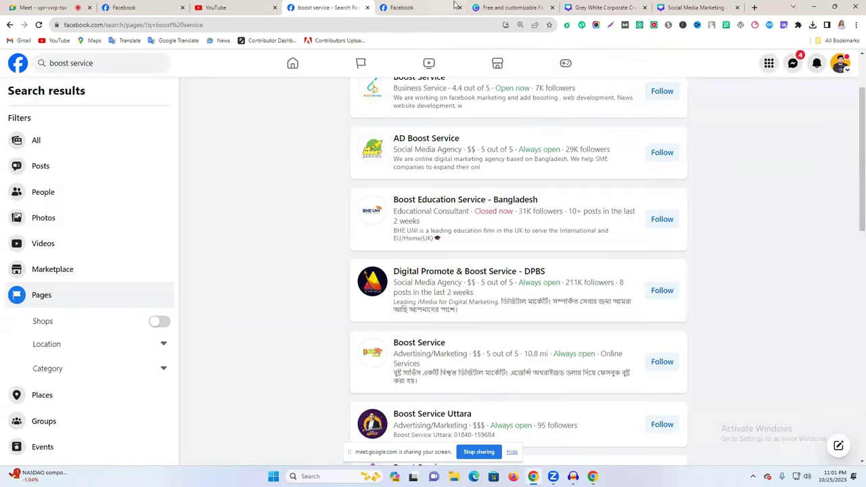
click(409, 7)
click(135, 6)
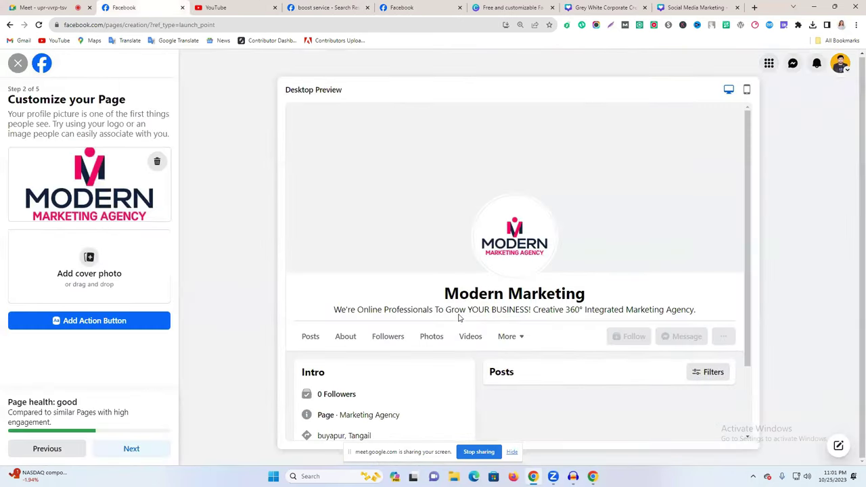
click(604, 8)
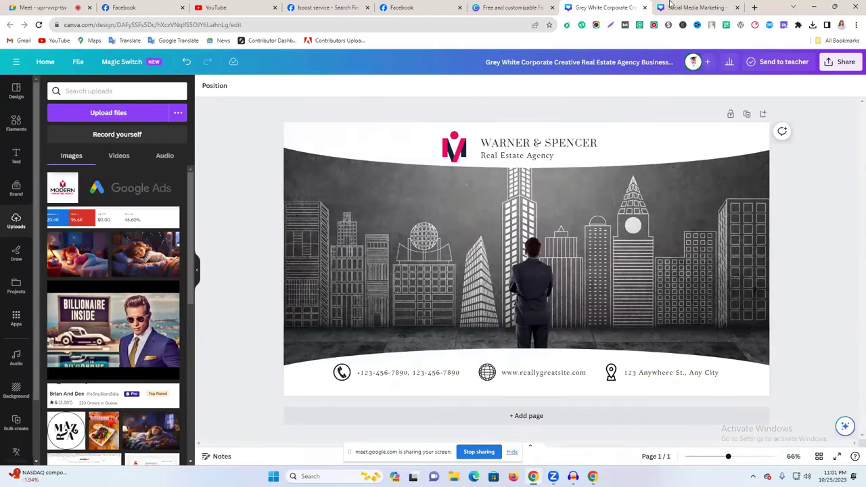
click(668, 8)
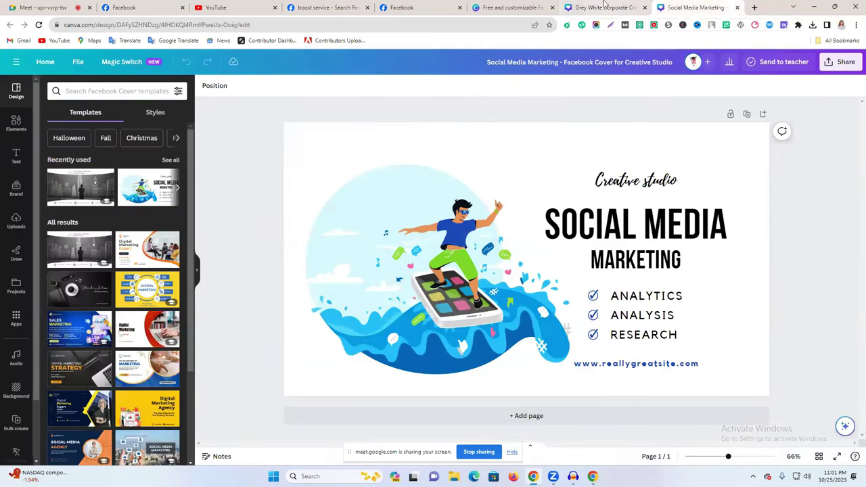
key(ctrl+shift+Tab)
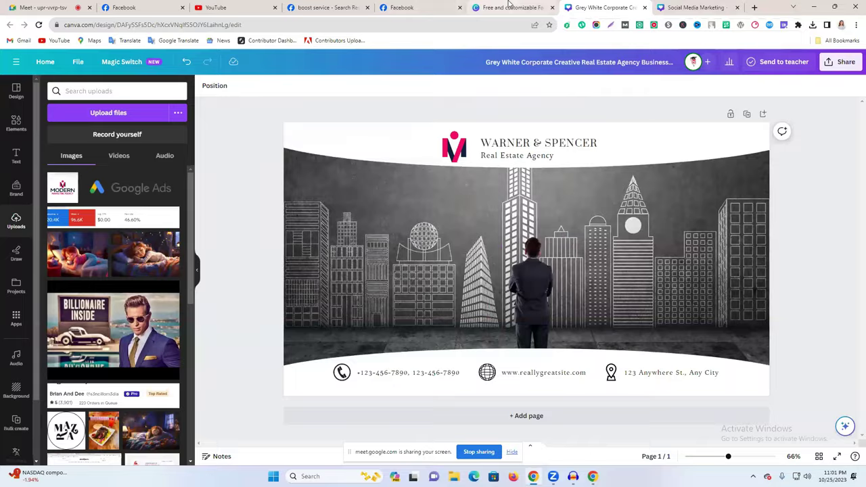
click(512, 7)
click(612, 6)
click(541, 6)
click(690, 7)
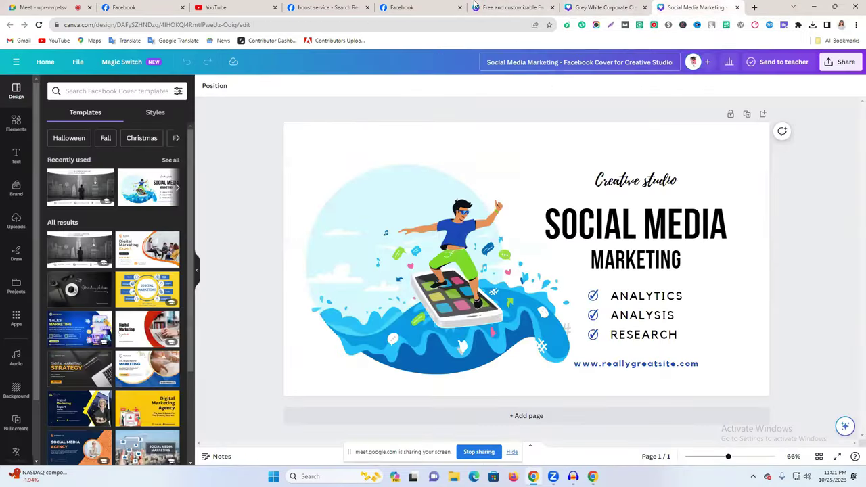
click(476, 8)
click(595, 7)
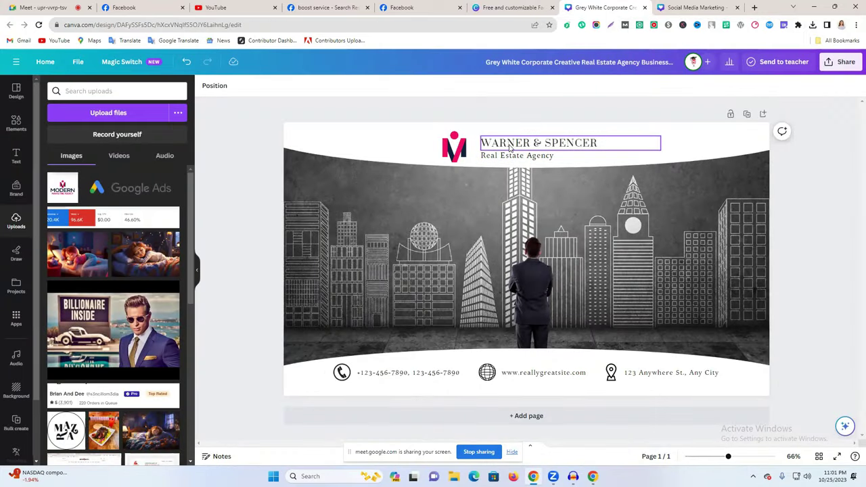
Change the heading WARNER & SPENCER to MODERN and the tagline Real Estate Agency to Marketing Agency.
double_click(510, 143)
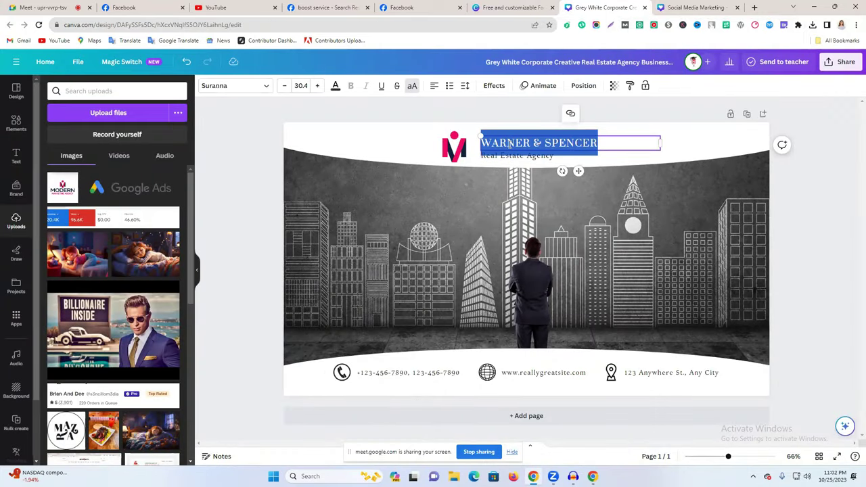
text(MODERN)
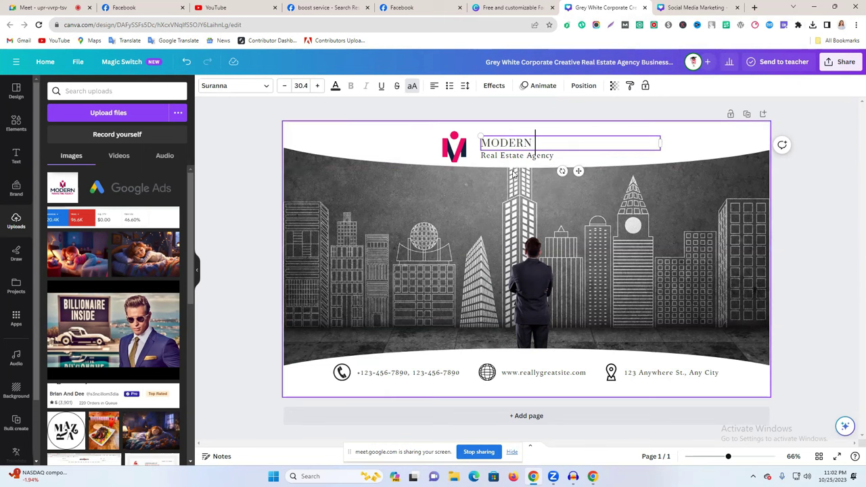
click(517, 157)
click(517, 156)
click(524, 157)
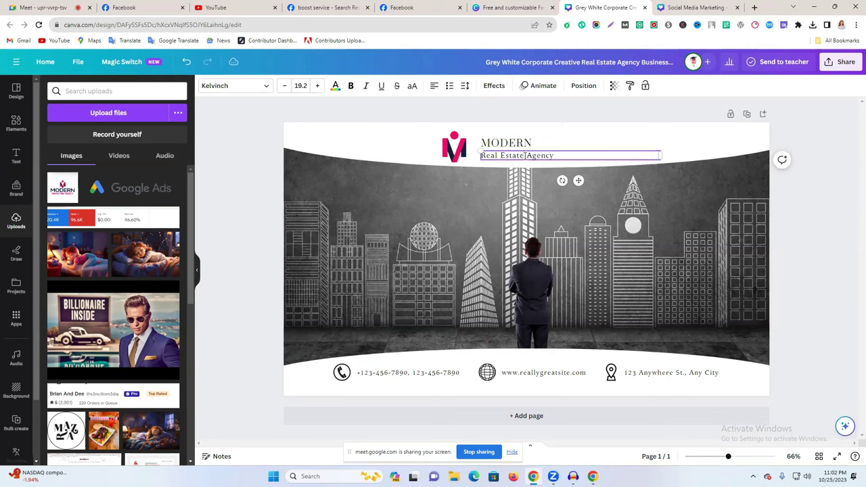
drag(524, 156, 481, 156)
text(Marketing)
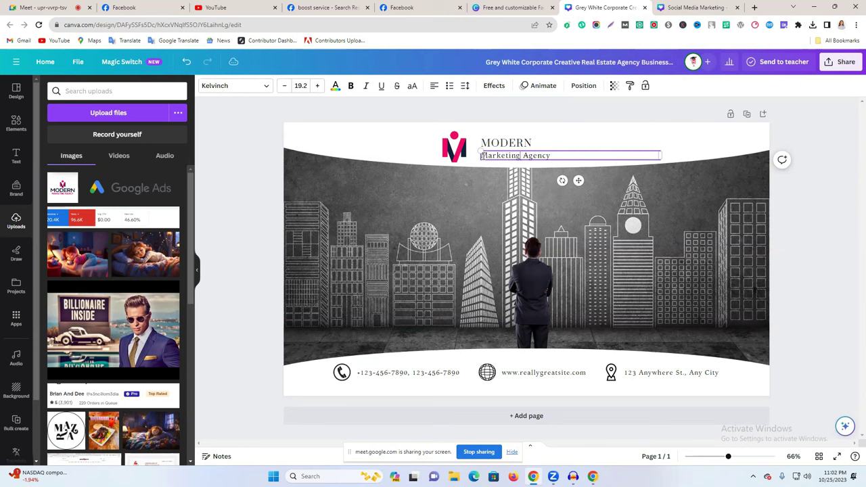
click(819, 235)
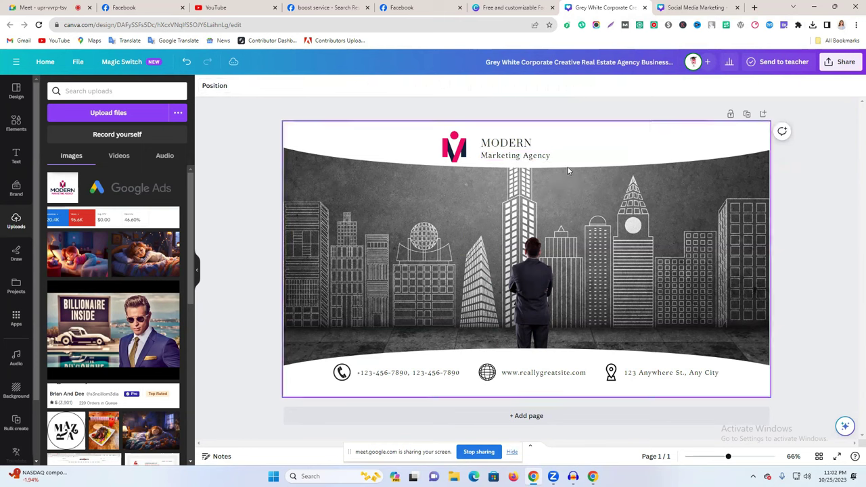
click(549, 159)
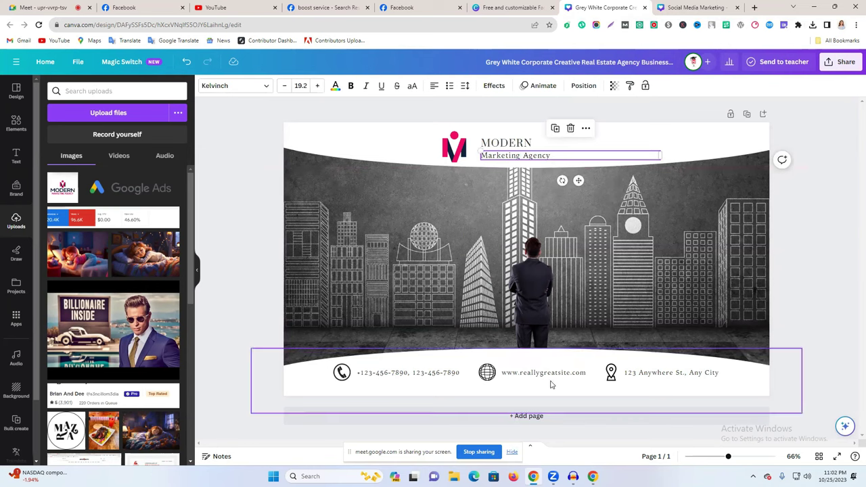
double_click(383, 372)
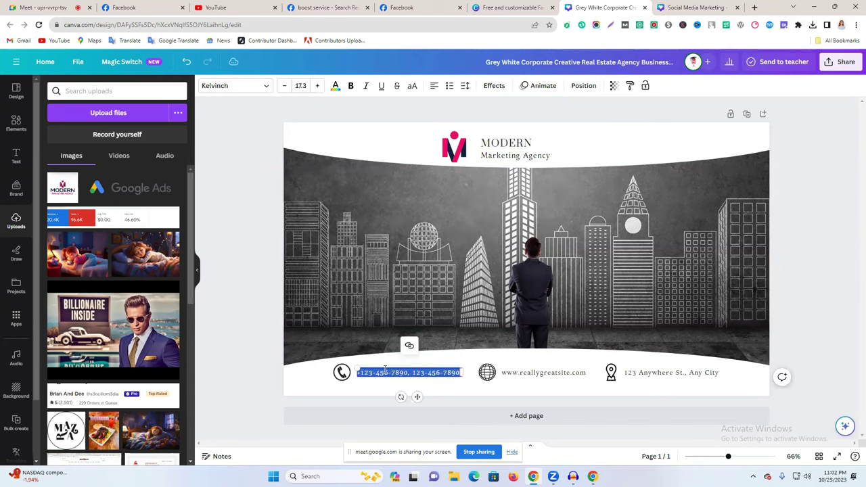
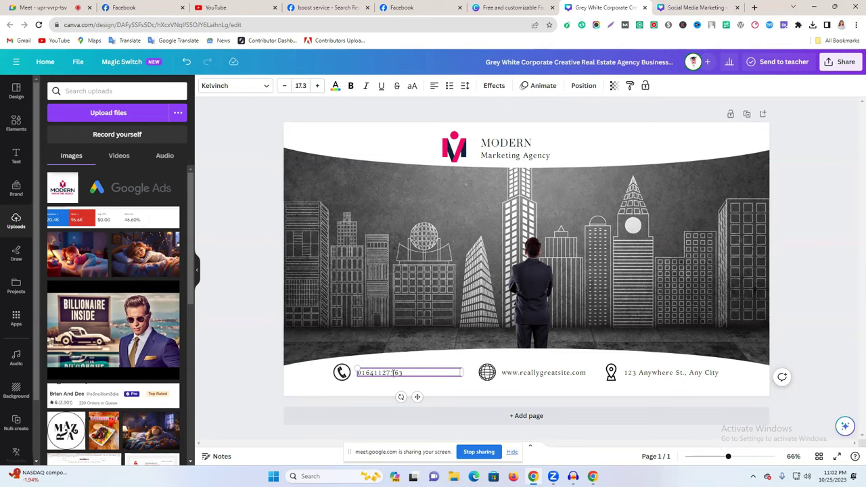
double_click(542, 372)
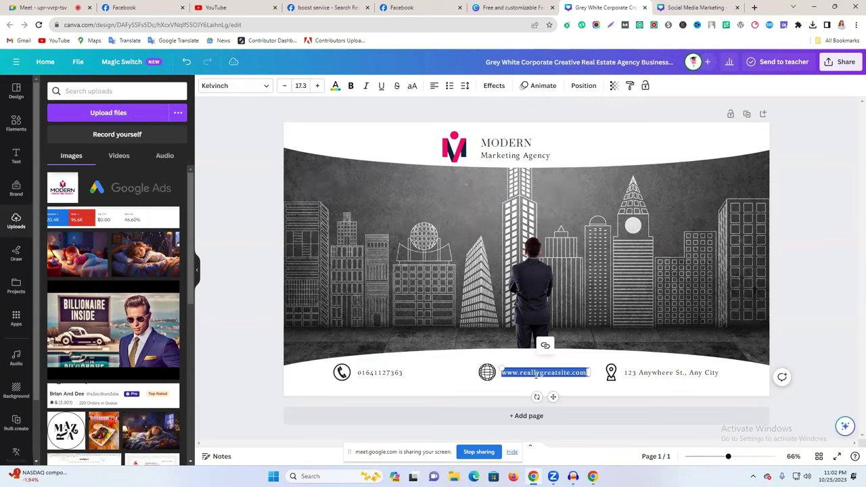
double_click(503, 144)
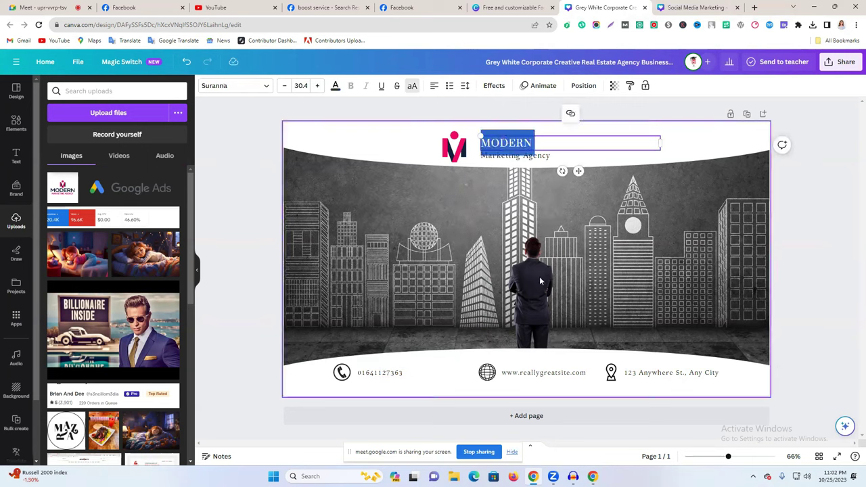
double_click(535, 372)
click(523, 374)
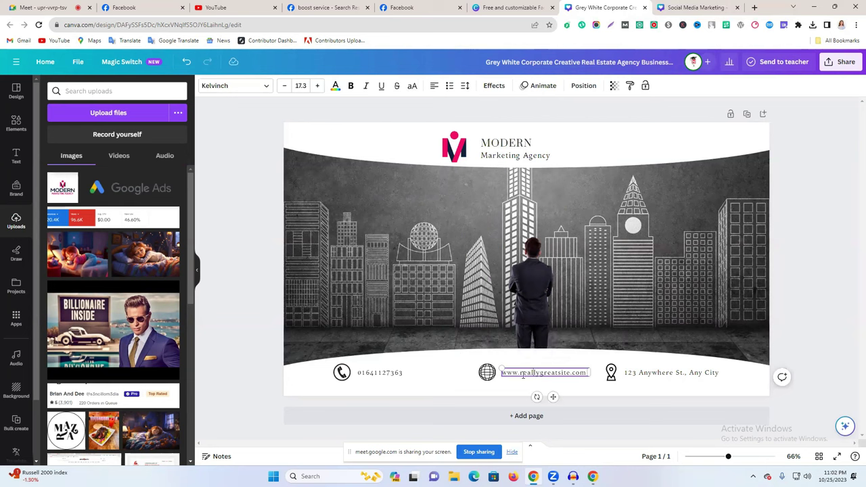
drag(520, 374, 573, 373)
text(Modernmarketing.co)
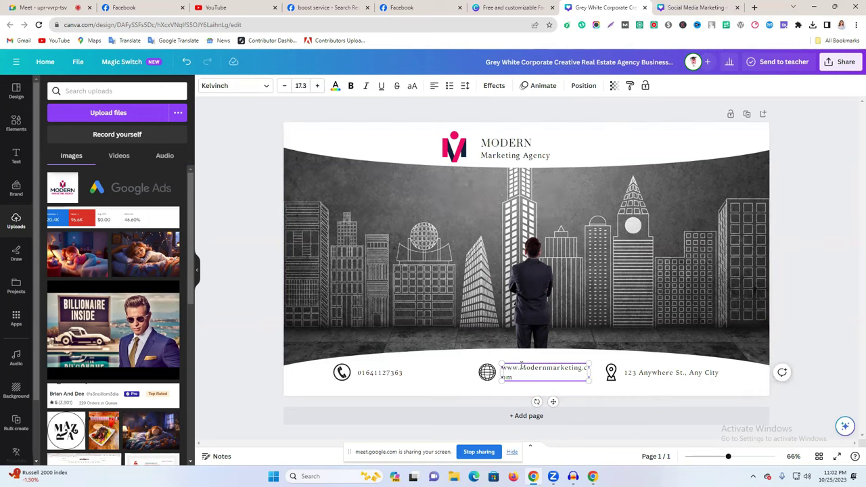
text(m)
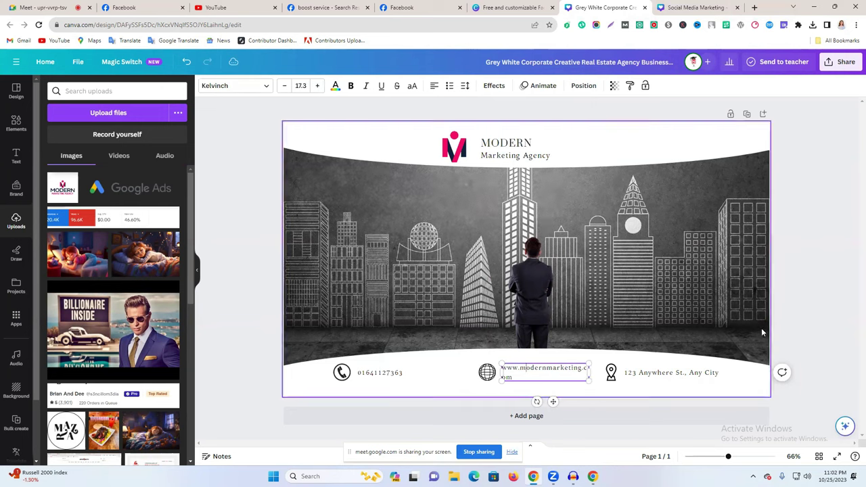
drag(589, 373, 609, 373)
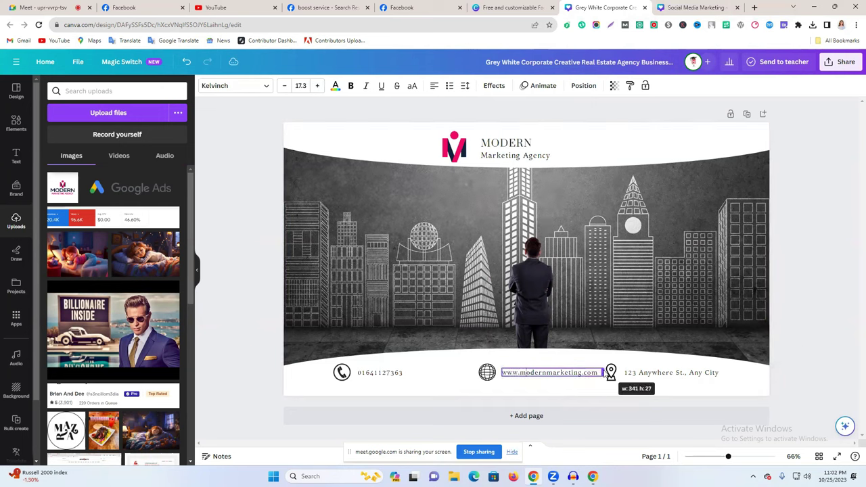
click(808, 304)
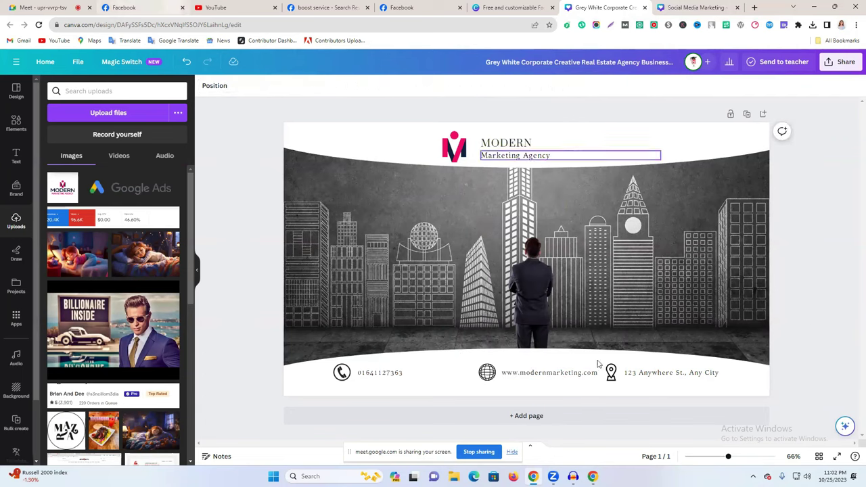
Replace the street address line with Tangail, Dhaka, Bangladesh.
click(656, 378)
double_click(654, 377)
click(652, 375)
triple_click(650, 372)
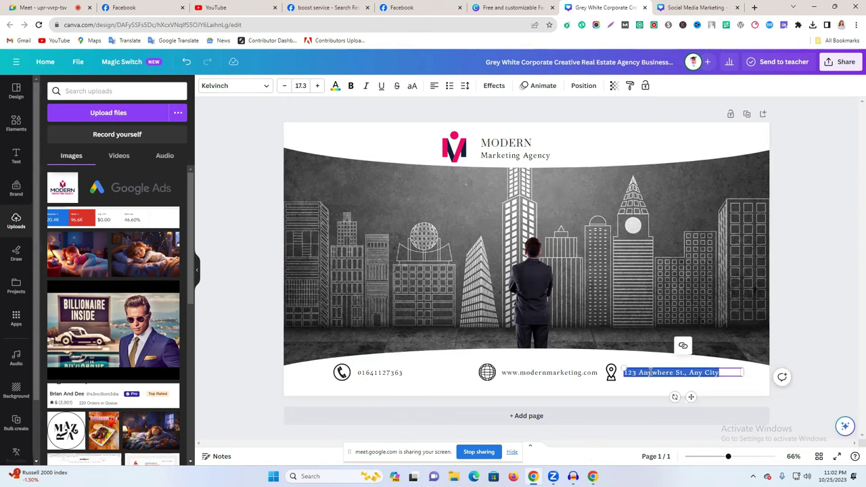
text(Bangladesh)
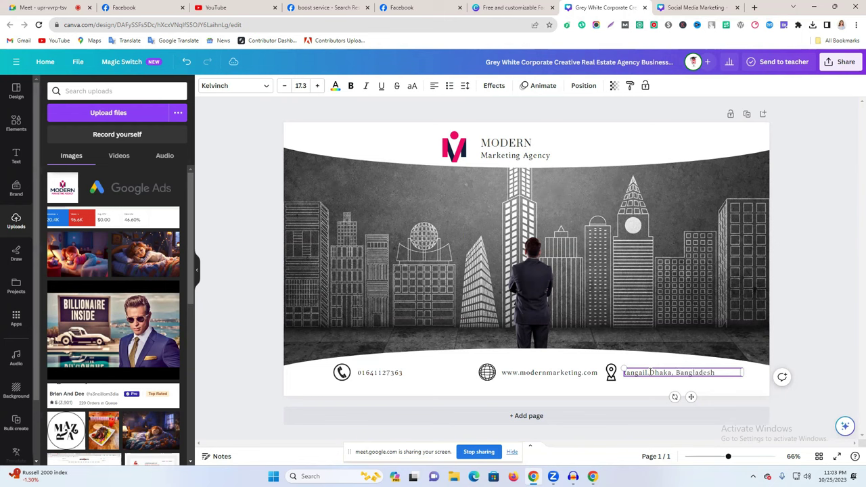
click(644, 350)
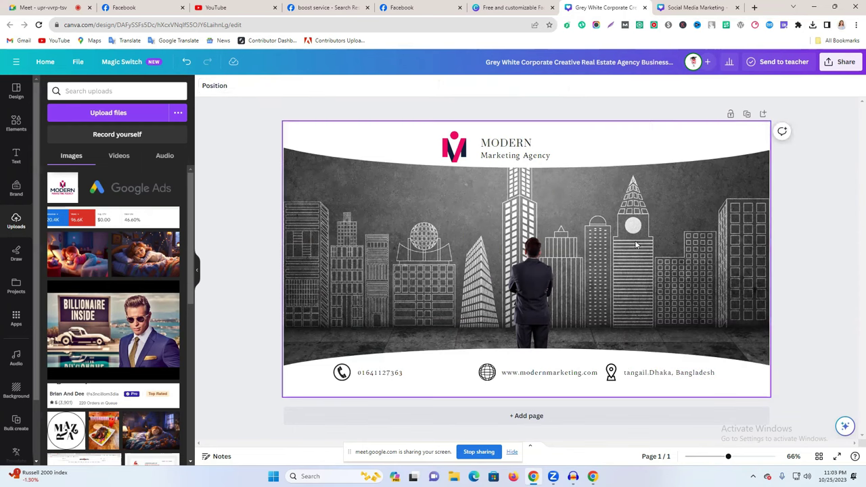
Download the Modern Marketing cover from the Share menu as a PNG image.
click(839, 63)
click(723, 291)
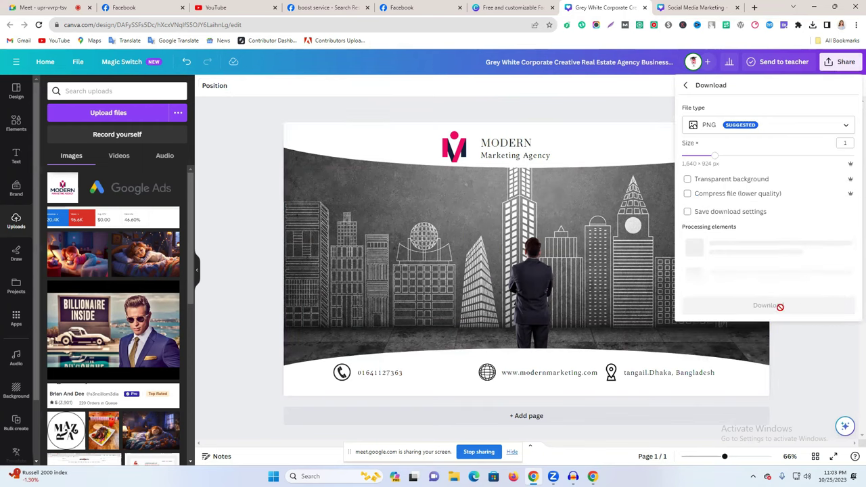
click(769, 232)
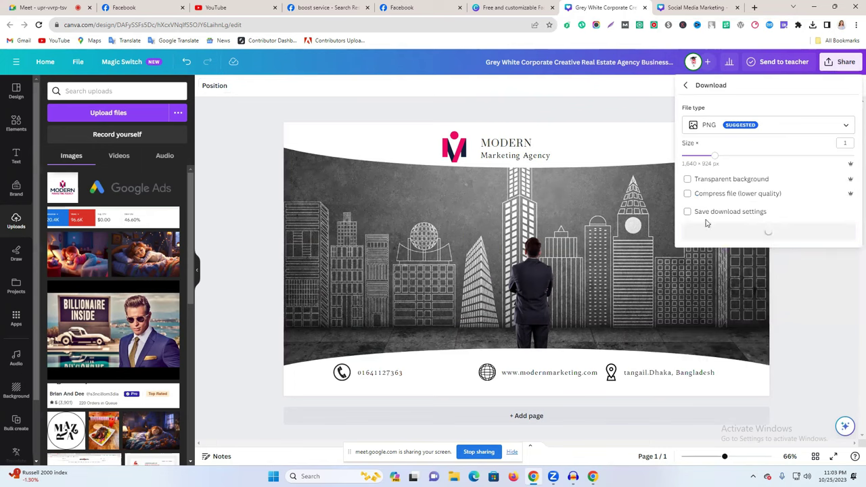
click(140, 7)
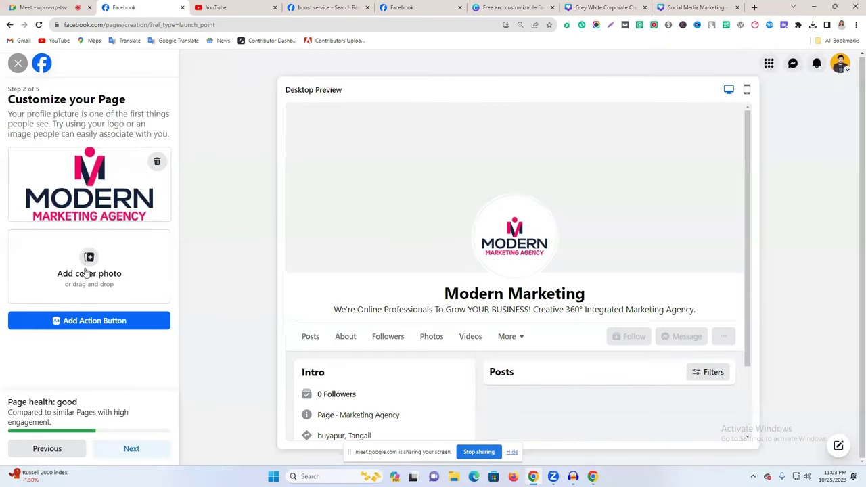
click(579, 8)
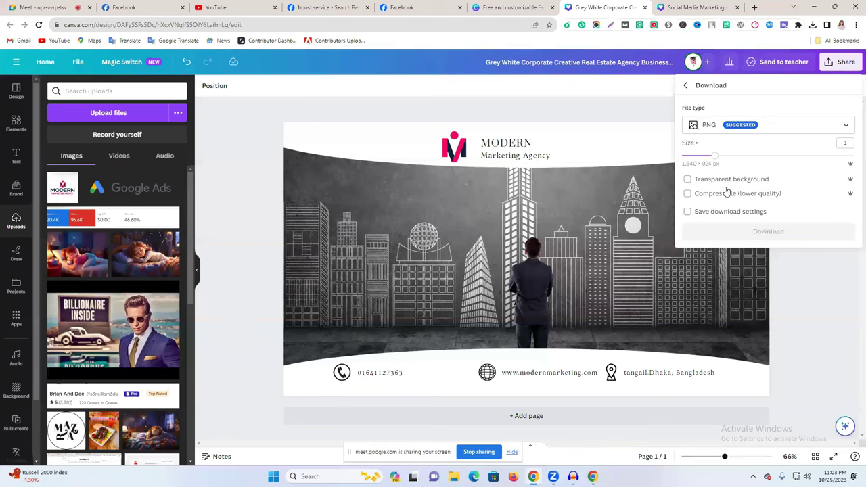
Upload the downloaded Canva image as the Page cover photo and advance past the customize step.
click(154, 8)
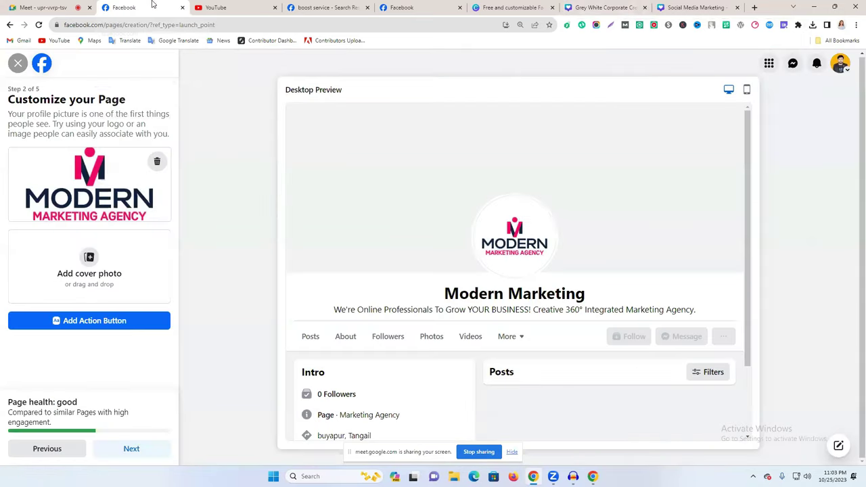
click(108, 266)
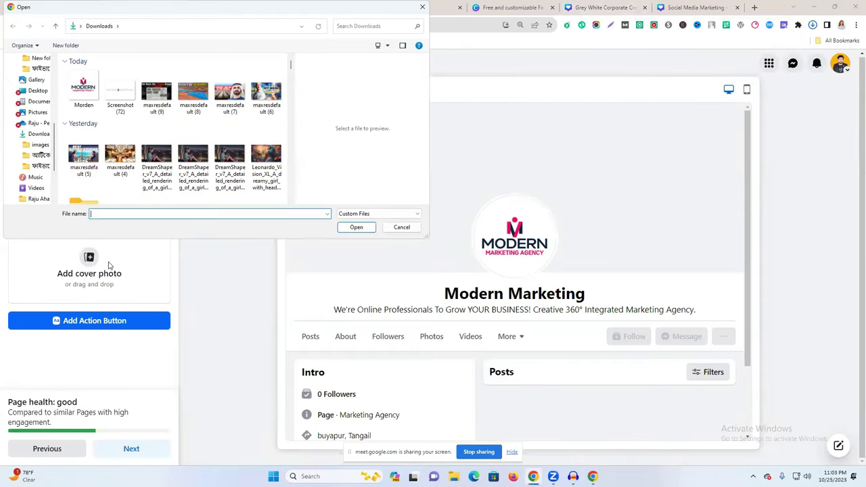
click(83, 146)
click(354, 228)
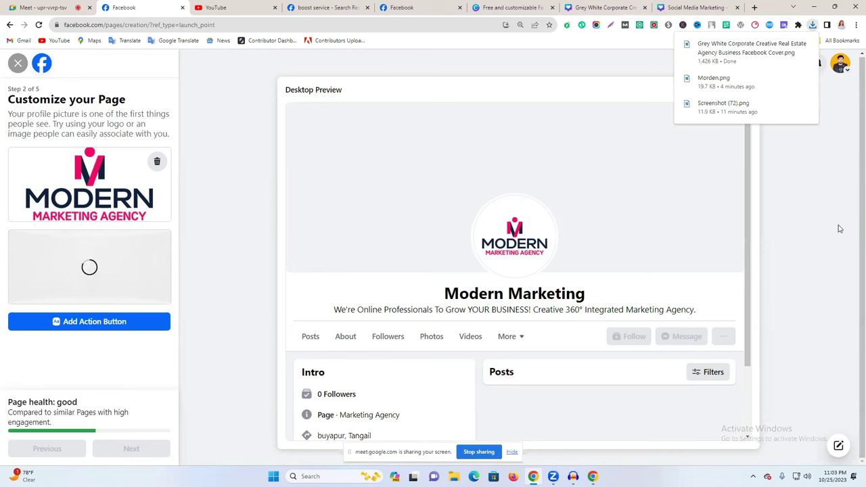
scroll(633, 234, down, 1)
scroll(633, 233, up, 1)
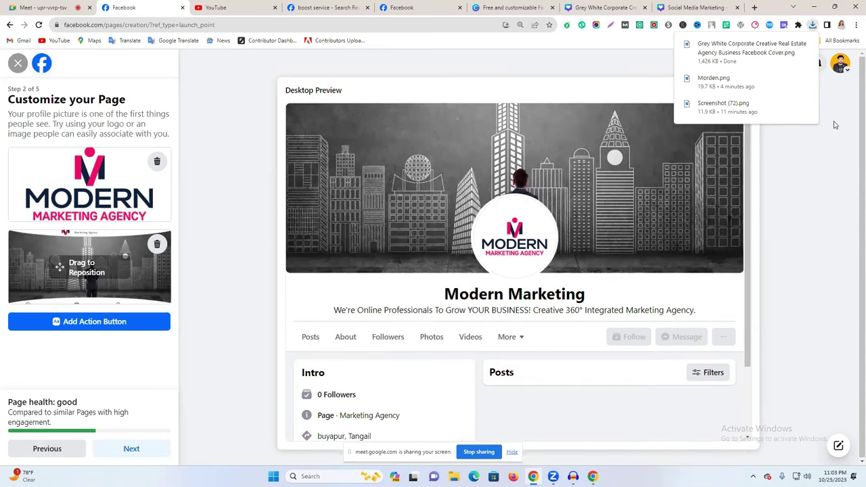
click(139, 449)
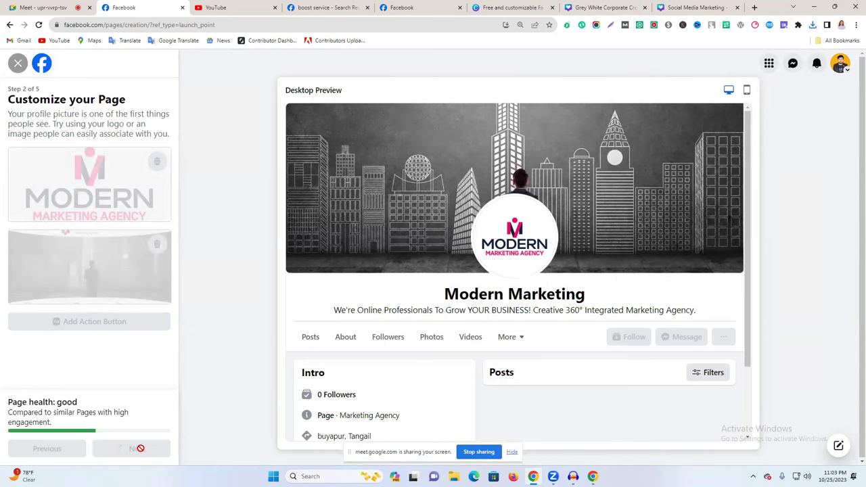
Close both Canva designs and return to Facebook's WhatsApp Phone Number field.
click(589, 8)
click(646, 8)
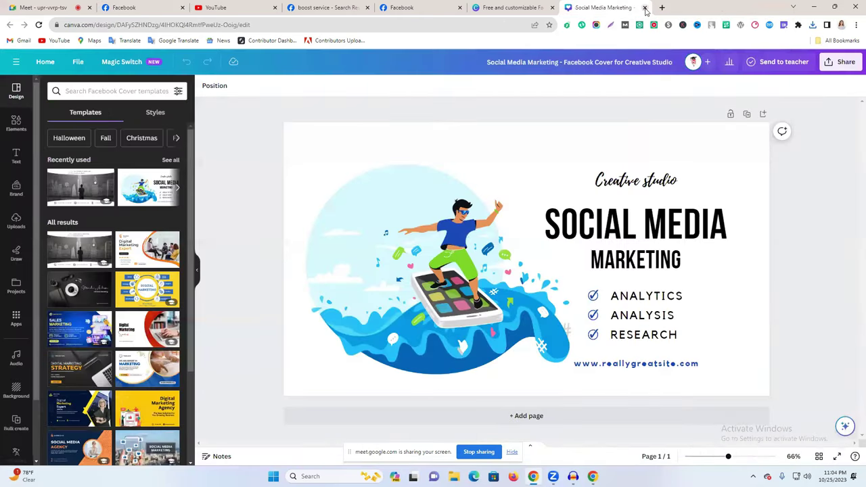
click(645, 8)
click(361, 6)
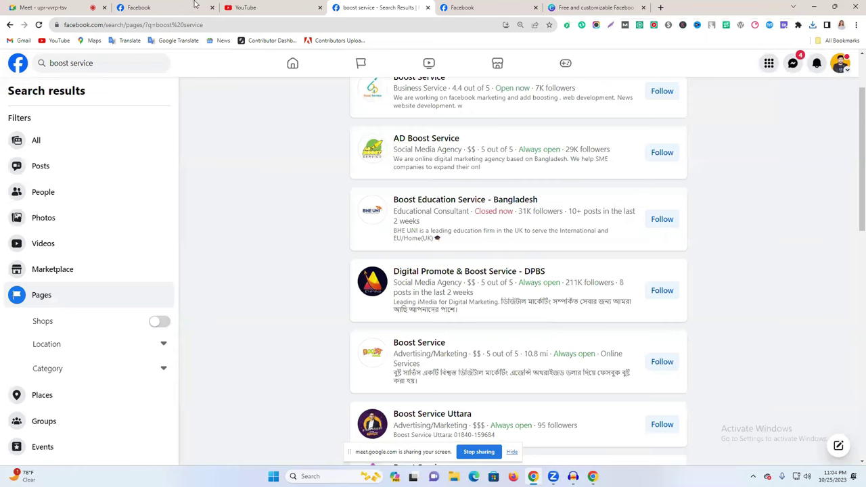
click(145, 7)
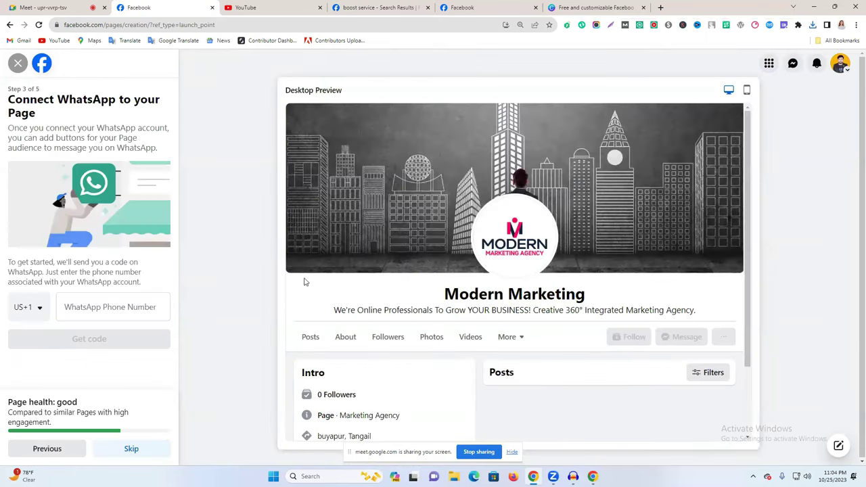
click(85, 310)
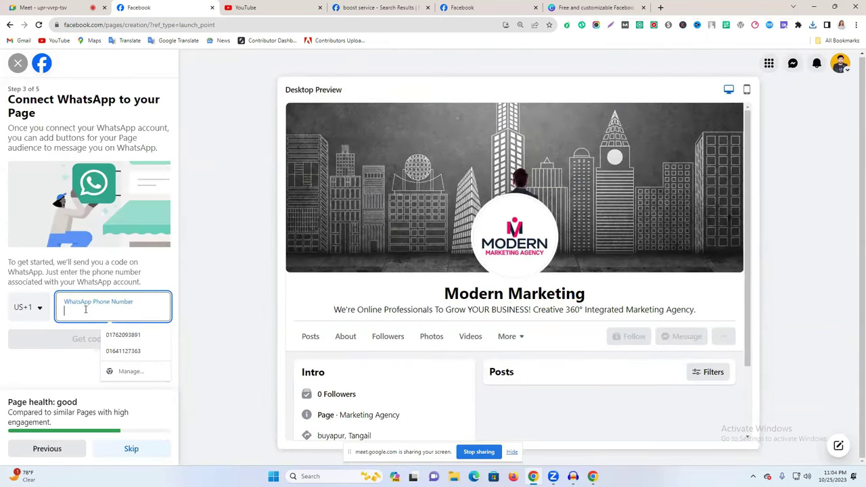
Fill in a saved number with the Bangladesh +880 country code and skip WhatsApp.
click(124, 351)
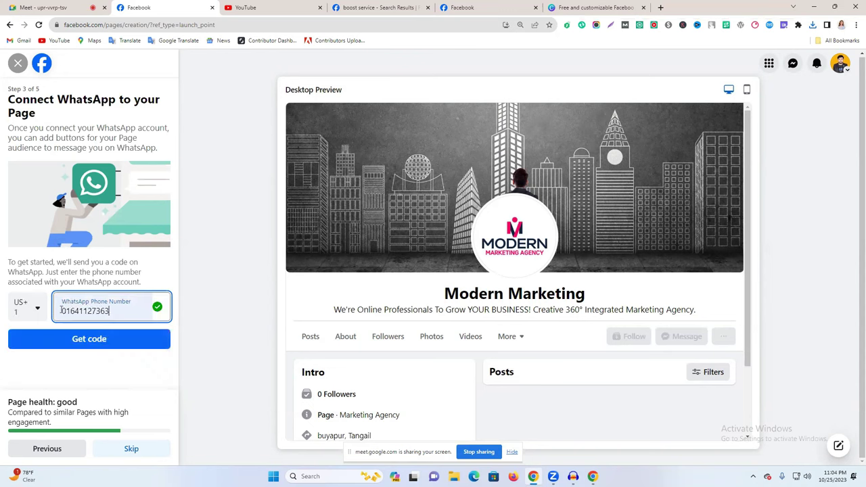
click(22, 311)
scroll(55, 410, down, 5)
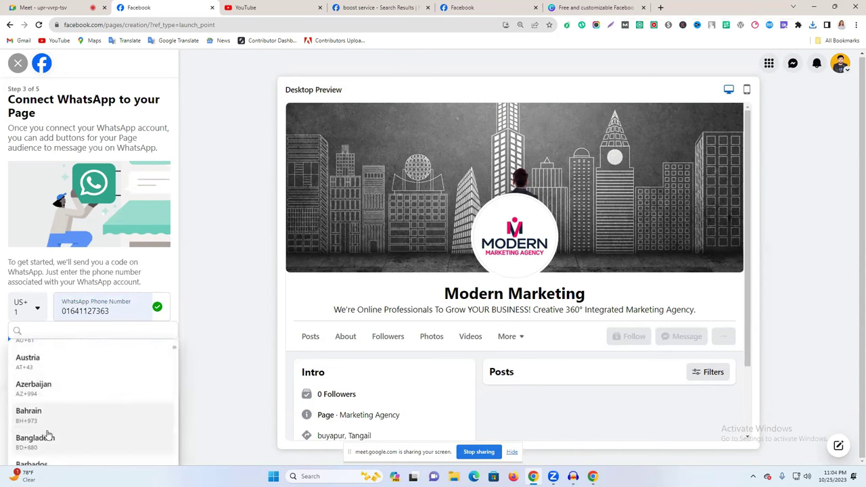
click(41, 440)
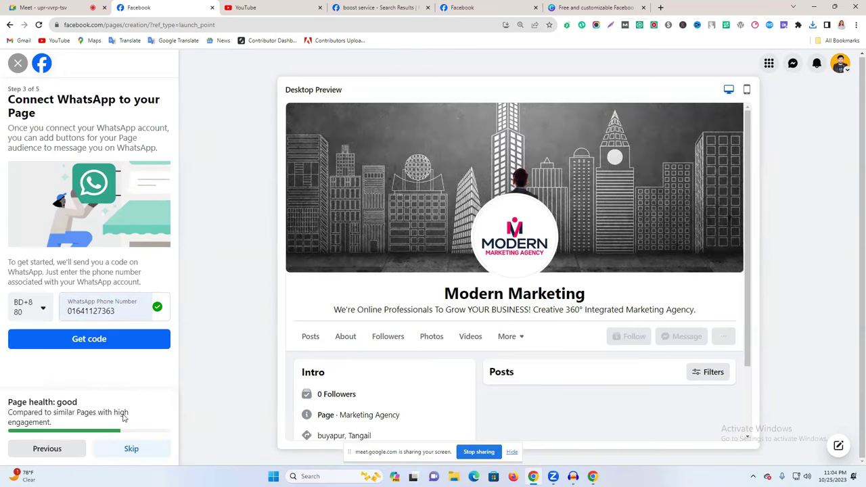
click(130, 449)
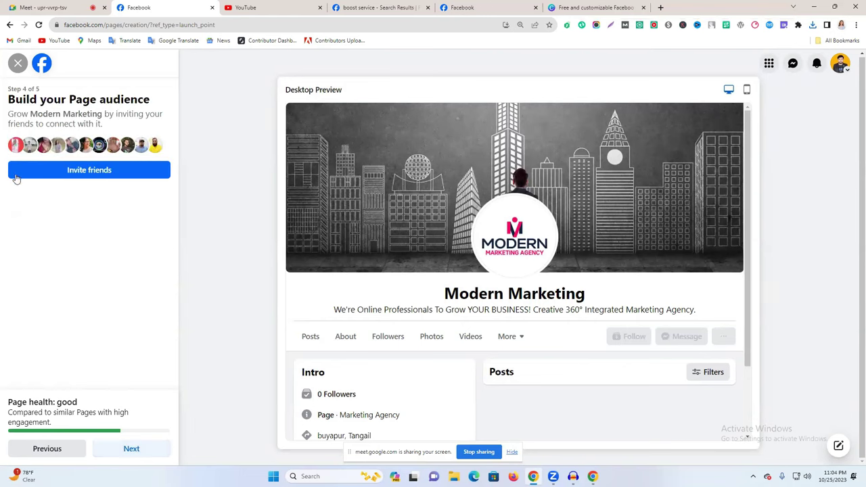
Go back, re-enter the saved number with the Bangladesh code, and skip WhatsApp again.
click(44, 449)
click(85, 310)
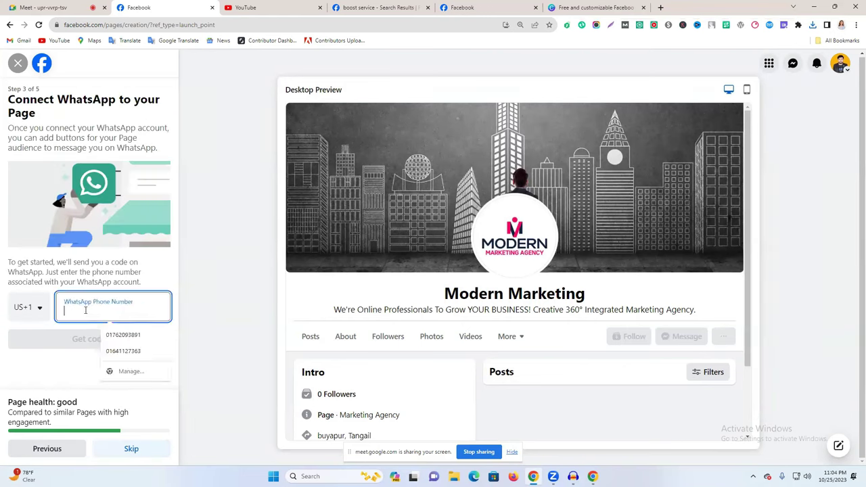
click(31, 310)
scroll(60, 433, down, 2)
scroll(68, 439, down, 4)
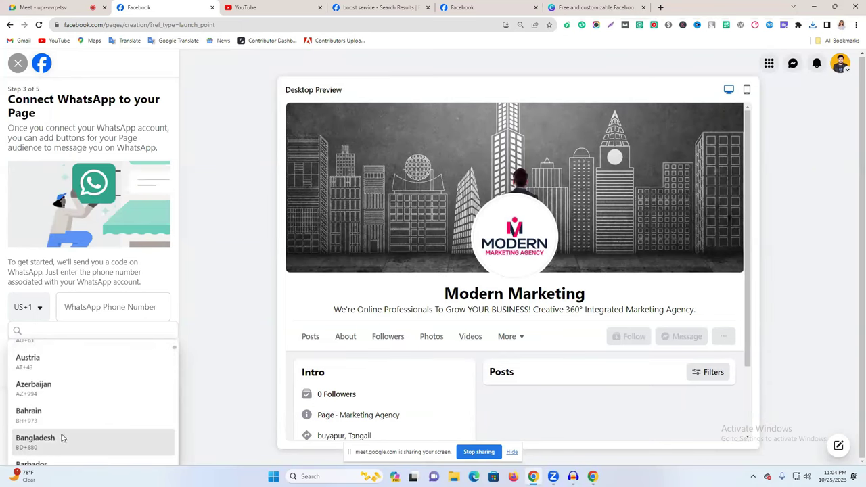
click(61, 438)
click(110, 308)
click(155, 350)
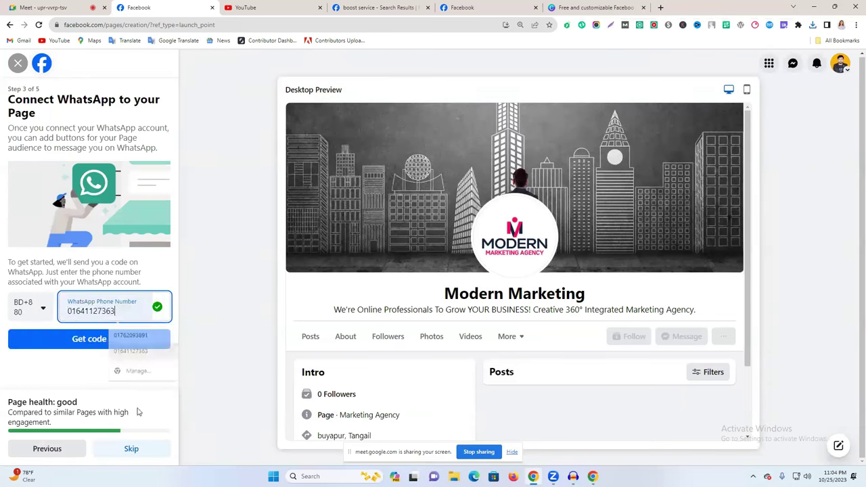
click(131, 449)
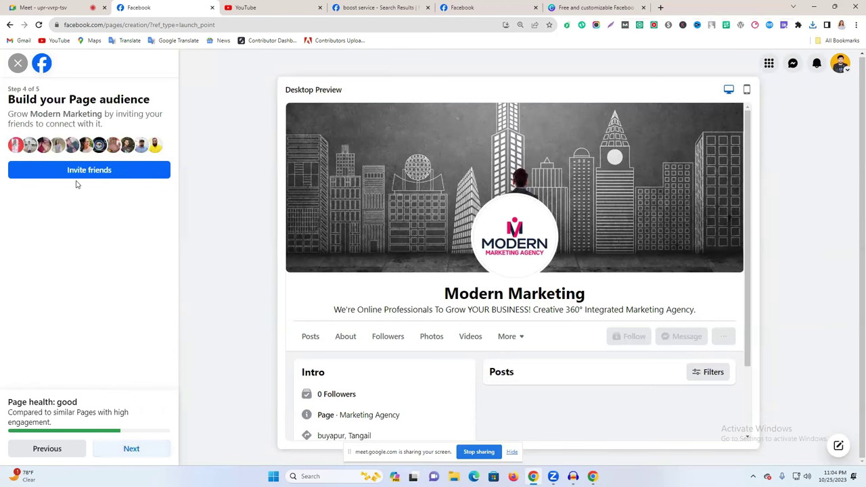
Open the invite-friends list and tick the first batch of friends.
click(124, 176)
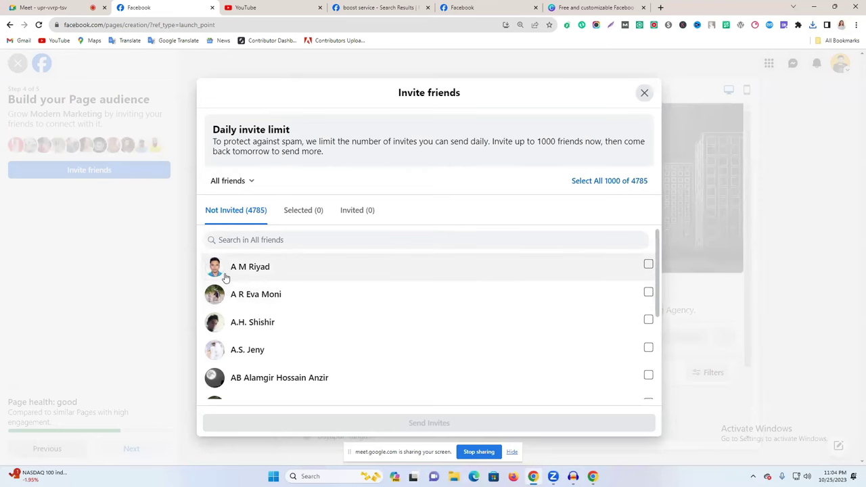
click(623, 270)
click(524, 298)
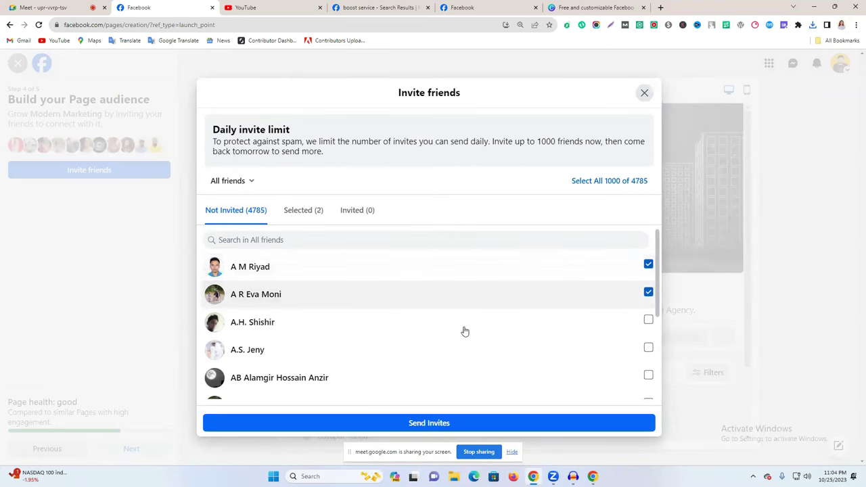
click(460, 325)
click(331, 359)
click(316, 377)
scroll(388, 342, down, 2)
click(301, 326)
click(298, 271)
click(290, 347)
click(289, 302)
click(290, 276)
click(273, 381)
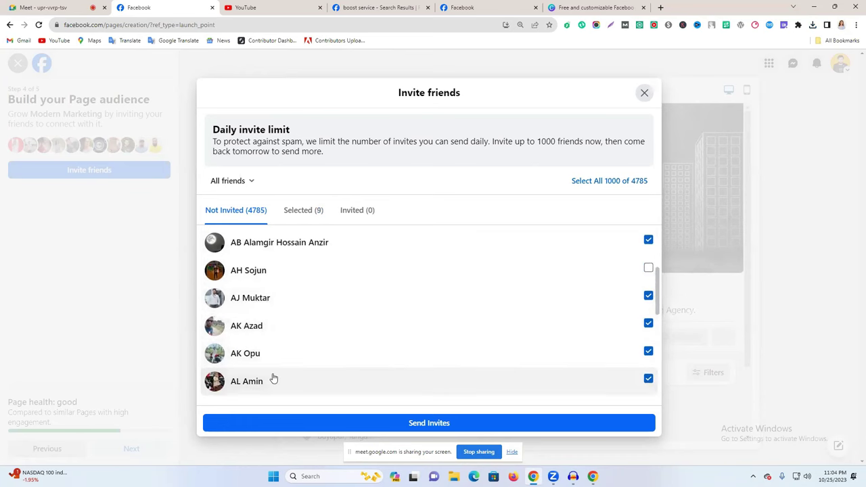
click(363, 355)
click(381, 373)
click(379, 359)
click(372, 381)
Tick several more friends further down the list and send the Page invitations.
scroll(372, 380, down, 2)
click(315, 321)
click(315, 321)
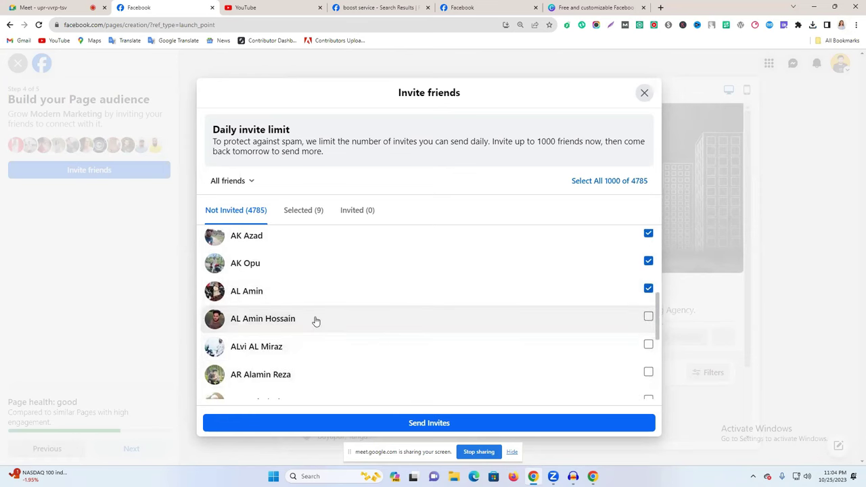
click(315, 321)
click(305, 350)
click(298, 375)
scroll(302, 385, down, 2)
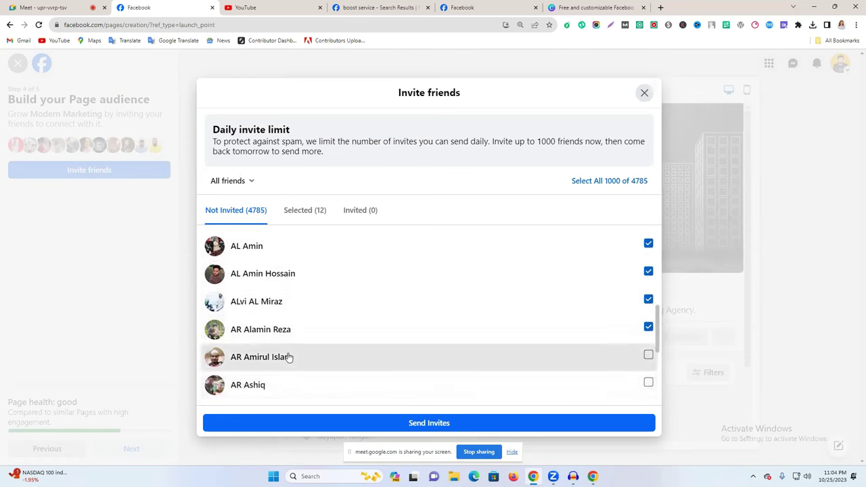
click(288, 358)
click(291, 384)
click(296, 427)
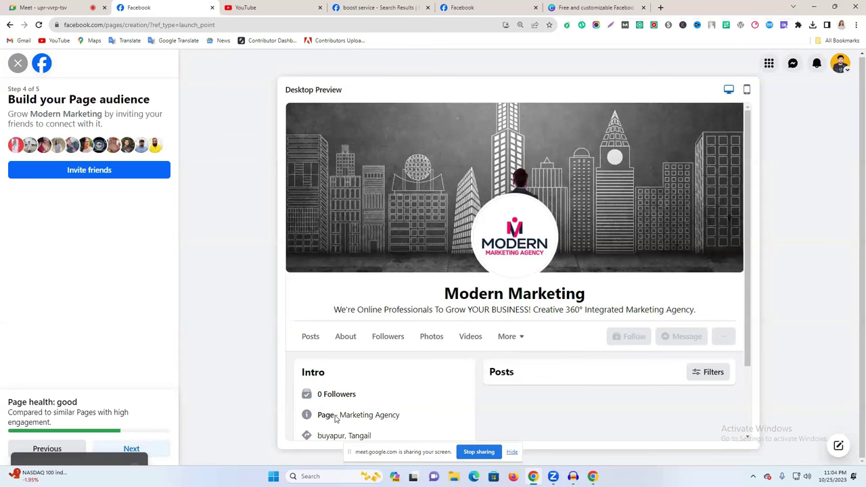
Advance to Stay informed, switch on Marketing & promotional emails, and finish Page setup.
click(137, 443)
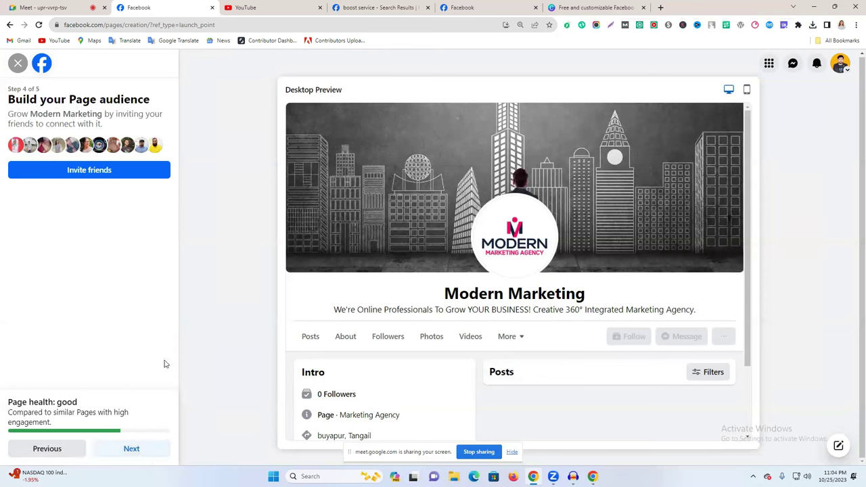
click(122, 448)
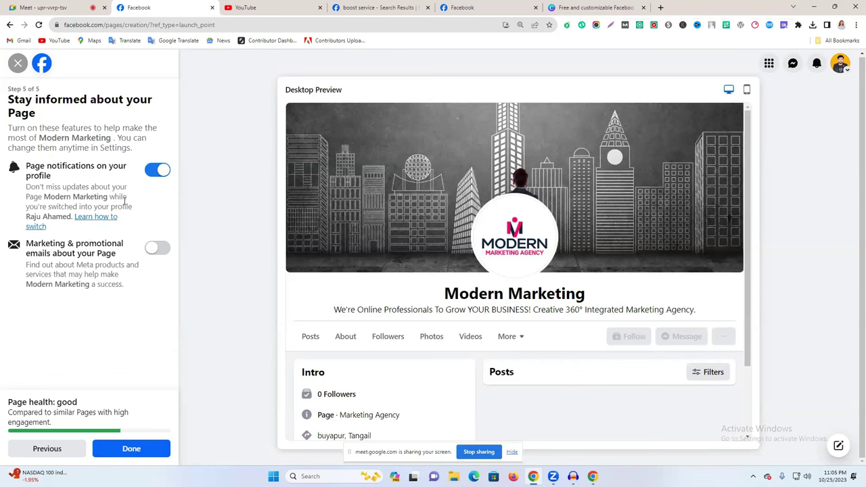
click(155, 251)
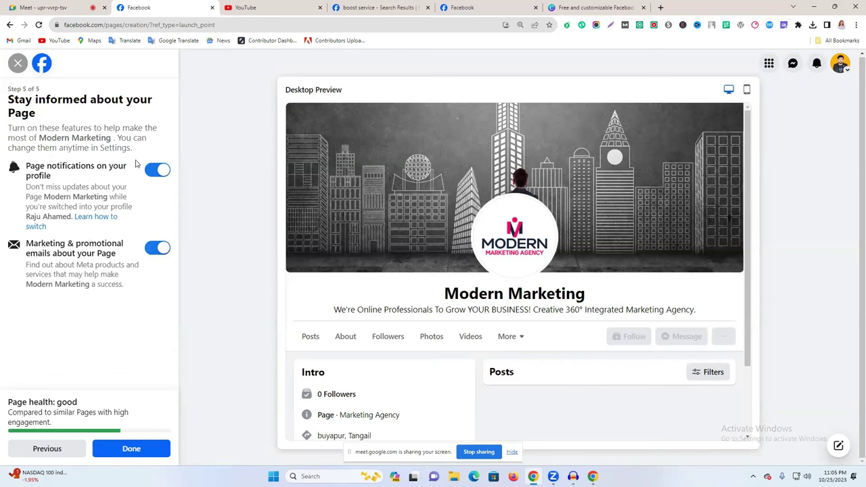
click(129, 452)
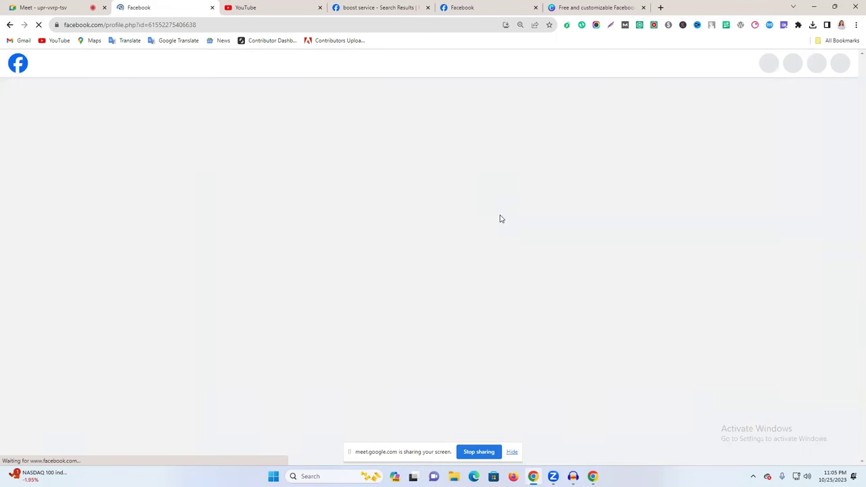
scroll(499, 218, down, 3)
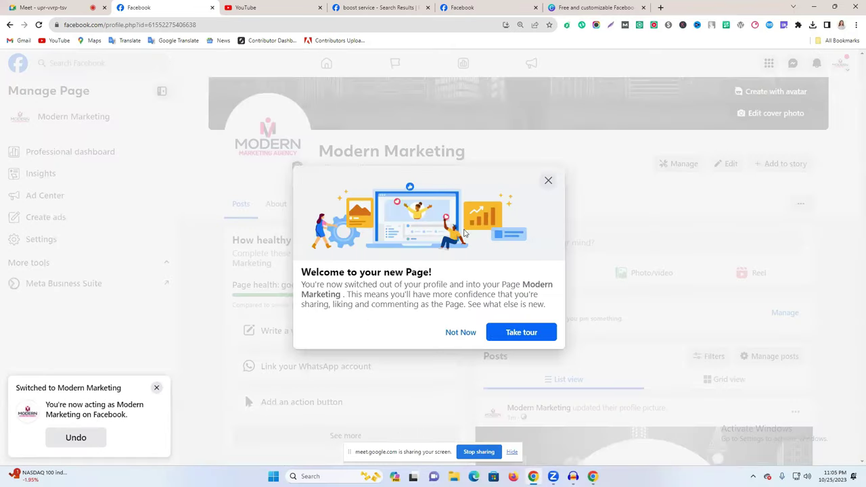
click(463, 333)
scroll(526, 311, up, 3)
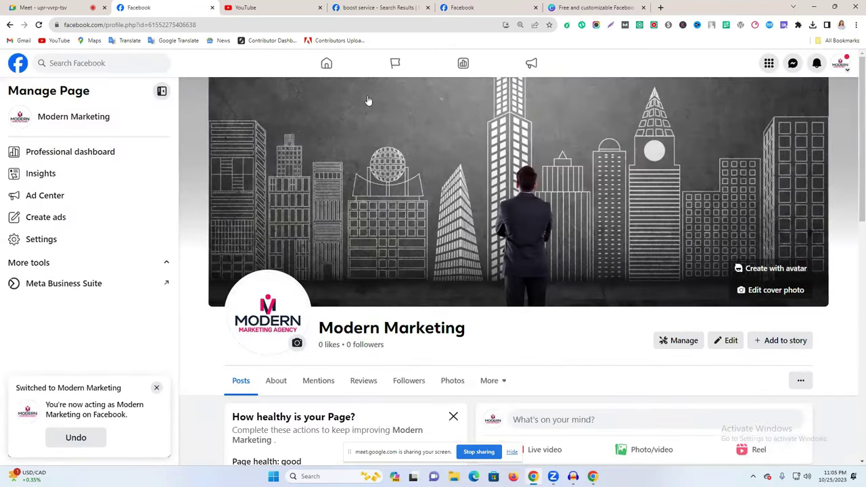
scroll(368, 100, down, 5)
scroll(297, 181, up, 3)
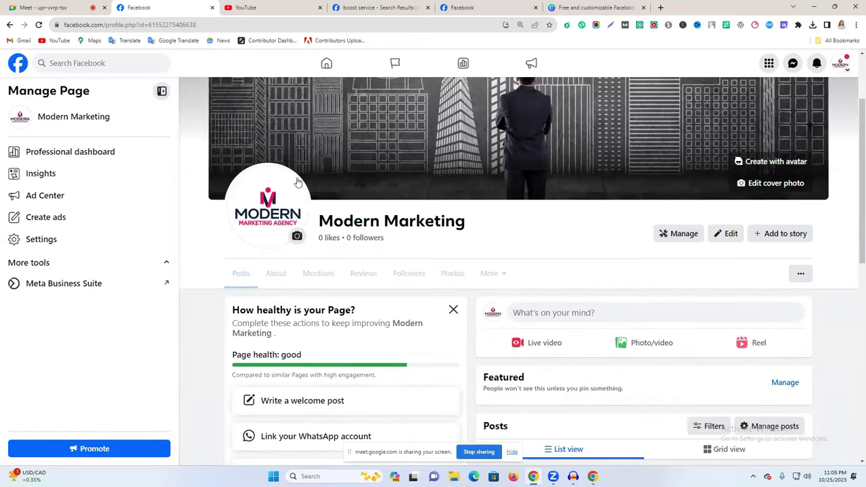
scroll(298, 181, up, 2)
scroll(463, 165, down, 9)
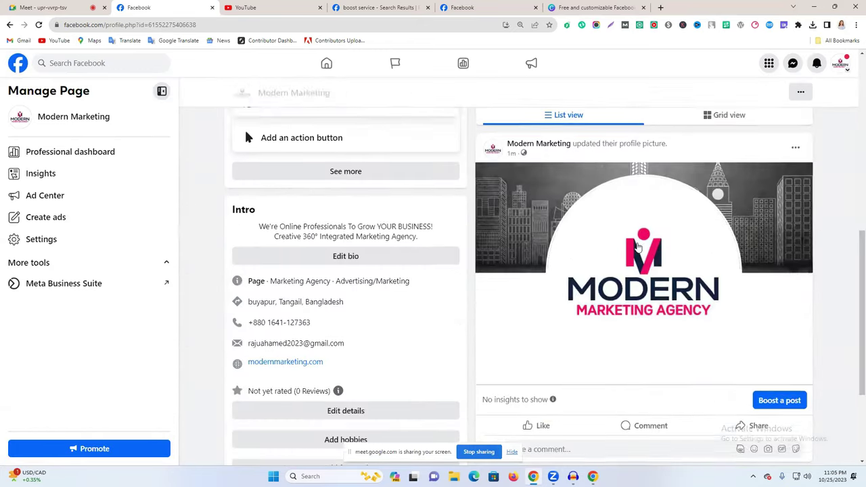
scroll(343, 343, up, 3)
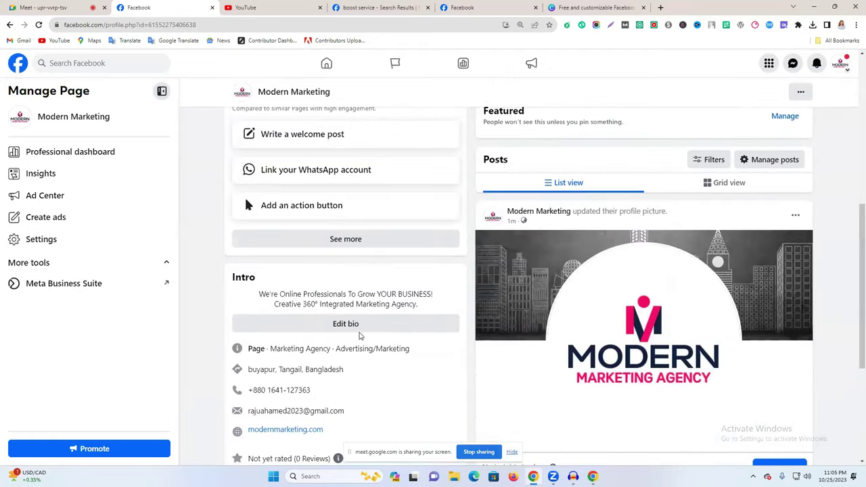
scroll(335, 291, down, 2)
drag(334, 291, 247, 214)
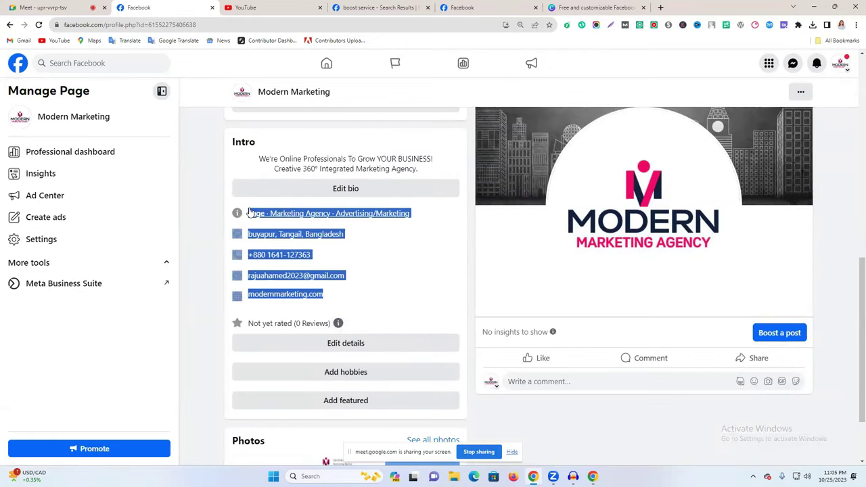
scroll(429, 295, up, 2)
scroll(430, 292, up, 2)
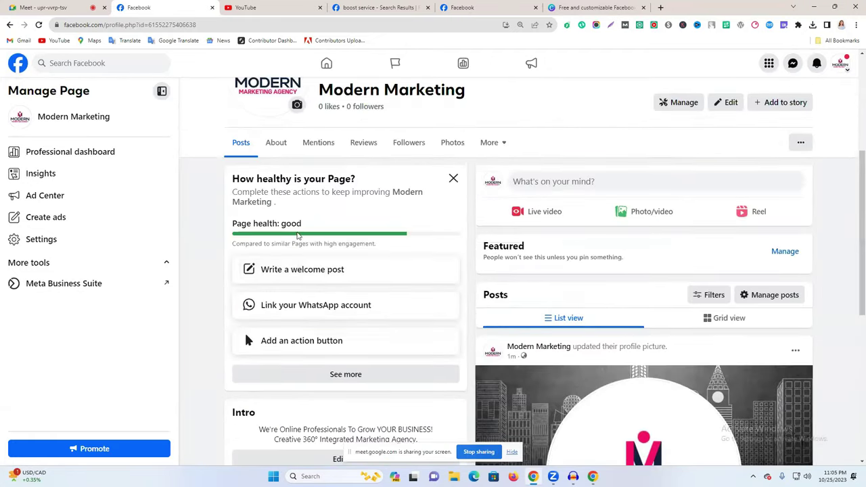
scroll(552, 228, up, 2)
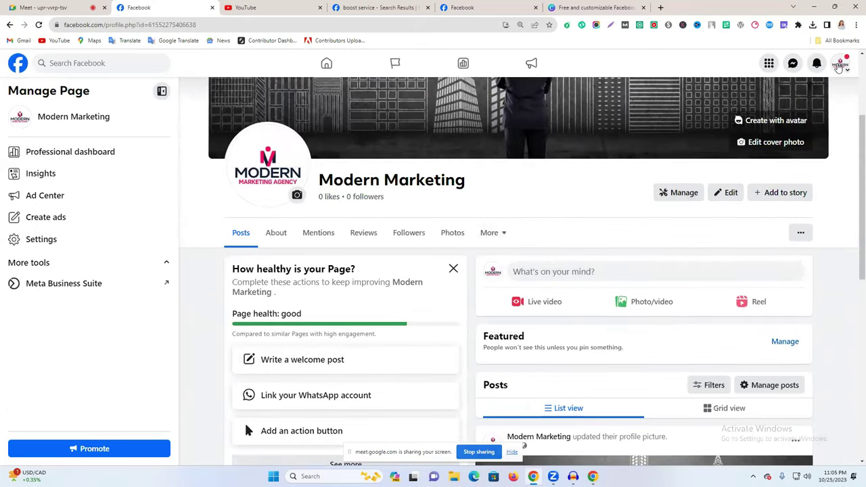
From the account switcher's full list of profiles, choose the Modern Marketing Page.
click(839, 64)
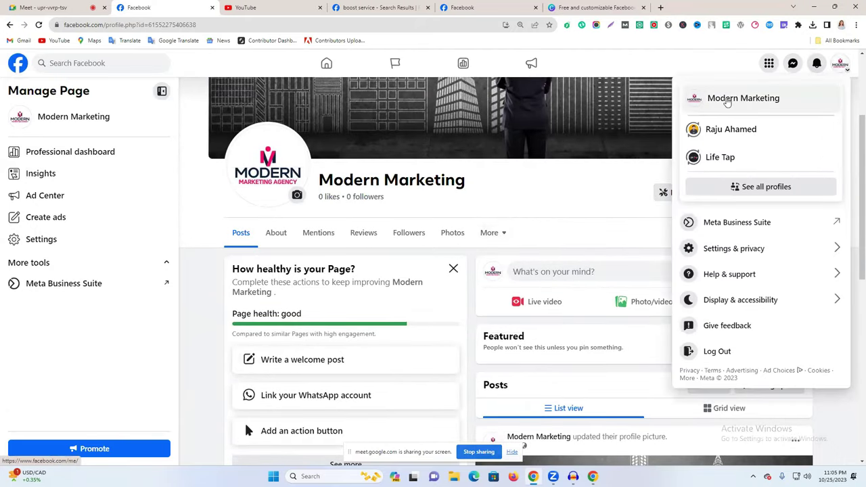
click(728, 101)
click(849, 66)
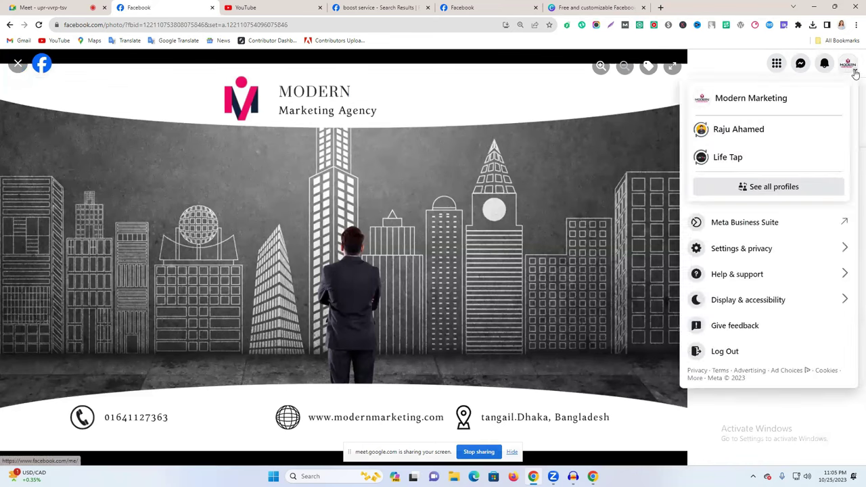
click(762, 182)
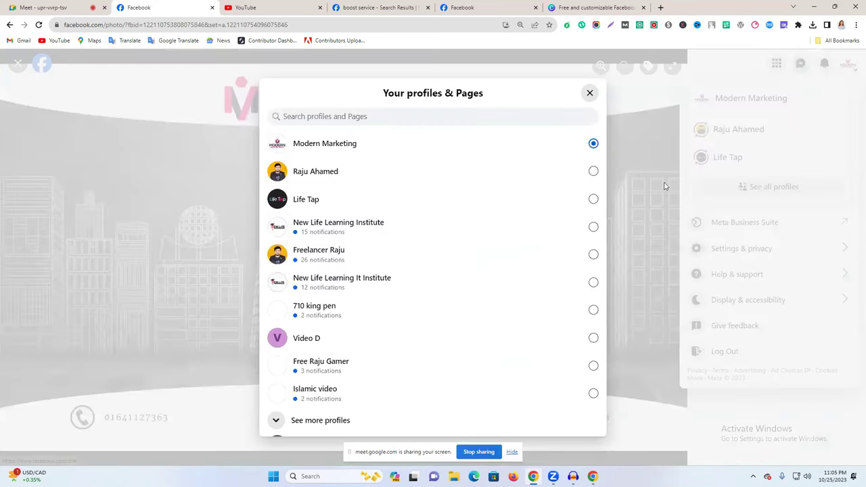
click(345, 144)
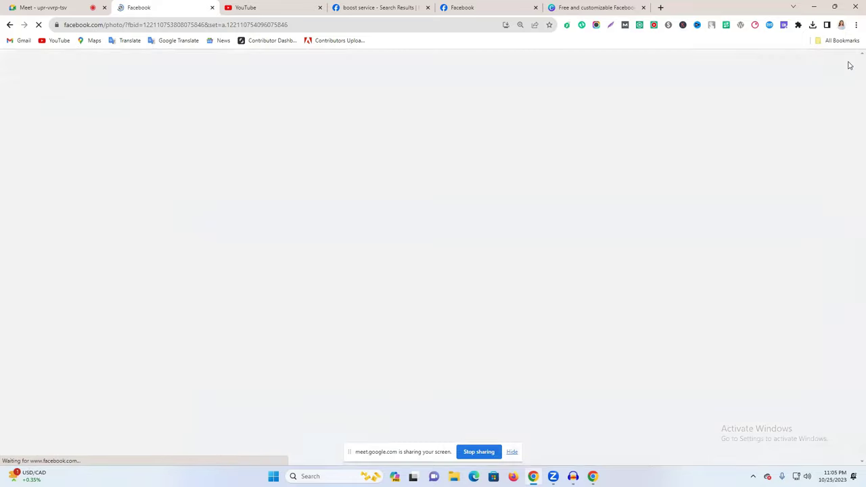
Start acting as Modern Marketing and scroll down to its Intro section.
click(847, 65)
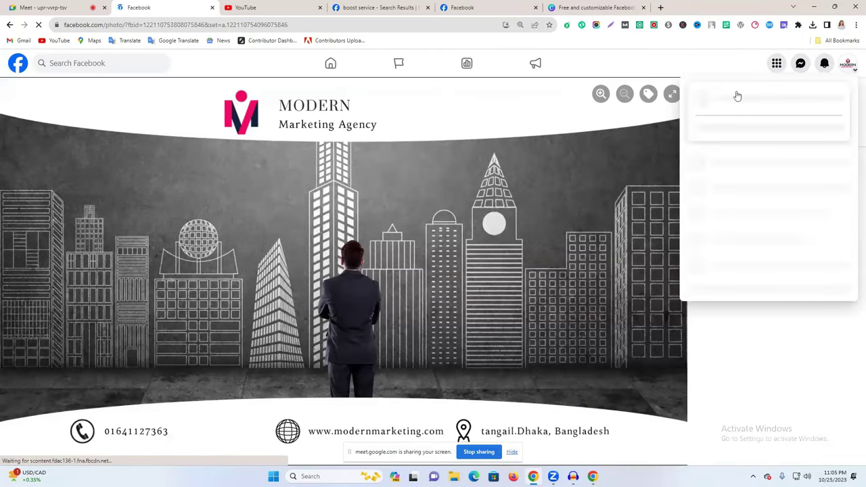
click(737, 99)
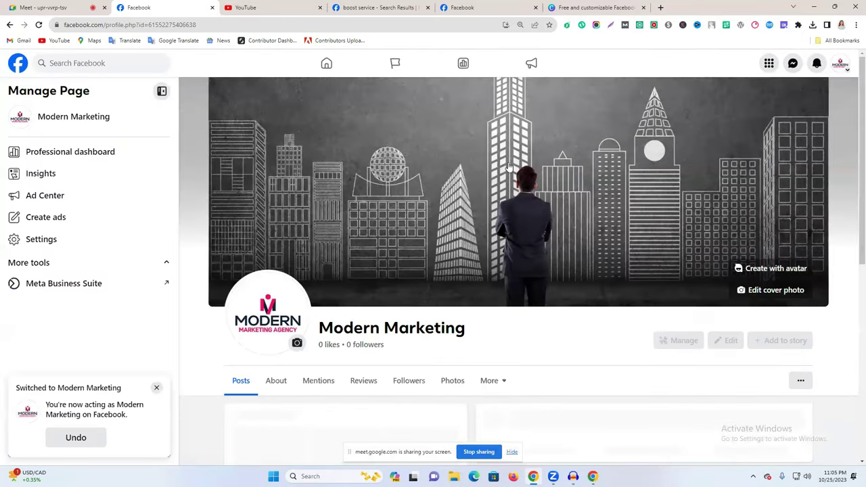
scroll(485, 248, down, 2)
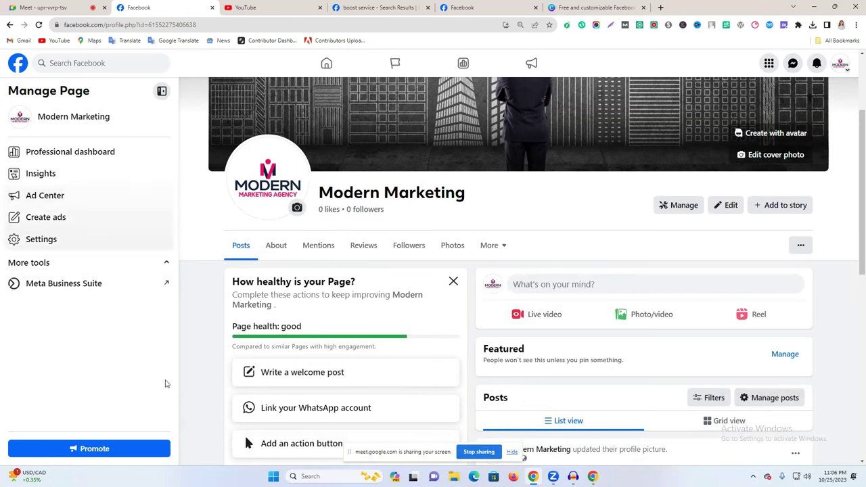
scroll(176, 253, down, 5)
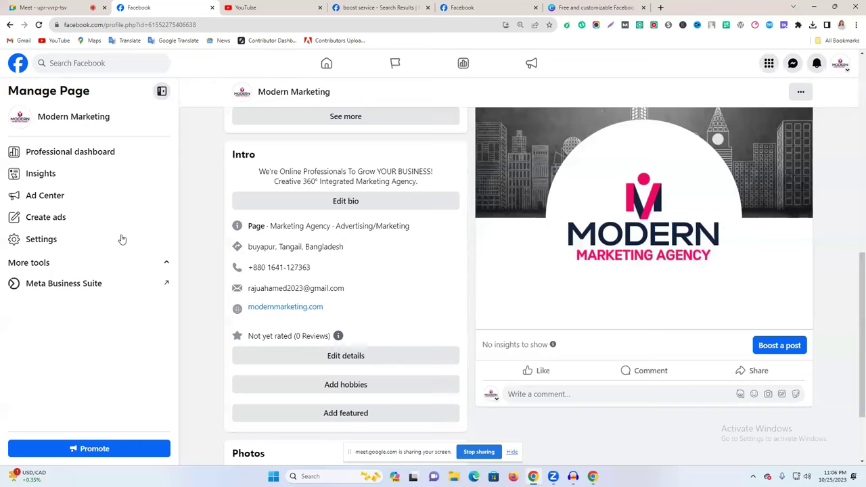
scroll(122, 239, down, 1)
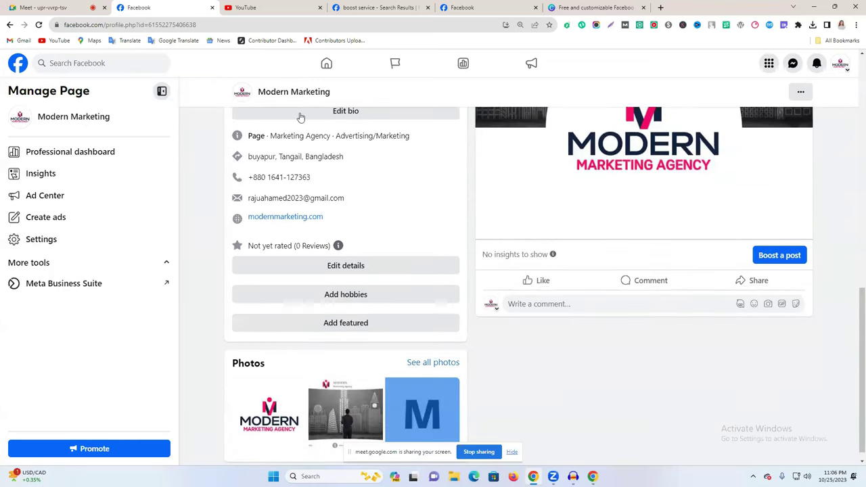
click(352, 297)
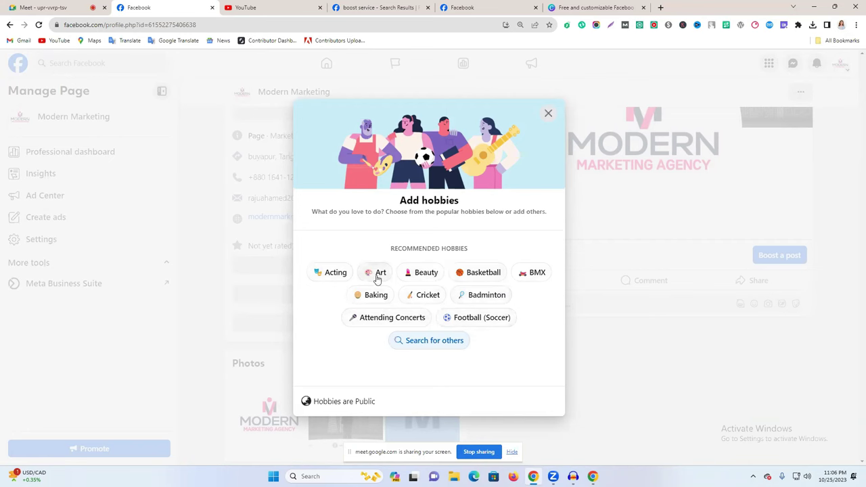
click(377, 278)
click(425, 296)
click(482, 301)
click(477, 317)
click(391, 317)
click(374, 298)
click(427, 344)
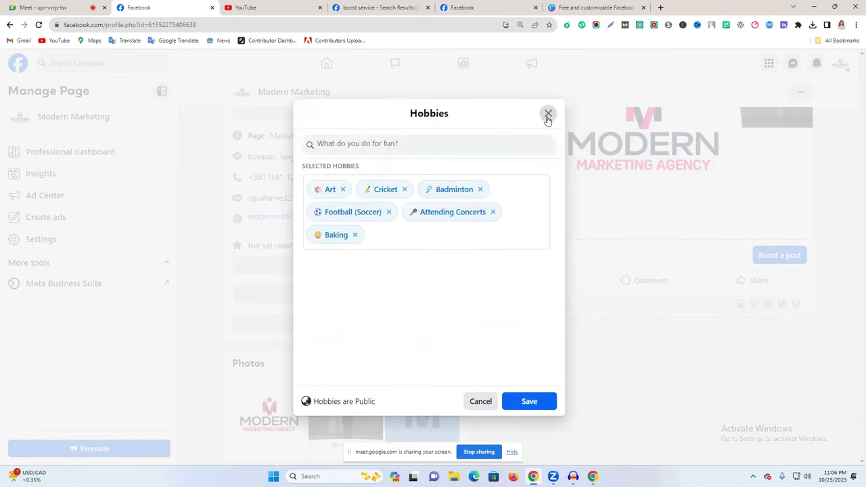
click(547, 113)
click(339, 326)
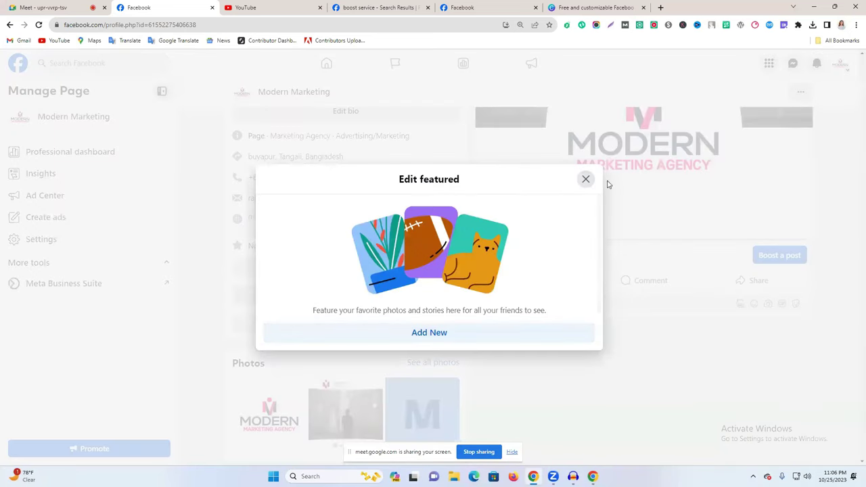
click(587, 180)
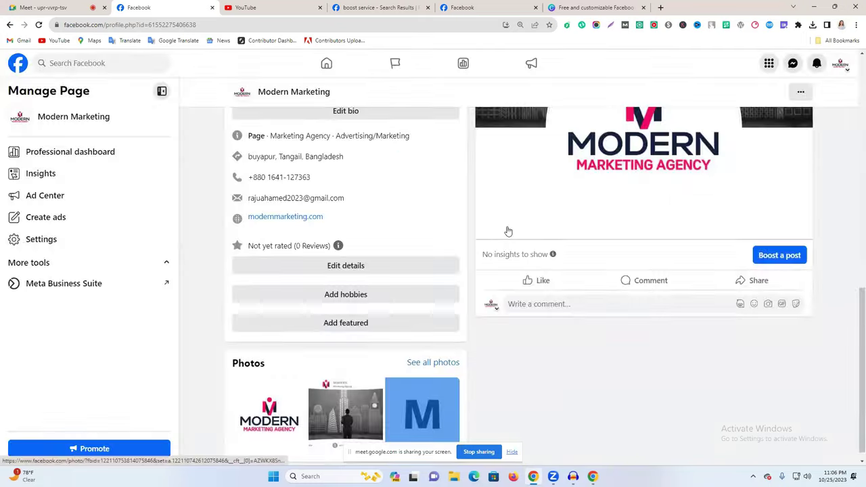
scroll(460, 323, up, 3)
scroll(460, 324, up, 3)
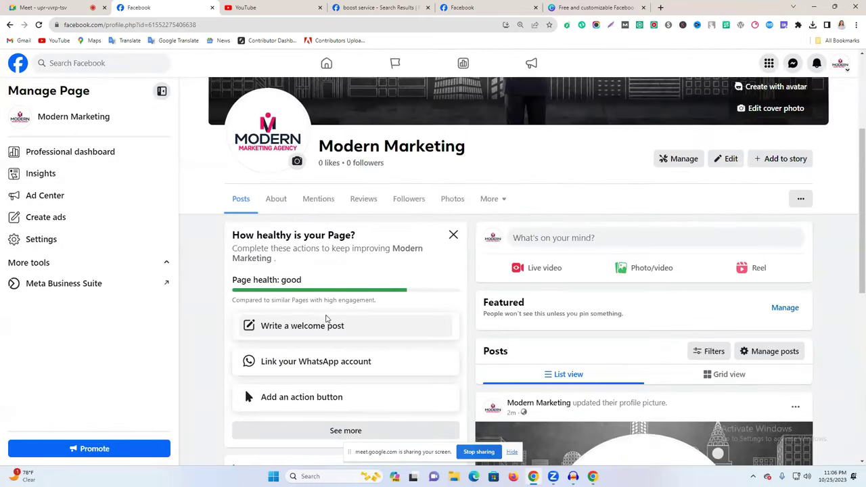
Open the Professional dashboard and look over its Post reach, Post Engagement and New Page likes.
click(92, 160)
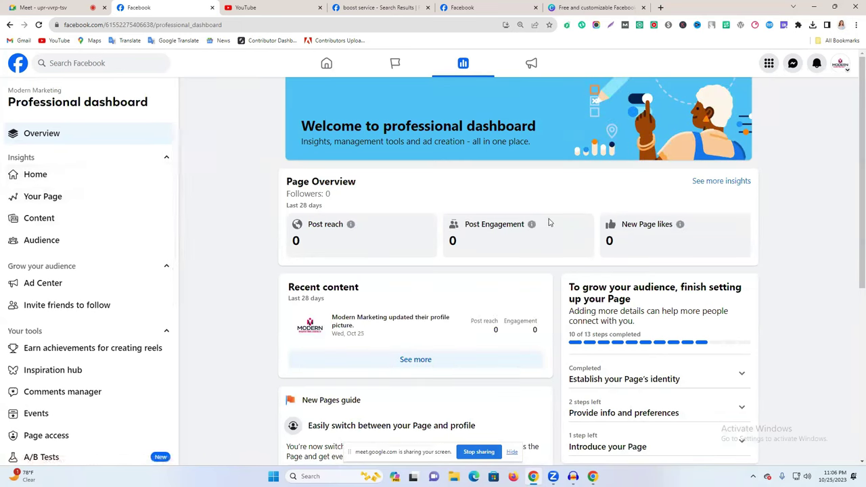
drag(315, 232, 377, 231)
drag(477, 225, 540, 222)
drag(632, 225, 744, 228)
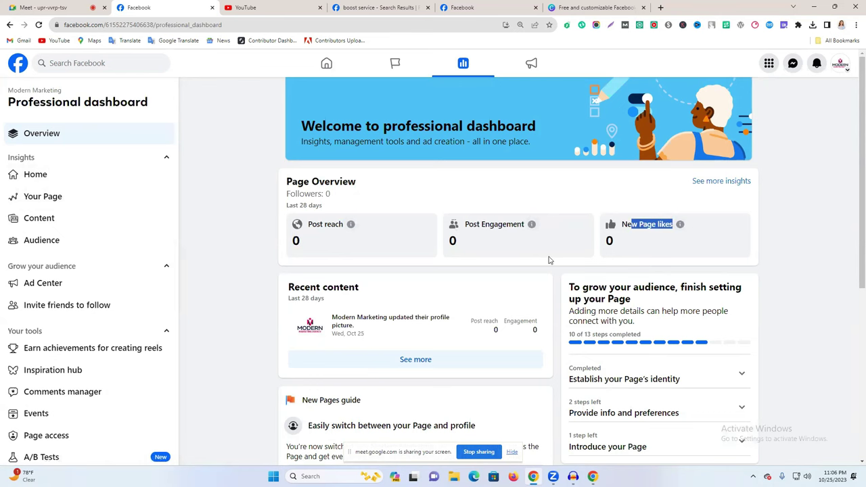
scroll(271, 252, down, 2)
scroll(494, 265, down, 2)
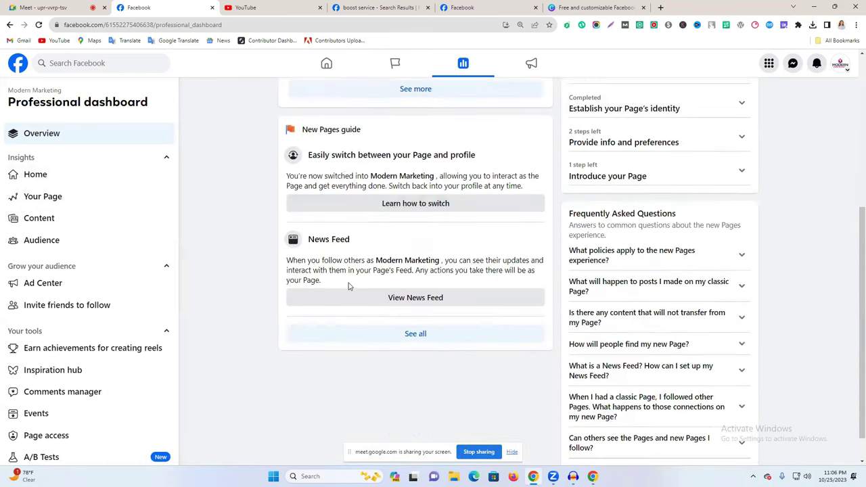
scroll(350, 284, up, 4)
scroll(111, 310, down, 3)
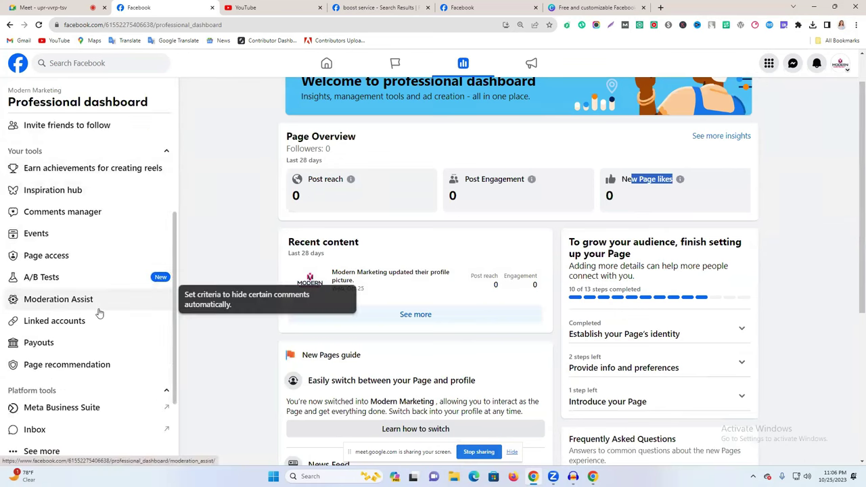
scroll(99, 312, down, 2)
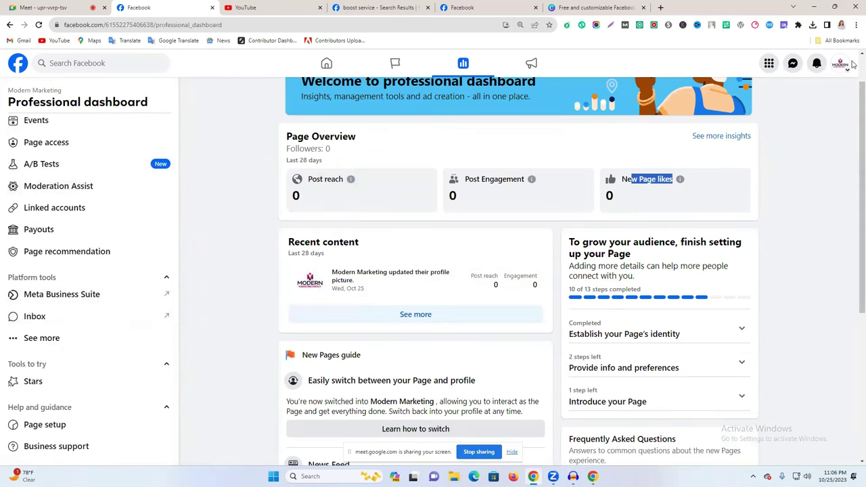
scroll(357, 203, up, 1)
scroll(40, 264, up, 4)
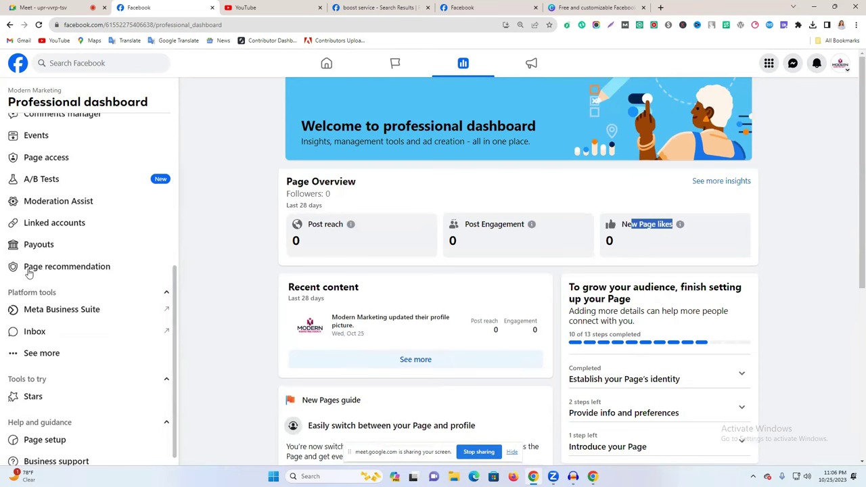
scroll(73, 203, up, 2)
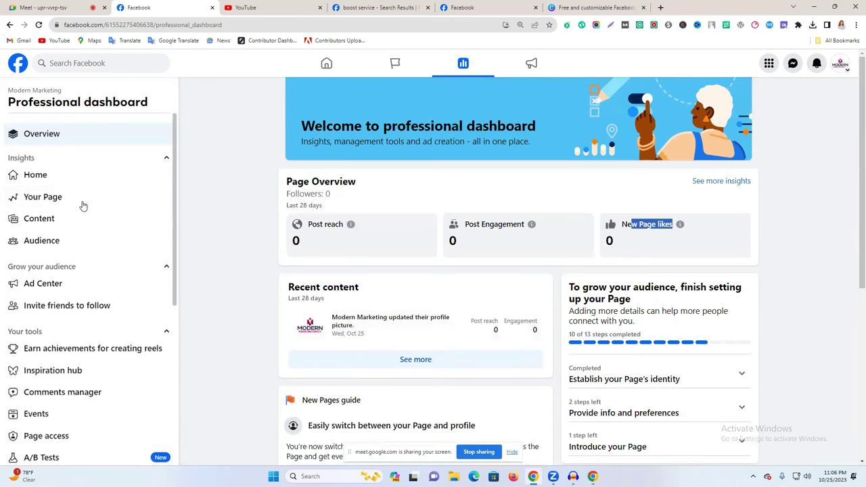
Review Your Page metrics from Post reach to Photo views, then switch to Content insights.
click(34, 197)
drag(384, 163, 410, 280)
drag(391, 182, 501, 354)
drag(380, 330, 453, 329)
drag(385, 308, 487, 310)
drag(371, 288, 443, 290)
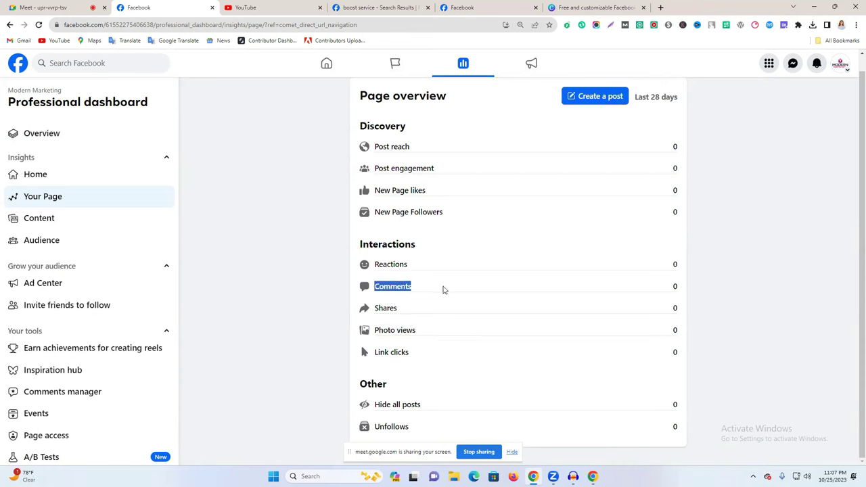
drag(370, 265, 496, 266)
drag(376, 212, 450, 226)
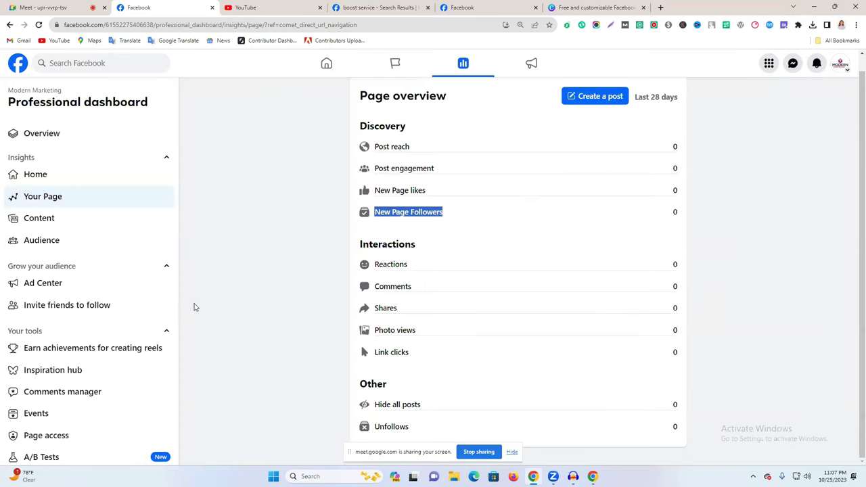
click(39, 219)
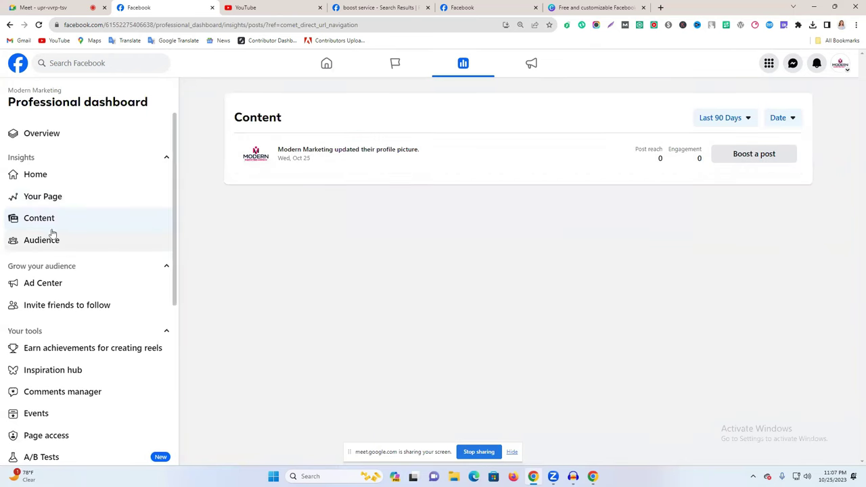
Dismiss the welcome message to get back to the Modern Marketing Page.
click(399, 7)
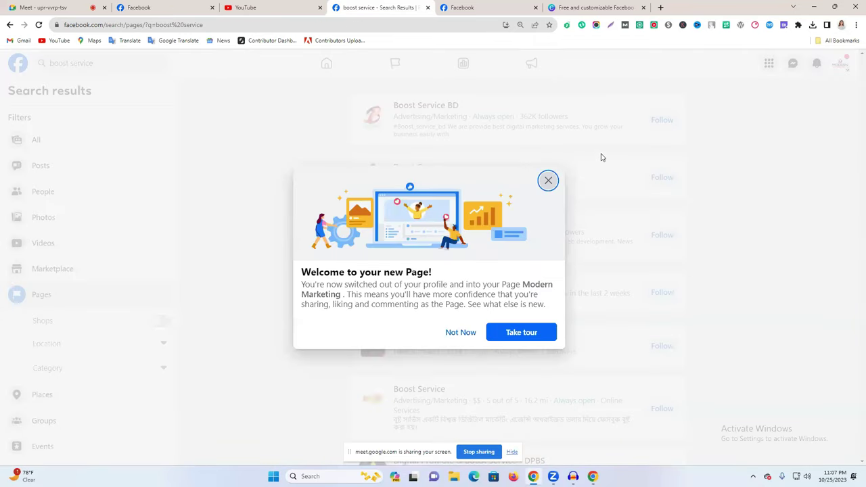
click(549, 182)
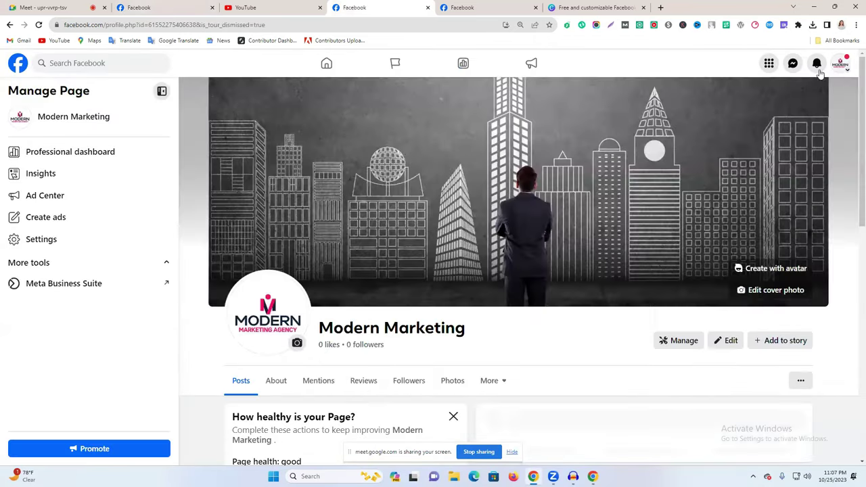
scroll(551, 224, down, 4)
scroll(552, 225, up, 1)
Start a Photo/video post and attach the golden-domed mosque image.
click(643, 224)
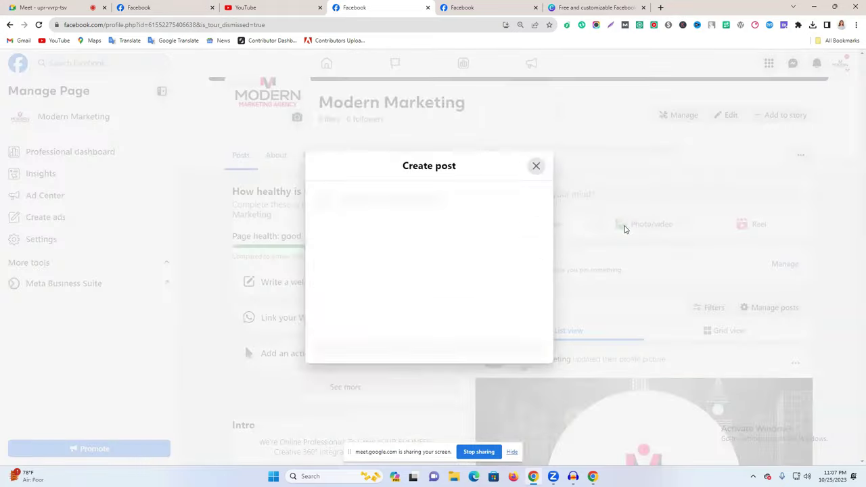
click(439, 250)
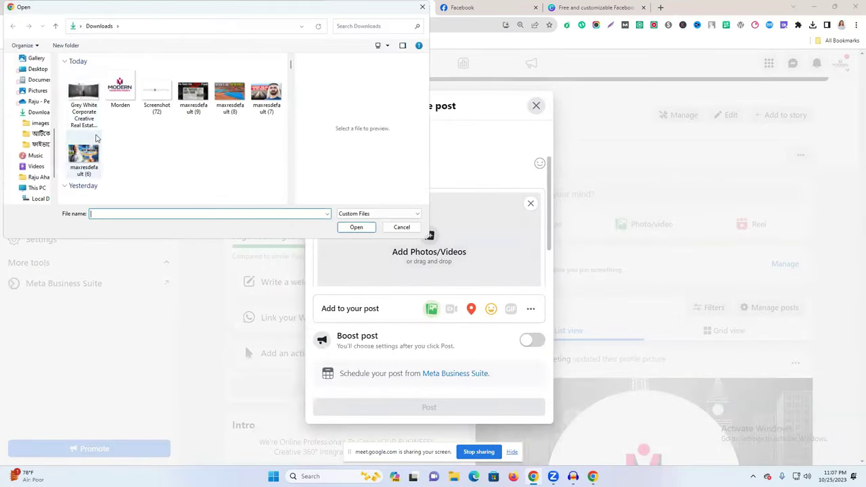
click(111, 99)
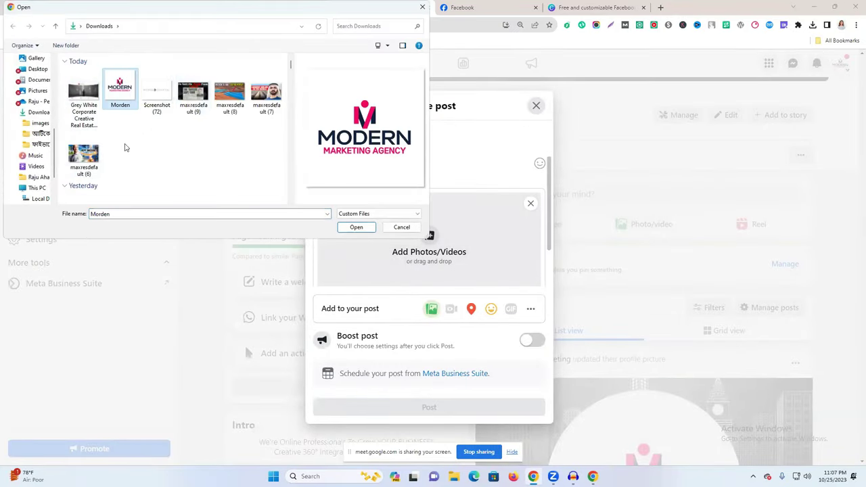
scroll(124, 148, down, 5)
click(118, 173)
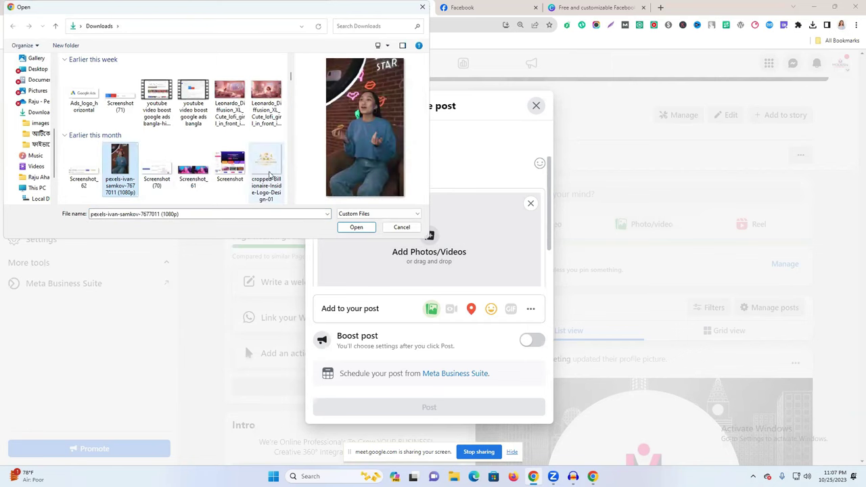
scroll(265, 169, down, 3)
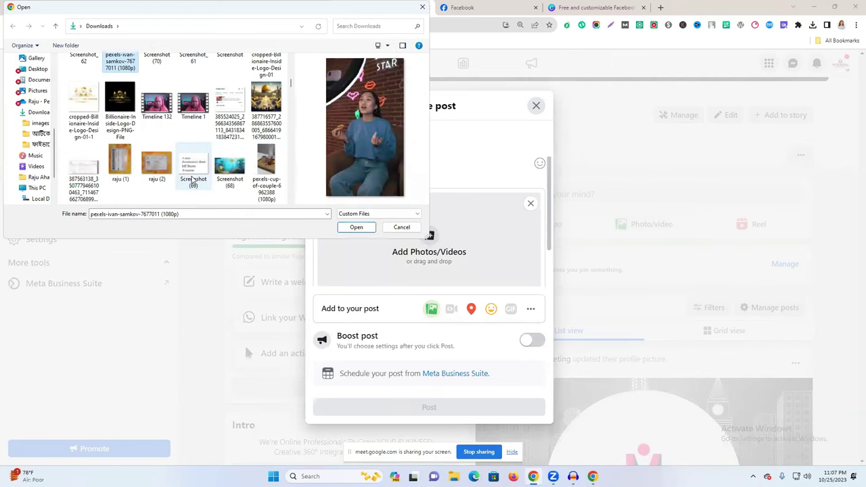
click(266, 101)
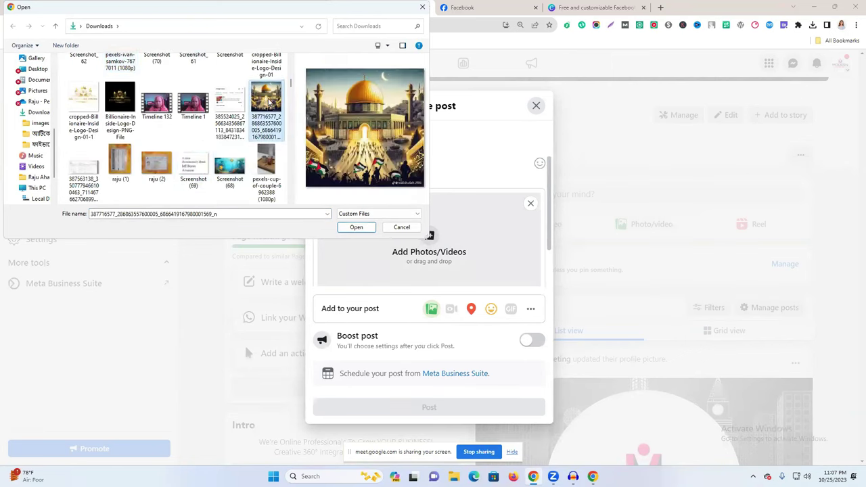
click(354, 228)
Publish the mosque photo post on the Page.
scroll(410, 230, down, 3)
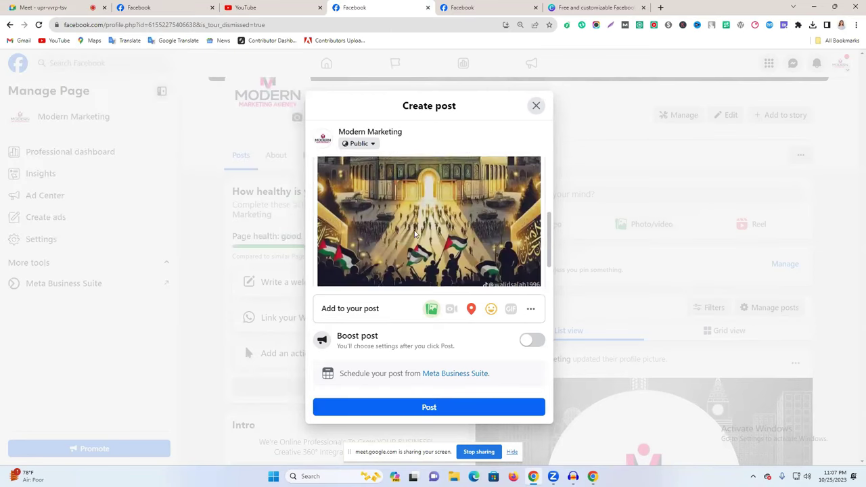
scroll(412, 236, down, 2)
scroll(412, 236, up, 5)
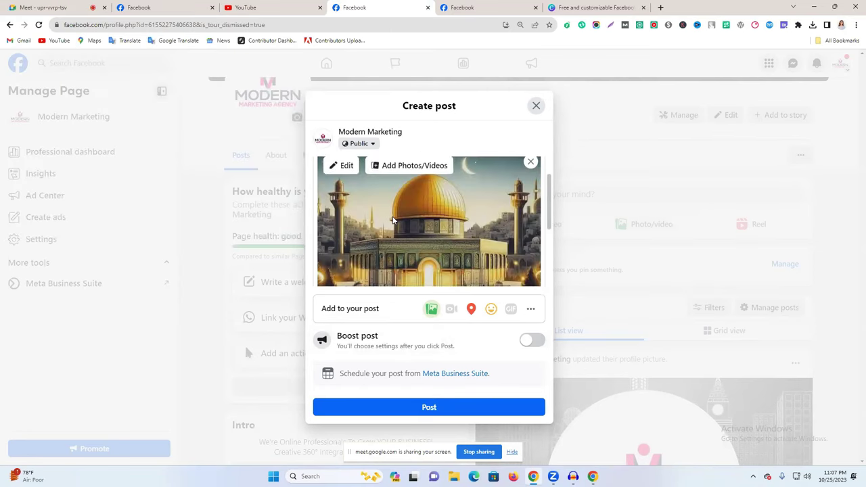
click(396, 410)
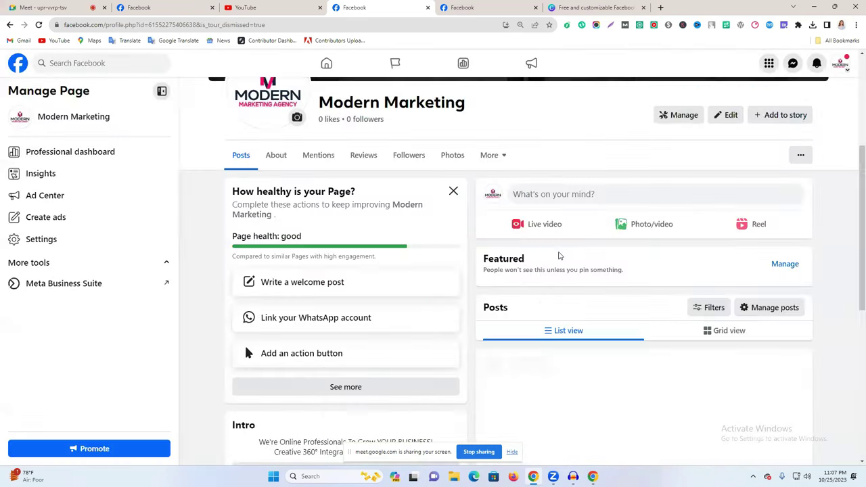
Reload the page so the mosque post appears in Content insights.
scroll(594, 248, down, 4)
scroll(244, 209, up, 2)
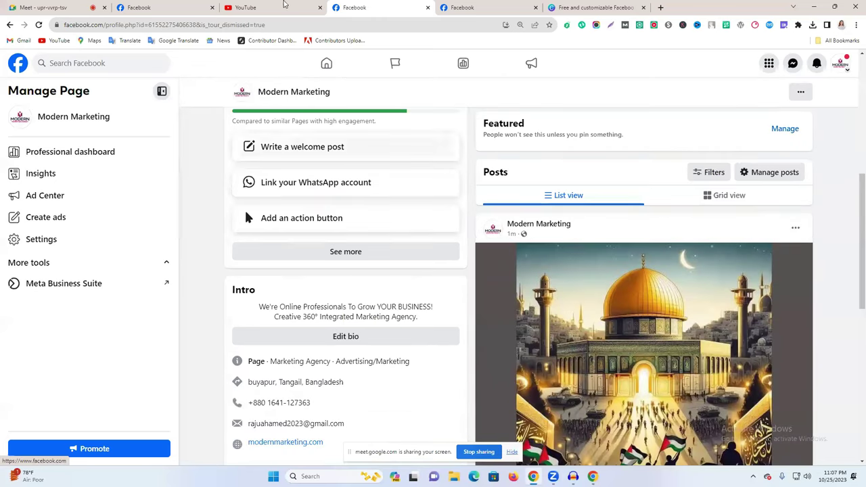
right_click(246, 266)
click(288, 295)
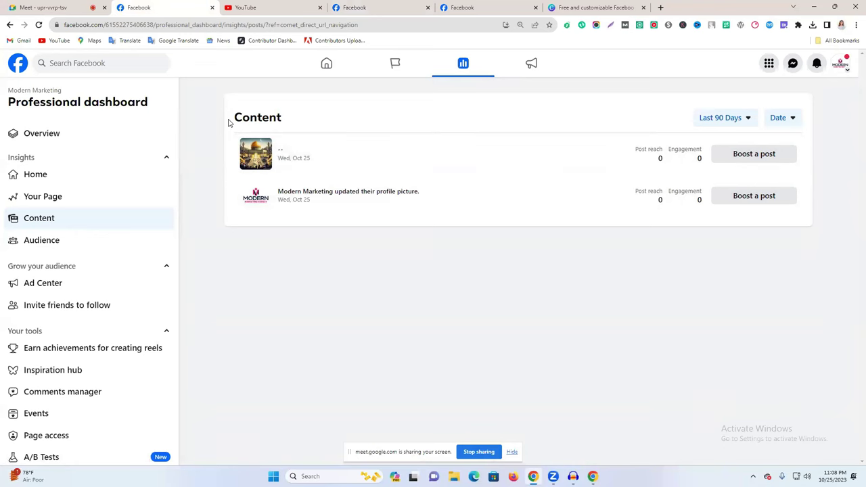
drag(229, 123, 373, 122)
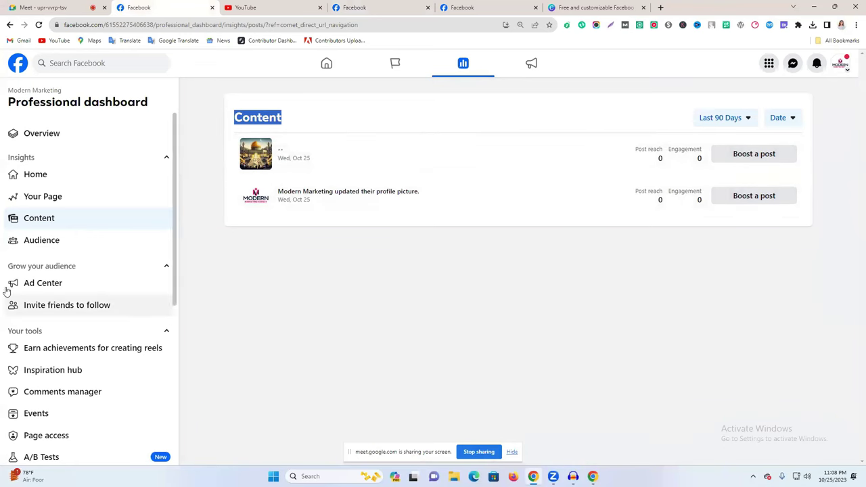
Open Audience insights and highlight the message that details unlock at 100 followers.
click(35, 241)
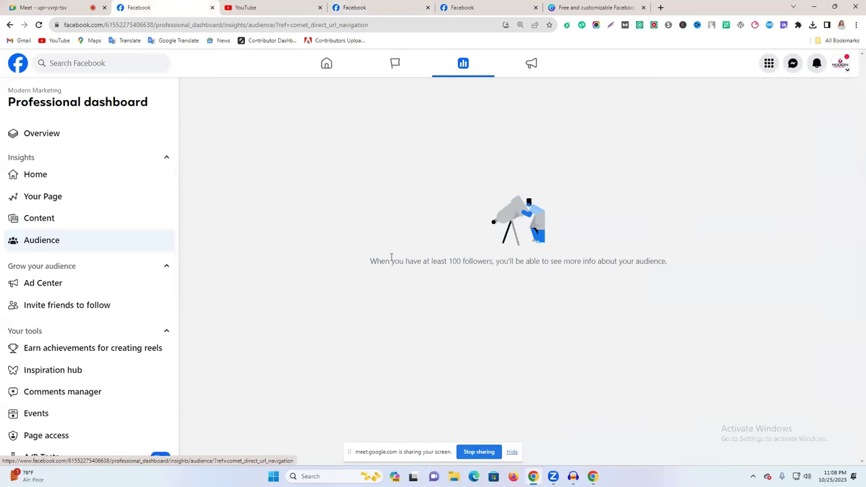
drag(372, 261, 438, 262)
click(672, 259)
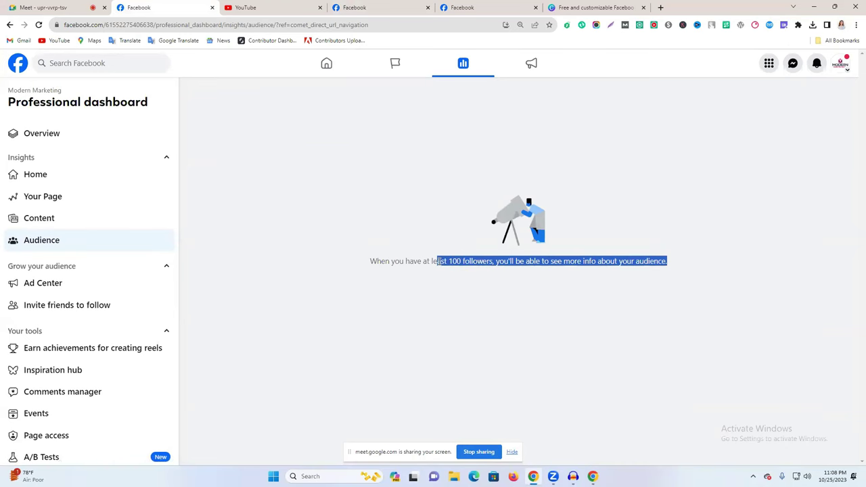
click(434, 293)
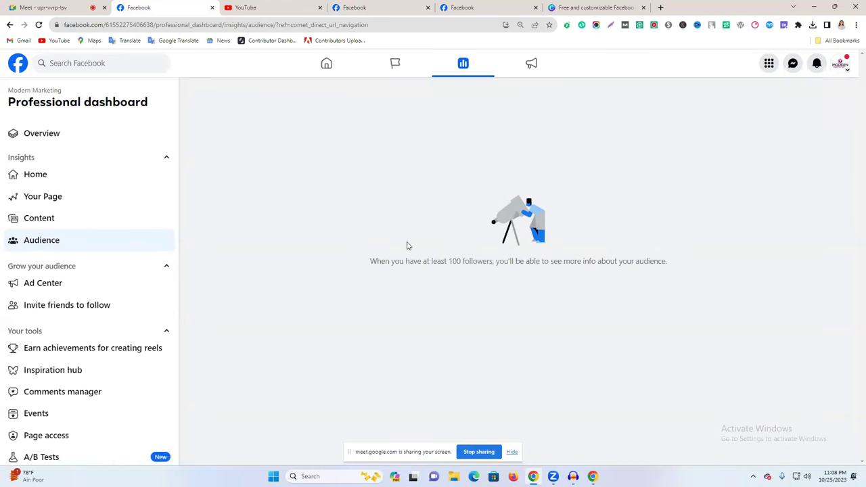
drag(354, 263, 687, 283)
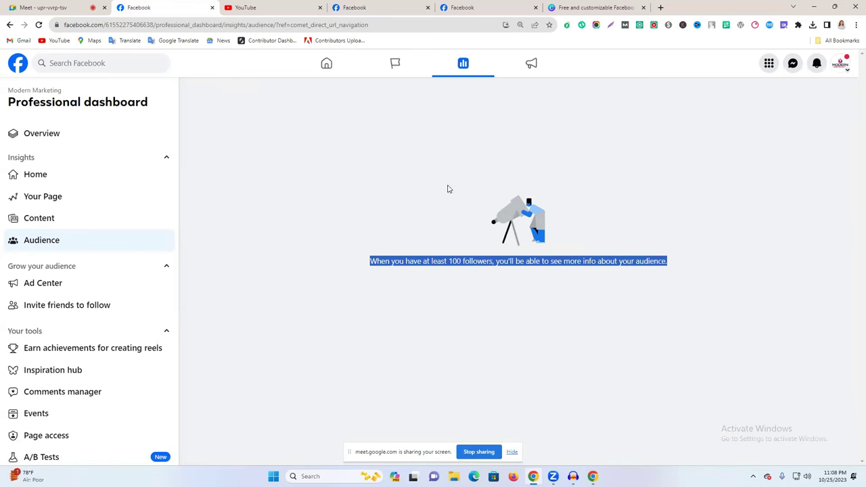
Check Ad Center and the Invite friends to follow instructions, then browse the reels achievements.
click(88, 286)
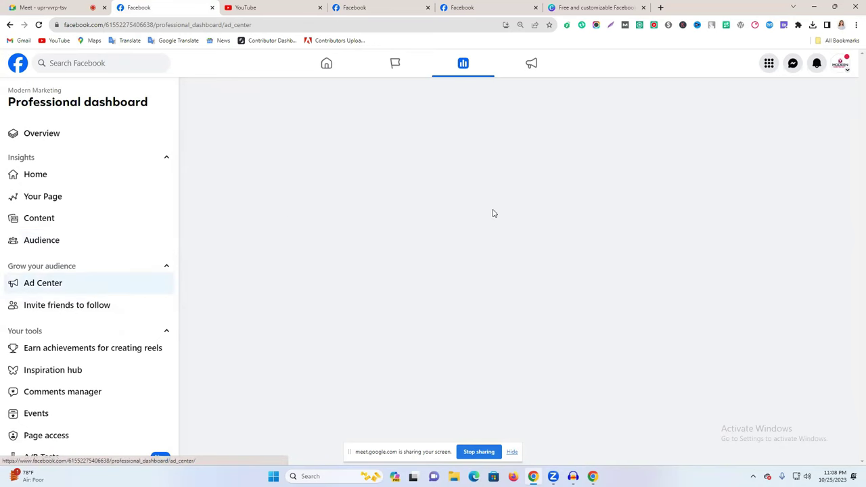
click(70, 307)
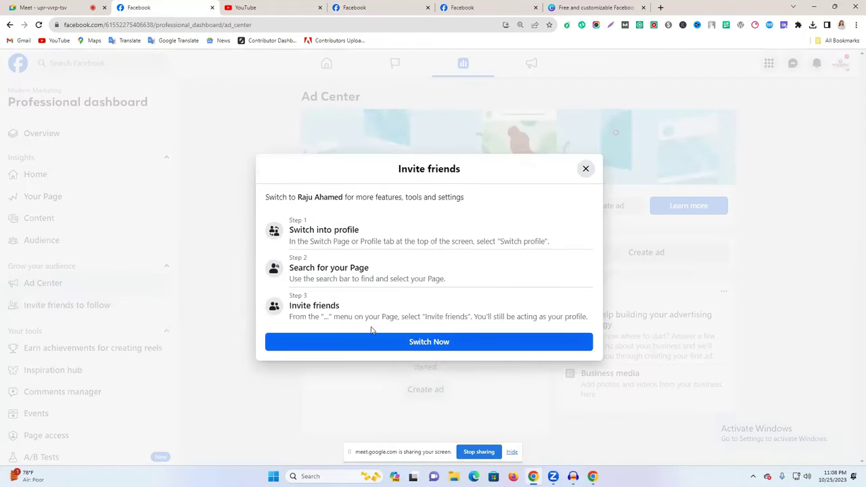
click(586, 169)
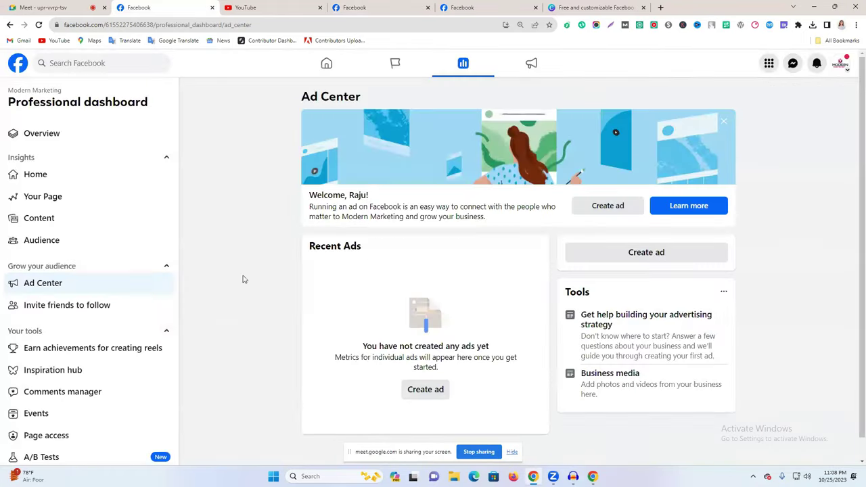
scroll(82, 304, down, 1)
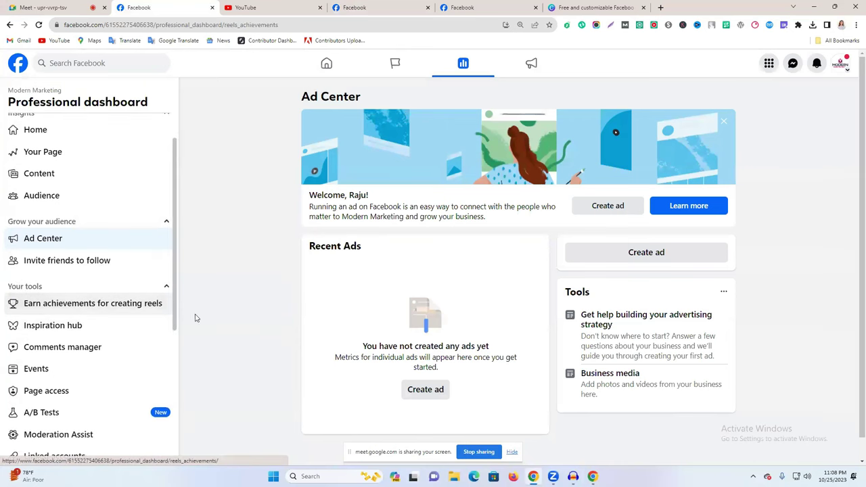
scroll(487, 325, down, 3)
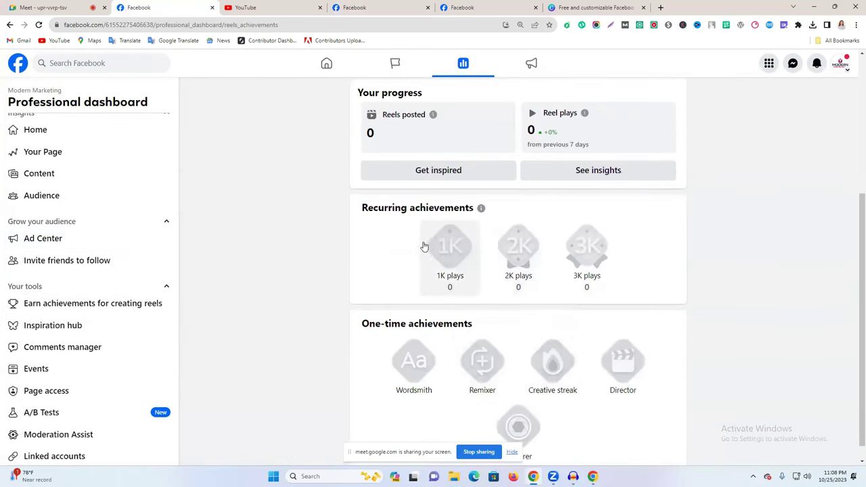
scroll(396, 226, up, 2)
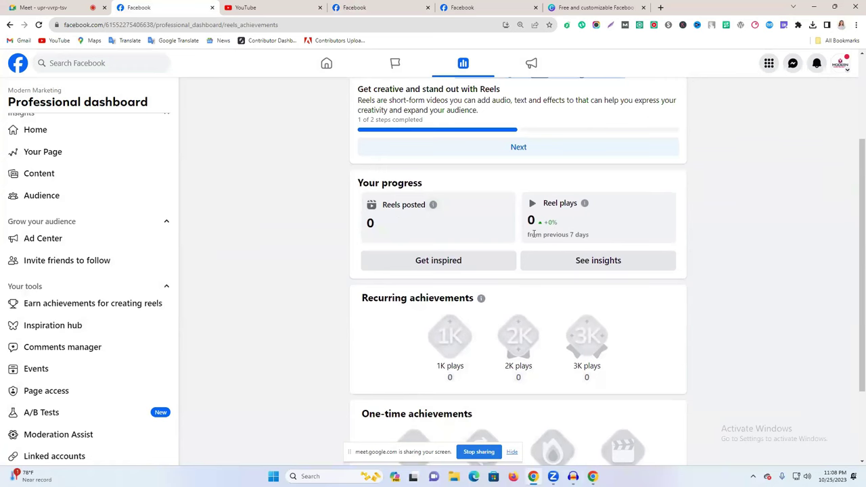
scroll(550, 326, down, 2)
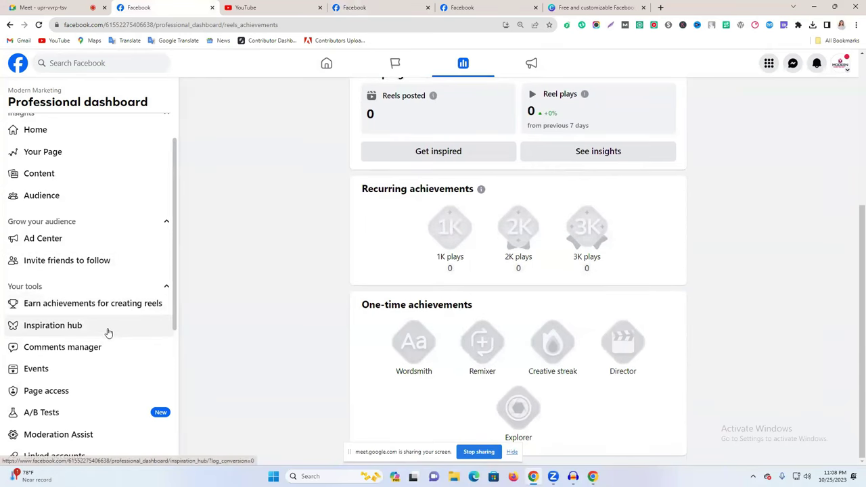
scroll(94, 345, down, 1)
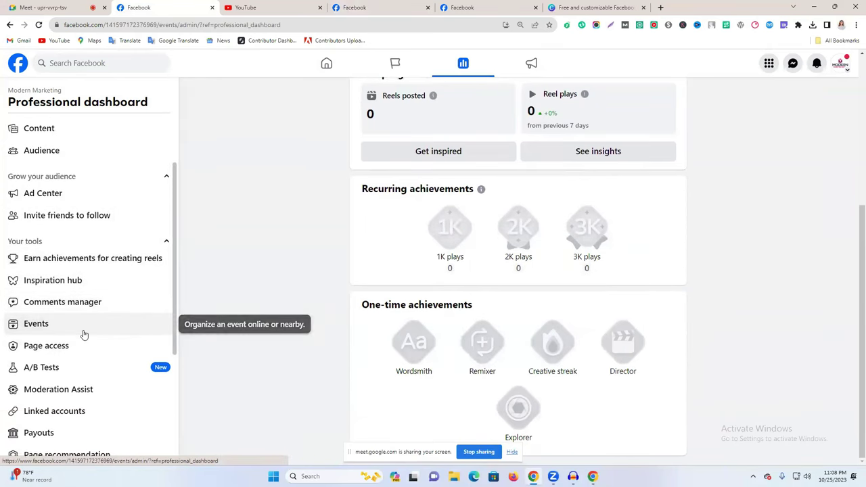
Look at Page Events, go back to the dashboard, and open Page access settings.
click(84, 325)
scroll(386, 310, down, 2)
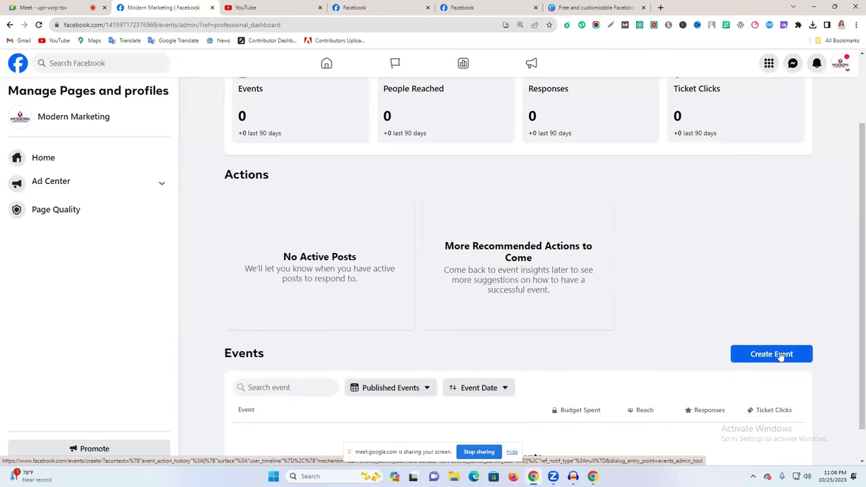
scroll(776, 358, down, 1)
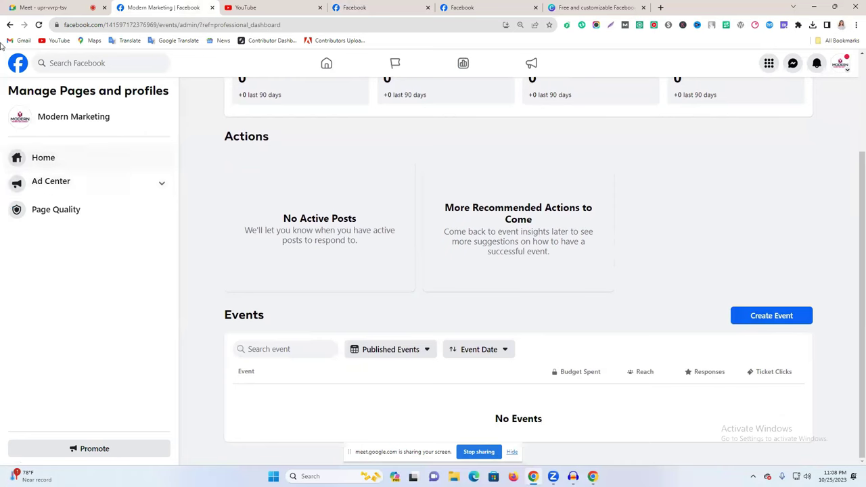
click(10, 24)
scroll(94, 377, down, 1)
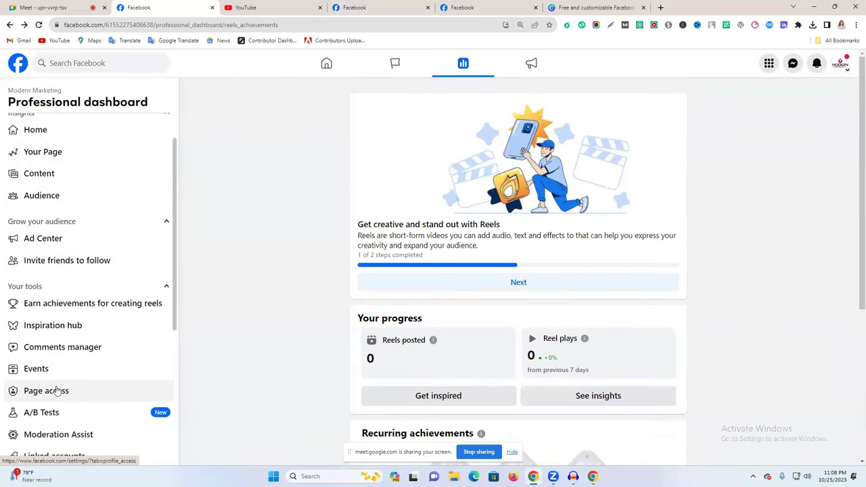
click(77, 394)
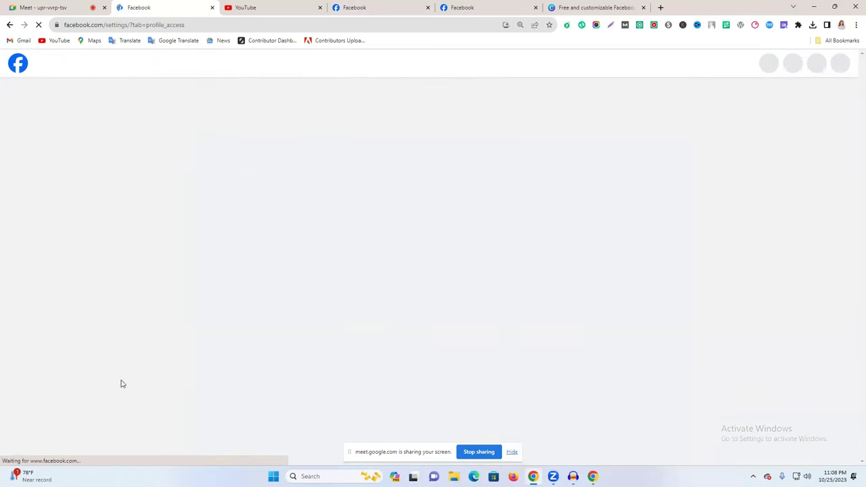
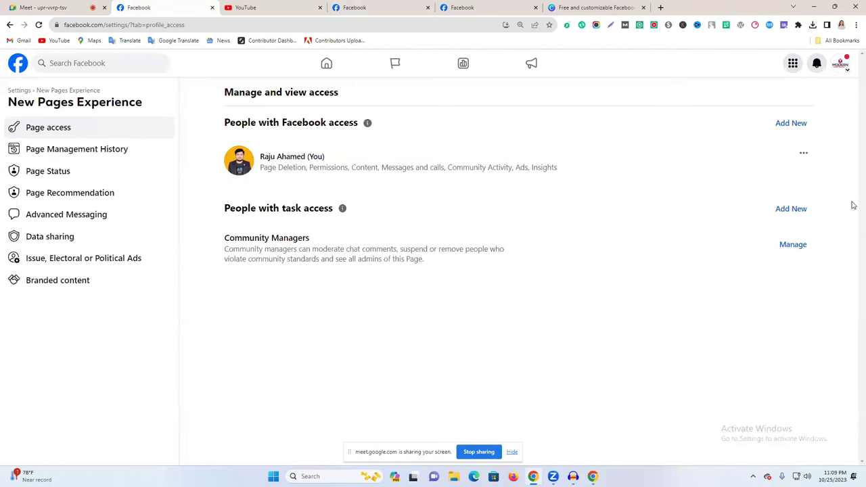
Start adding a new task-access person and select them from the name search results.
click(795, 217)
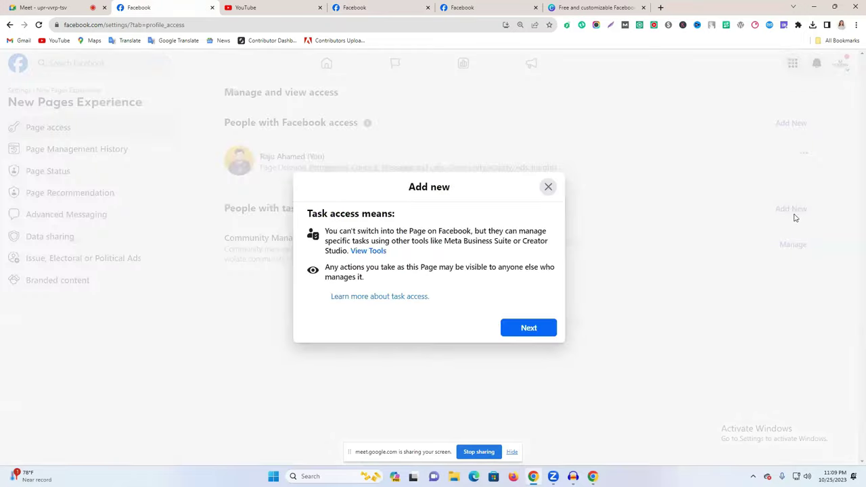
click(539, 331)
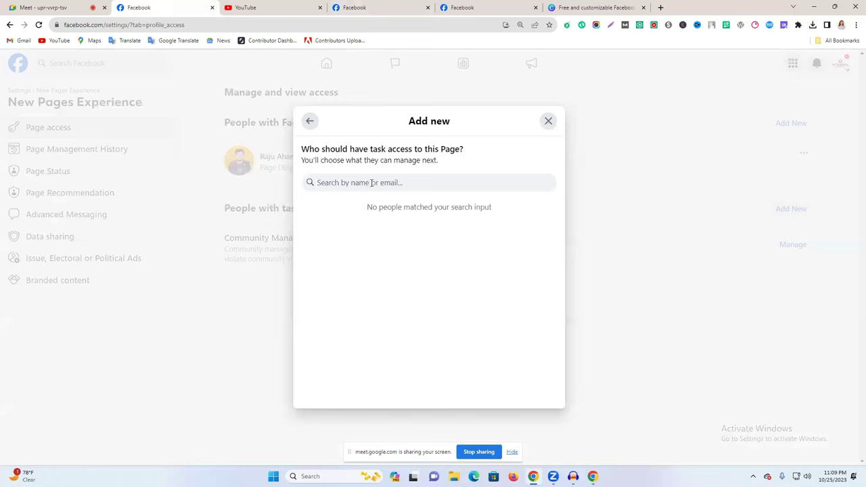
text(sh)
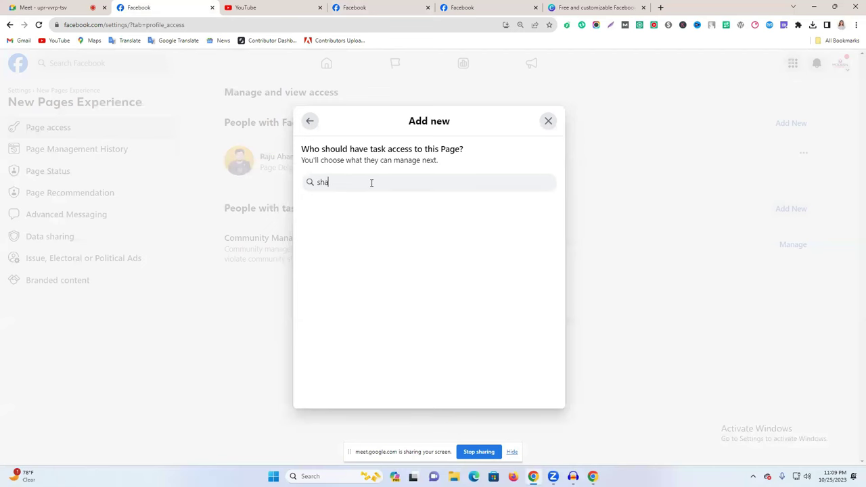
text(a)
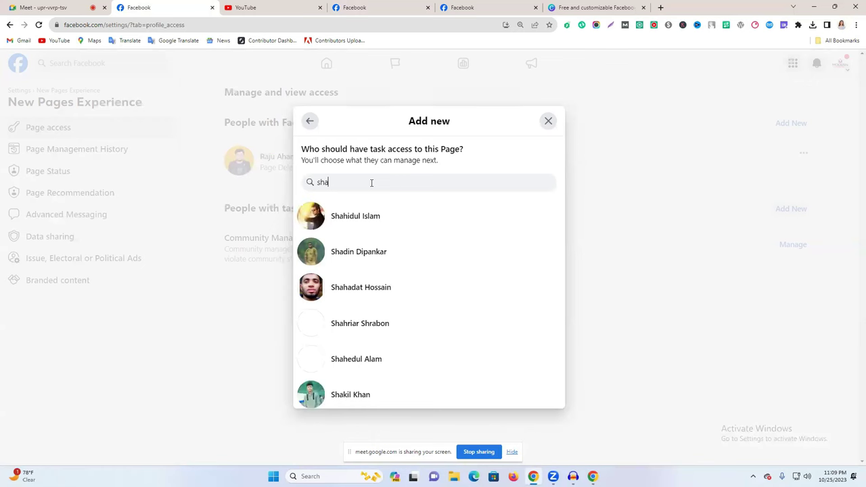
text(hid)
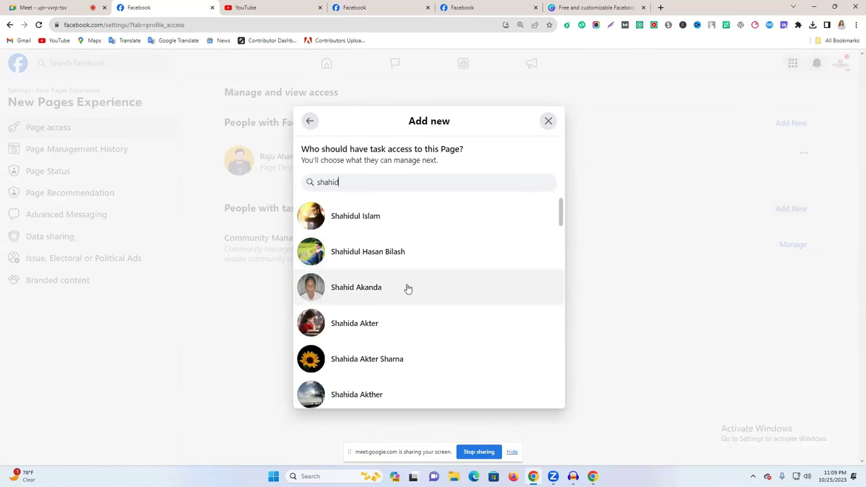
click(361, 290)
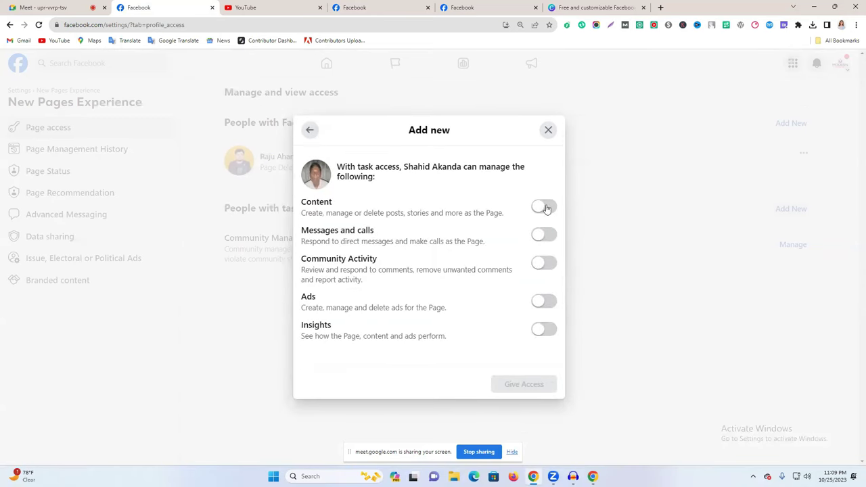
Allow Content, Messages and calls, Community Activity, and Ads and Insights, then submit the access.
drag(313, 212, 302, 211)
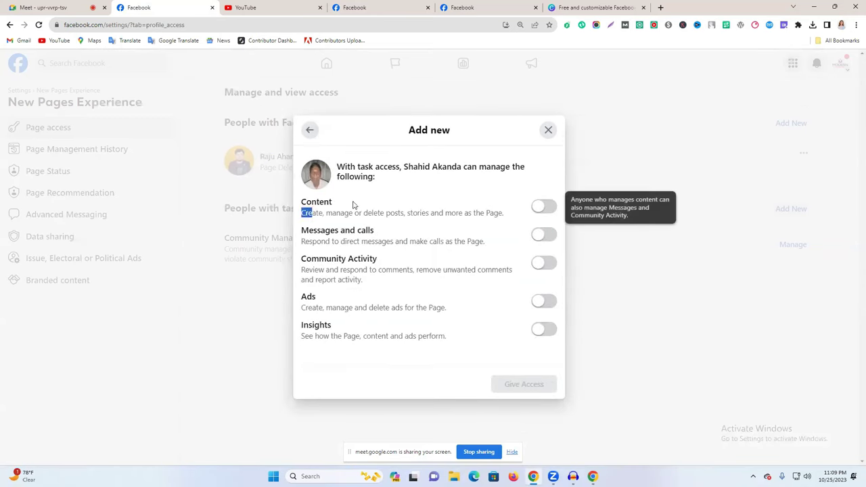
drag(400, 212, 458, 213)
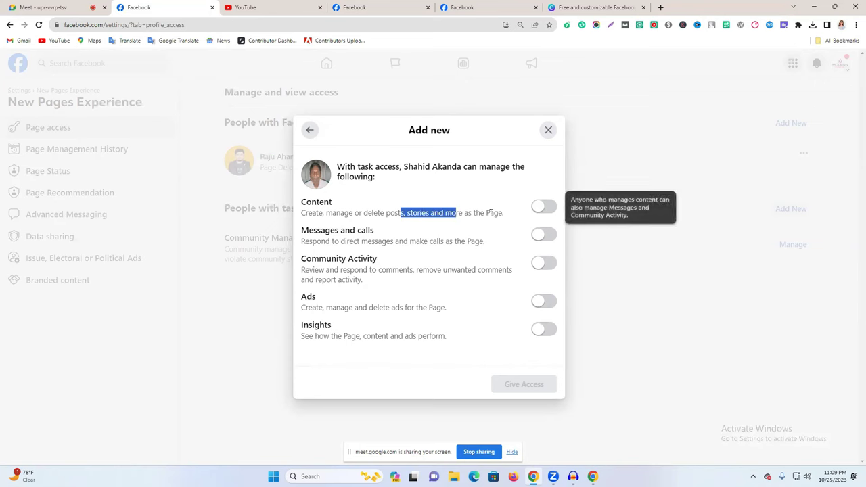
click(546, 207)
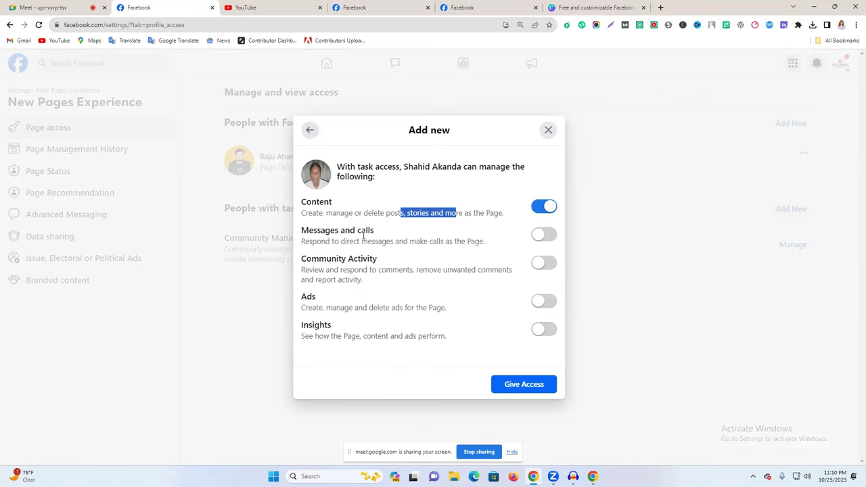
click(544, 235)
click(544, 263)
click(550, 304)
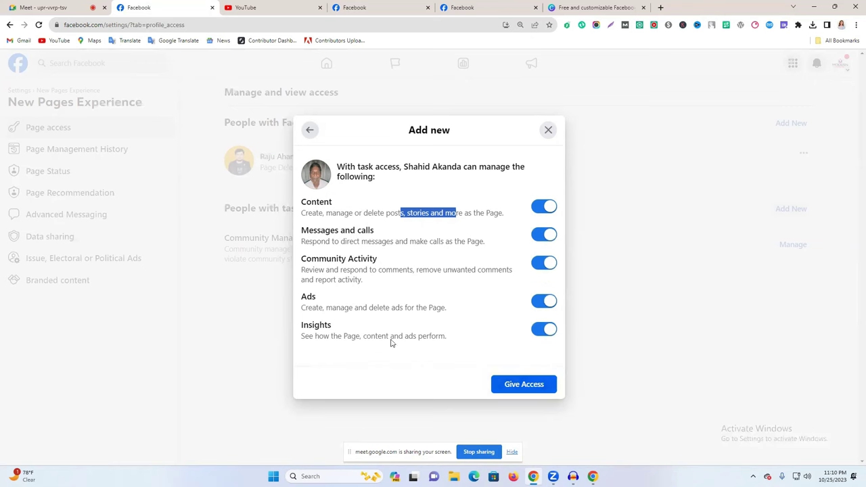
key(Return)
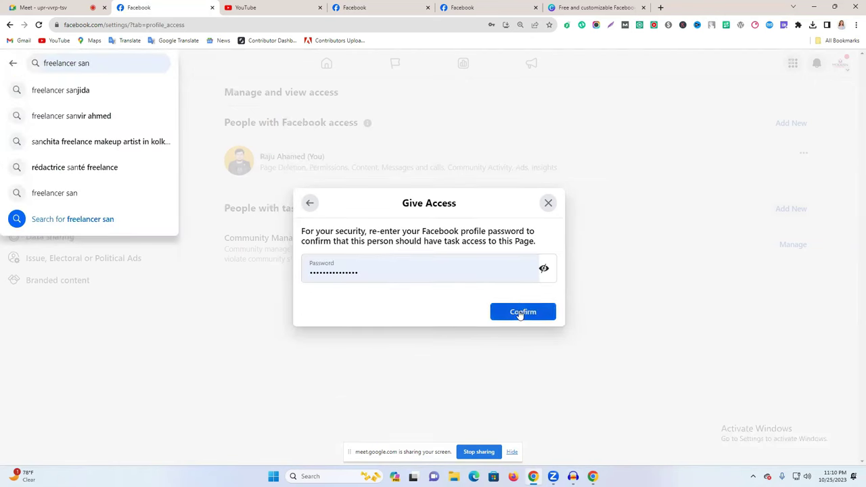
Confirm the access grant with the account password, then cancel the person's pending invitation.
click(522, 313)
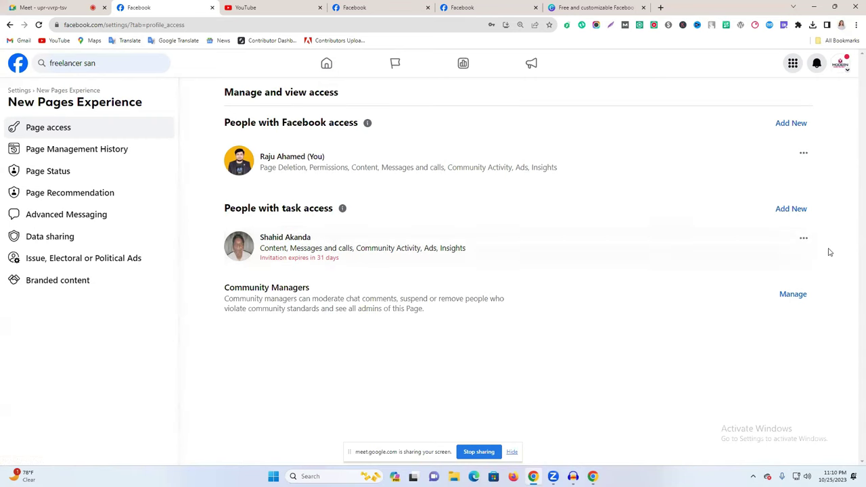
click(804, 244)
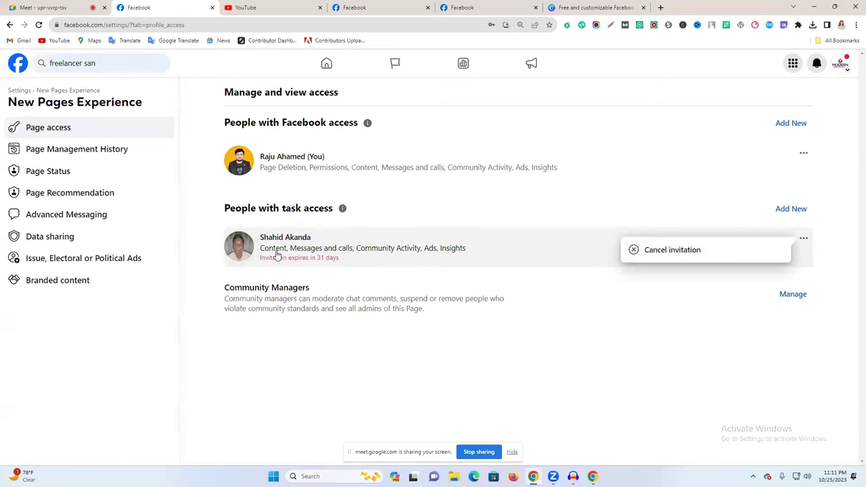
click(661, 250)
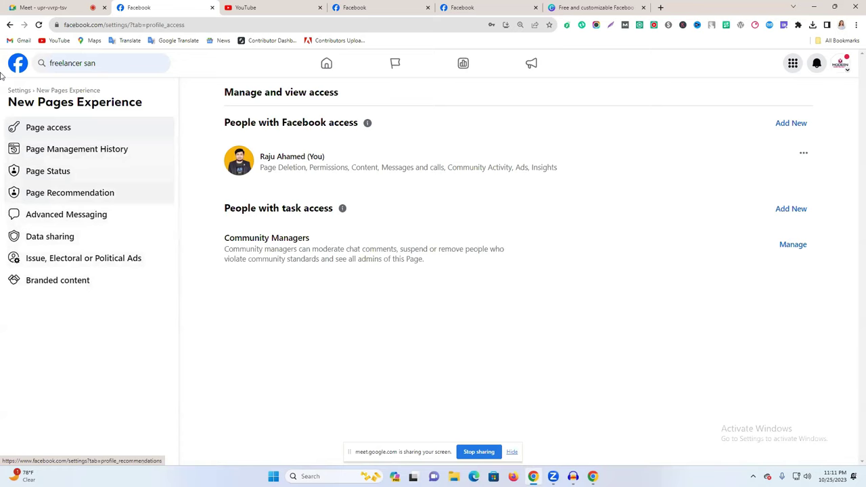
click(10, 25)
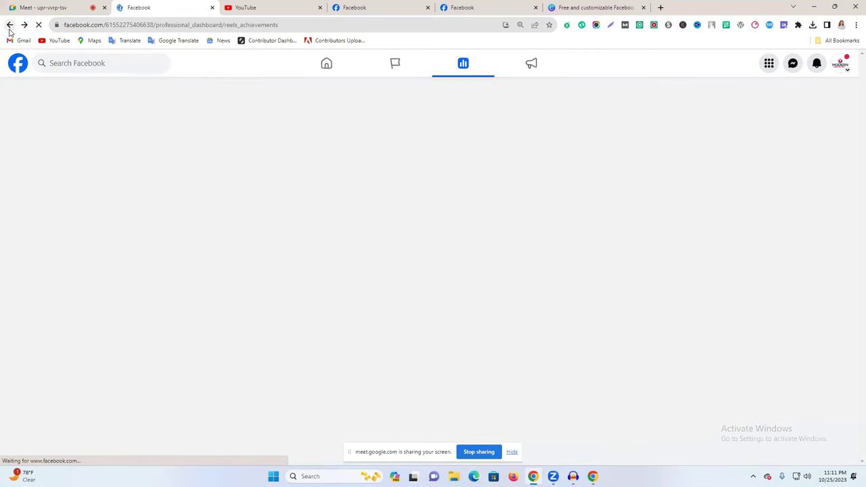
Review Page recommendation and Page Status (no issues), then go back to the Professional dashboard.
scroll(110, 296, down, 2)
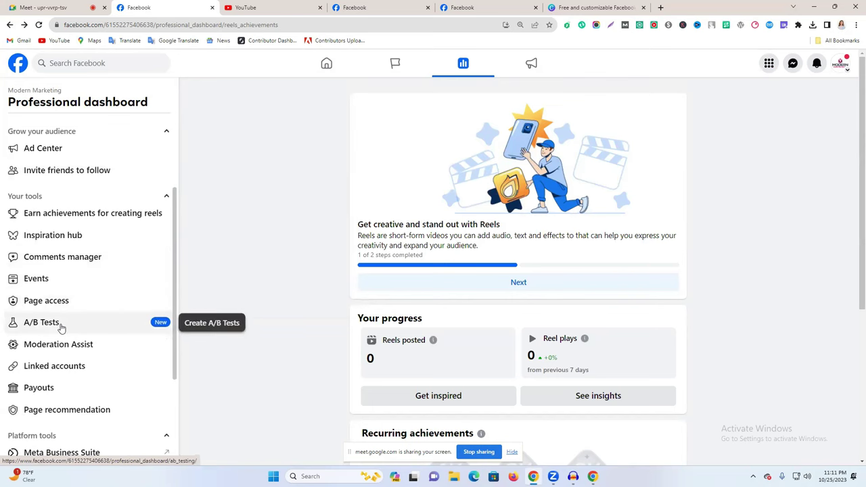
scroll(63, 375, down, 2)
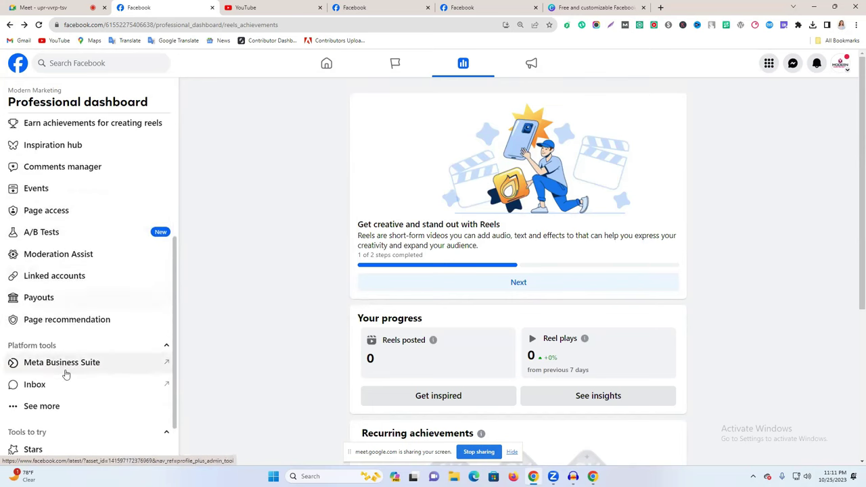
click(44, 326)
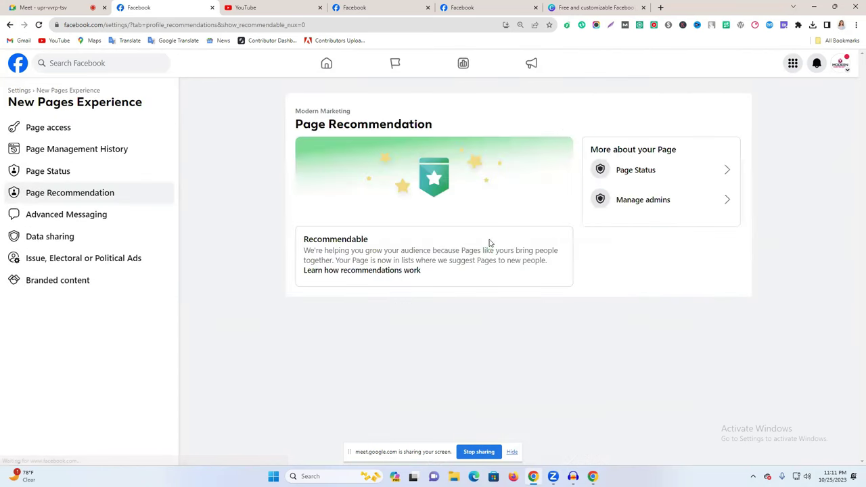
click(651, 177)
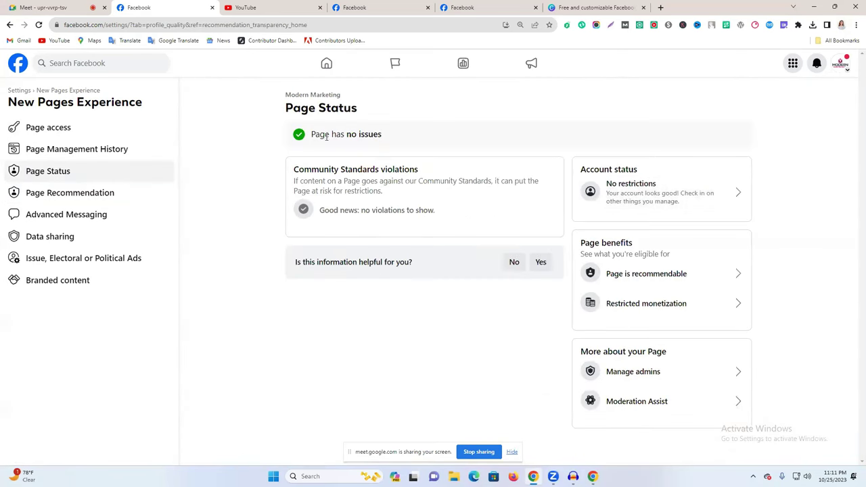
drag(341, 135, 459, 139)
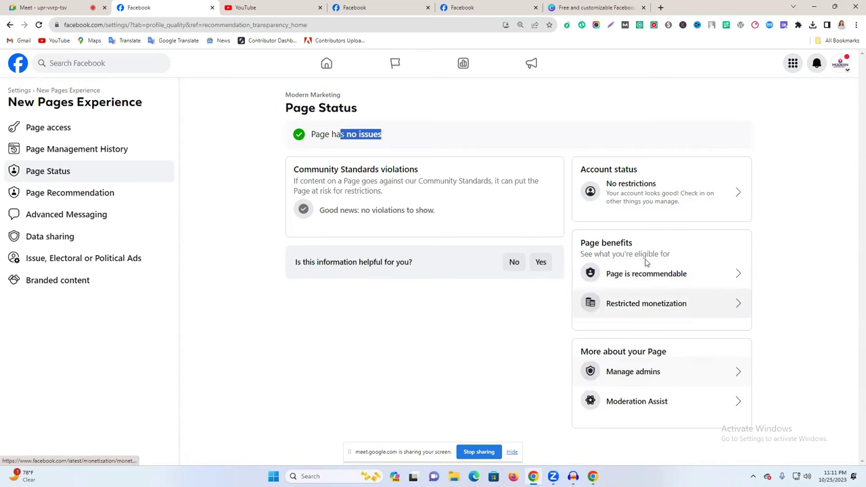
click(11, 25)
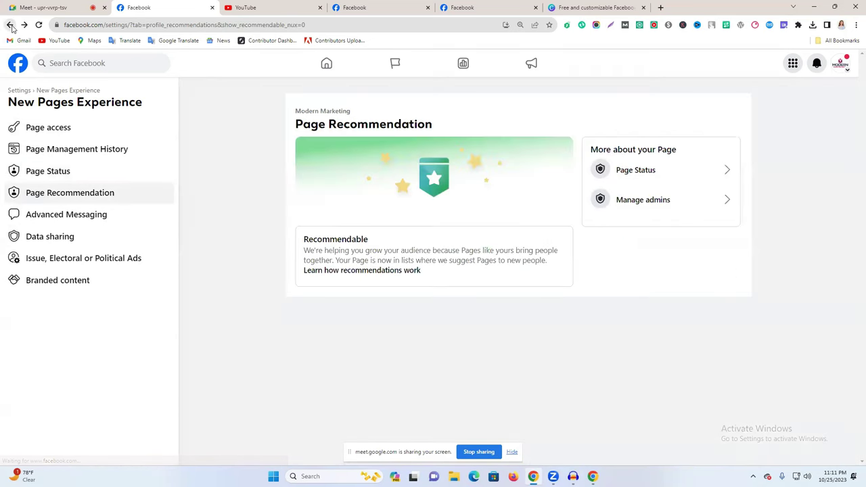
click(10, 25)
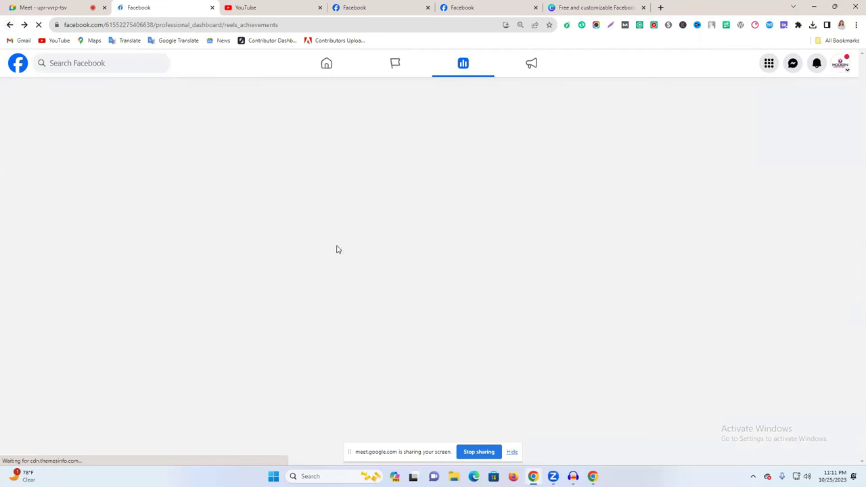
scroll(98, 349, down, 3)
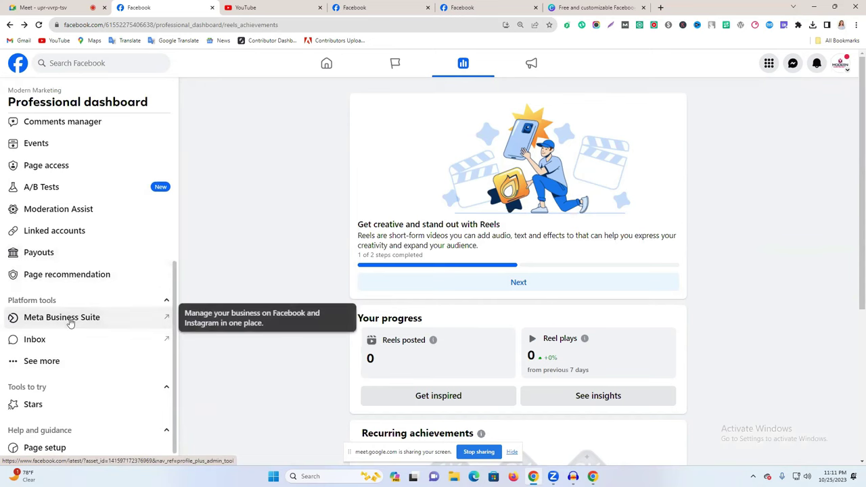
Open Meta Business Suite in a new tab and flip between it and the Page tabs.
click(61, 317)
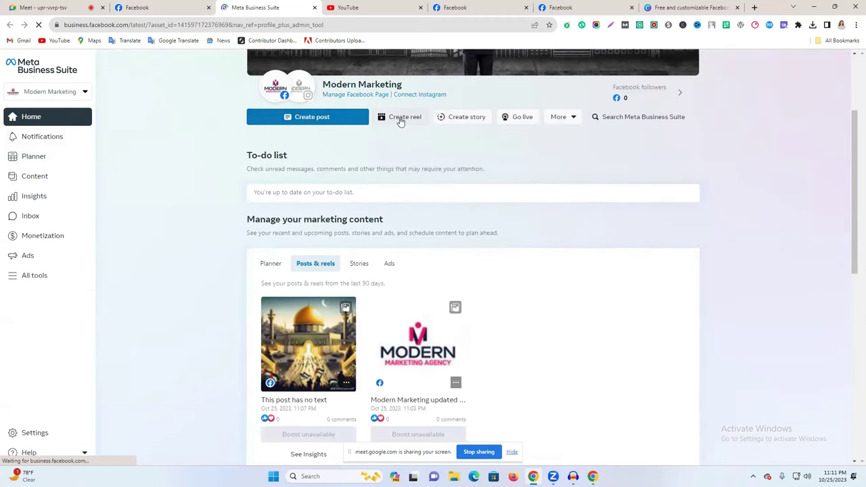
scroll(303, 153, up, 3)
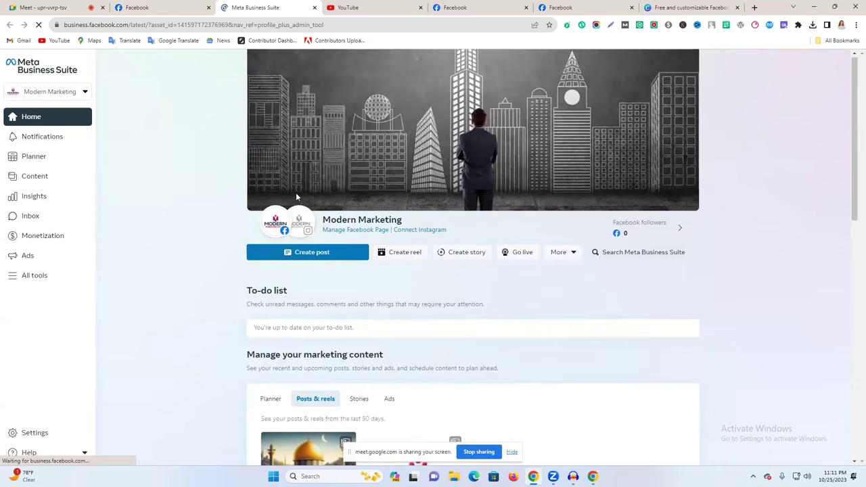
click(562, 8)
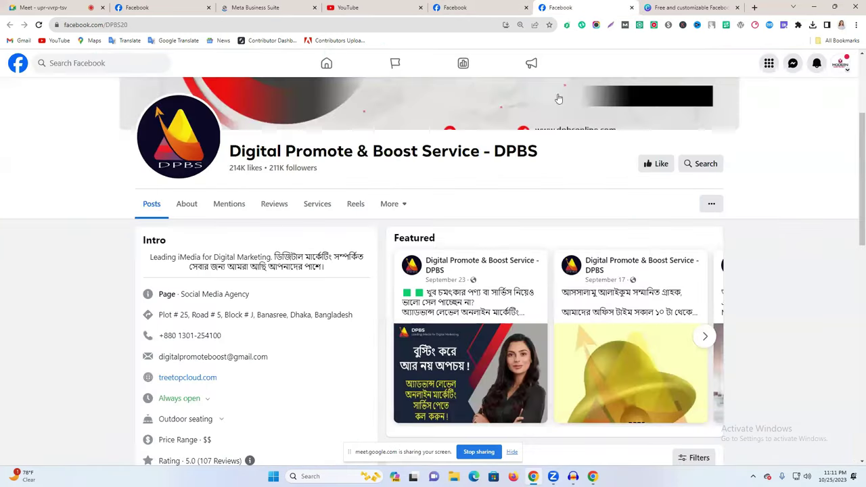
click(501, 7)
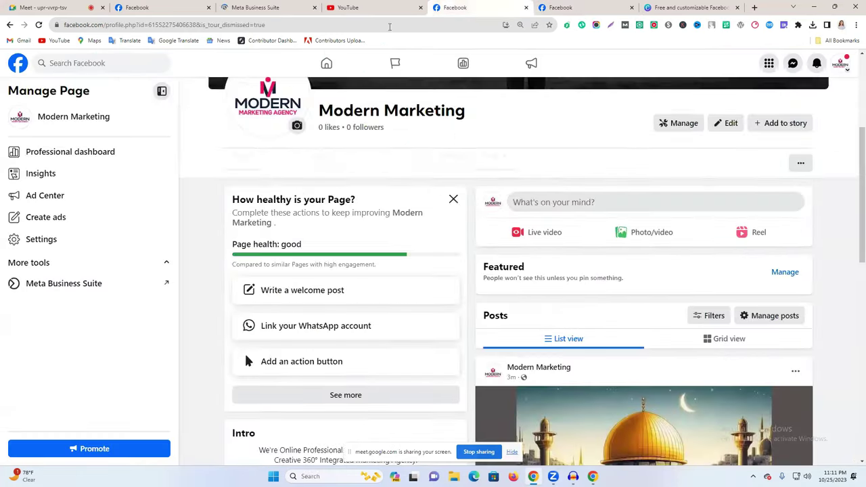
click(302, 7)
click(462, 8)
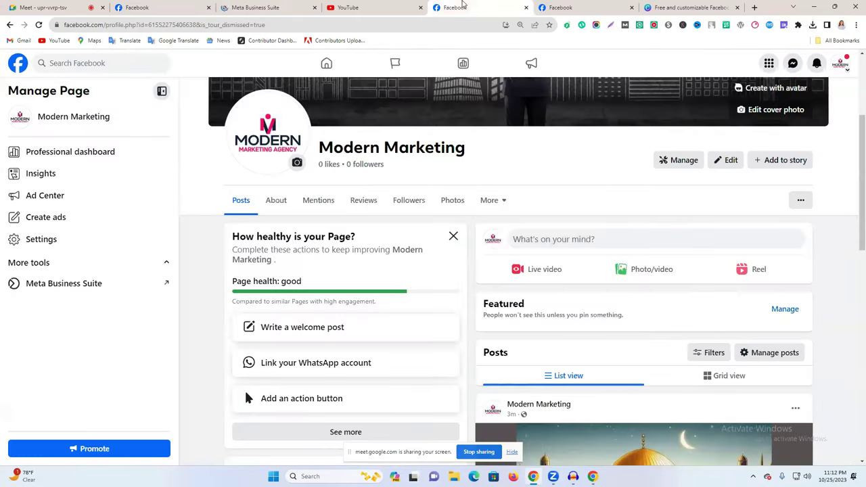
click(293, 5)
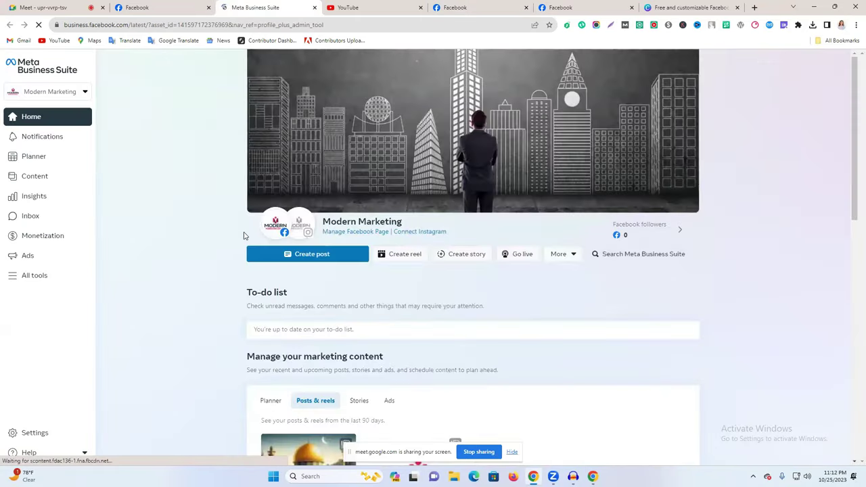
scroll(247, 264, down, 2)
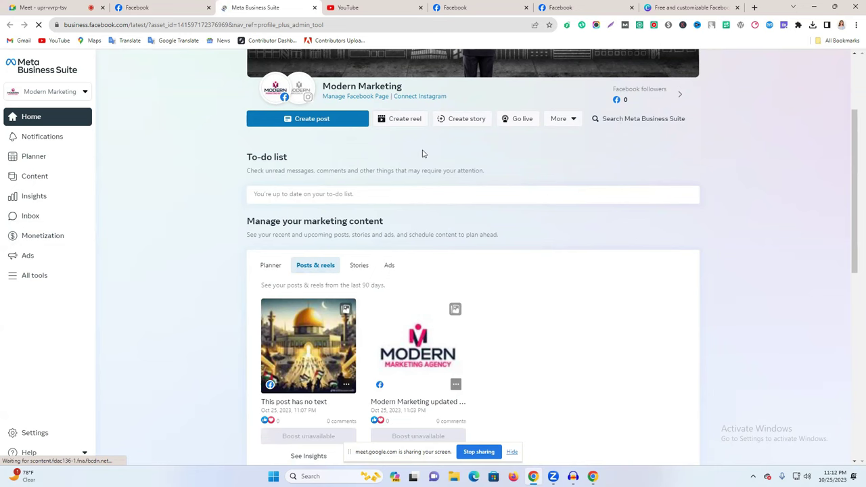
scroll(362, 215, up, 1)
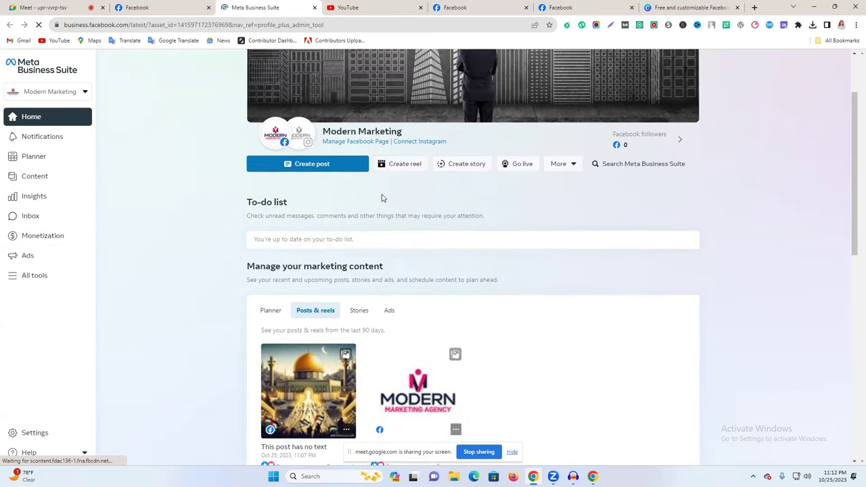
Start a Business Suite post, back out, and return to the Modern Marketing Page tab.
click(338, 165)
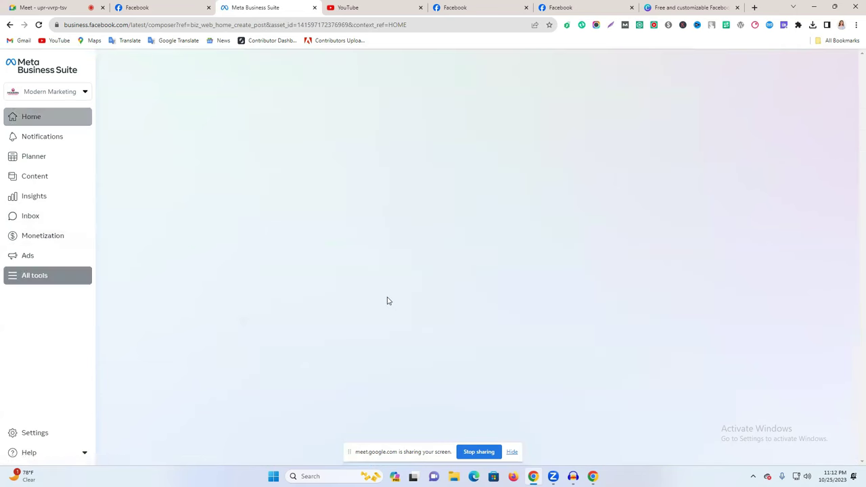
click(9, 24)
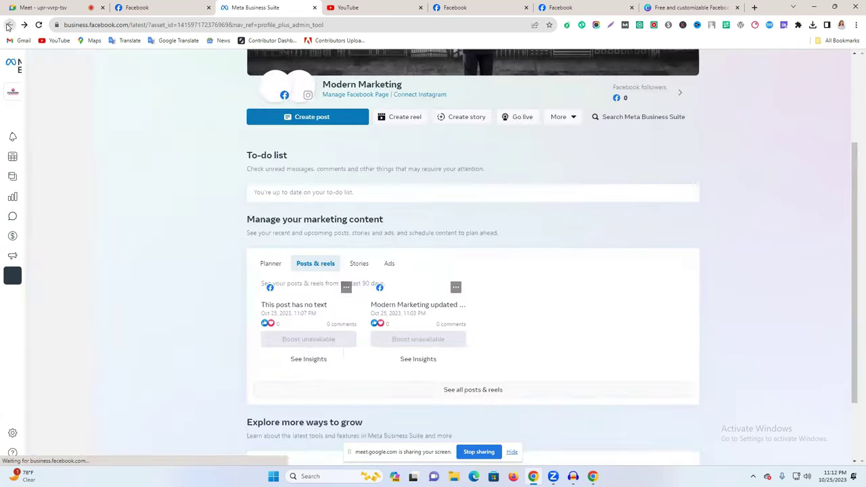
click(399, 7)
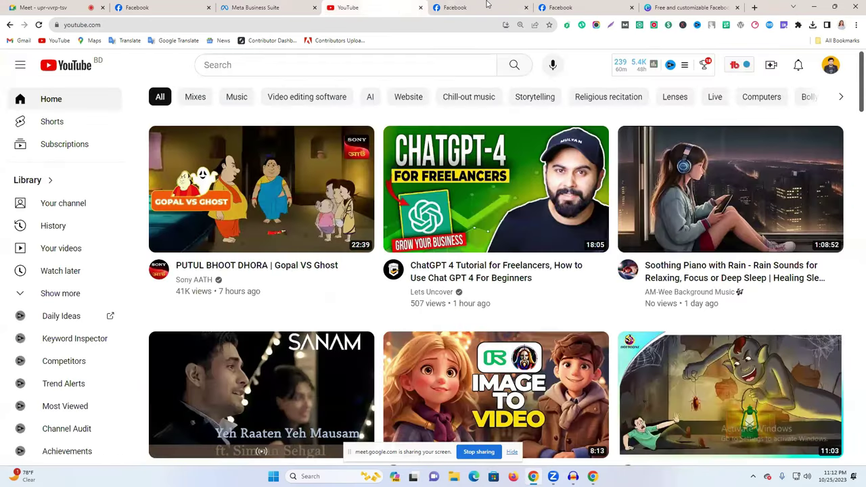
click(480, 8)
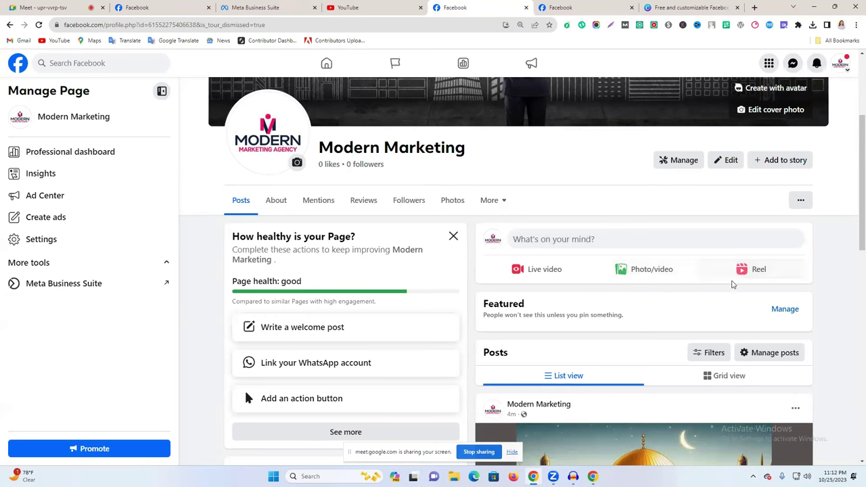
click(312, 5)
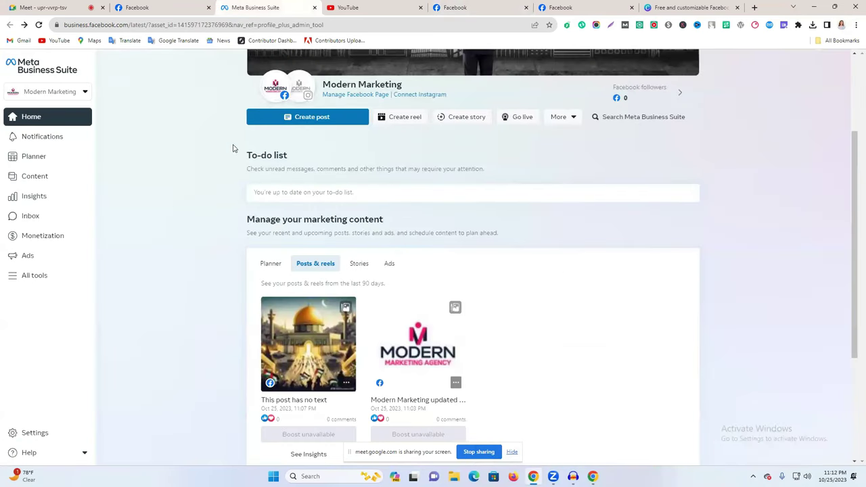
click(502, 6)
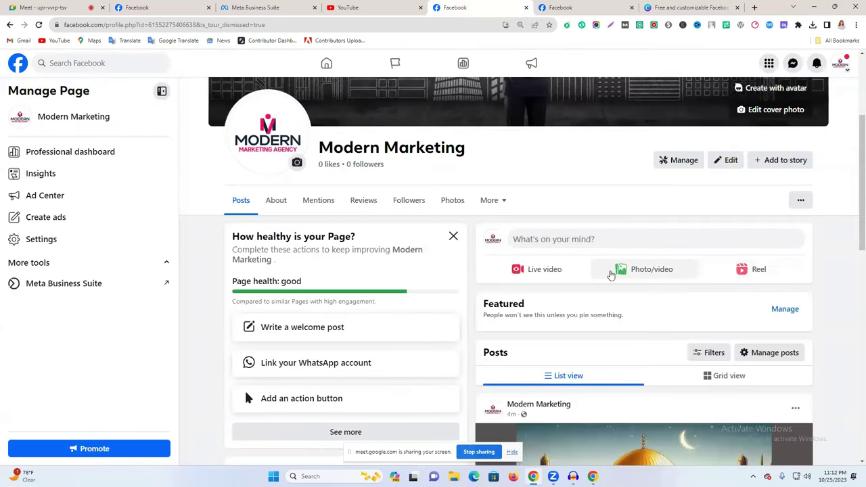
Attach the downloaded pexels video clip to a new Photo/video post on the Page.
click(650, 270)
click(434, 234)
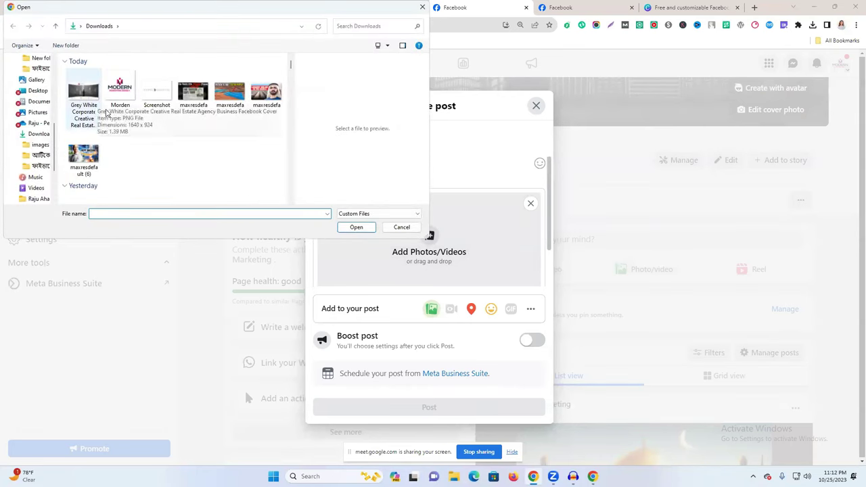
scroll(94, 150, down, 3)
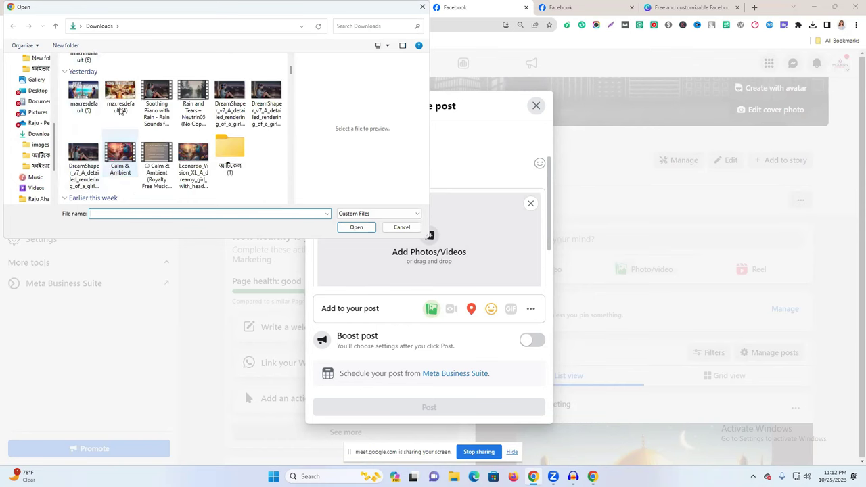
scroll(128, 152, up, 3)
scroll(128, 152, down, 6)
click(119, 155)
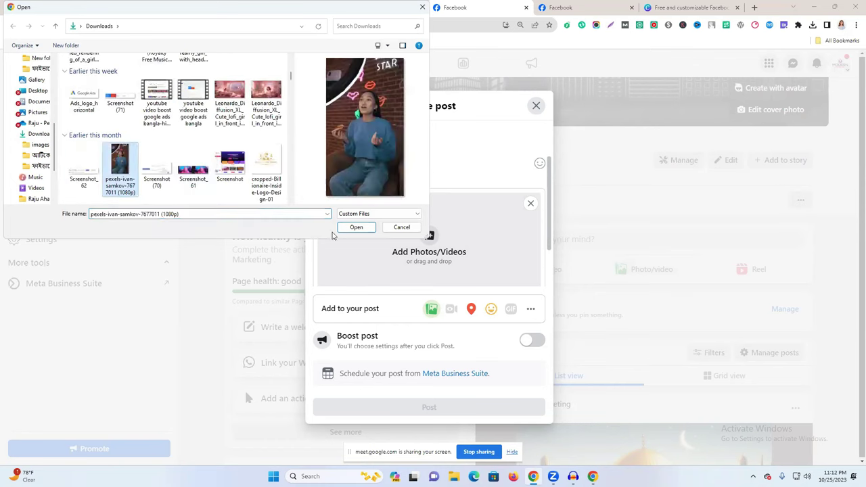
click(356, 227)
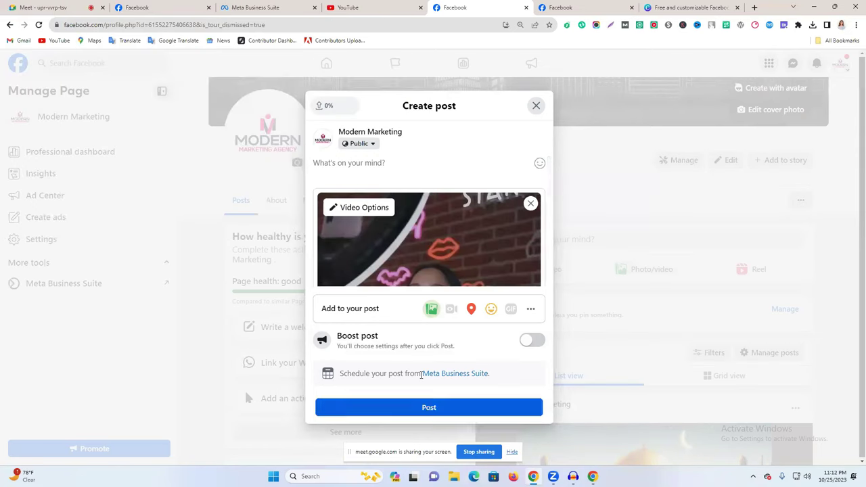
Try publishing the clip as a reel, close Reel Options after the error, and switch to Business Suite.
click(423, 406)
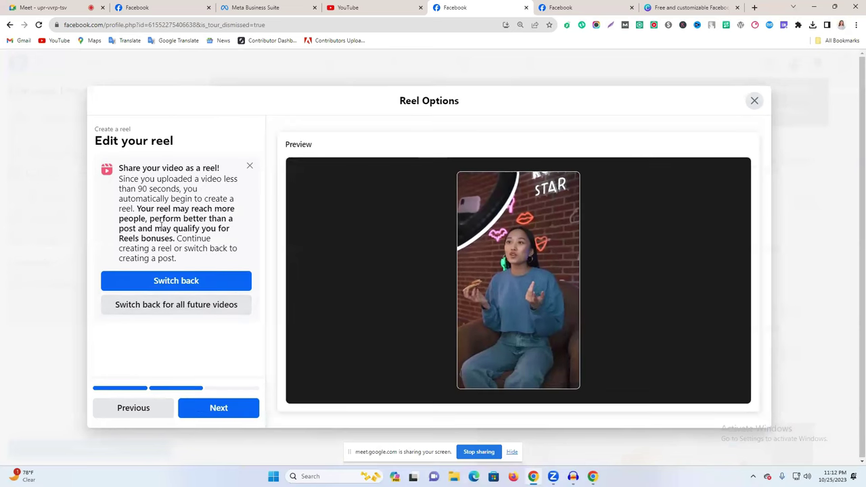
click(218, 408)
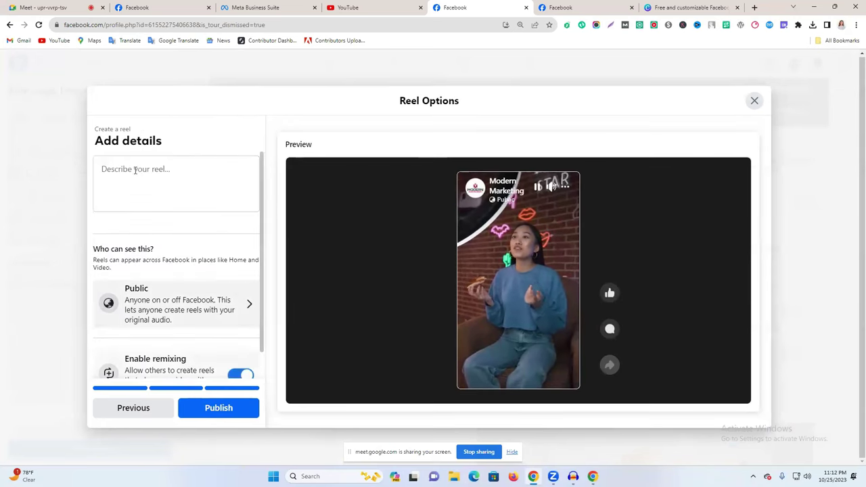
click(132, 168)
scroll(183, 325, down, 1)
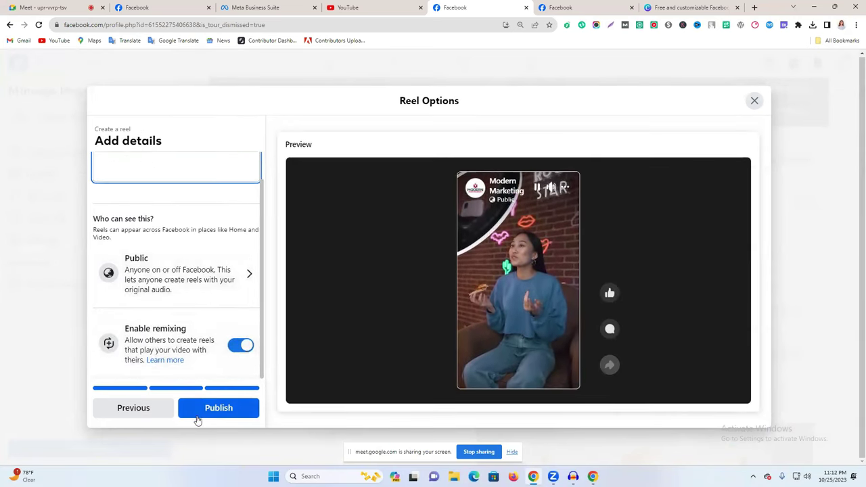
click(201, 409)
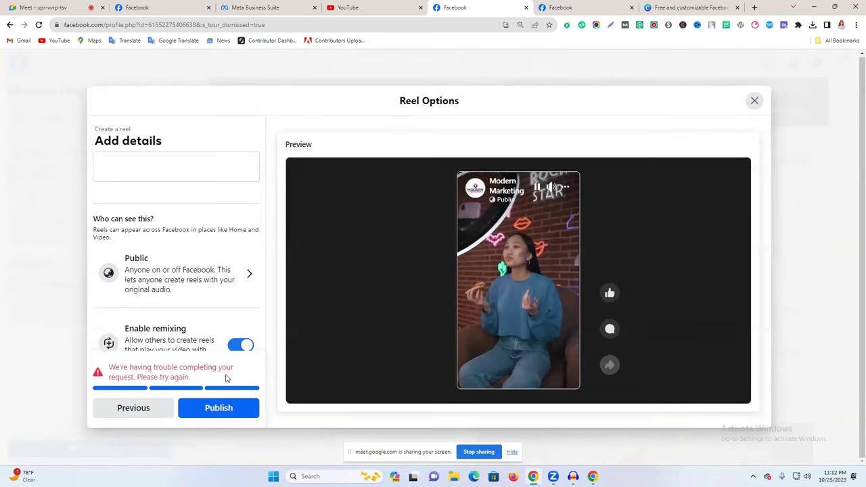
click(754, 101)
click(281, 5)
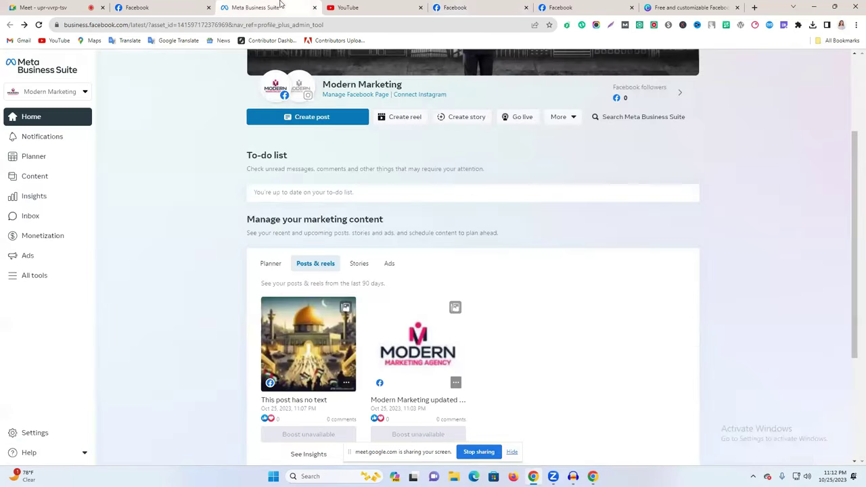
Create a Business Suite post with the pexels-ivan-samkov video uploaded from Downloads.
click(295, 119)
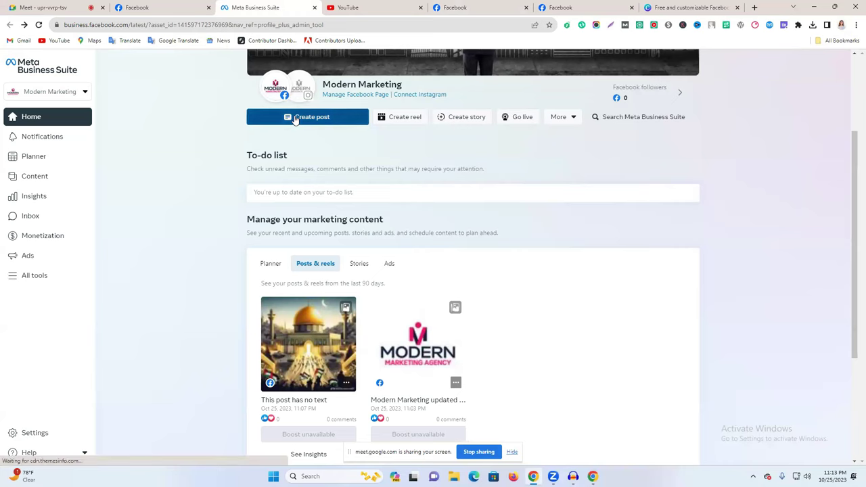
click(120, 182)
click(149, 203)
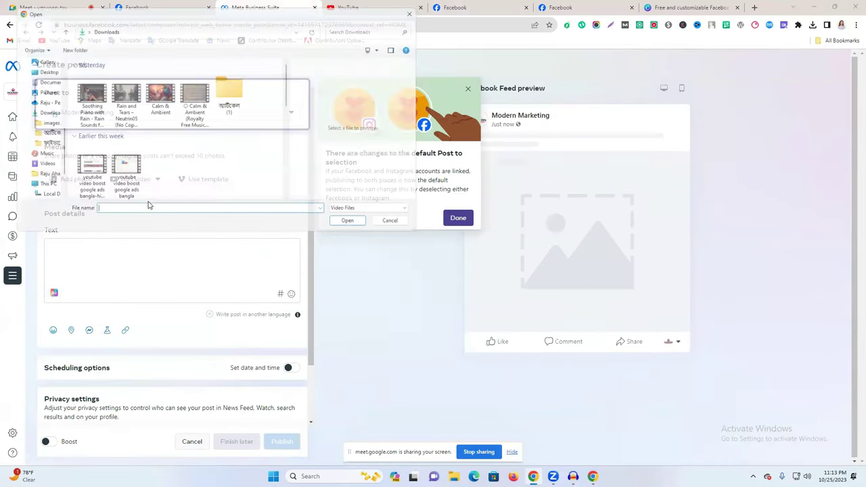
scroll(124, 151, down, 5)
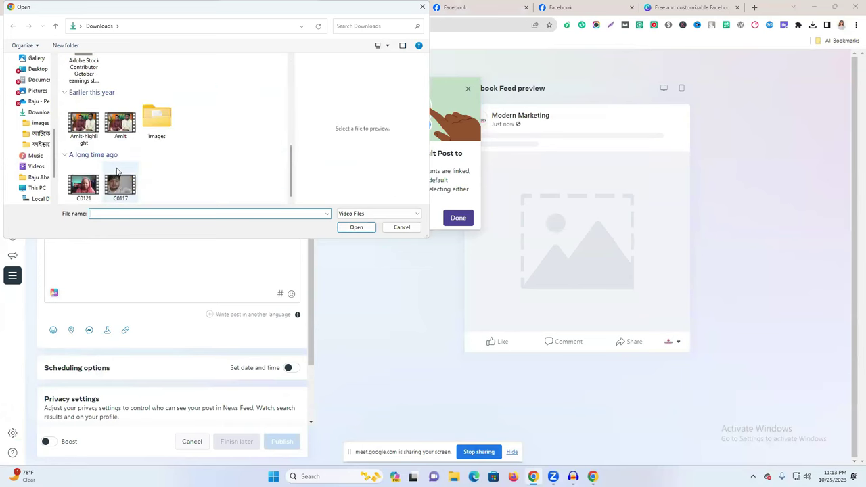
scroll(122, 174, up, 5)
click(88, 102)
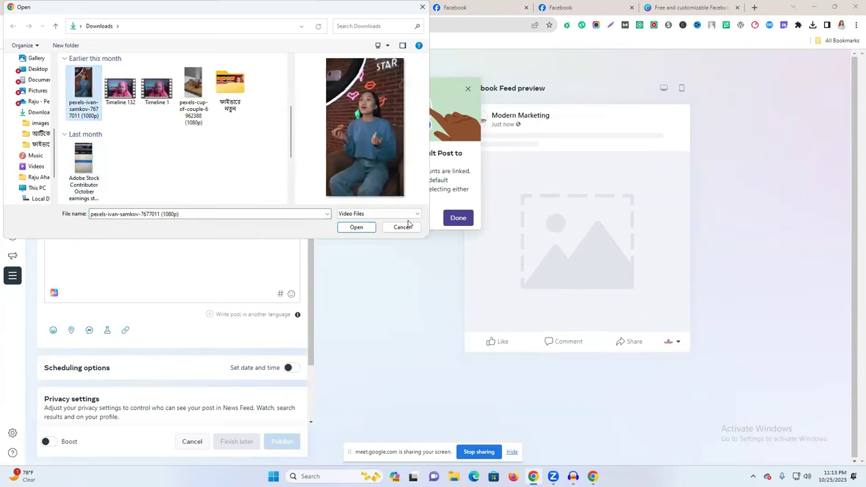
click(358, 230)
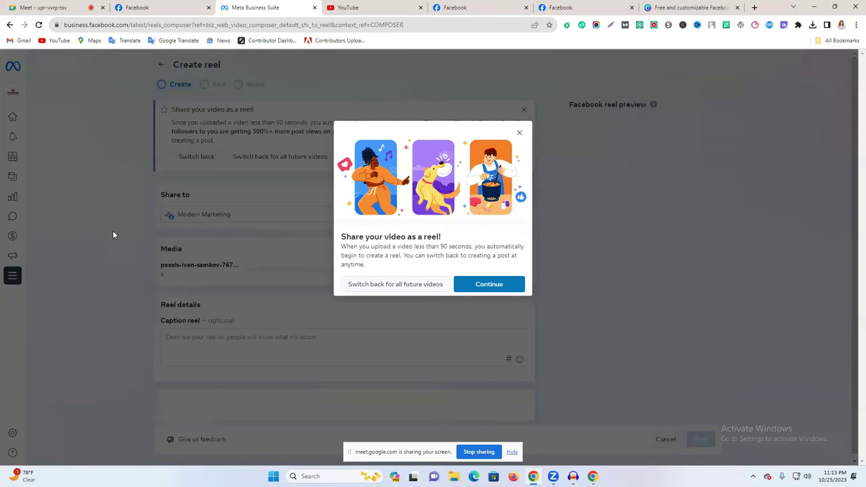
Accept sharing the video as a reel and dismiss the hashtag tip in the Create step.
click(482, 286)
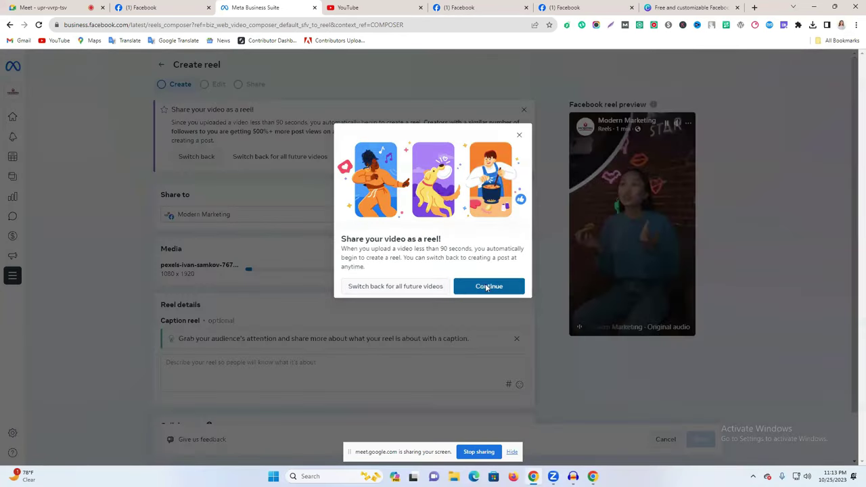
scroll(414, 260, down, 1)
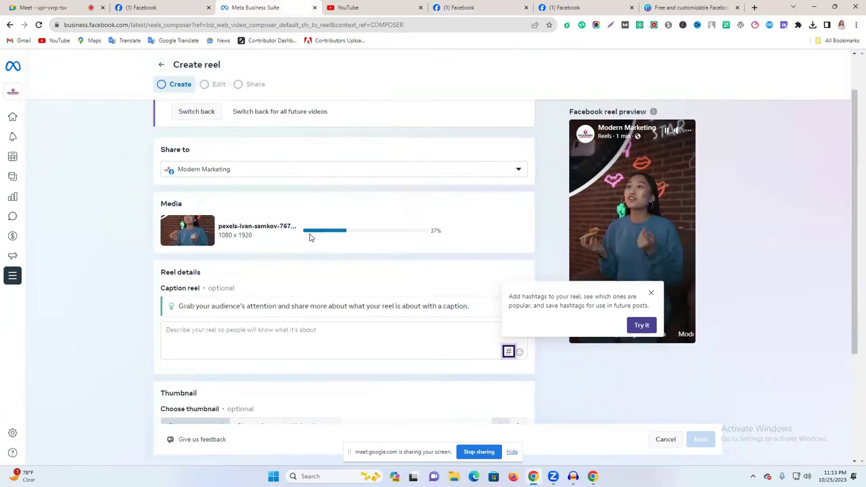
click(651, 293)
scroll(270, 331, down, 2)
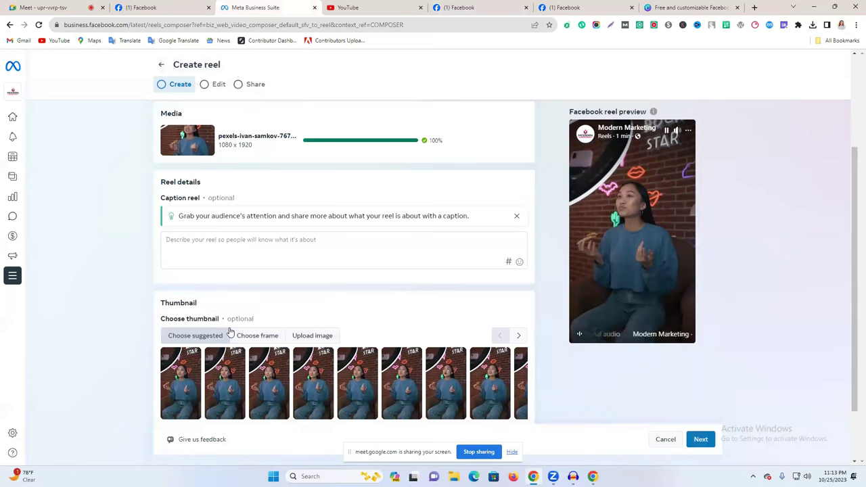
scroll(228, 332, down, 1)
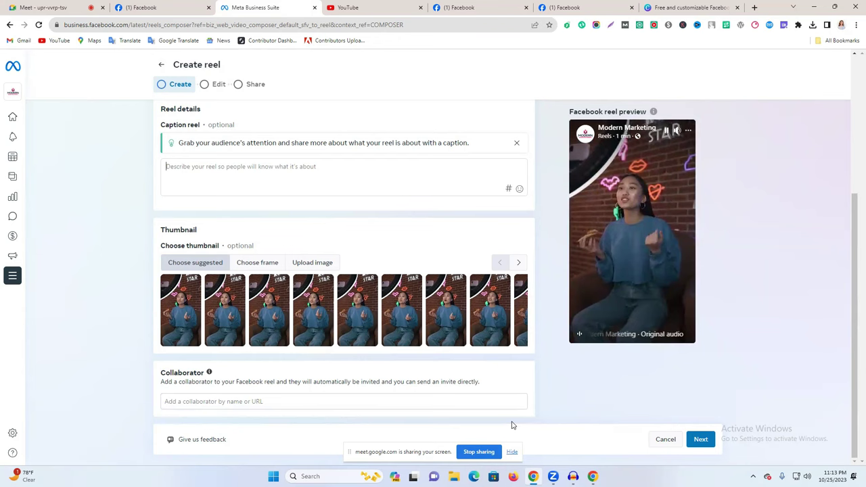
click(228, 401)
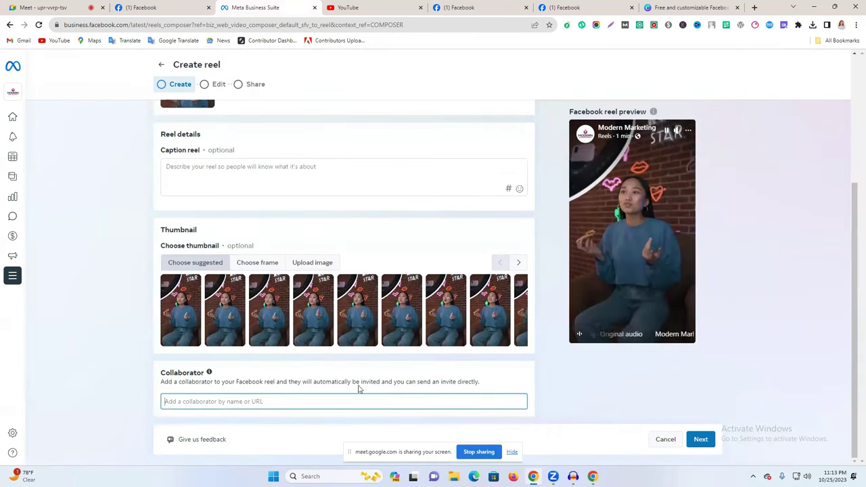
Switch on Audio enhancement in the Edit step and advance to the Share step.
click(701, 440)
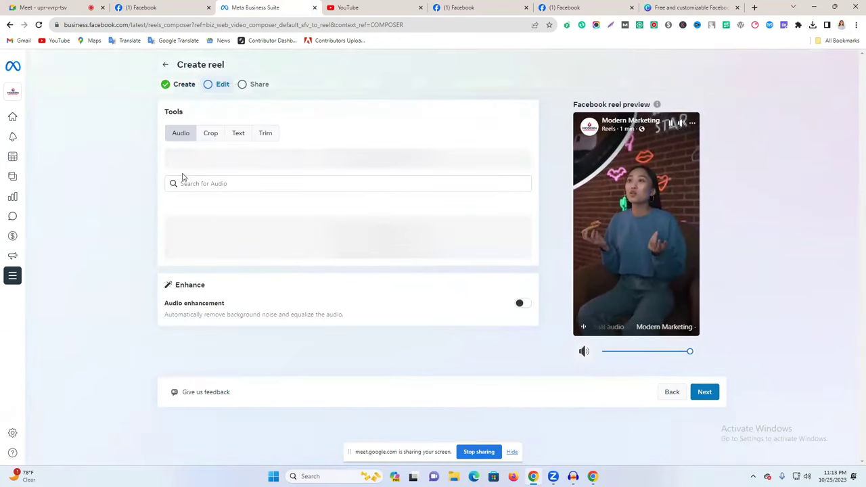
scroll(227, 311, down, 2)
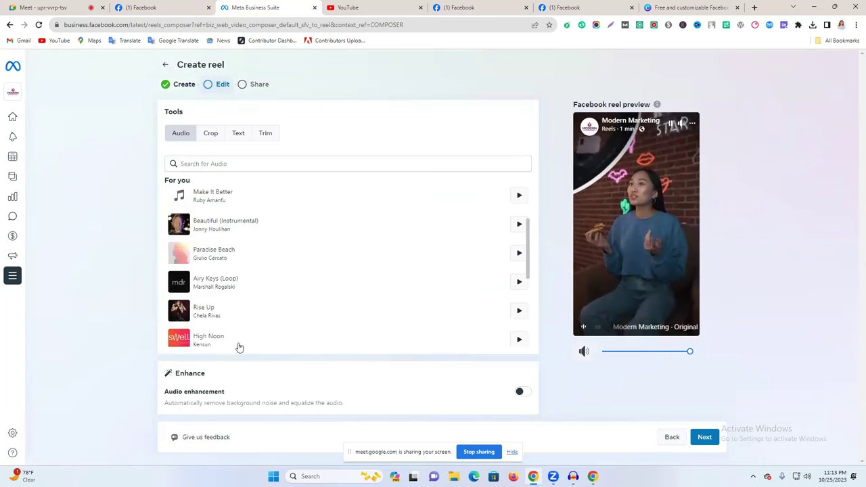
scroll(225, 331, down, 4)
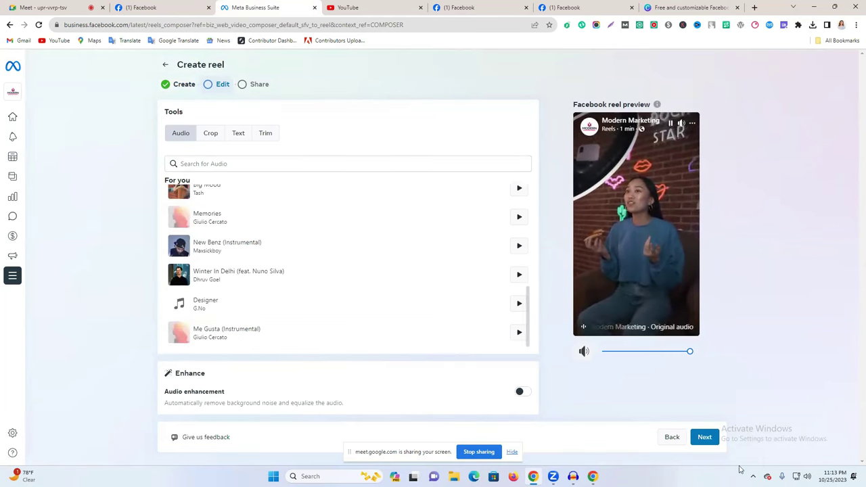
click(522, 394)
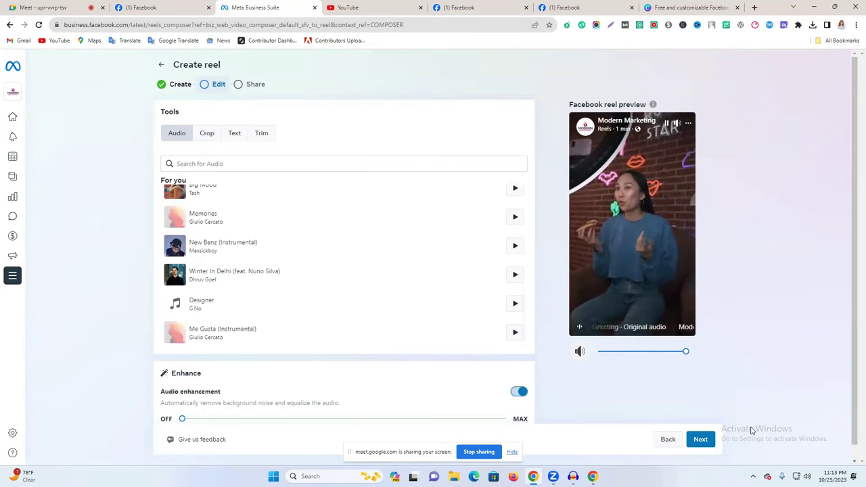
click(701, 440)
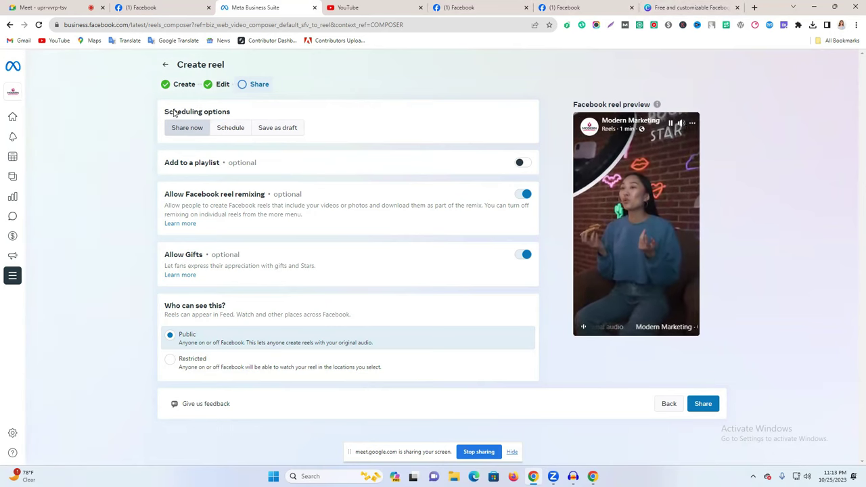
Leave the reel composer via Home, dismiss the exit warning, and open the Planner.
mouse_move(2, 125)
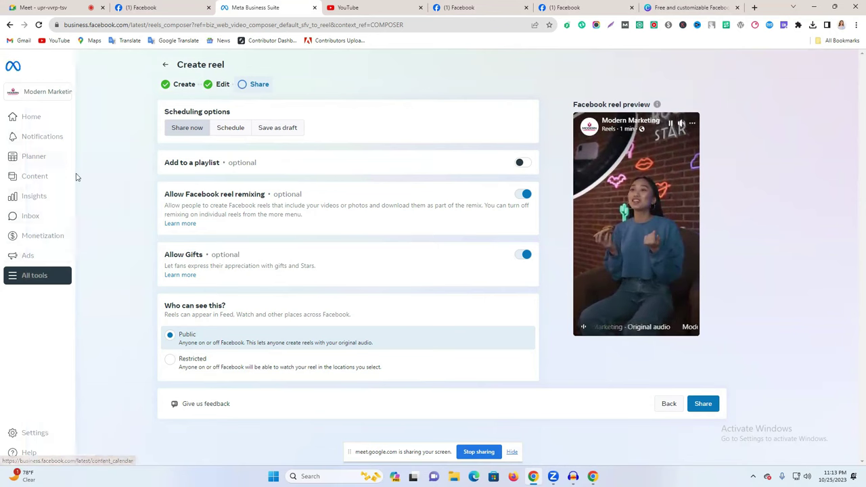
click(15, 117)
key(Escape)
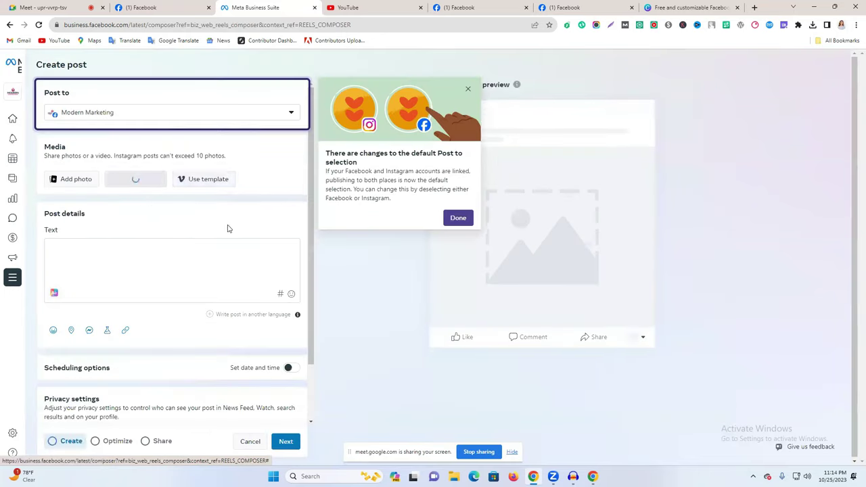
click(27, 159)
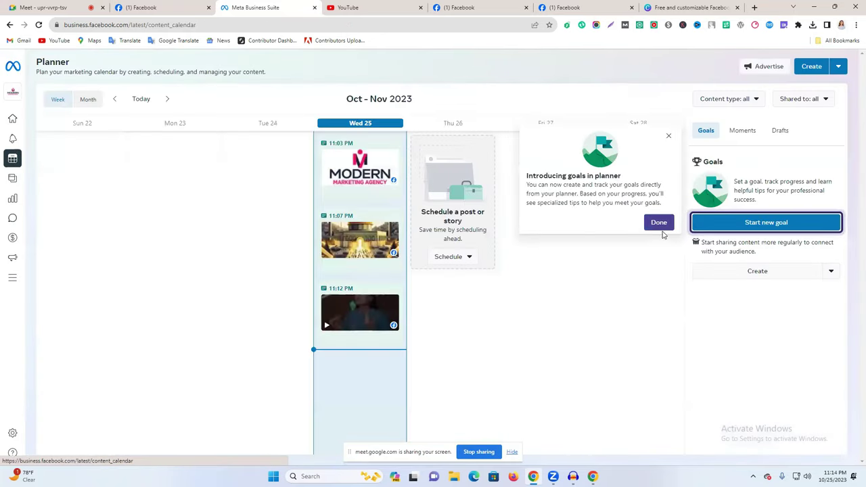
Dismiss the planner goals intro, browse Moments and Drafts, and start a post for Oct 28, 10:00 AM.
click(660, 225)
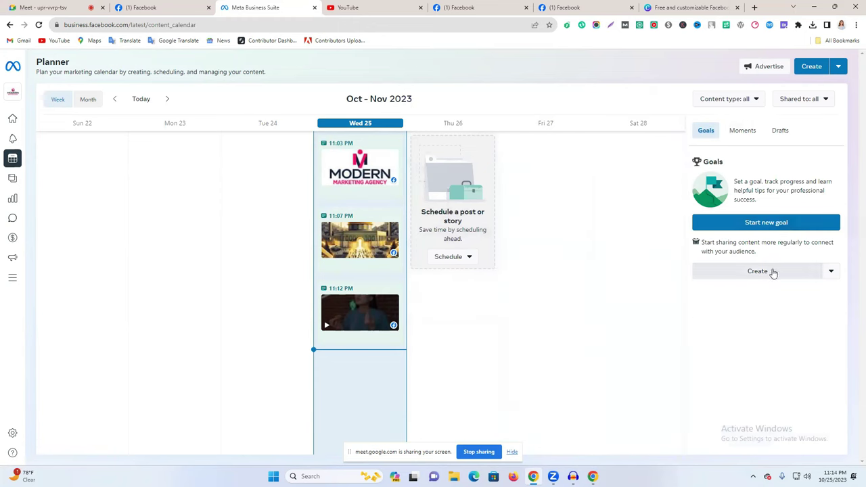
click(743, 130)
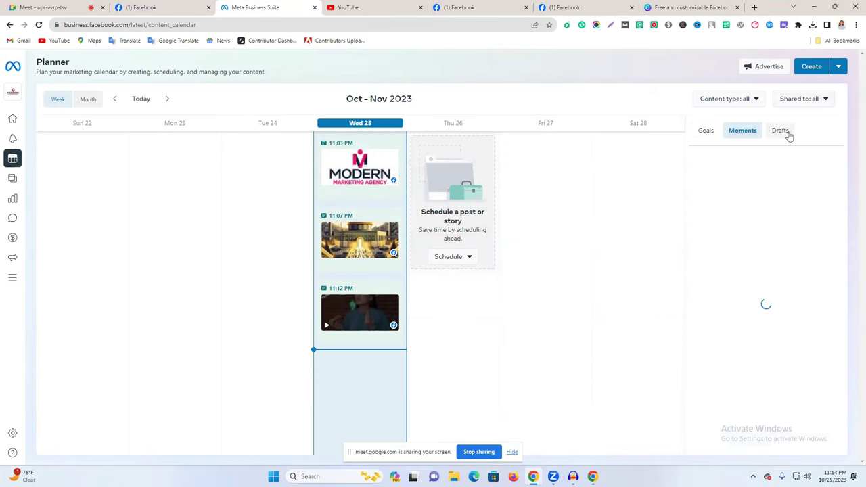
click(780, 131)
click(608, 188)
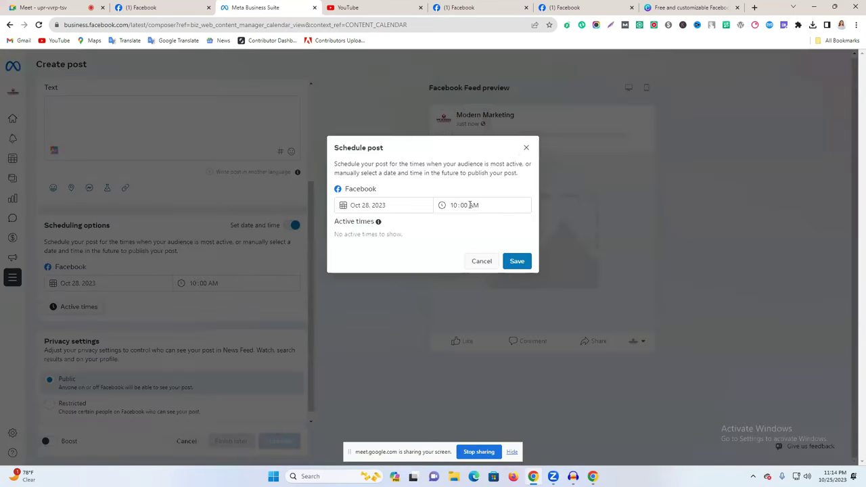
click(527, 148)
mouse_move(23, 170)
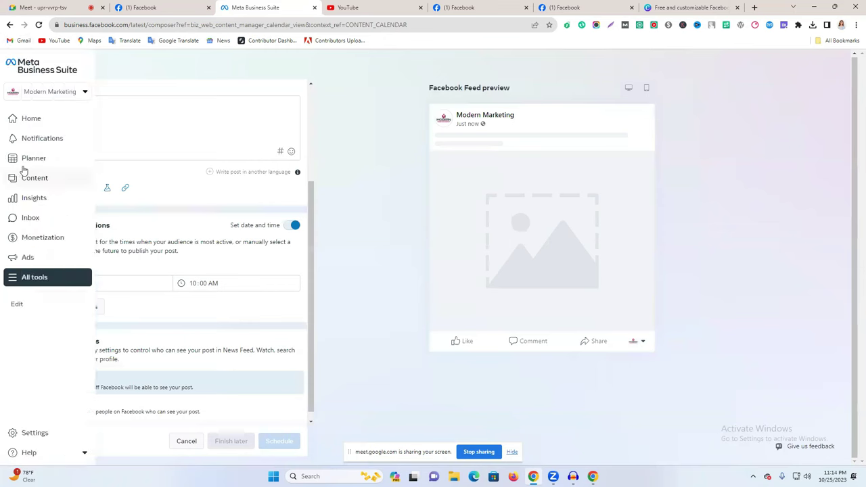
Go to Insights, dismiss the last-week review, and open the Monetization overview.
click(34, 199)
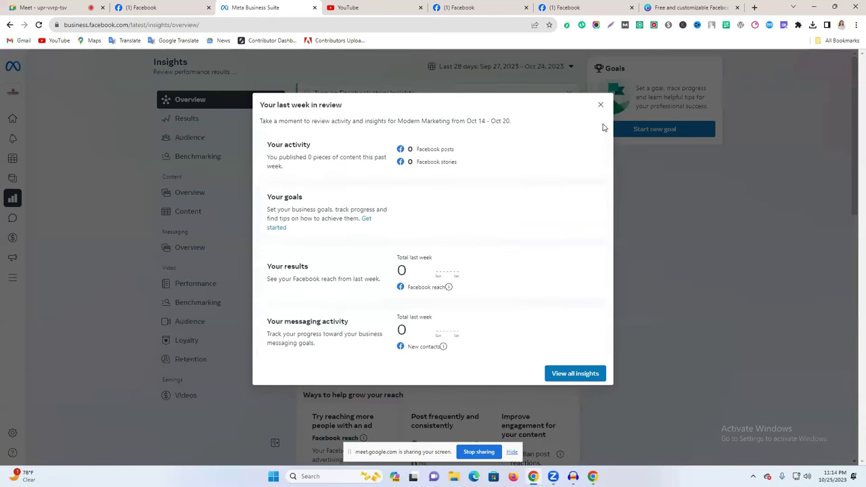
click(600, 106)
mouse_move(27, 219)
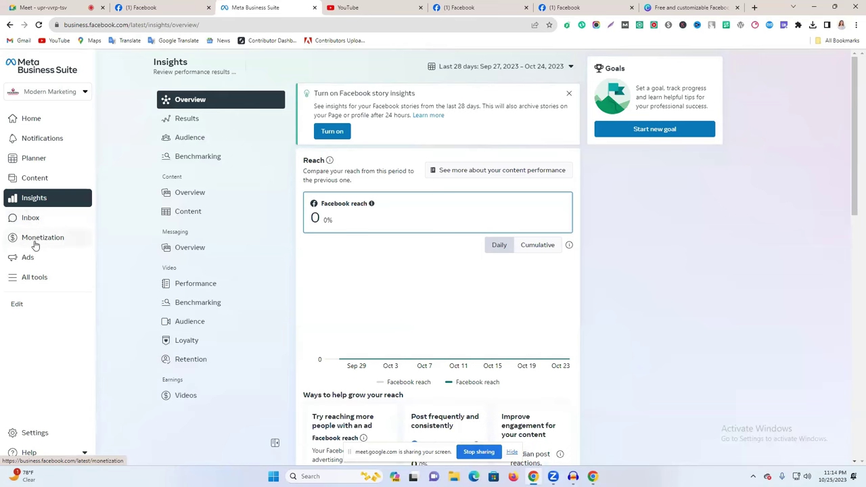
click(34, 244)
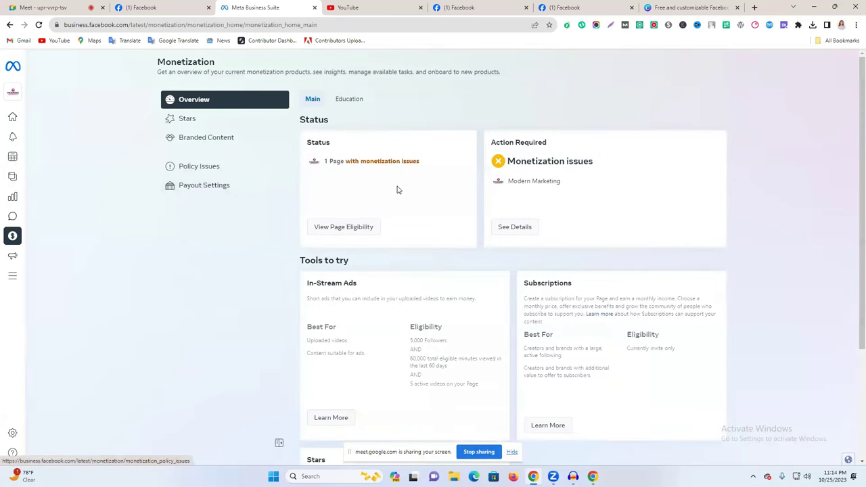
Highlight the In-Stream Ads requirements (5,000 followers, 60,000 minutes) and the monetization issues status.
scroll(371, 185, down, 2)
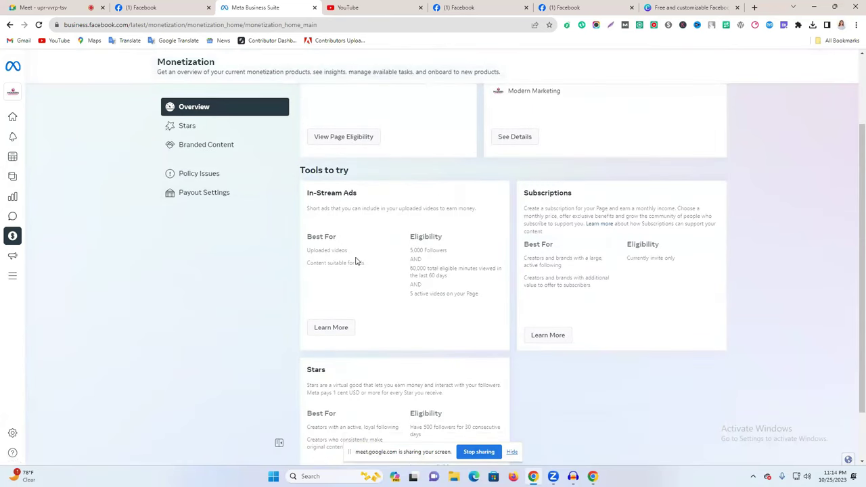
drag(309, 195, 359, 194)
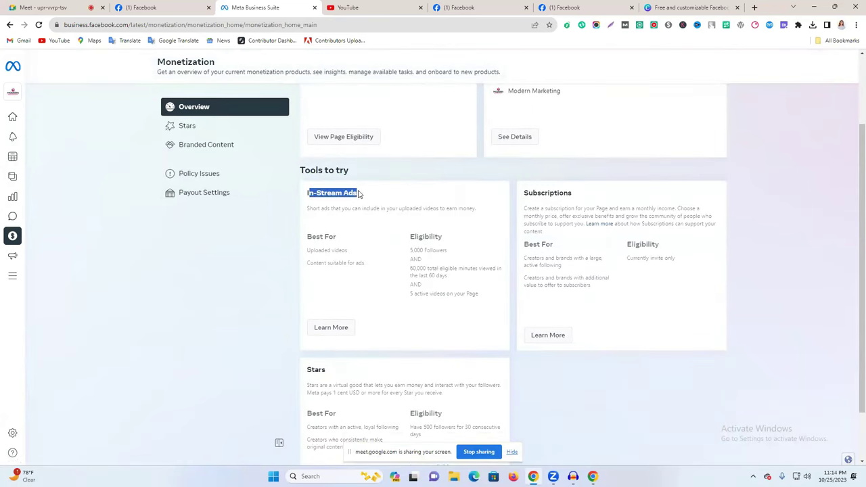
drag(419, 249, 418, 273)
triple_click(418, 268)
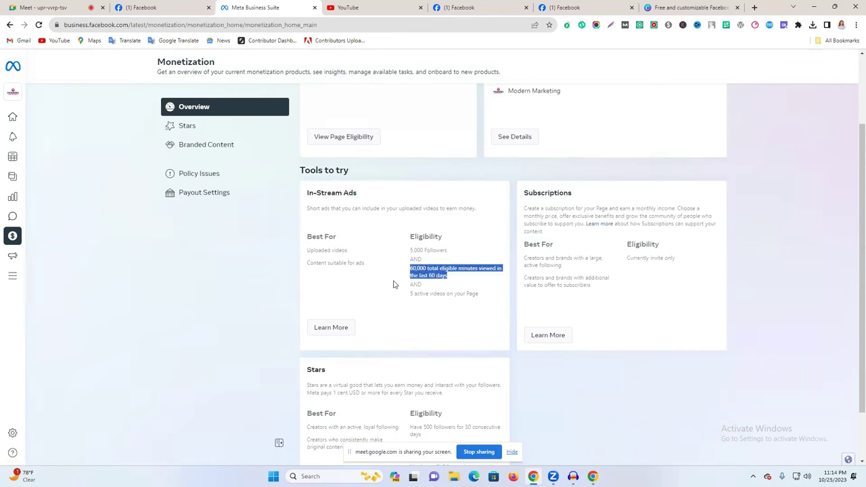
scroll(400, 231, down, 1)
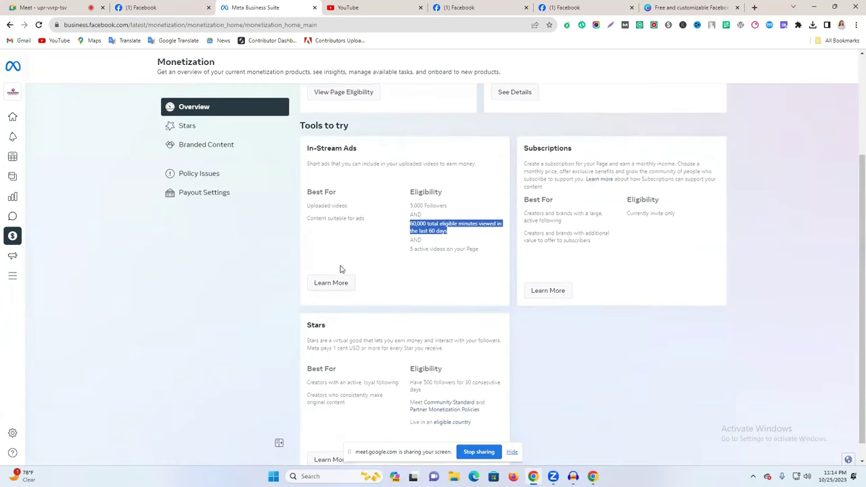
scroll(379, 260, up, 3)
drag(346, 162, 384, 170)
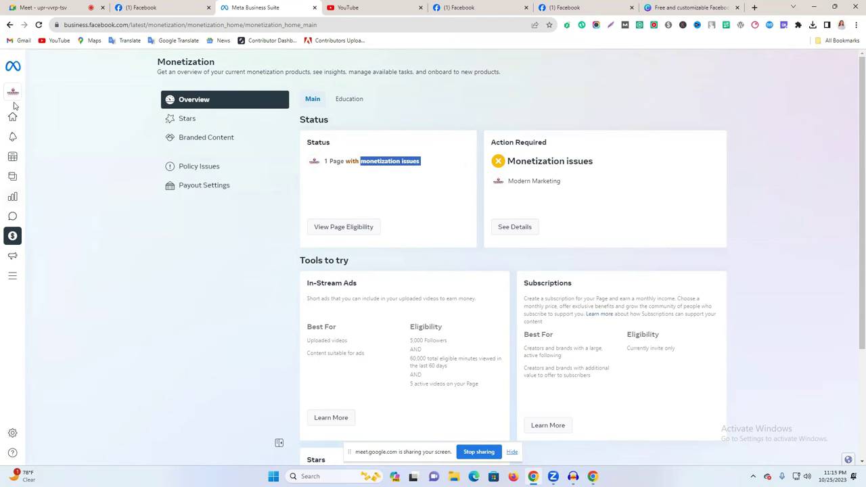
Go back three pages from Monetization to Business Suite home, then switch to the Facebook Professional dashboard.
click(7, 24)
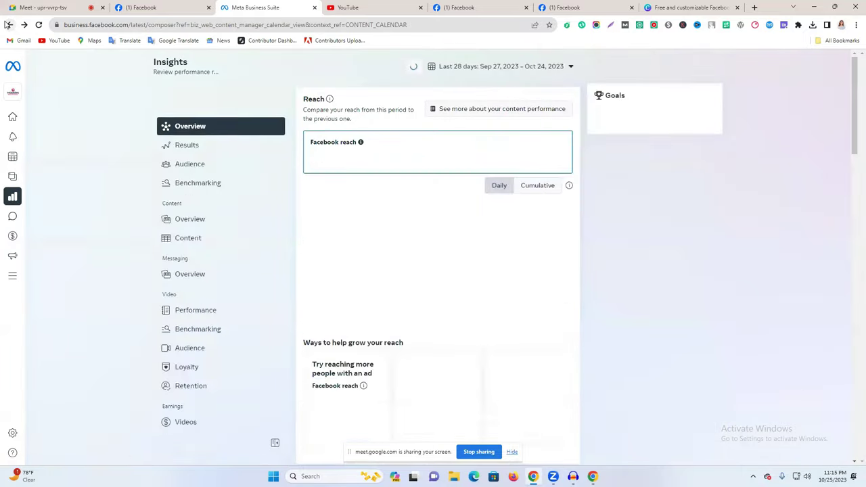
click(7, 24)
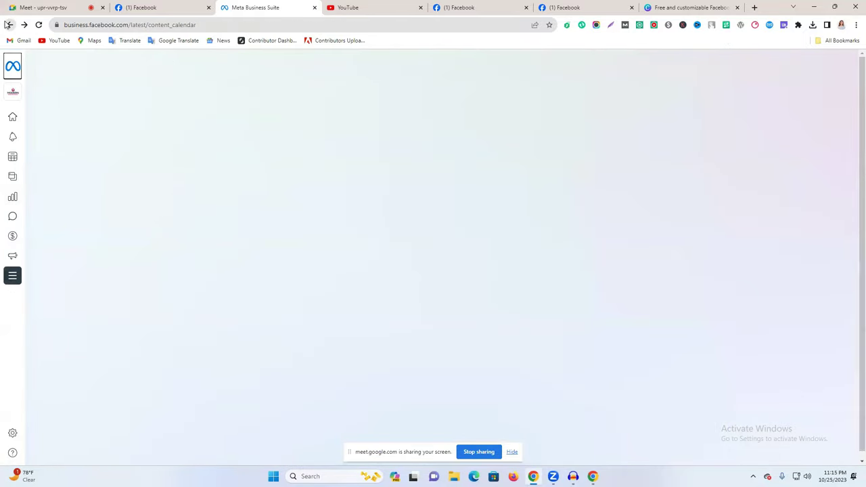
click(7, 24)
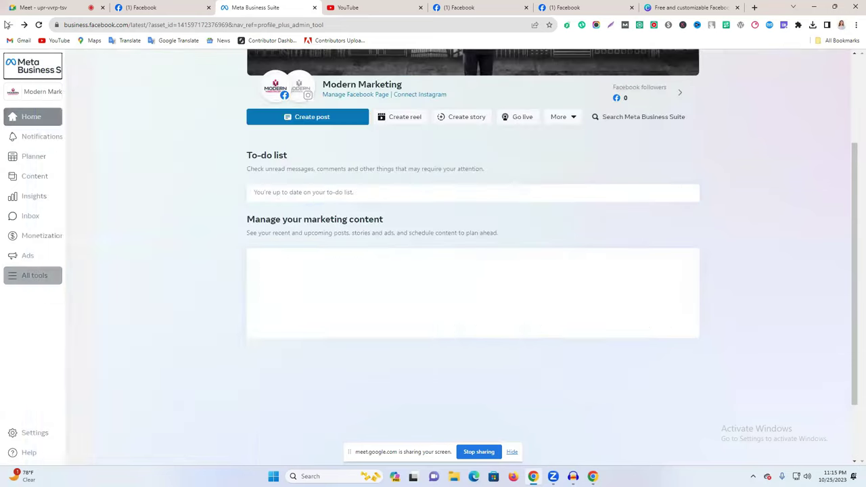
click(161, 8)
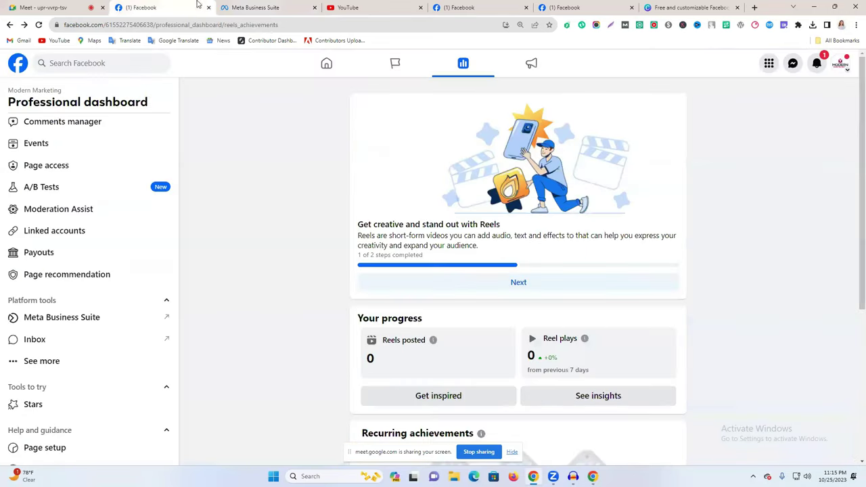
Close the Meta Business Suite tab and open Stars from the dashboard's Tools to try.
click(311, 9)
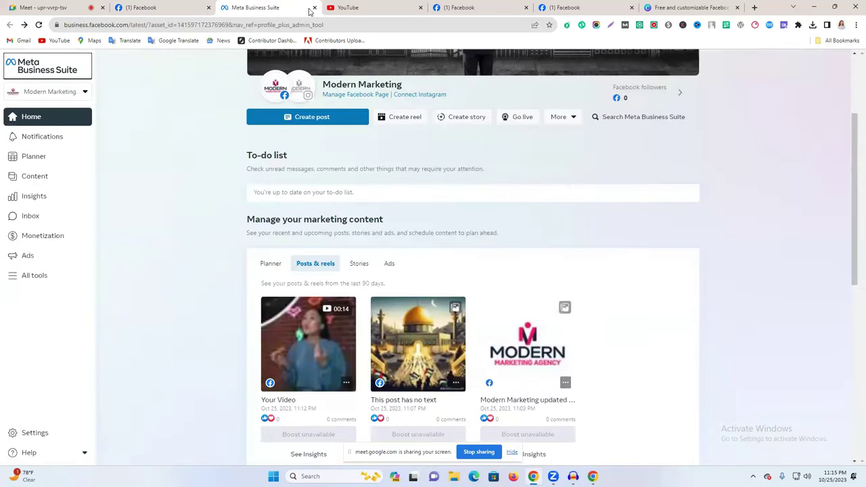
key(ctrl+Tab)
click(200, 5)
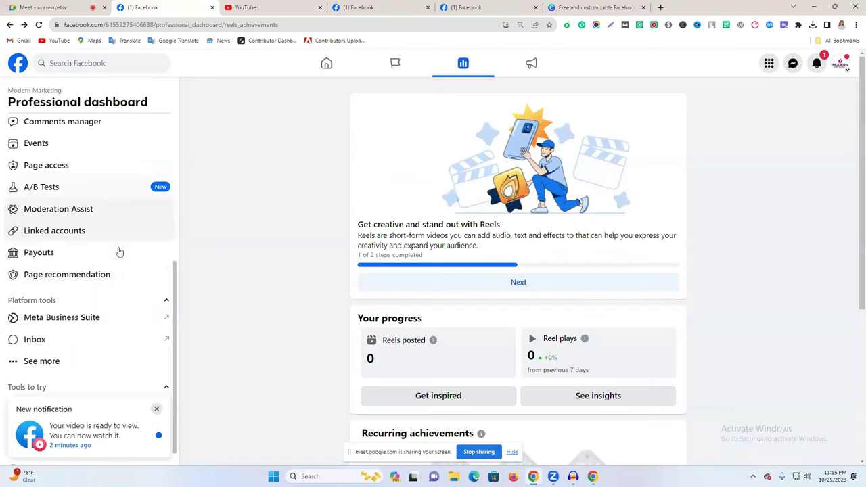
scroll(68, 318, down, 1)
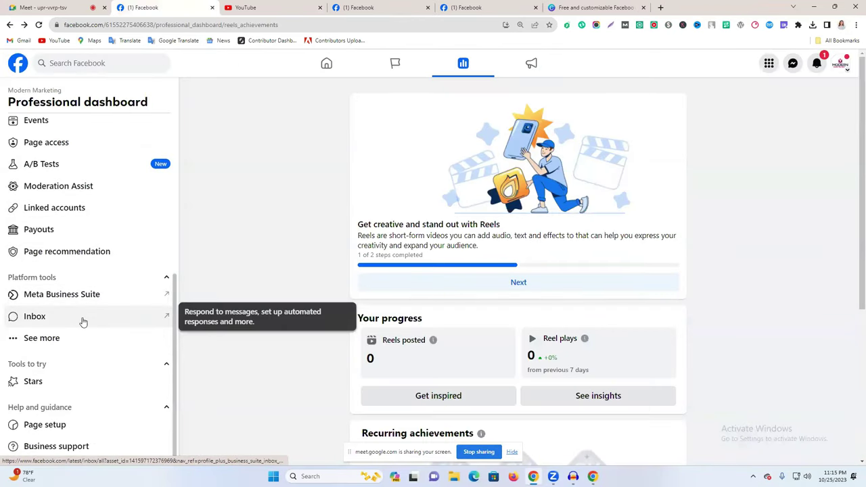
click(52, 384)
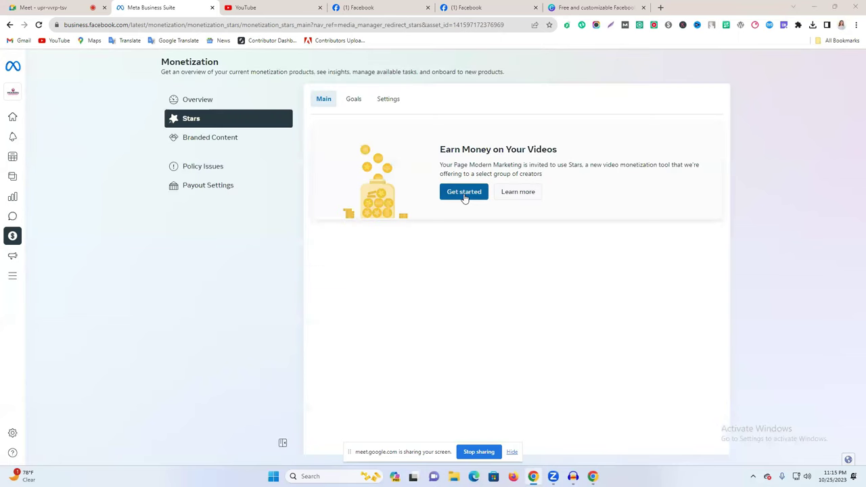
Start Stars setup, dismiss the Page eligibility details, and go back two pages to the dashboard.
click(464, 193)
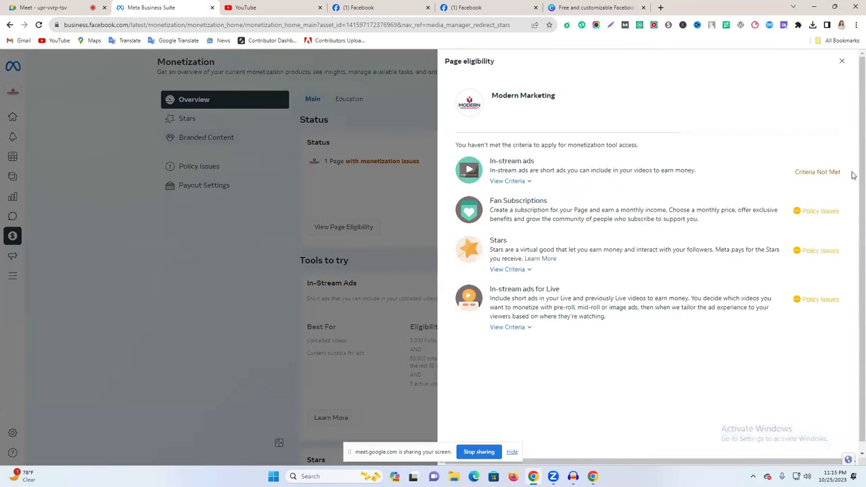
click(250, 198)
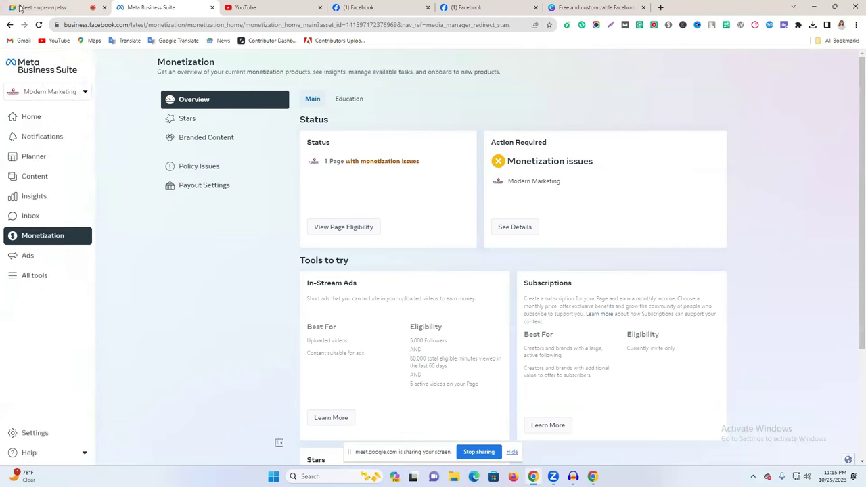
click(10, 25)
click(9, 25)
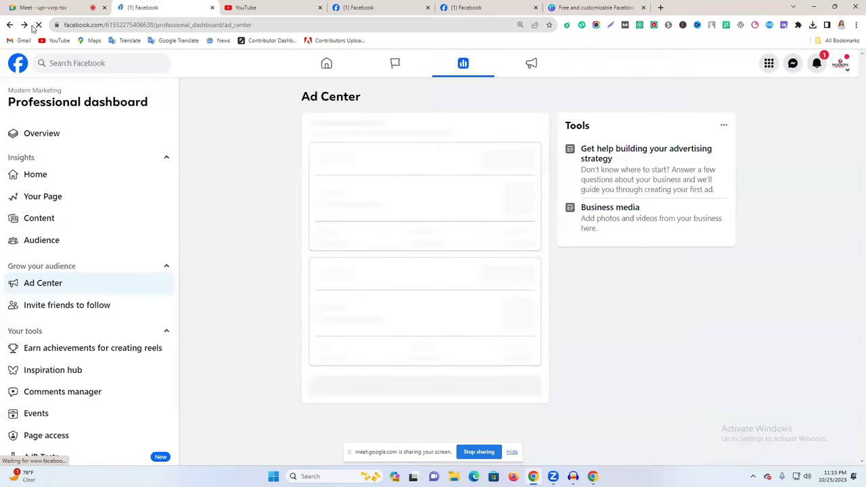
Expand the dashboard's platform tools, go to the Modern Marketing Page, and open its Settings.
scroll(79, 383, down, 3)
scroll(79, 383, down, 1)
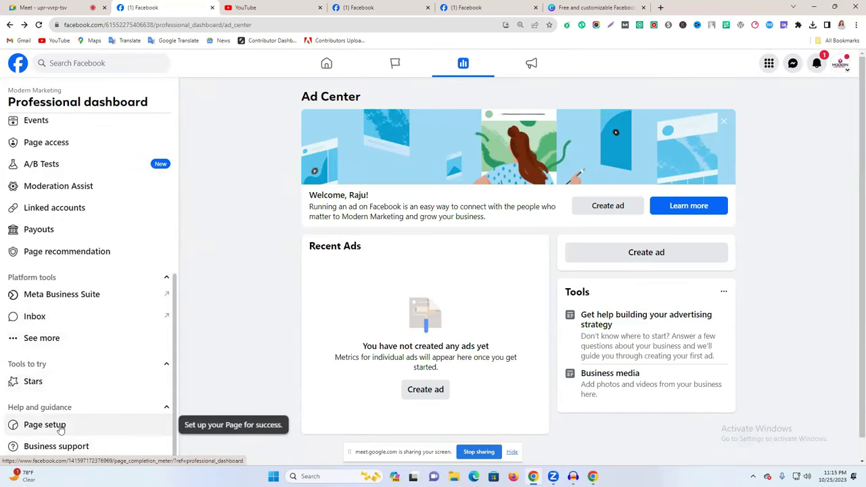
click(64, 341)
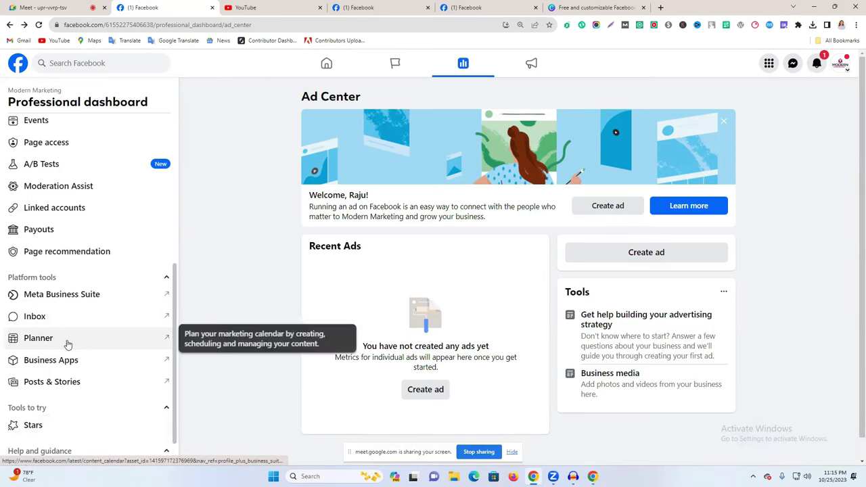
scroll(67, 345, down, 1)
scroll(68, 342, up, 5)
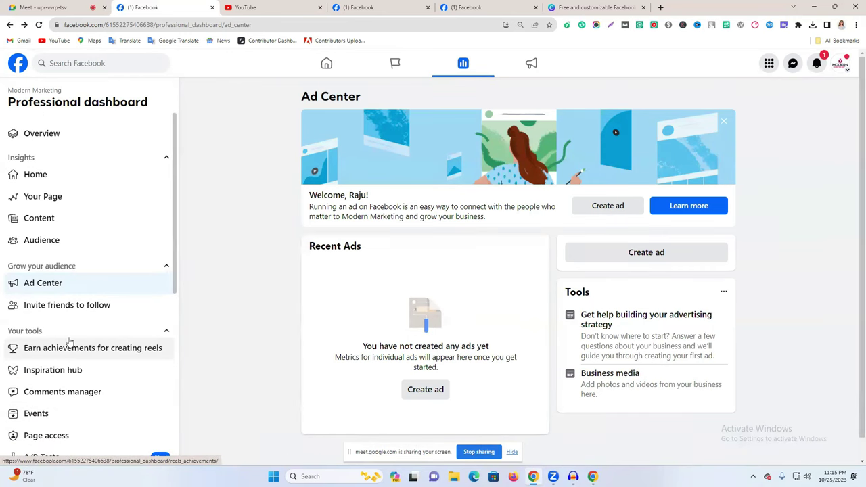
click(54, 178)
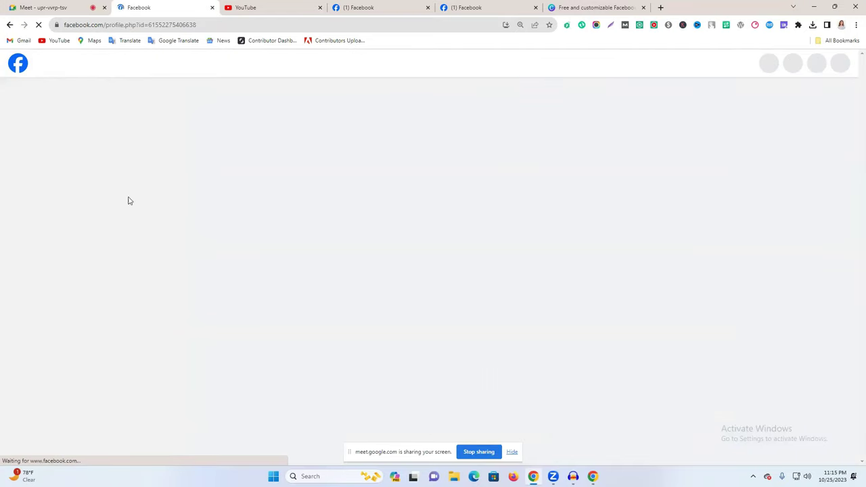
scroll(220, 259, down, 3)
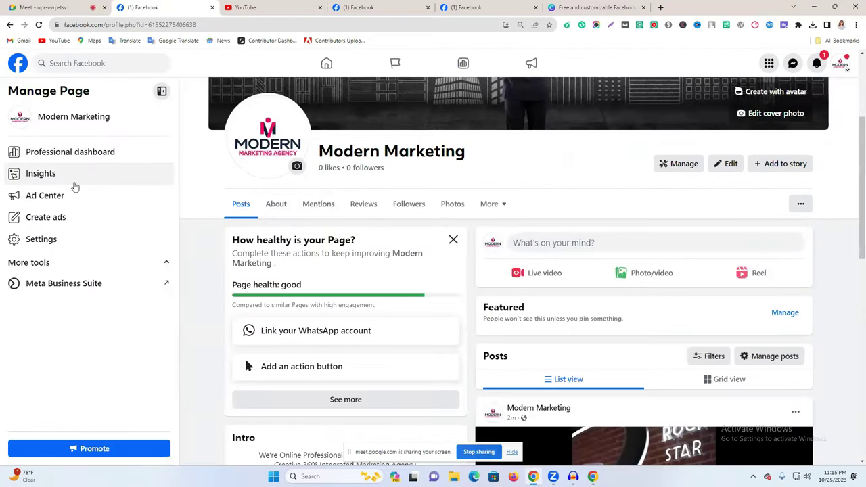
click(50, 245)
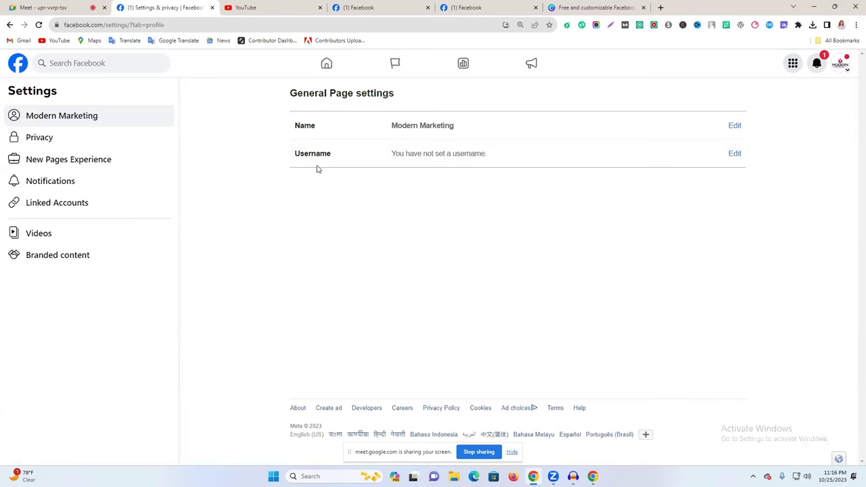
Set and save the Page username as modernmarketingagencybd once it shows available.
click(735, 155)
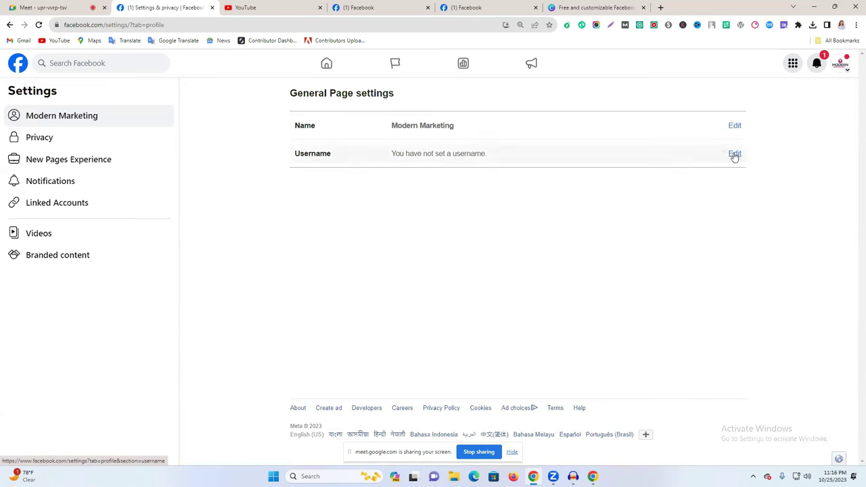
click(487, 193)
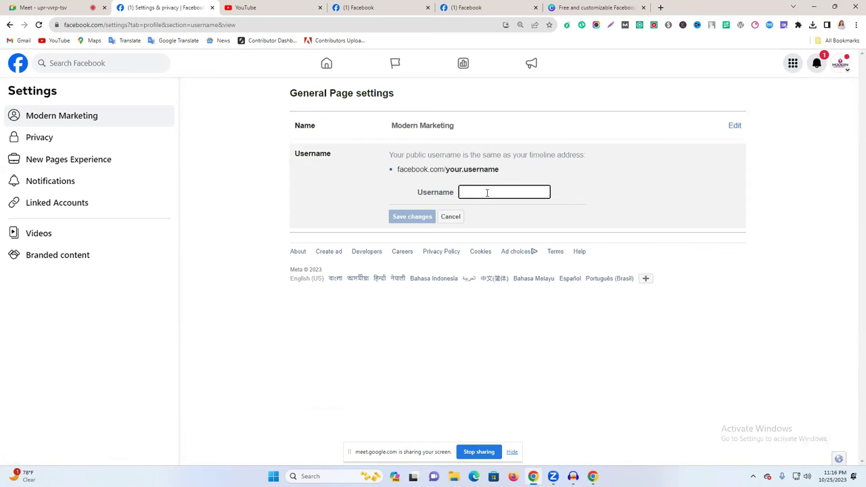
text(modernmarketingagency)
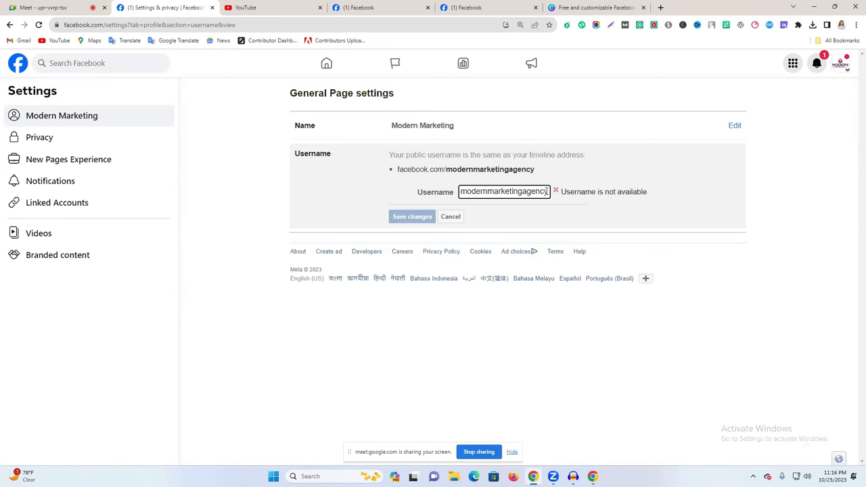
text(bd)
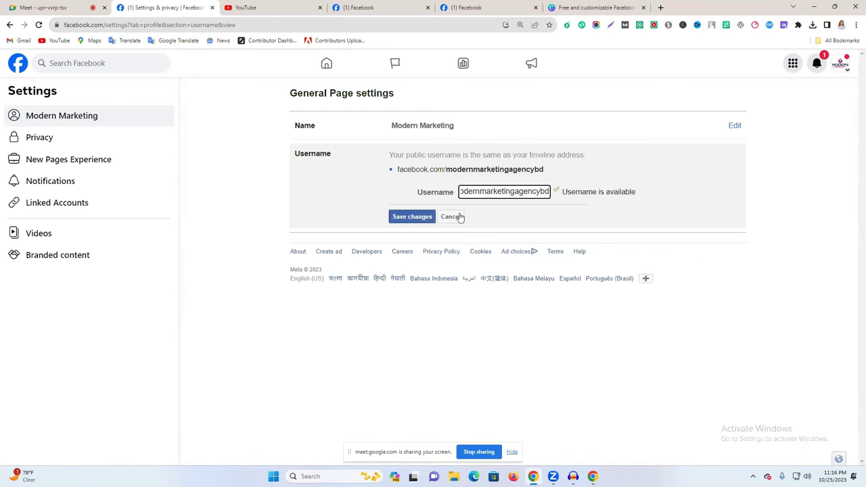
click(413, 217)
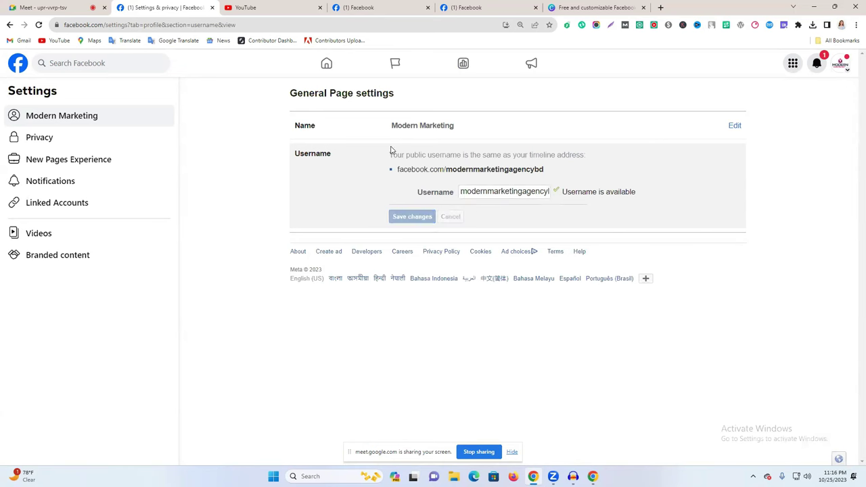
click(53, 121)
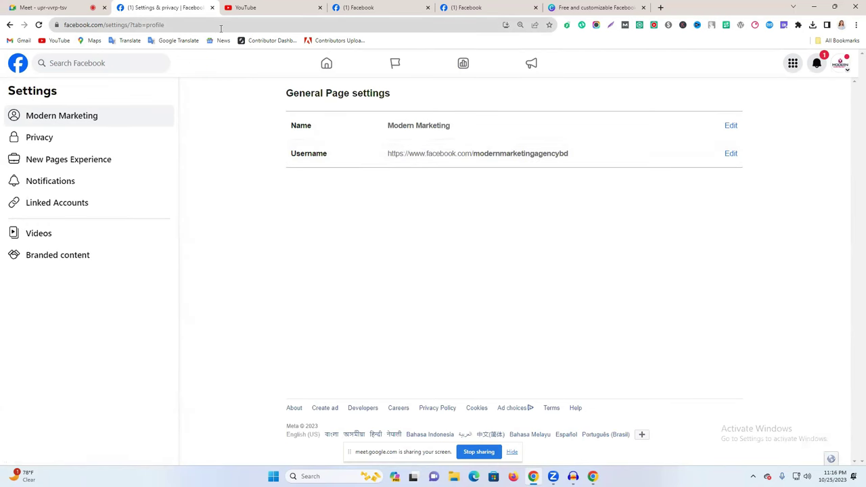
drag(575, 157, 458, 158)
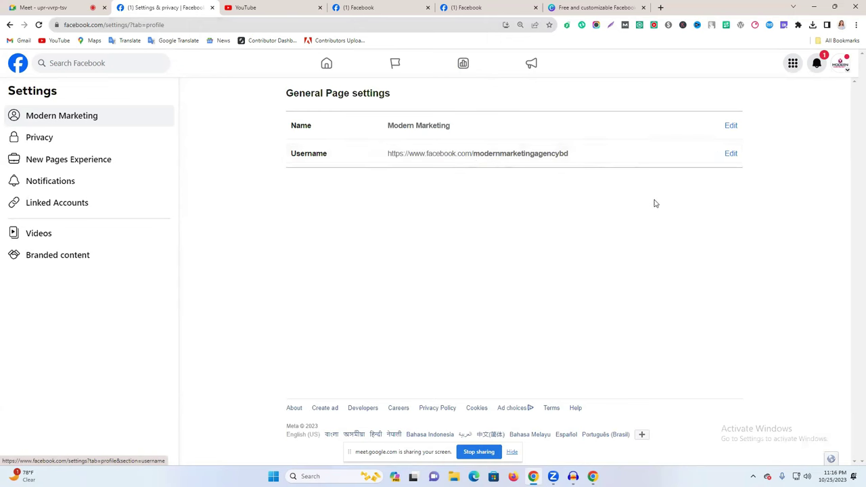
click(61, 137)
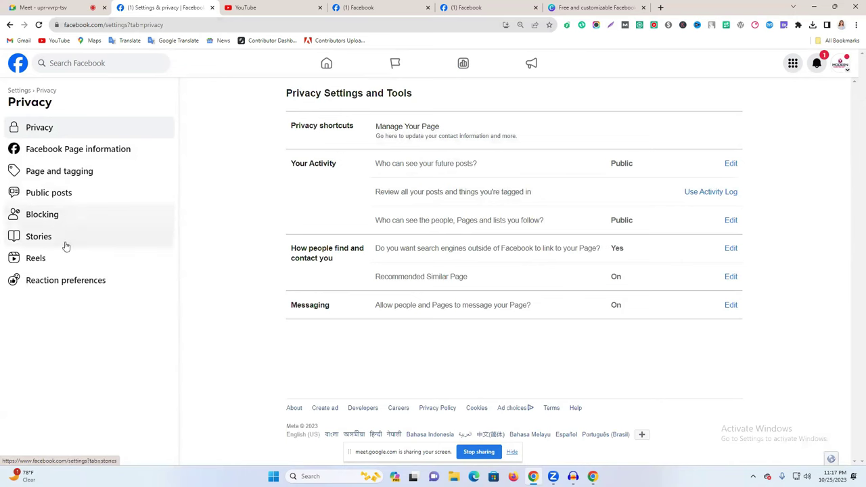
click(9, 25)
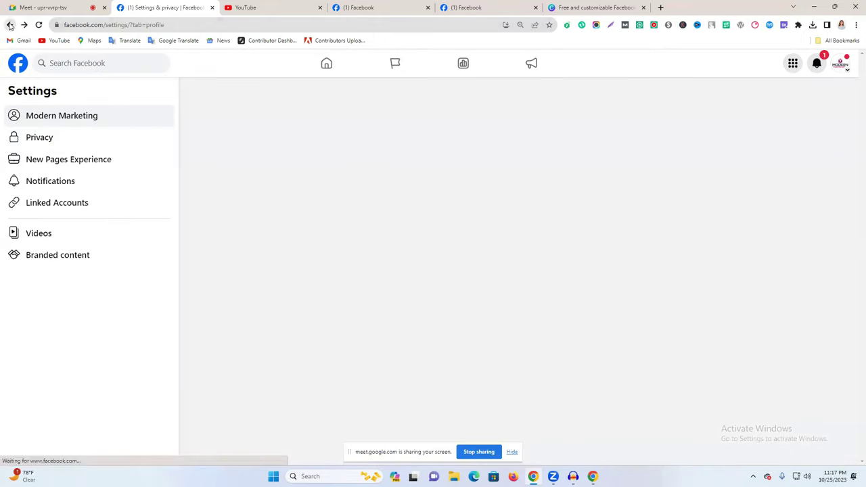
click(94, 160)
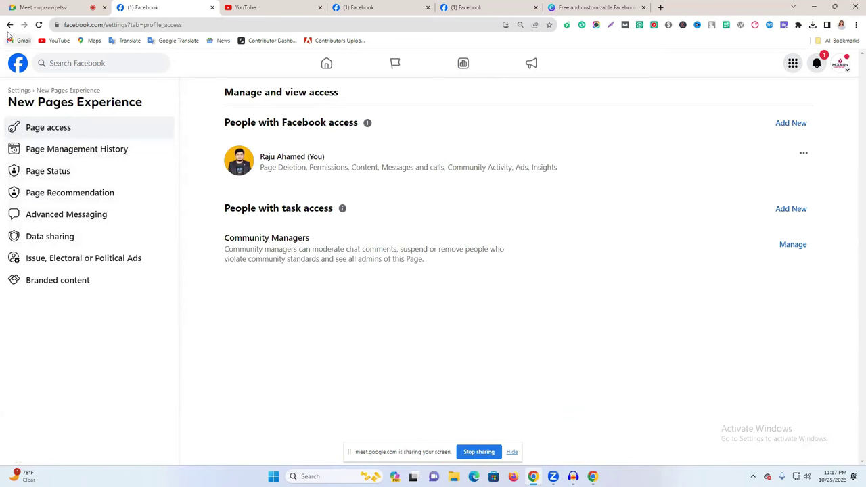
click(10, 25)
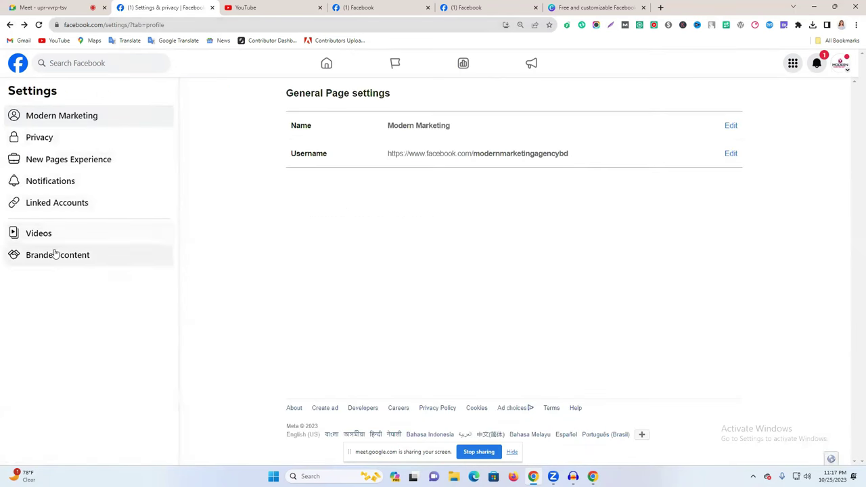
click(8, 25)
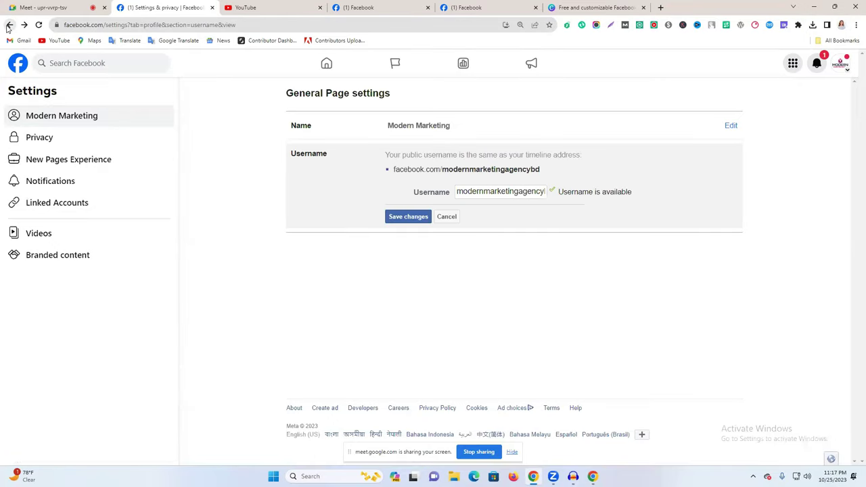
click(9, 25)
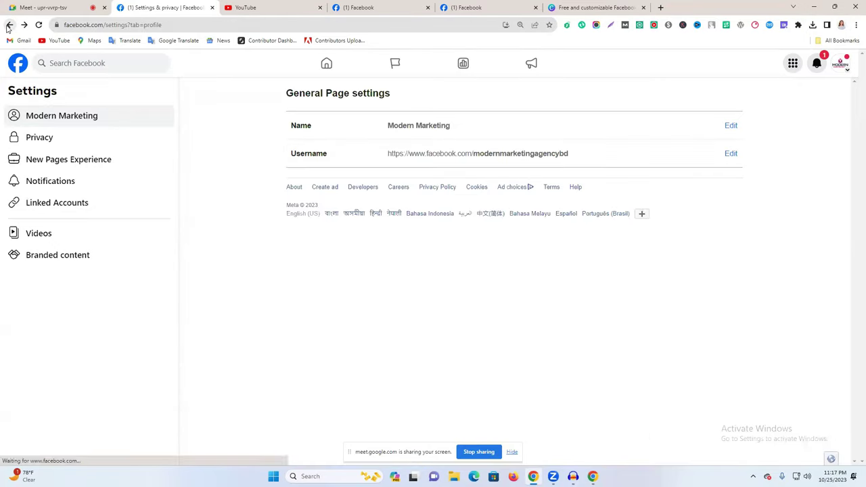
Return to the Modern Marketing Page and open its professional dashboard.
click(9, 25)
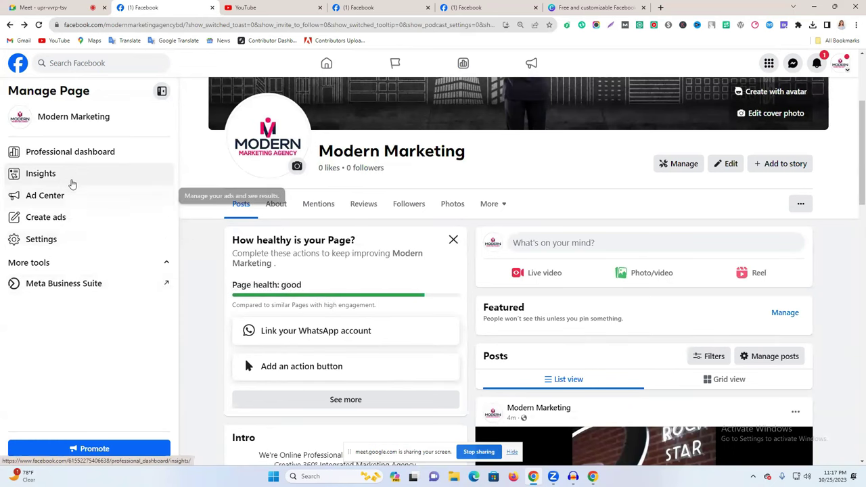
scroll(77, 196, down, 4)
scroll(298, 294, down, 4)
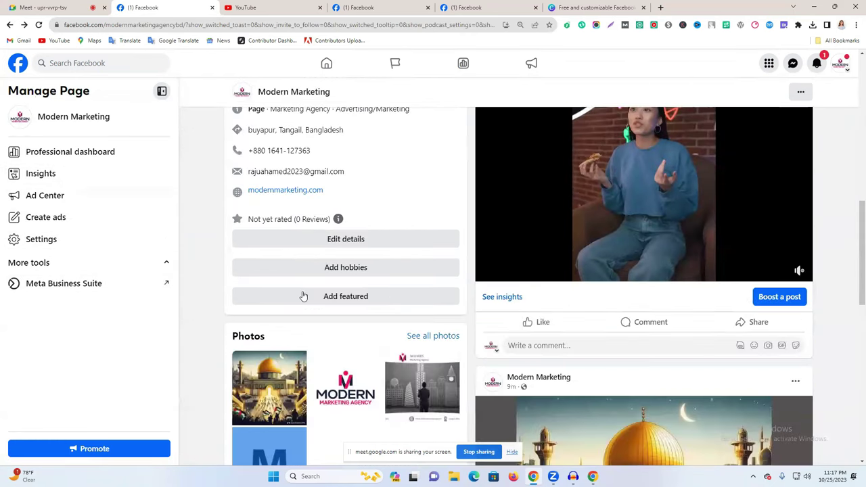
scroll(318, 307, up, 10)
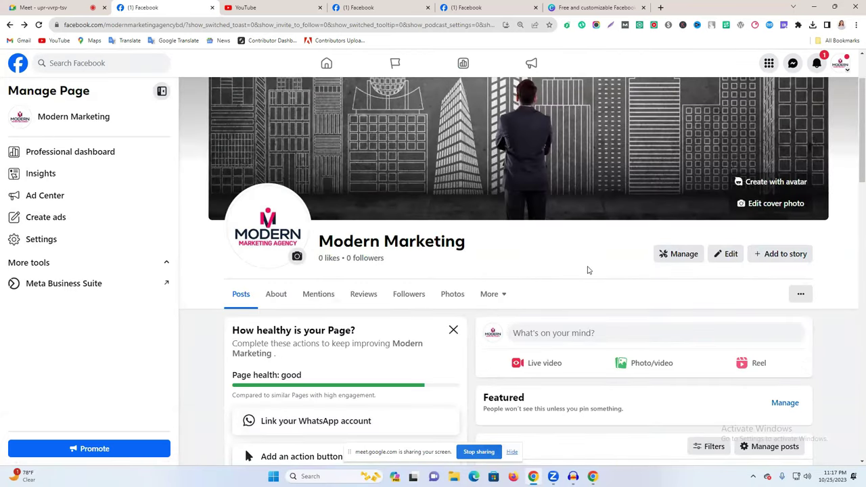
click(676, 259)
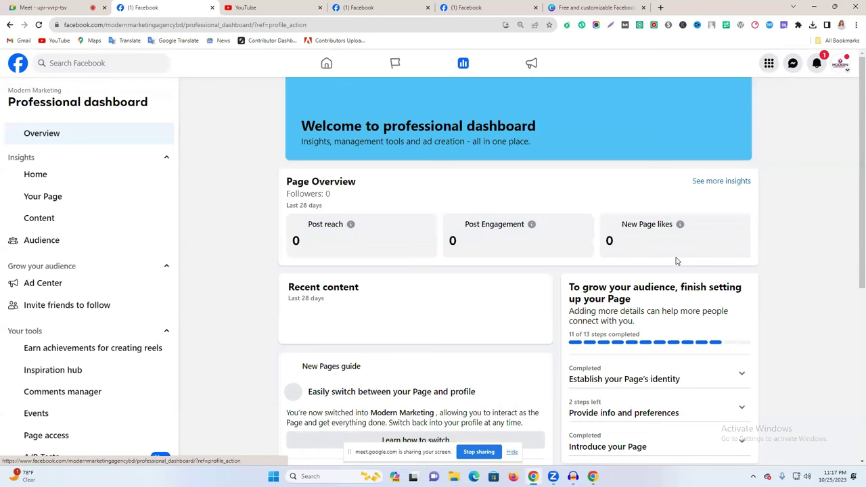
Review the Page setup progress of 11 of 13 steps, then return to the dashboard overview.
scroll(667, 257, down, 2)
scroll(106, 313, down, 2)
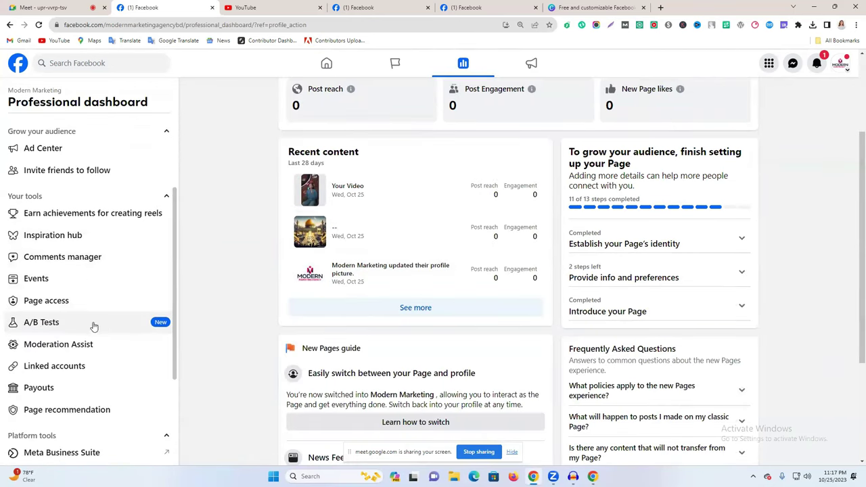
scroll(99, 330, down, 2)
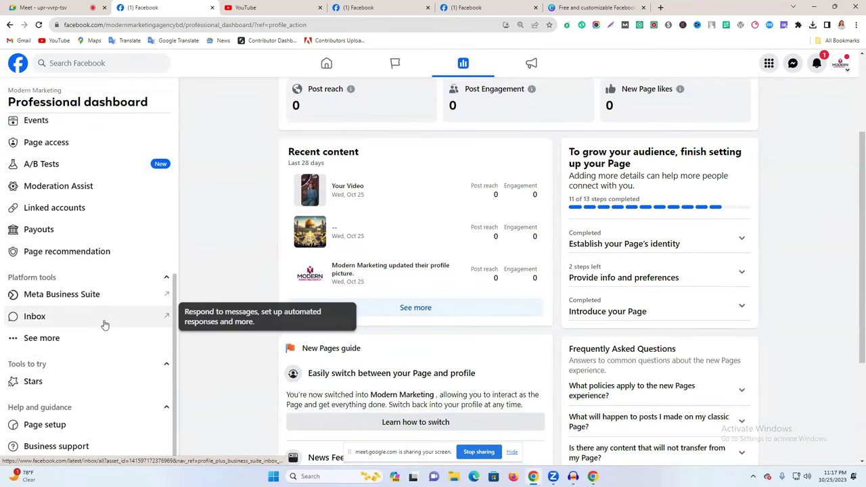
click(53, 426)
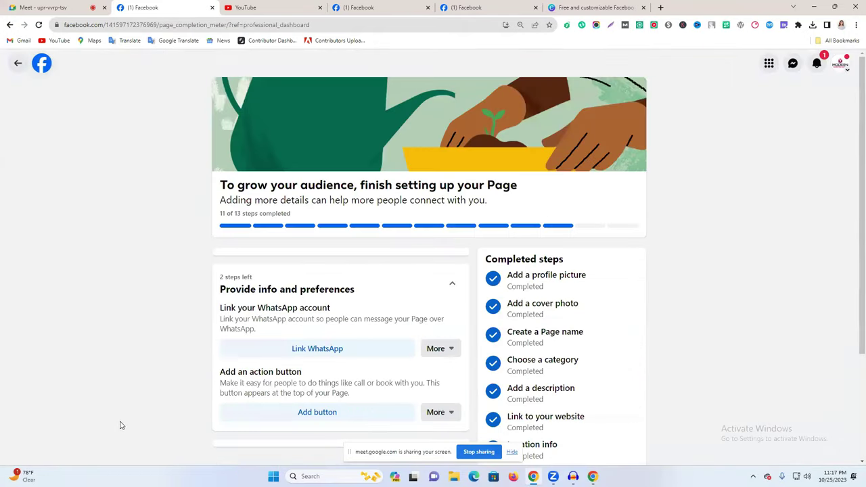
scroll(392, 325, down, 3)
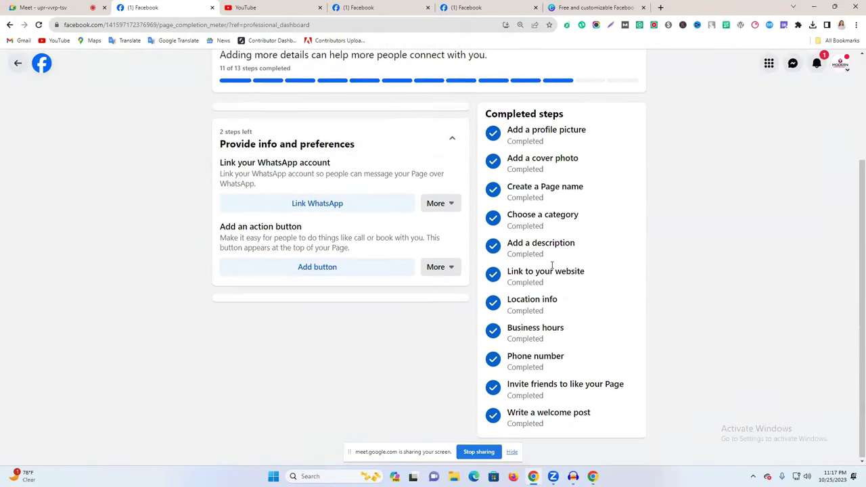
scroll(538, 291, up, 3)
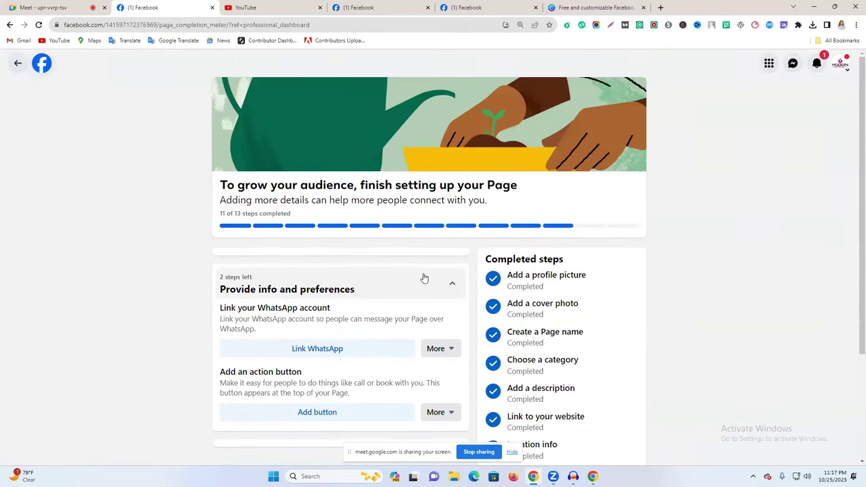
click(19, 63)
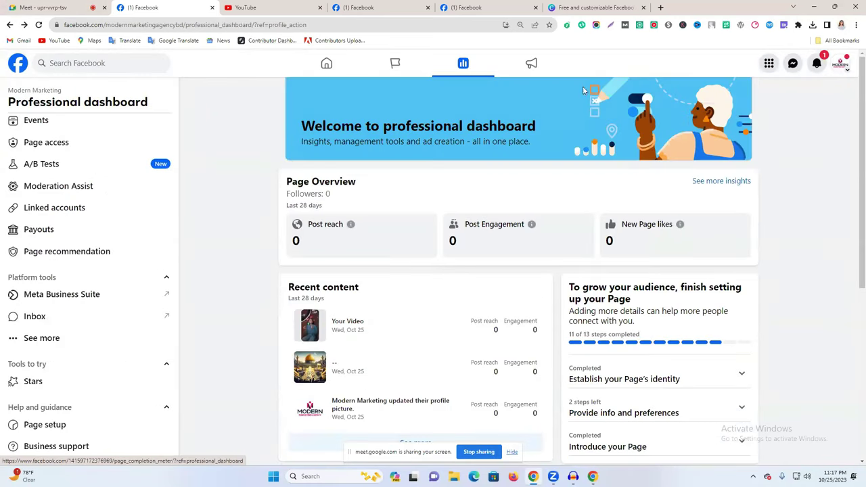
Check and close the new notifications, then expand the remaining platform tools.
click(817, 63)
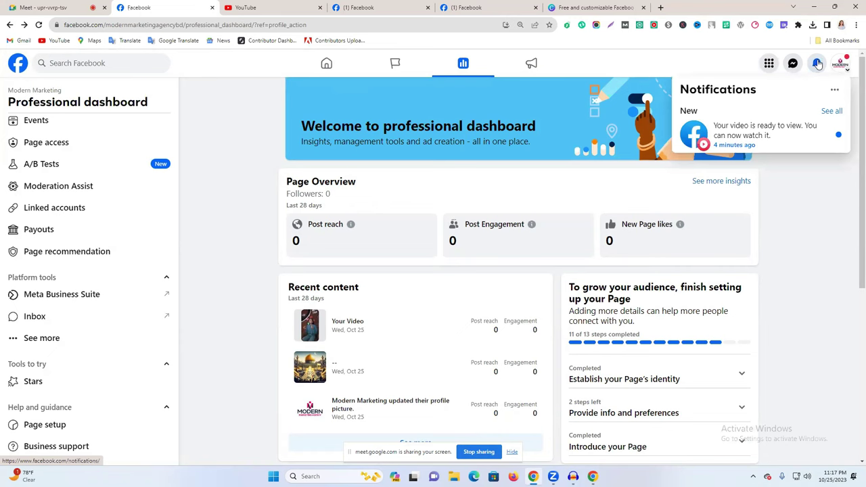
click(786, 178)
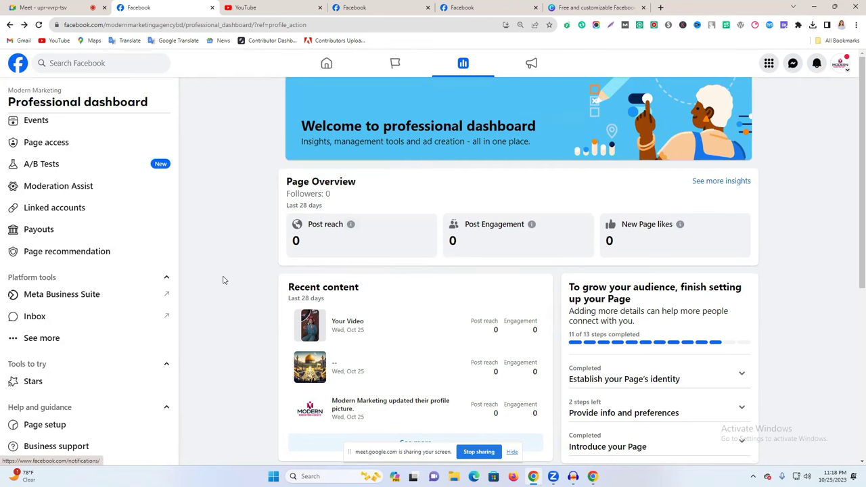
scroll(277, 253, down, 5)
scroll(277, 253, up, 3)
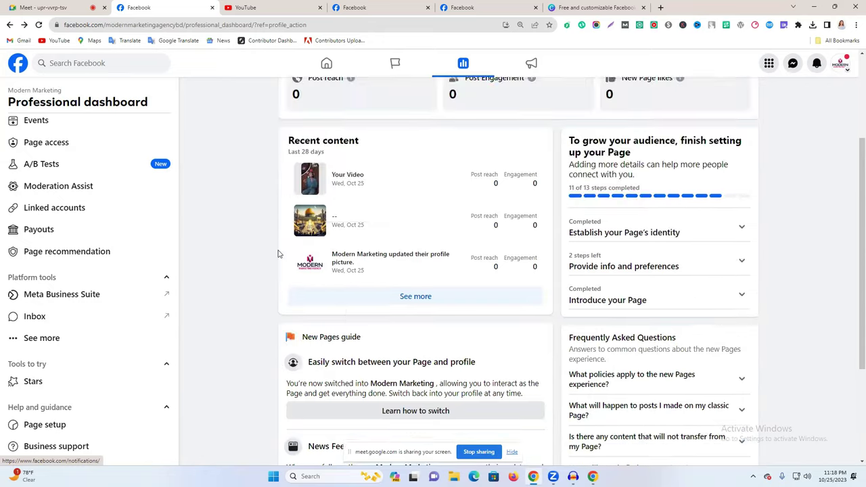
scroll(277, 251, down, 3)
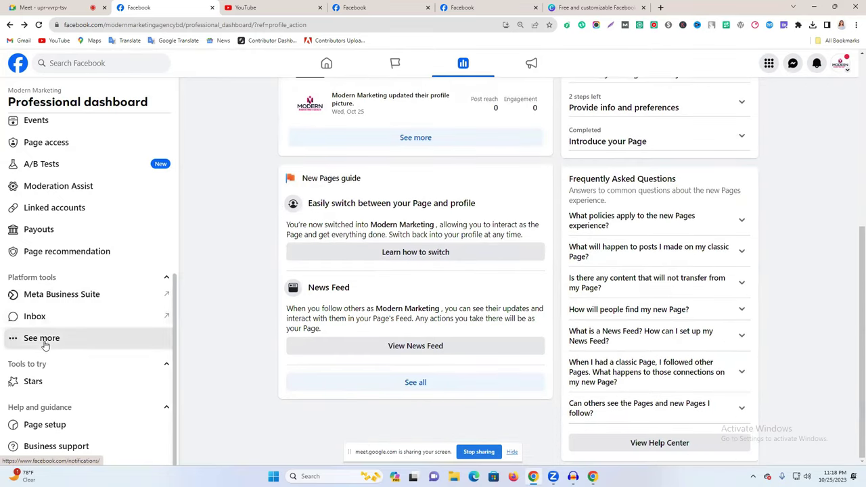
click(42, 339)
Go to the Modern Marketing Page via the breadcrumb and open its Ad Center.
scroll(95, 332, down, 1)
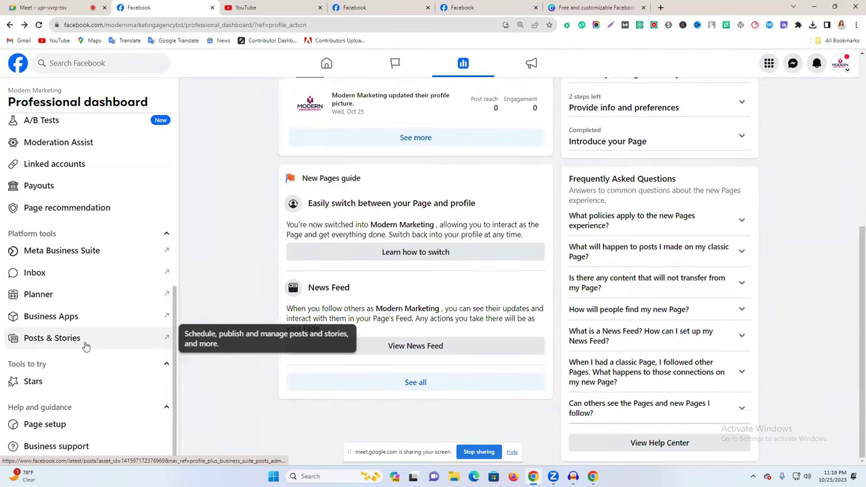
scroll(75, 283, up, 3)
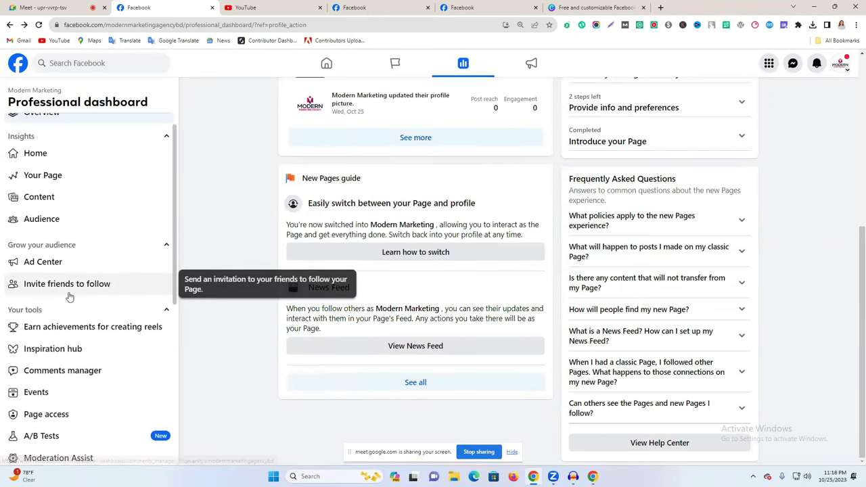
scroll(65, 287, up, 1)
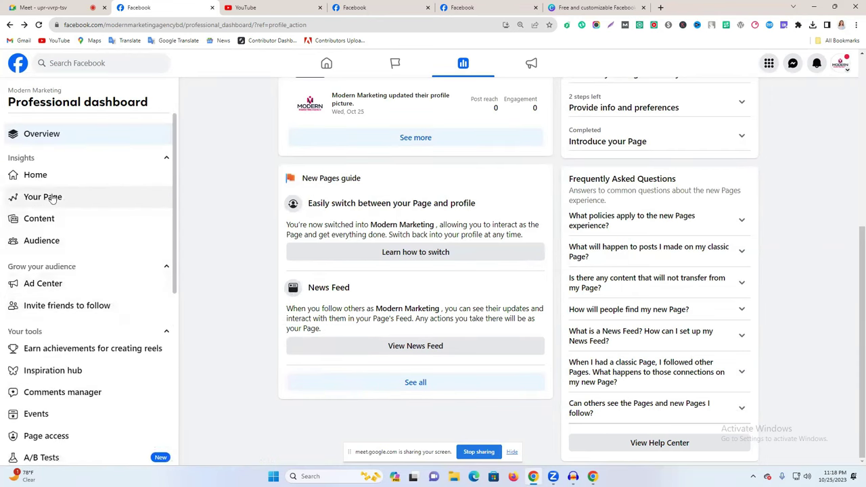
click(40, 92)
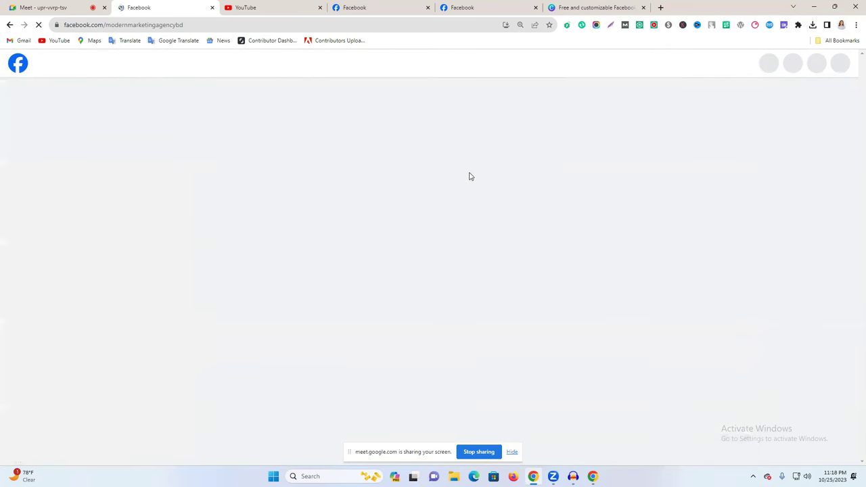
scroll(86, 176, down, 2)
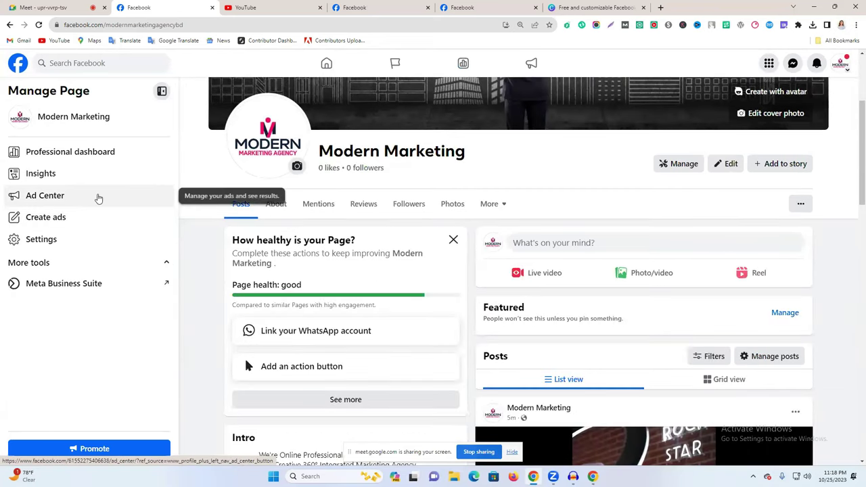
click(98, 197)
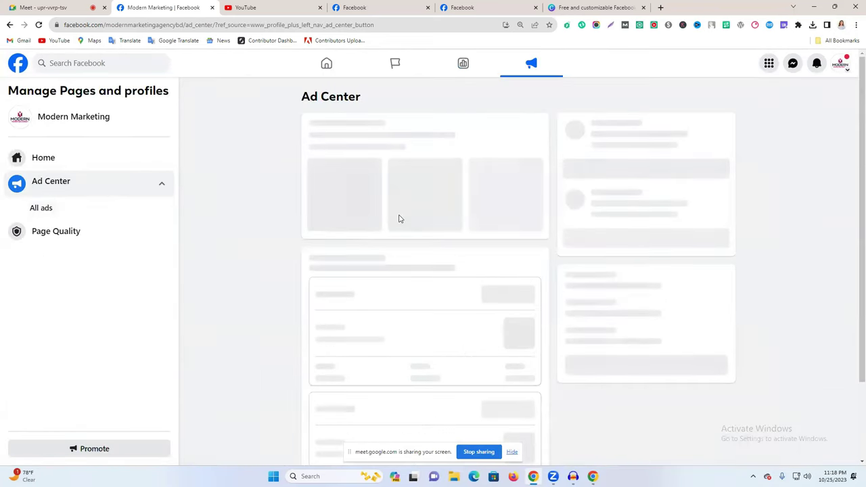
Try creating an ad, dismiss the Page Not Allowed notice, and open Page Quality status.
scroll(399, 218, down, 1)
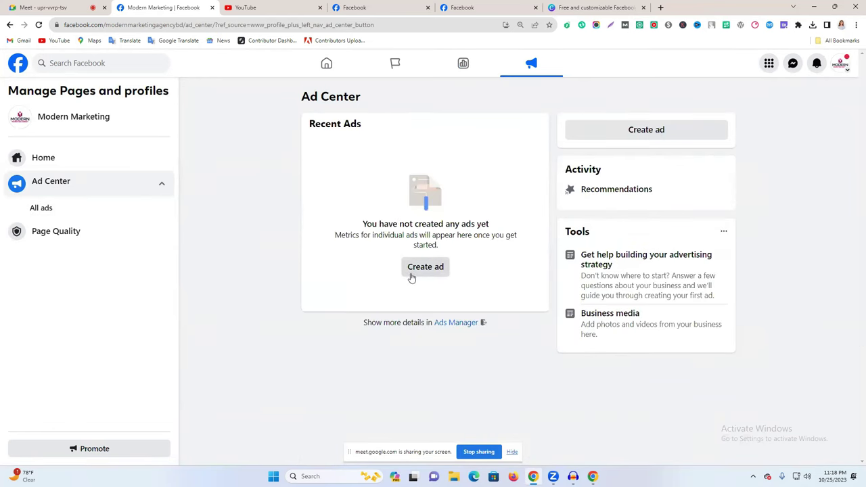
click(412, 274)
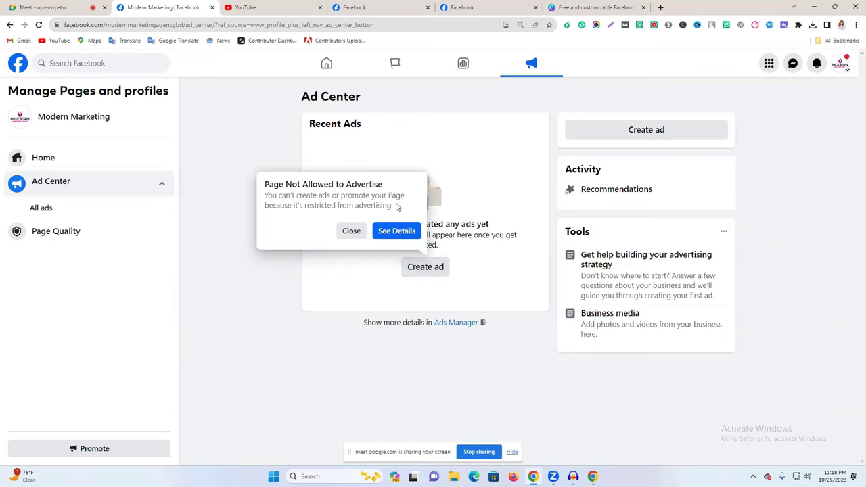
click(234, 298)
click(155, 234)
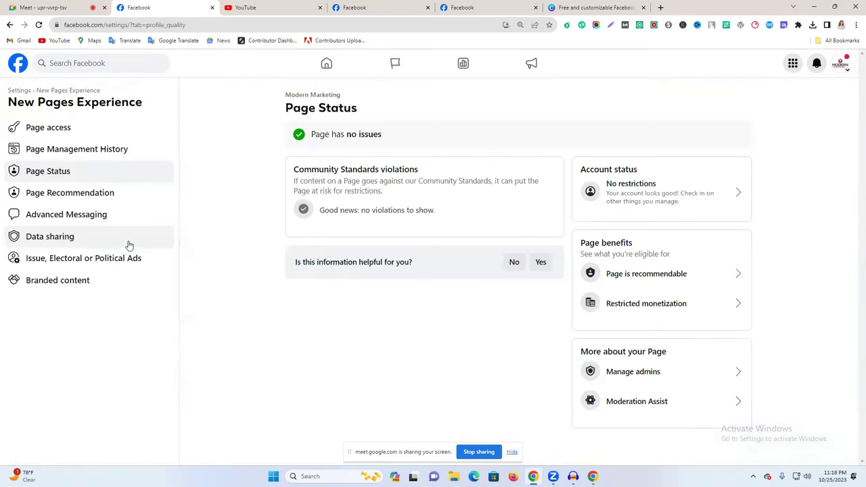
Browse Page Management History, Data sharing and political ads settings, then return to general Page settings.
click(94, 156)
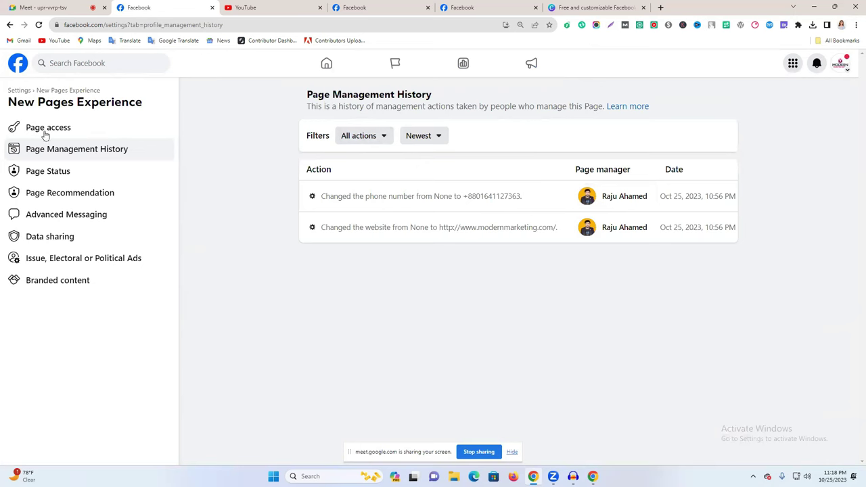
click(144, 245)
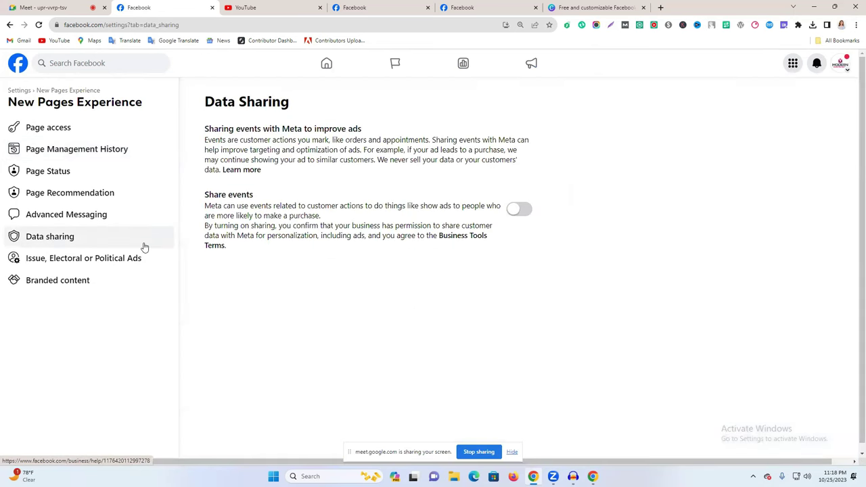
click(93, 259)
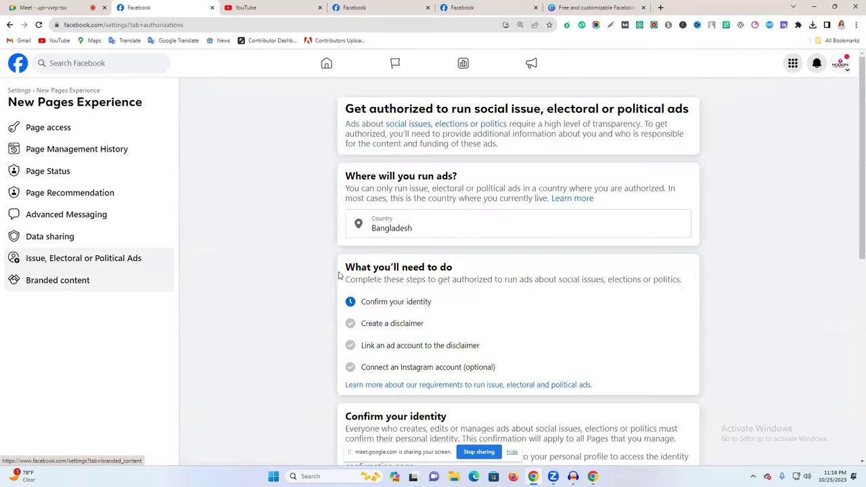
scroll(450, 239, down, 6)
scroll(441, 245, up, 3)
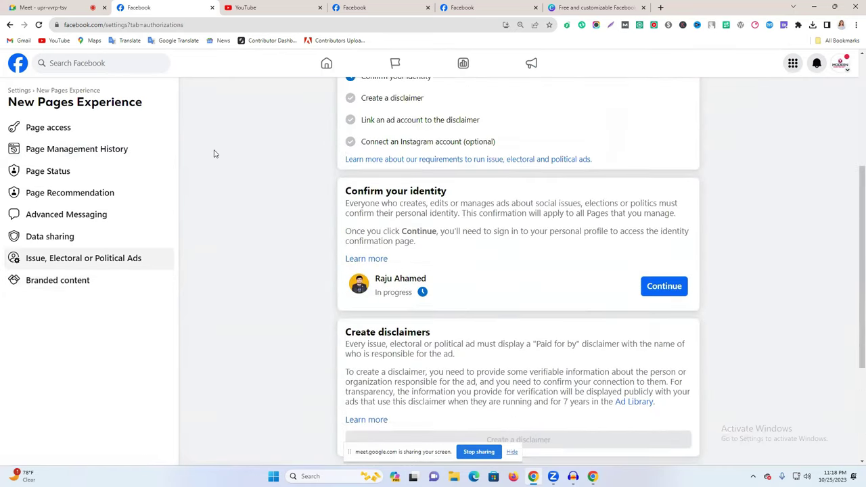
scroll(214, 155, up, 1)
click(60, 92)
click(18, 92)
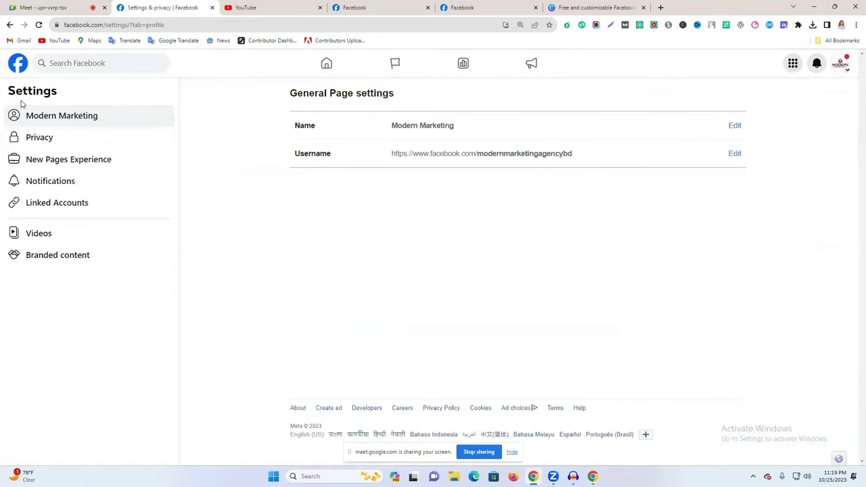
Go back five pages to the Ad Center and choose Modern Marketing from the profiles list.
click(6, 24)
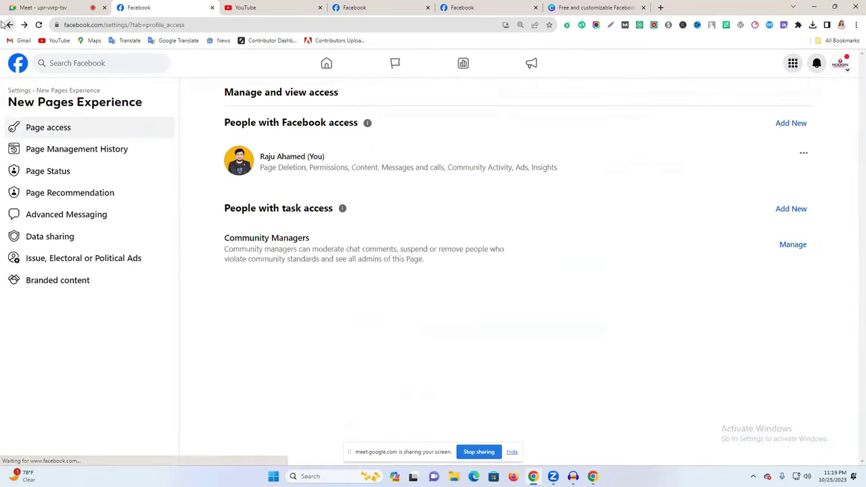
click(7, 25)
click(6, 24)
click(7, 24)
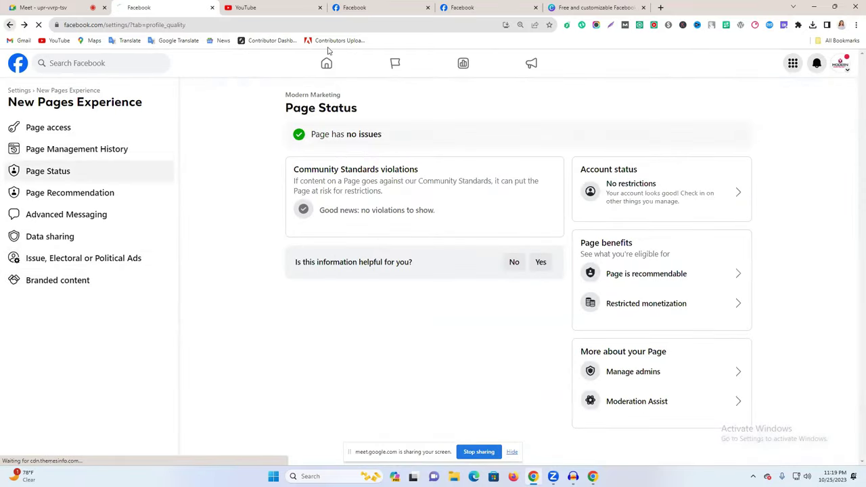
click(6, 25)
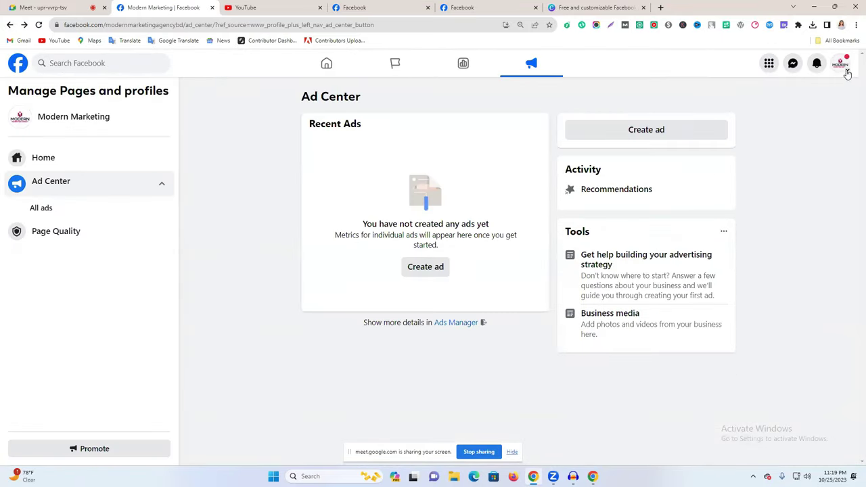
click(842, 64)
click(751, 109)
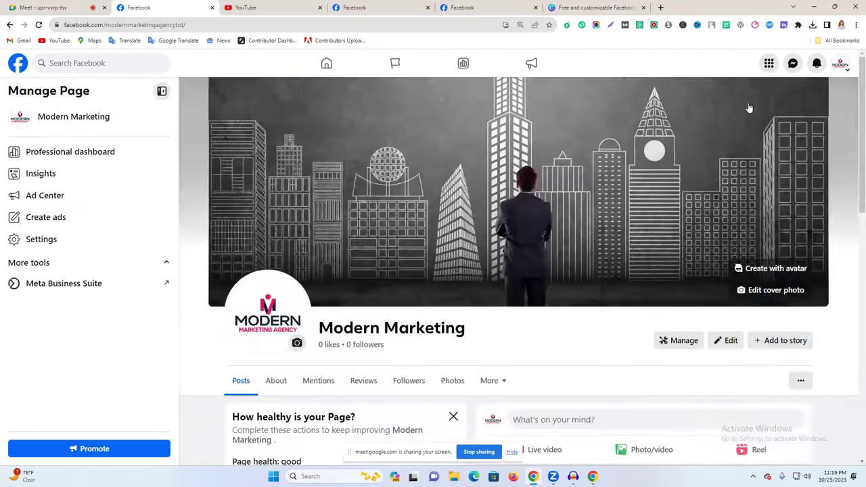
Open Manage sections from the Page's More tabs menu.
click(842, 65)
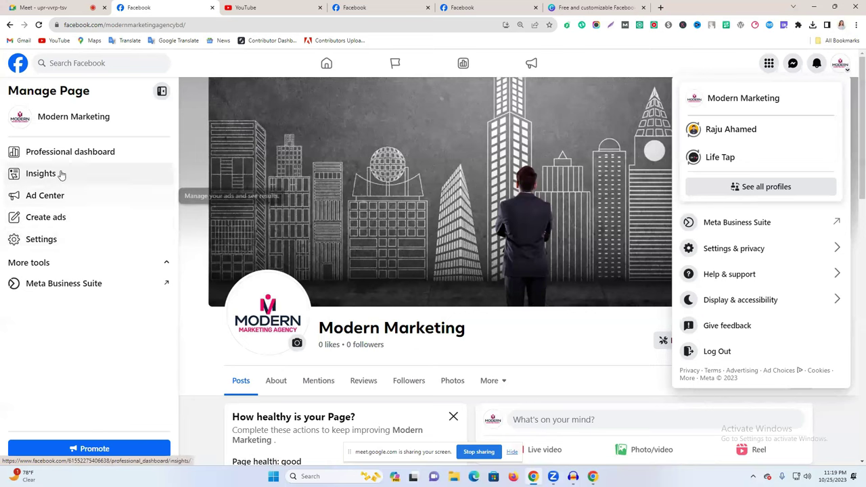
scroll(79, 292, down, 2)
scroll(135, 265, up, 1)
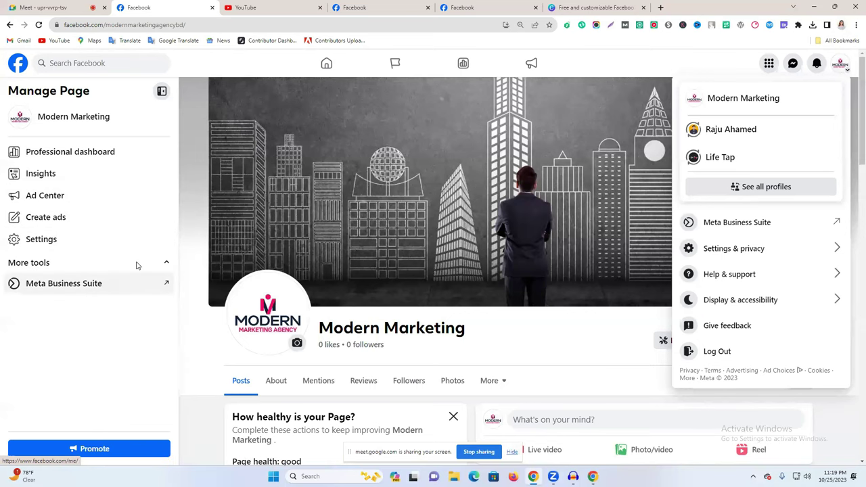
scroll(433, 343, down, 2)
click(504, 202)
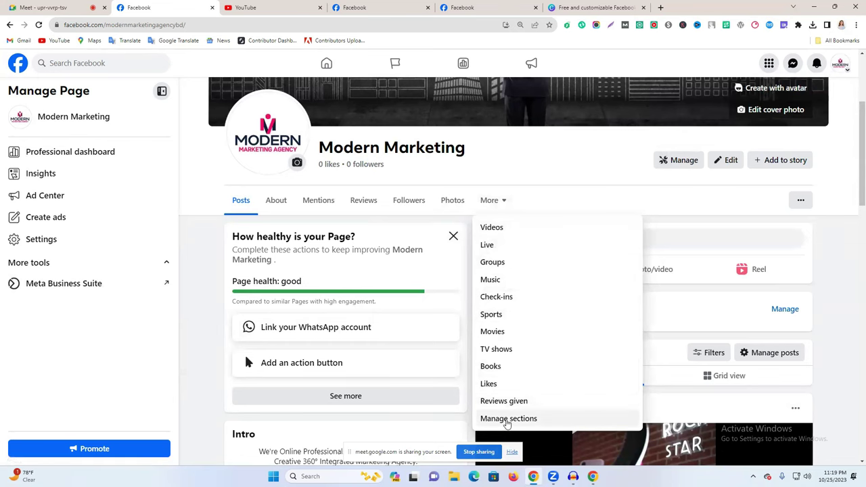
click(528, 424)
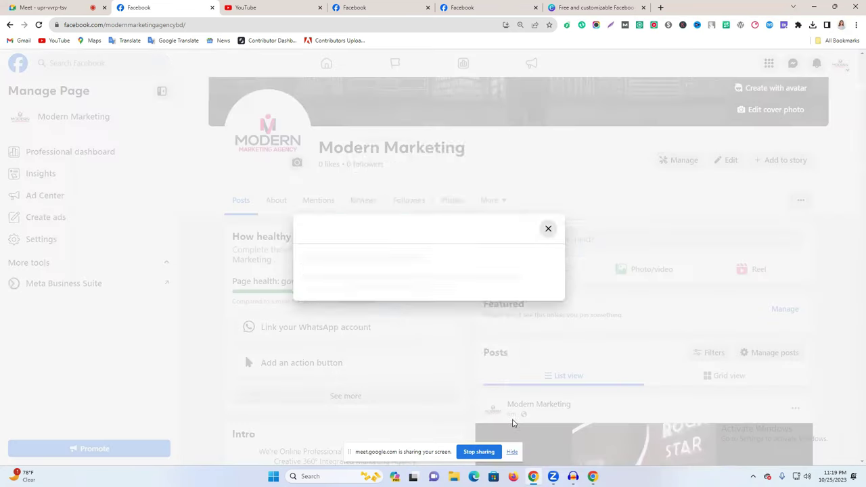
Review the section checkboxes, close without saving, and open the Page's ... options list.
scroll(400, 244, down, 3)
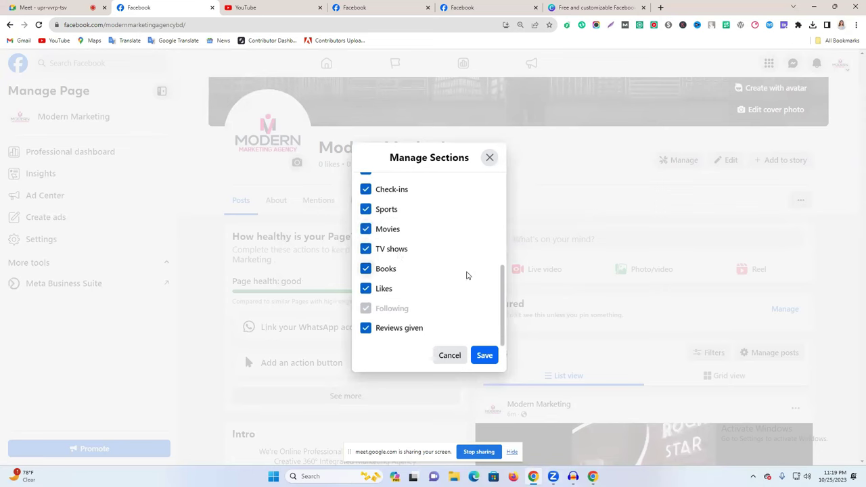
scroll(463, 254, up, 2)
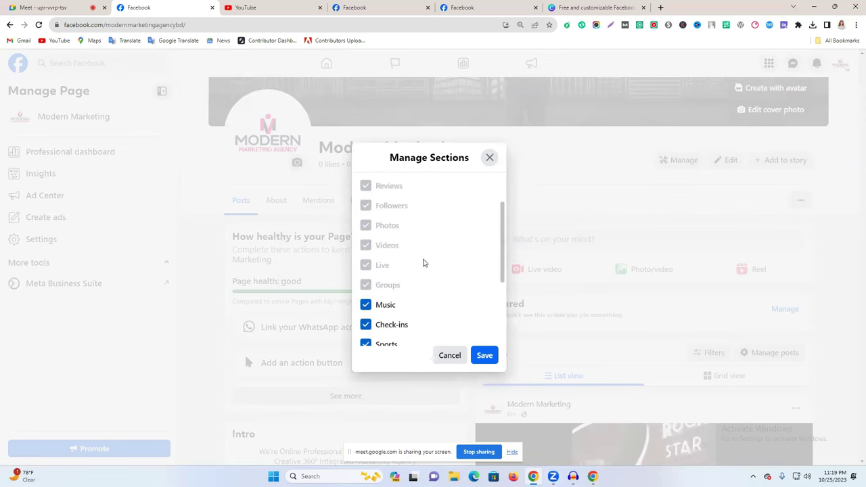
scroll(418, 265, up, 2)
scroll(392, 263, down, 3)
scroll(383, 258, up, 2)
click(489, 157)
scroll(678, 273, down, 1)
click(800, 155)
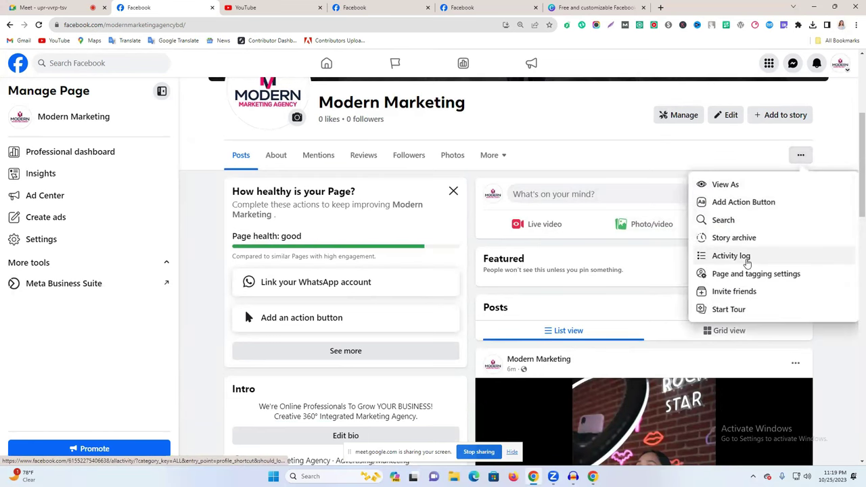
Choose Send WhatsApp Message as the Page's action button type.
click(761, 204)
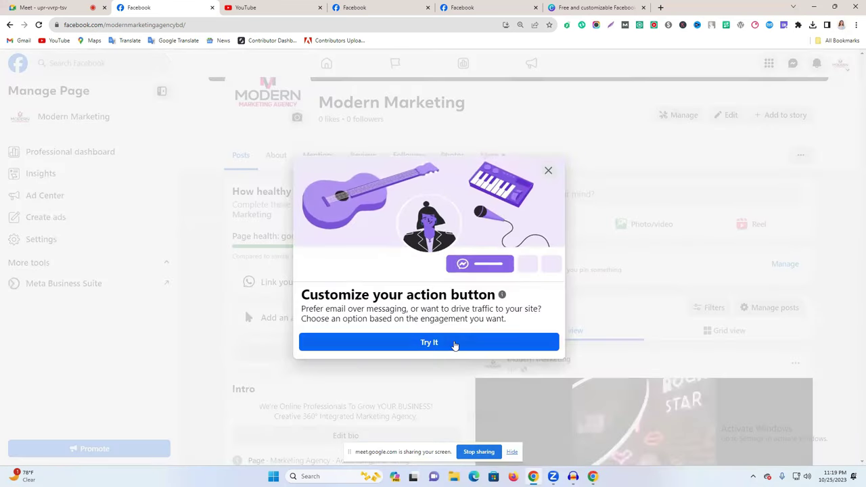
click(405, 342)
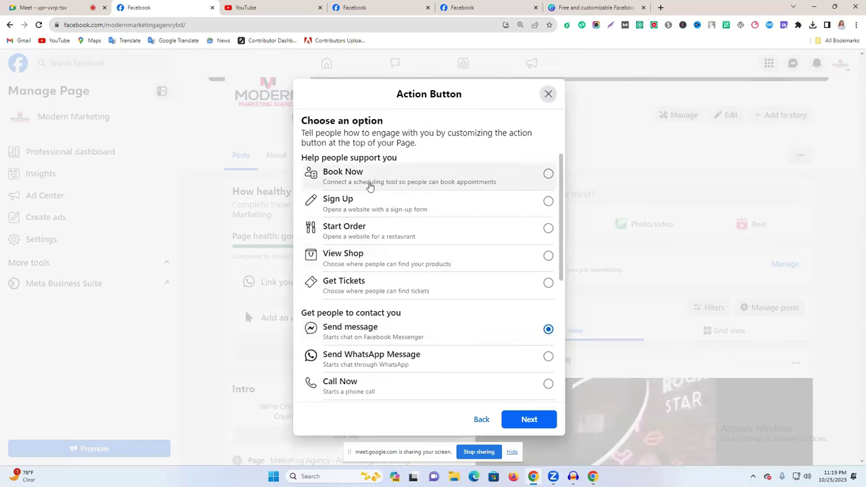
scroll(423, 351, down, 1)
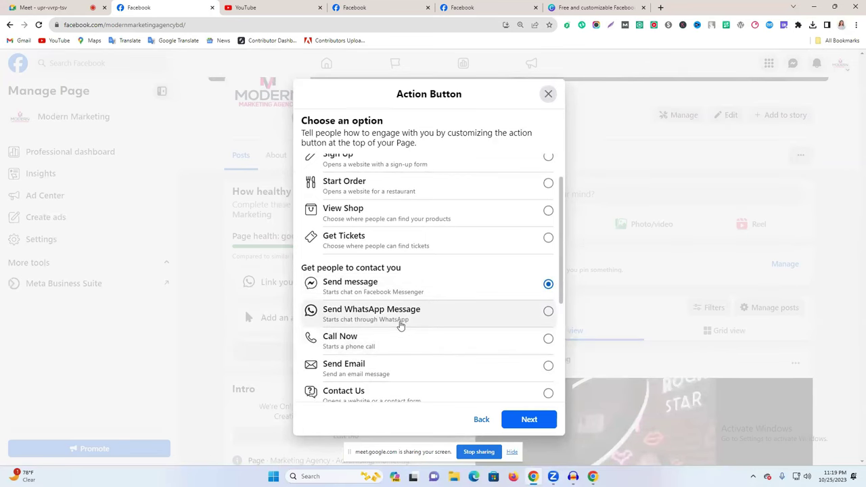
click(398, 319)
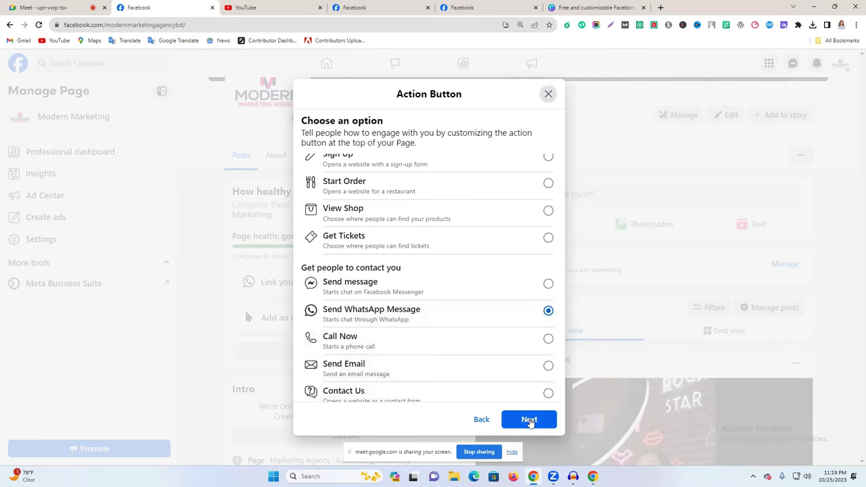
click(529, 419)
Verify the WhatsApp number with its confirmation code, save, and skip the post prompt.
key(Return)
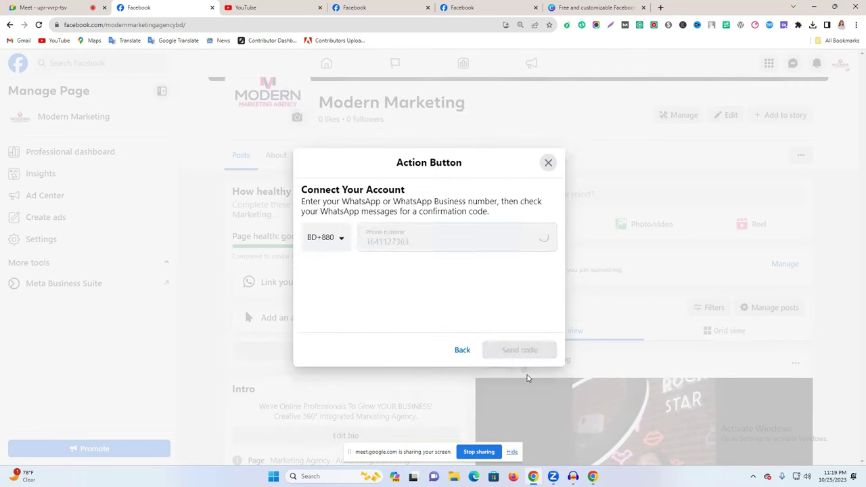
click(369, 239)
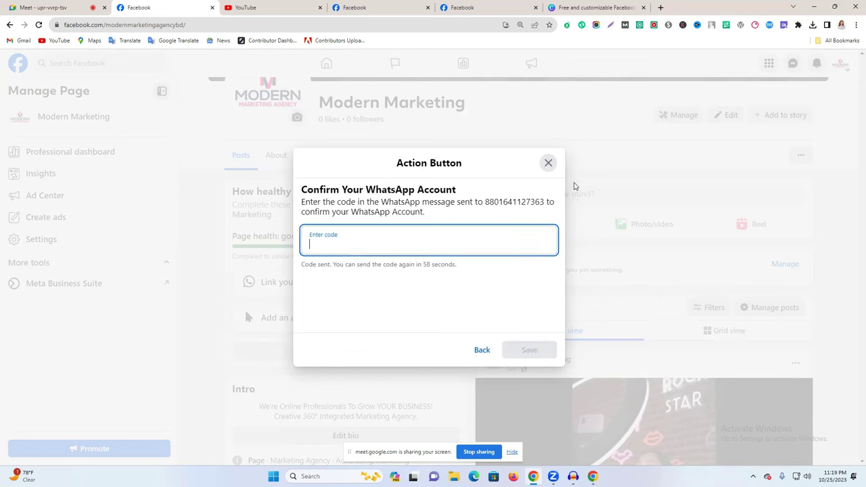
click(333, 247)
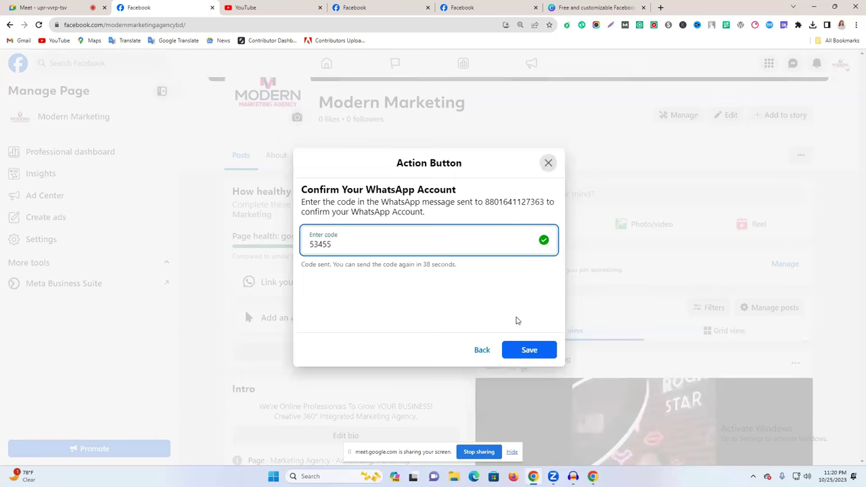
key(Return)
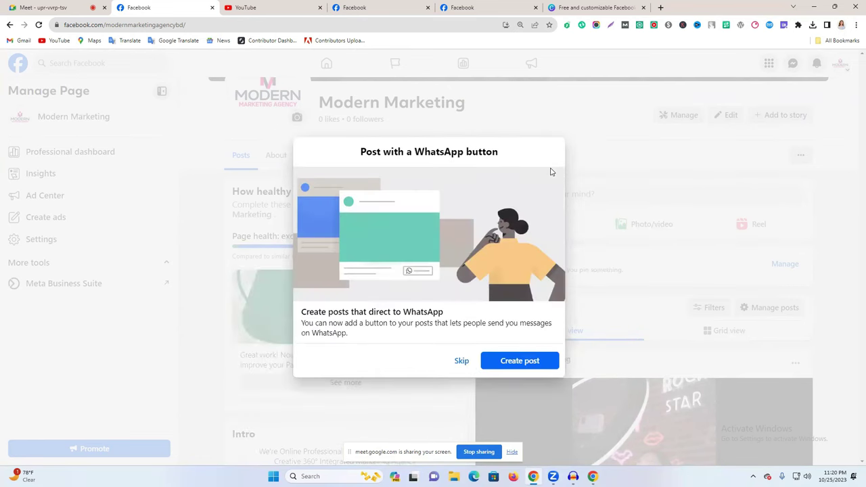
key(Return)
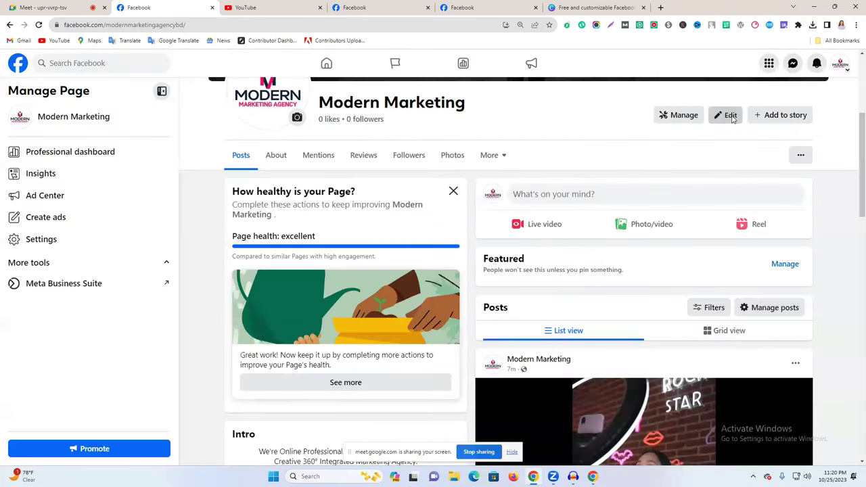
Open the Page's About info from the Edit options.
click(730, 116)
scroll(483, 295, down, 8)
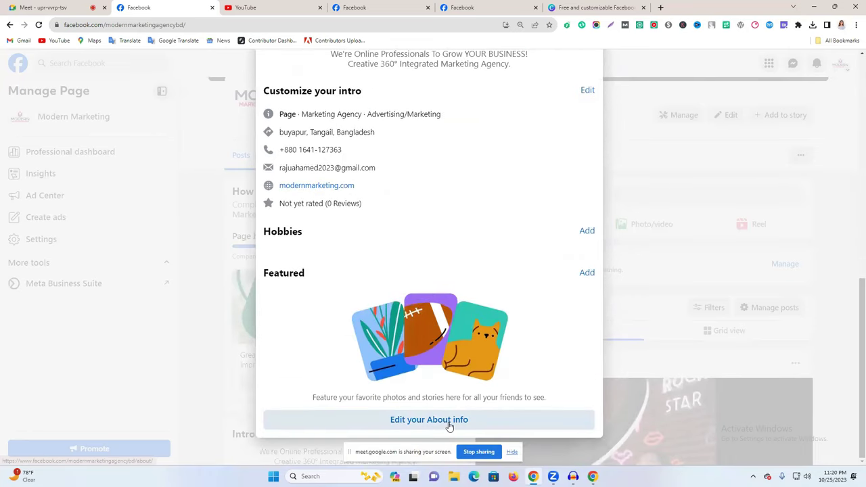
click(447, 421)
scroll(304, 358, up, 3)
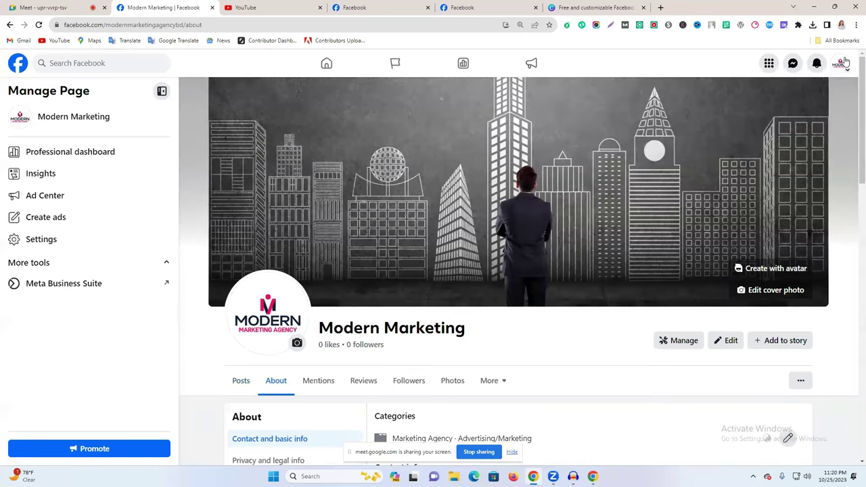
Return to the Modern Marketing Page and open its more-options (...) list.
click(841, 63)
click(747, 101)
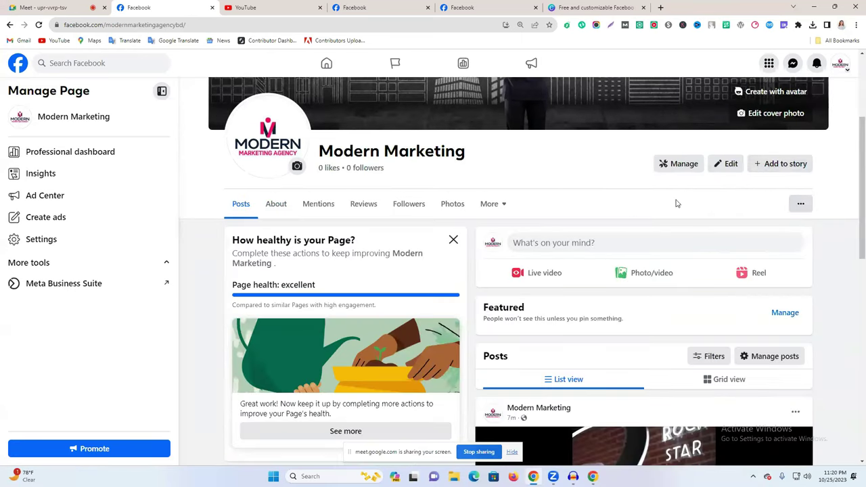
click(674, 168)
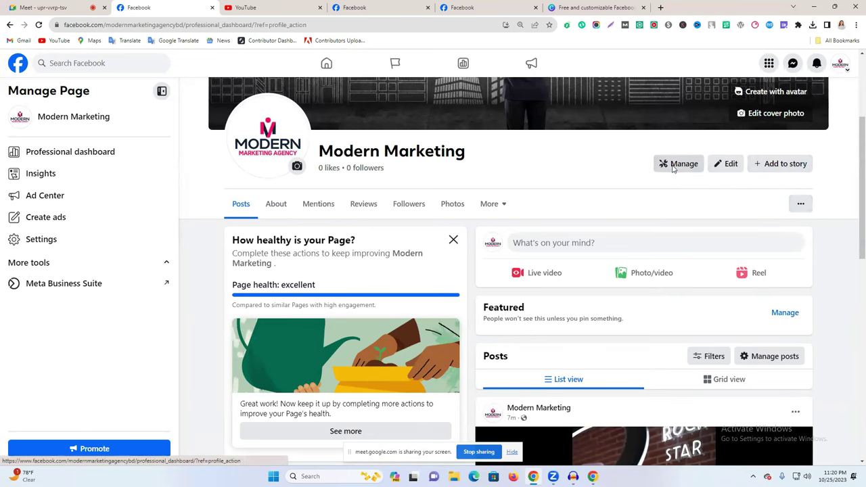
click(8, 25)
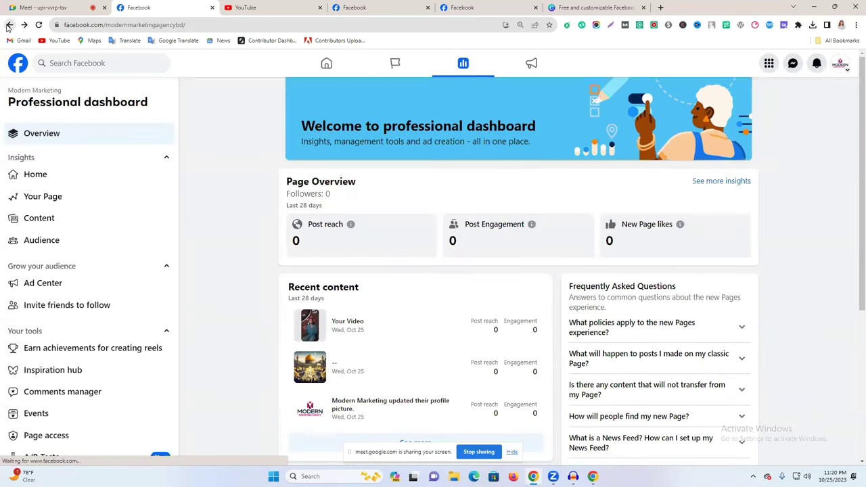
click(803, 206)
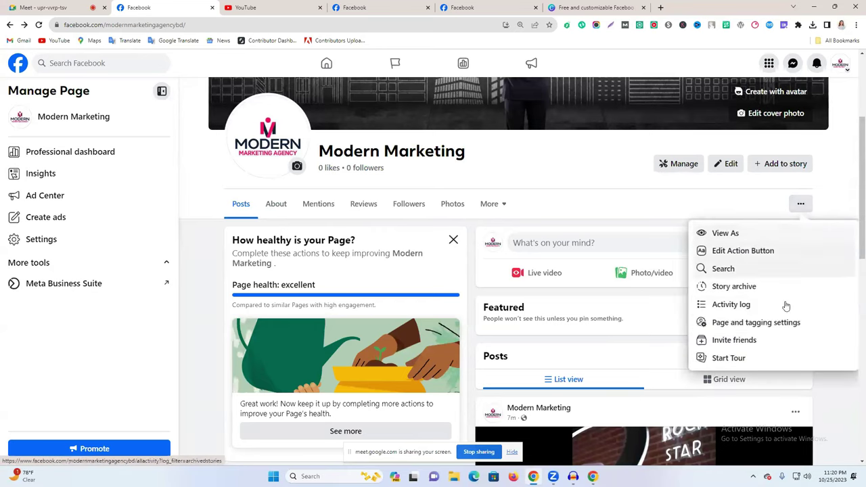
scroll(787, 306, down, 1)
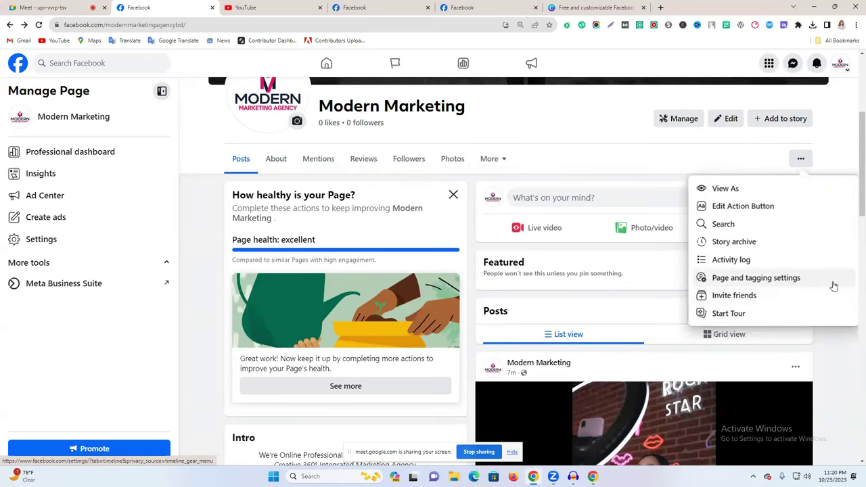
Choose Page and tagging settings from the more-options menu.
click(756, 278)
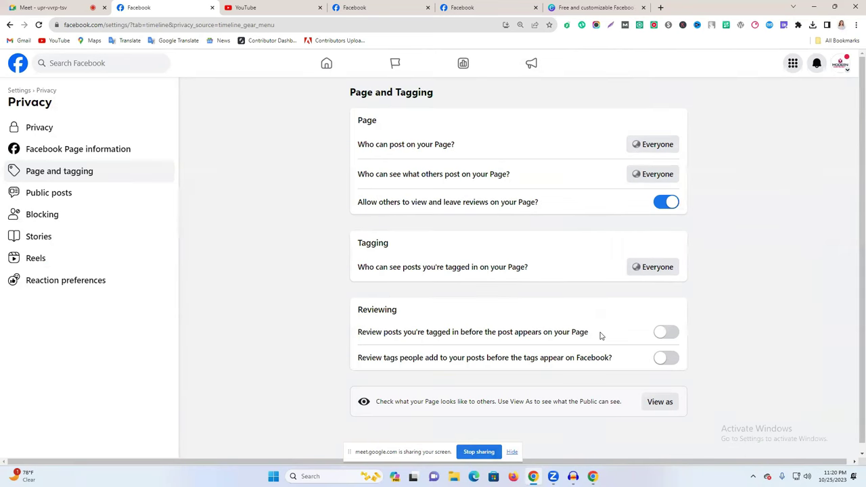
View the Page as the public, browsing it and its empty Reviews tab.
click(658, 409)
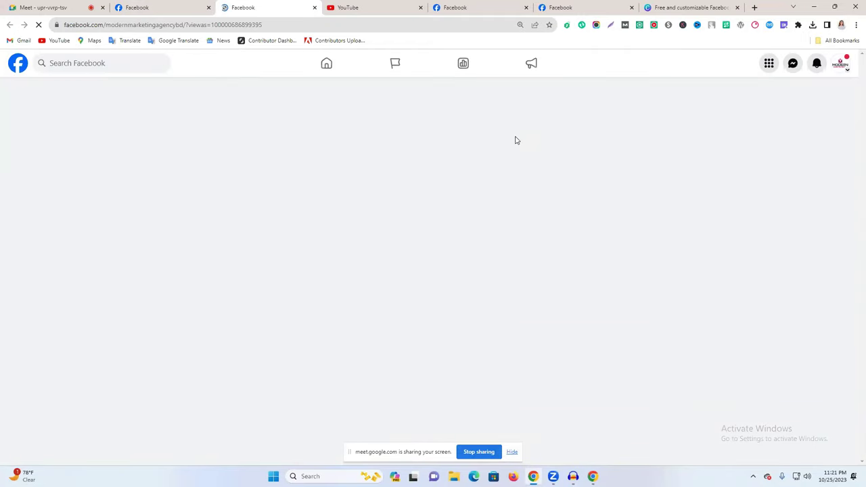
scroll(416, 226, down, 3)
scroll(417, 222, up, 3)
scroll(417, 223, down, 3)
scroll(456, 228, up, 2)
scroll(665, 296, up, 1)
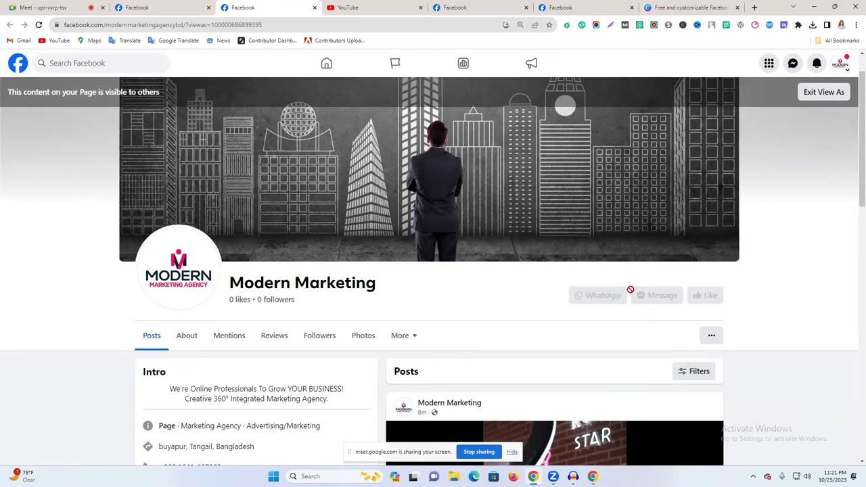
scroll(530, 334, down, 4)
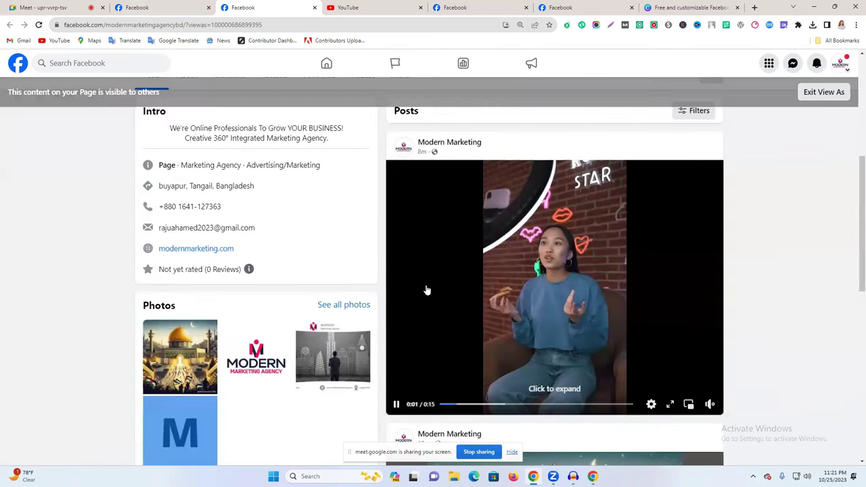
scroll(427, 289, down, 4)
scroll(305, 324, up, 7)
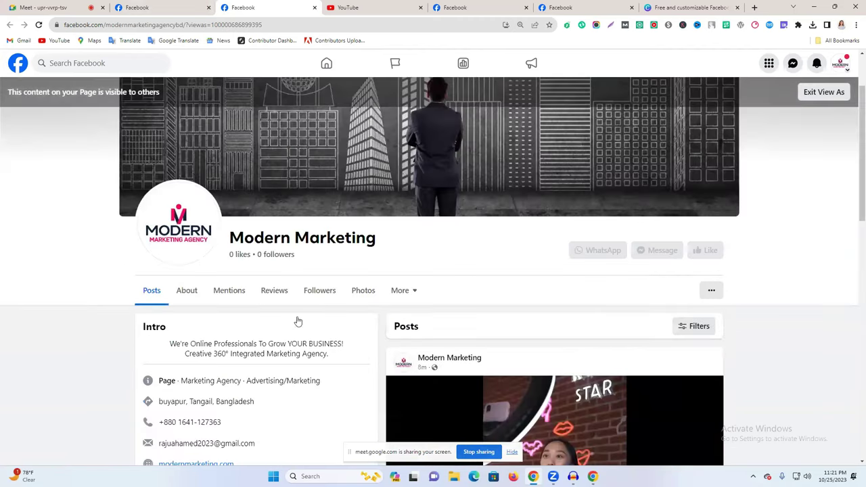
scroll(297, 321, down, 3)
click(186, 305)
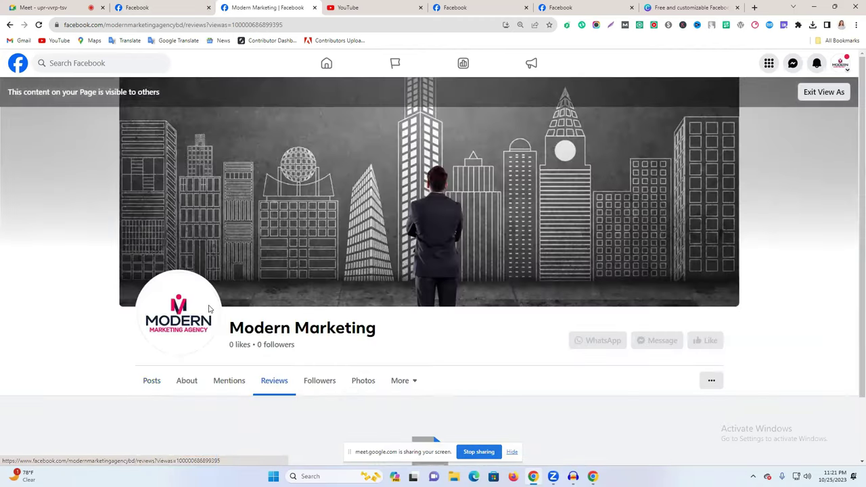
scroll(454, 391, down, 1)
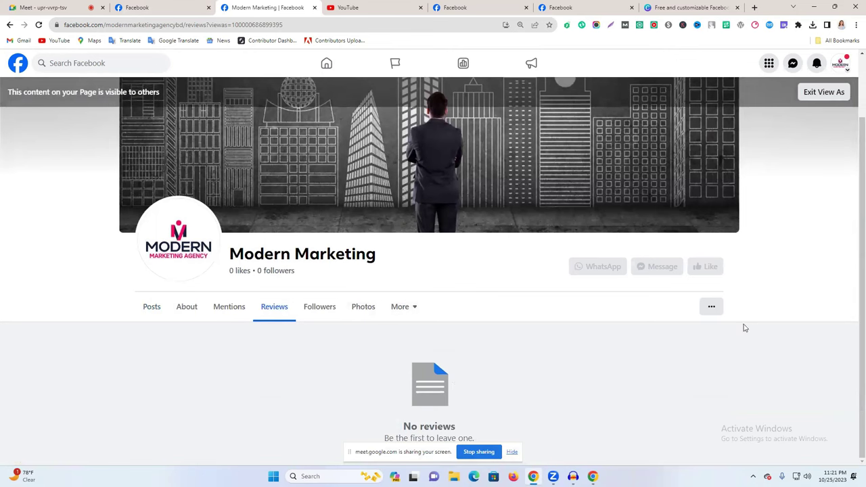
Exit View As and check the other open browser tabs.
click(825, 92)
click(841, 65)
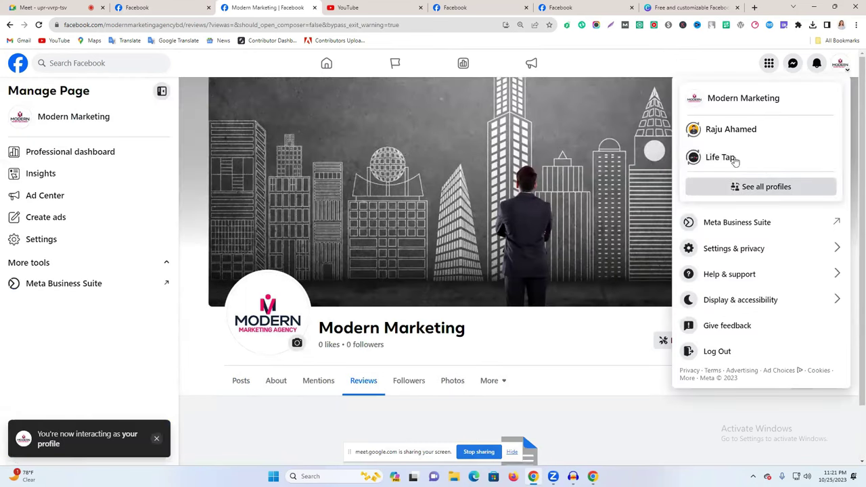
click(155, 7)
click(284, 7)
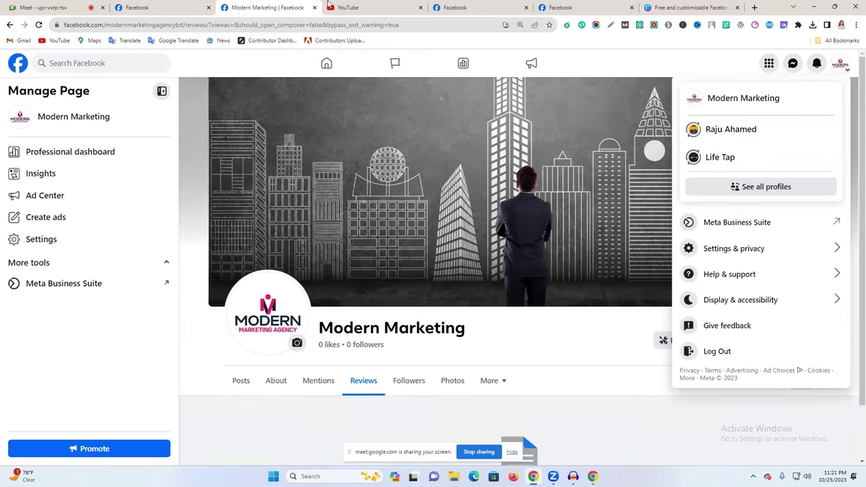
click(501, 6)
click(545, 6)
click(523, 9)
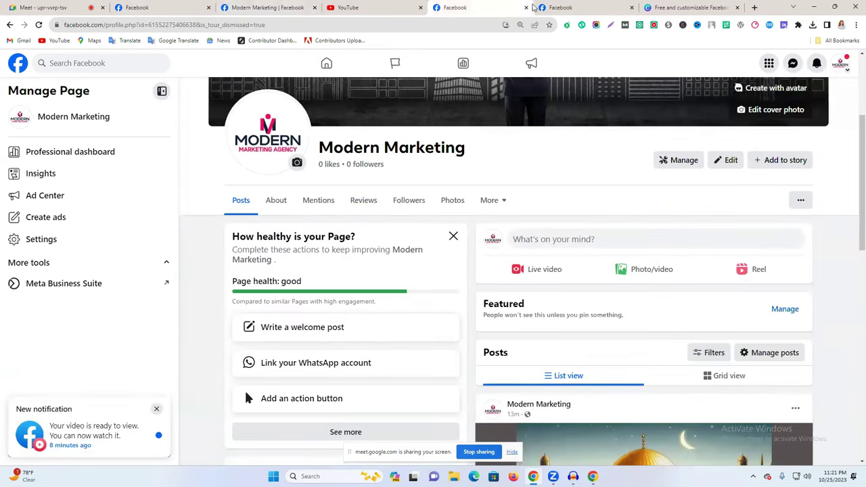
click(542, 6)
Close the Canva cover templates and promotion service tabs, then open the Page's professional dashboard.
click(629, 7)
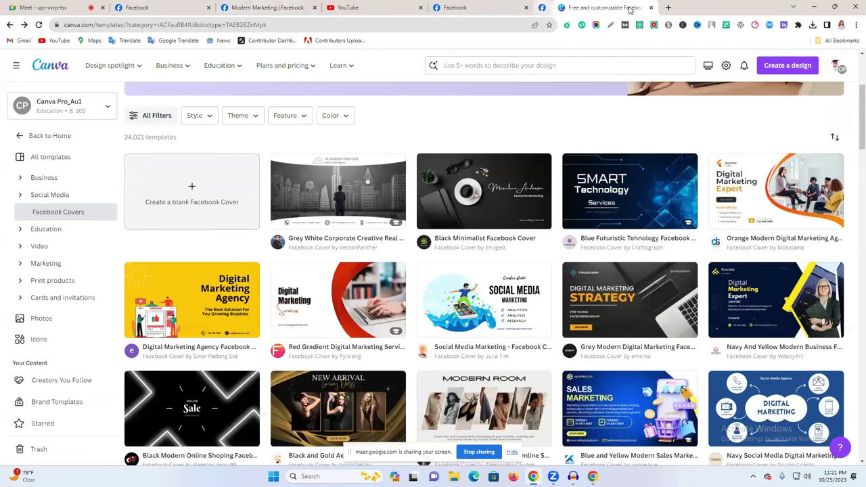
click(652, 7)
click(555, 7)
click(358, 8)
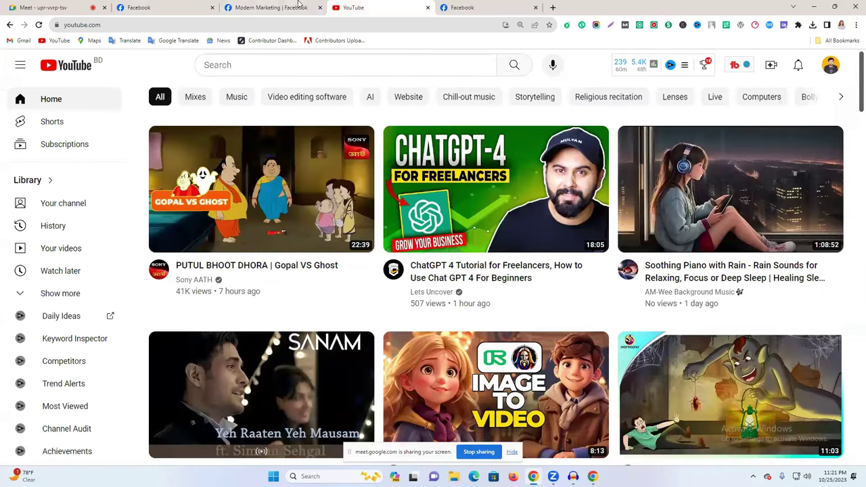
key(ctrl+shift+Tab)
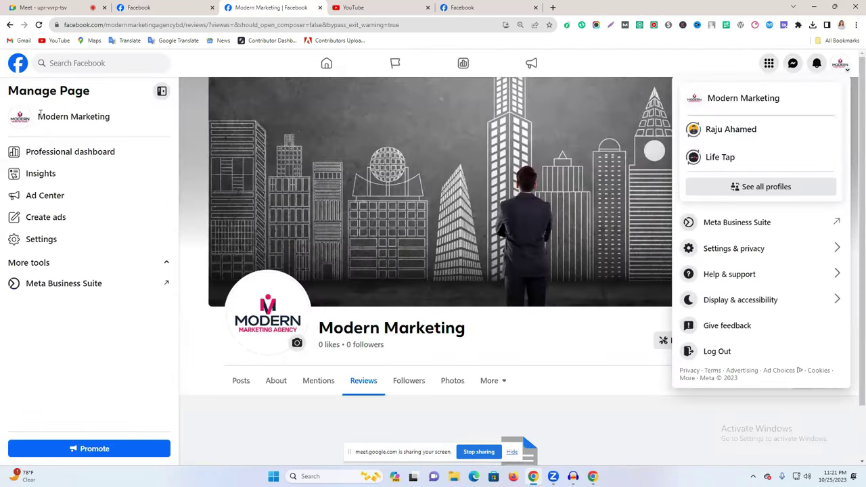
click(59, 152)
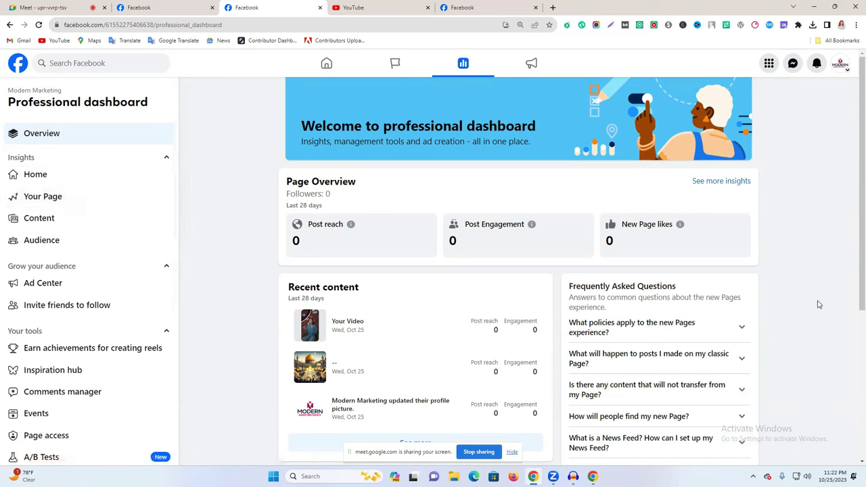
Scroll the professional dashboard sidebar down to Moderation Assist.
scroll(91, 343, down, 3)
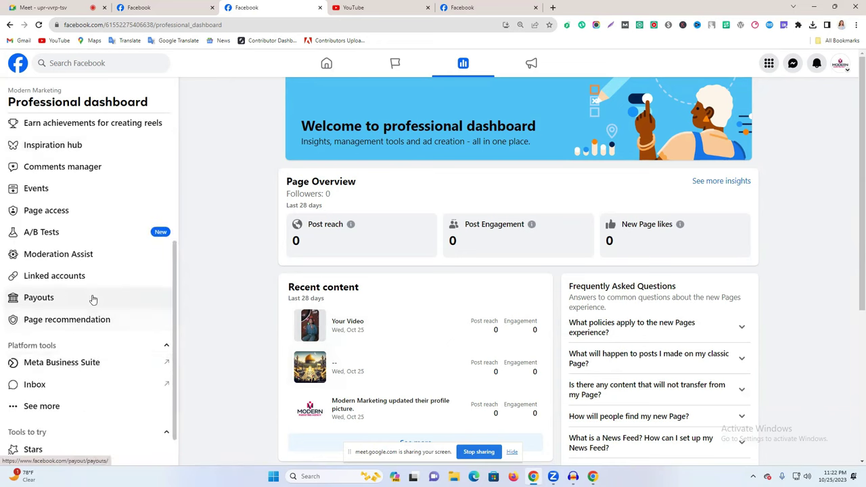
Turn on Moderation Assist to hide comments from authors without friends or followers.
click(54, 259)
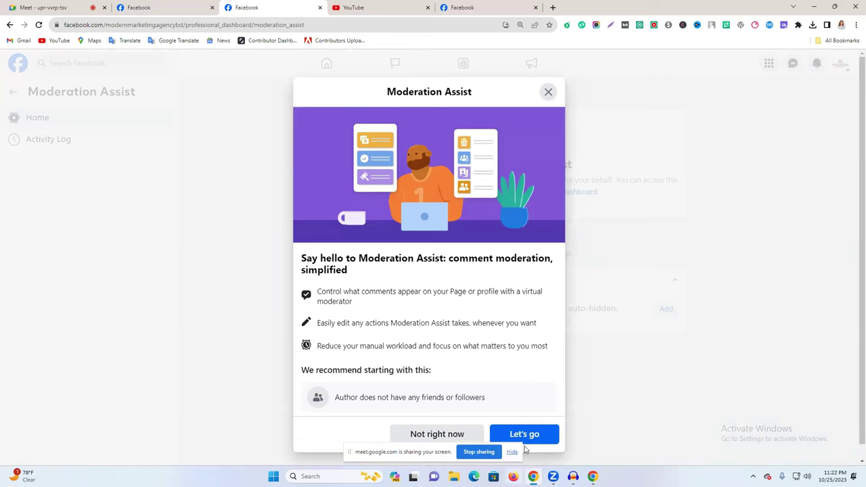
click(535, 435)
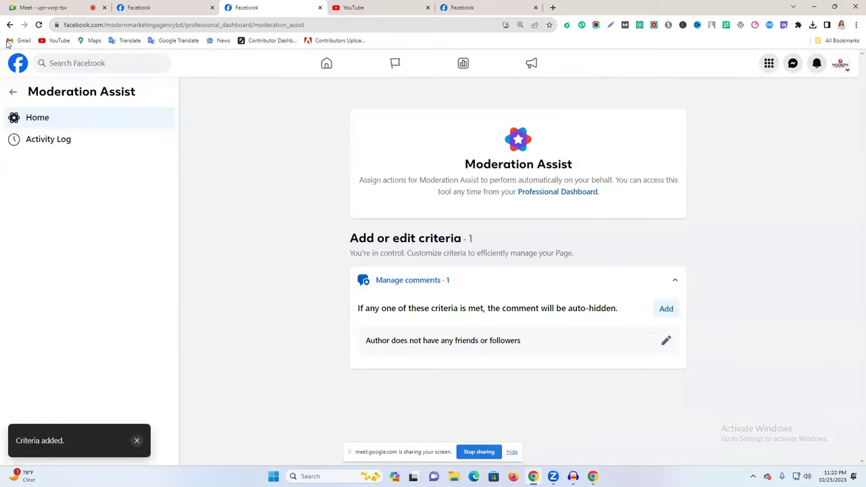
click(9, 25)
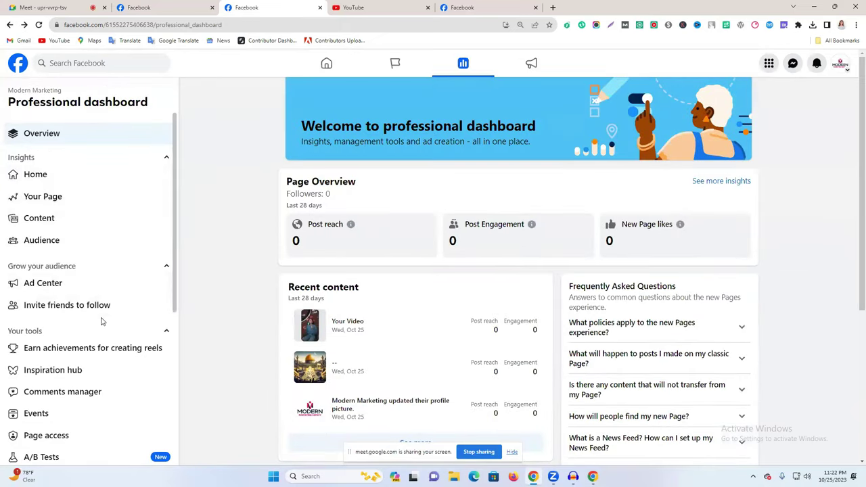
Open the Modern Marketing Page from the professional dashboard.
scroll(102, 321, down, 4)
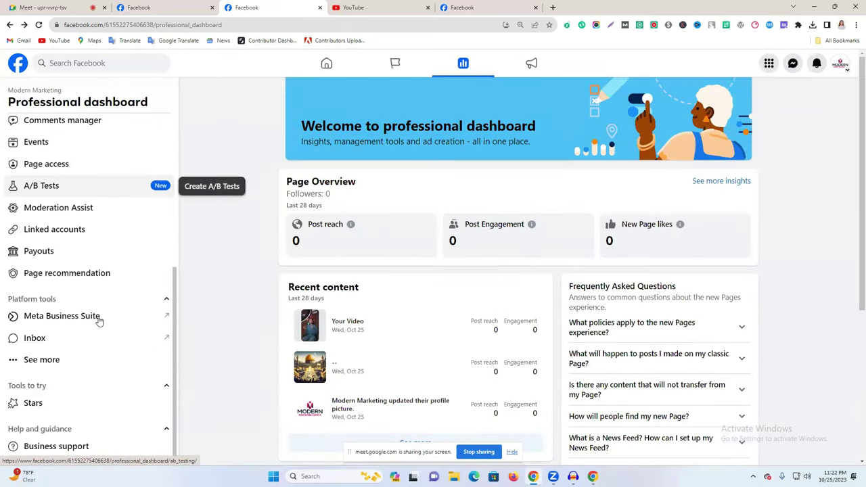
scroll(67, 308, up, 2)
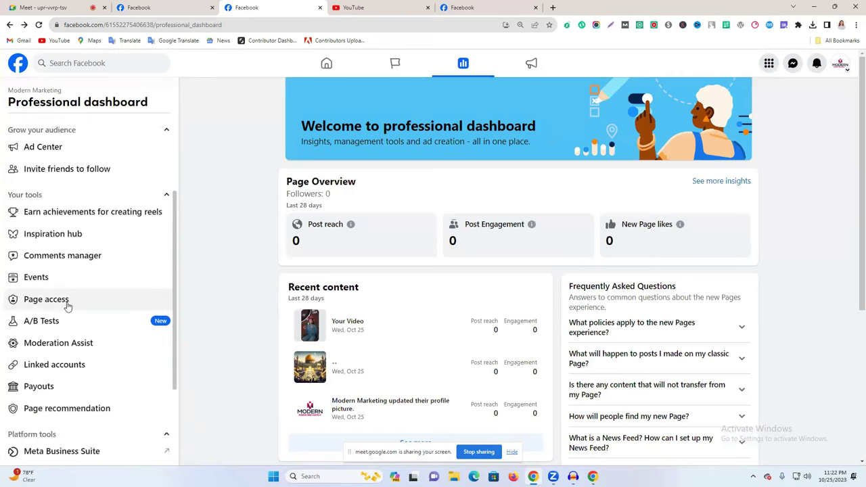
scroll(68, 305, up, 2)
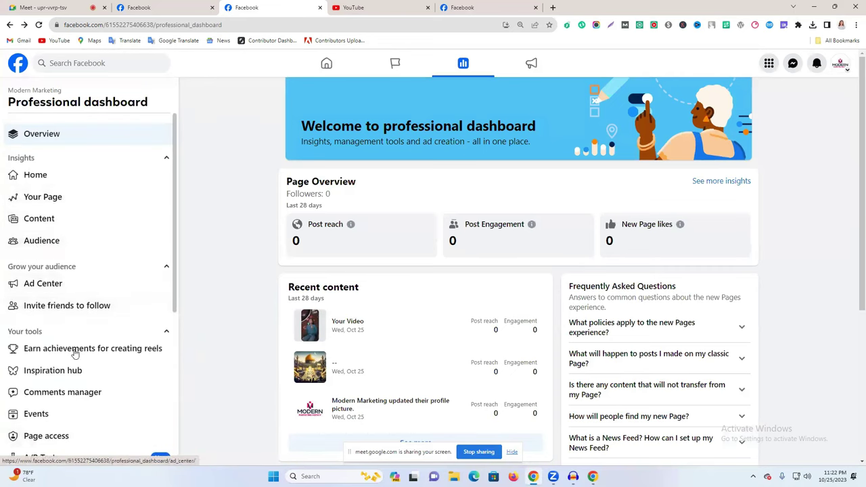
click(34, 90)
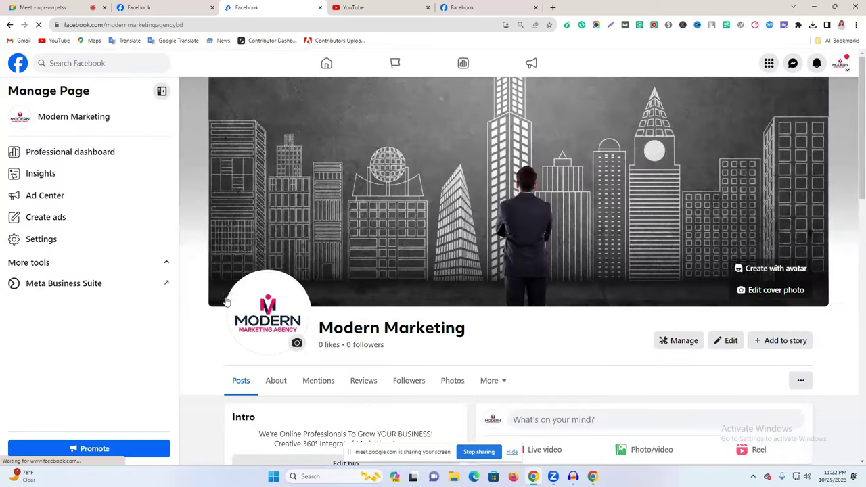
Open Meta Business Suite from the Manage Page sidebar and show All tools.
scroll(85, 288, down, 3)
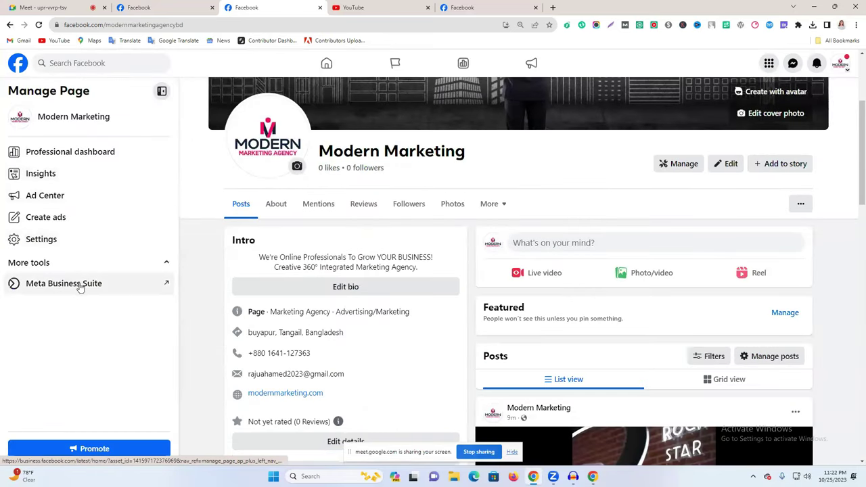
click(94, 282)
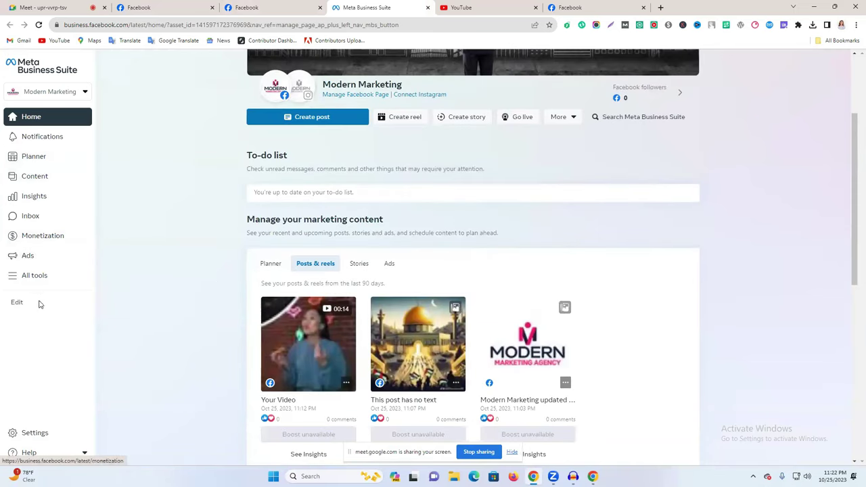
click(39, 277)
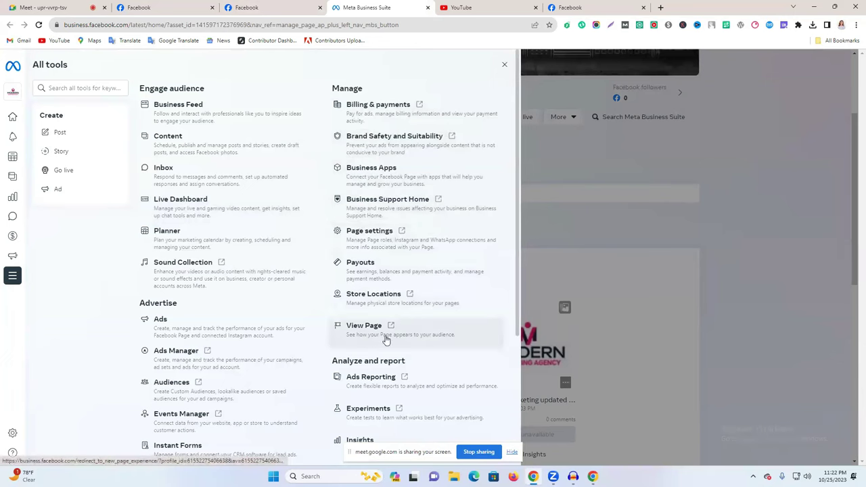
Open Sound Collection in a new tab, browse its 13,634 tracks, then return to All tools.
right_click(178, 269)
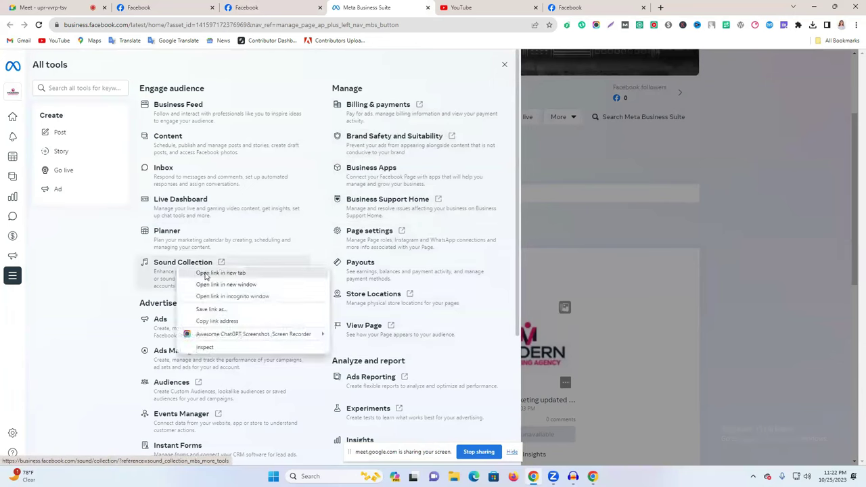
click(221, 273)
click(474, 8)
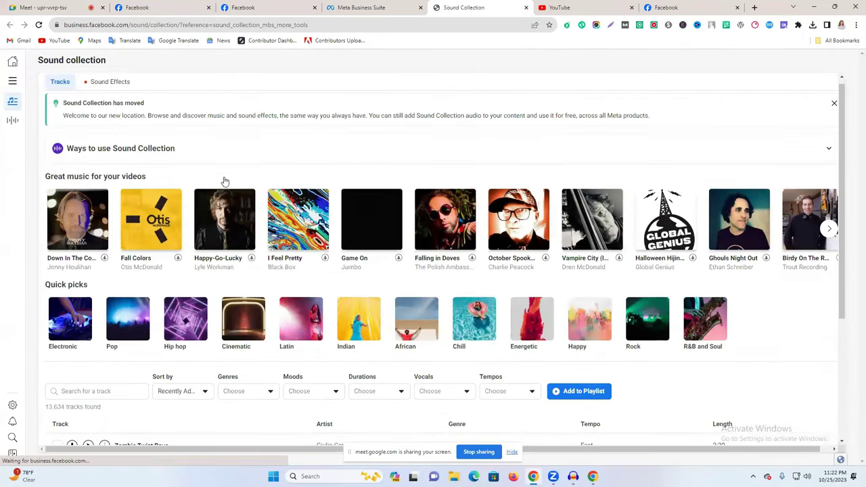
scroll(226, 182, down, 2)
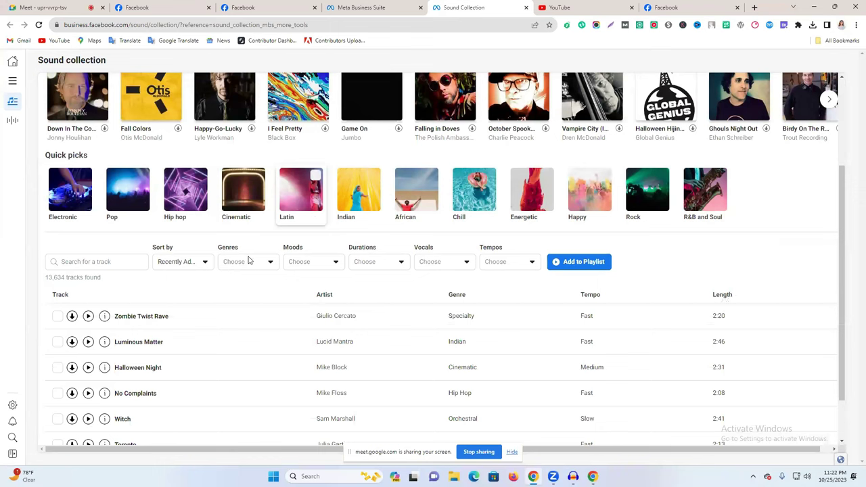
scroll(223, 332, down, 3)
scroll(406, 329, up, 3)
scroll(485, 332, down, 6)
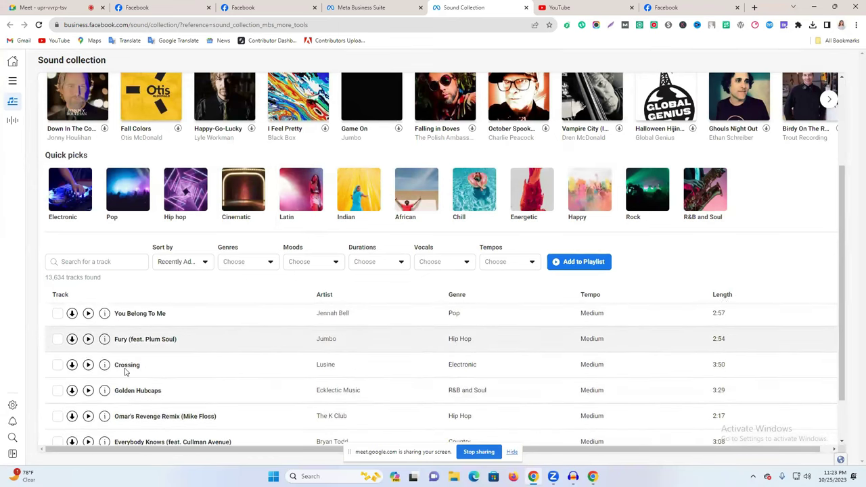
scroll(109, 318, down, 5)
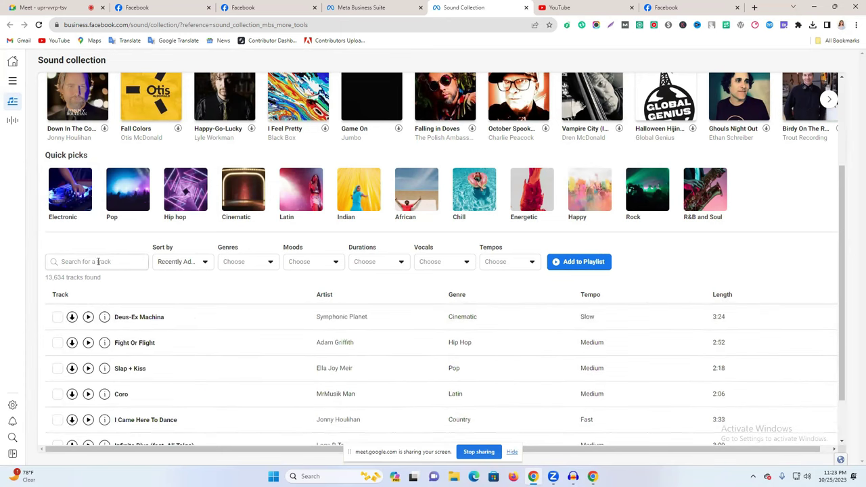
scroll(385, 284, up, 2)
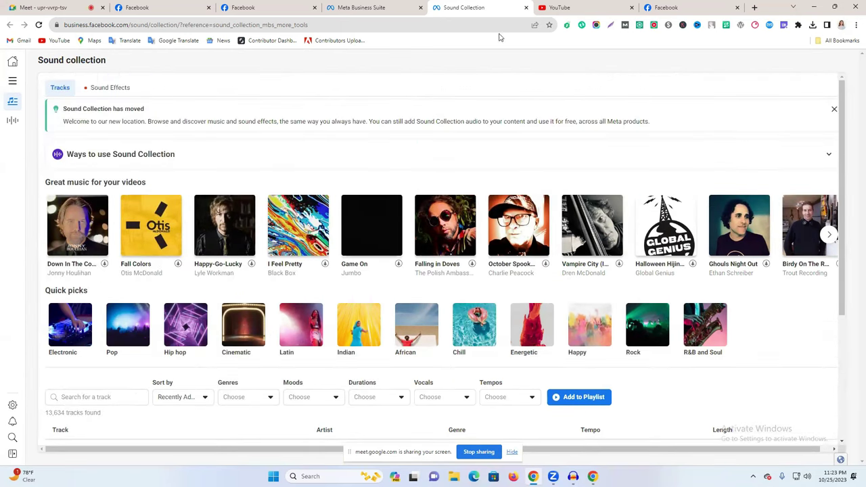
click(367, 7)
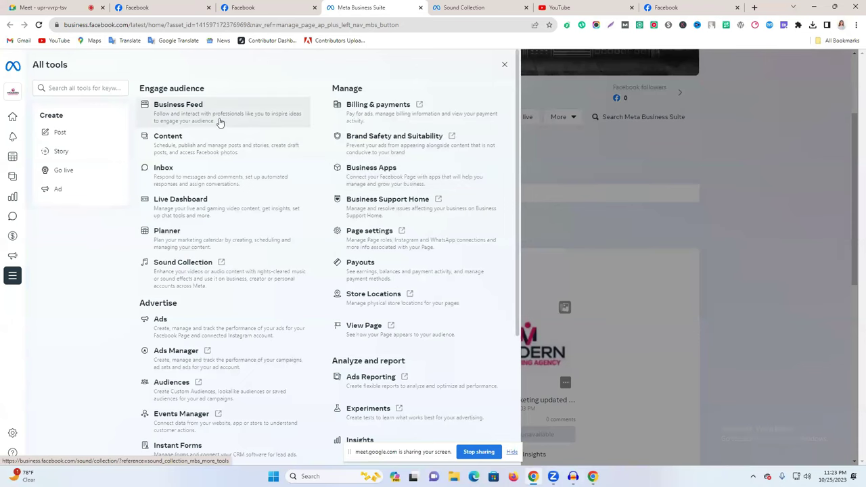
Open Commerce Manager from All tools and dismiss its local products promotion popup.
scroll(217, 224, down, 1)
scroll(341, 287, down, 3)
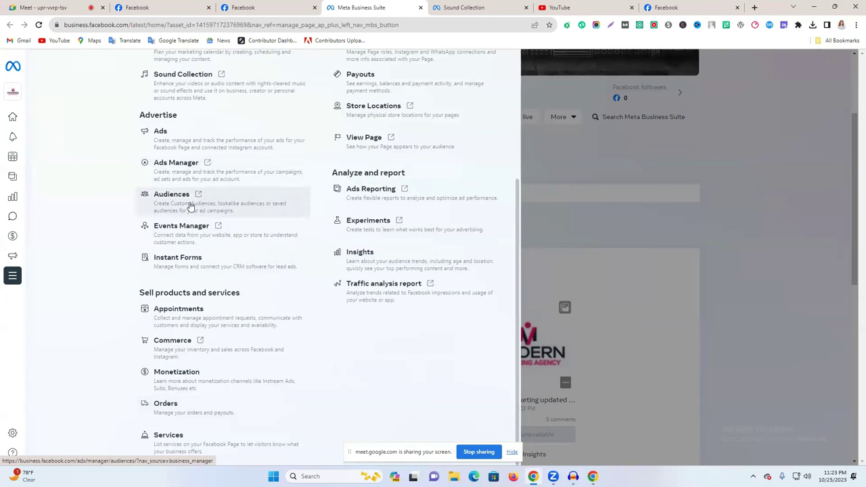
scroll(180, 169, up, 2)
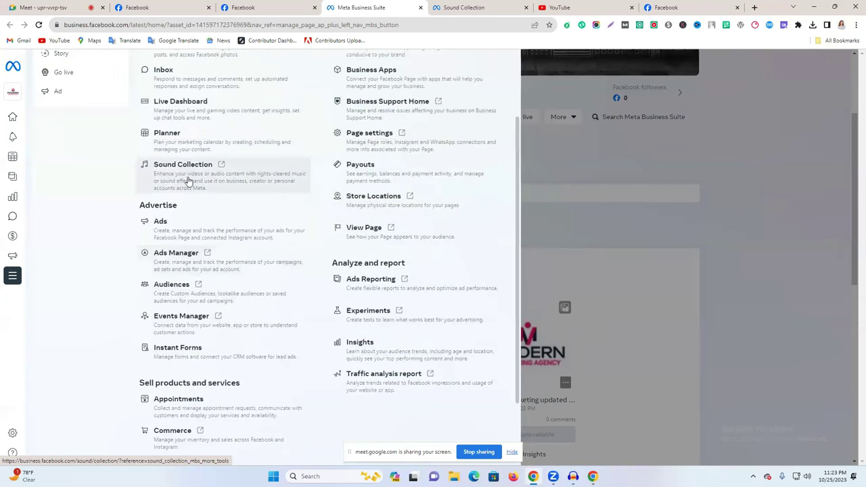
scroll(176, 189, up, 1)
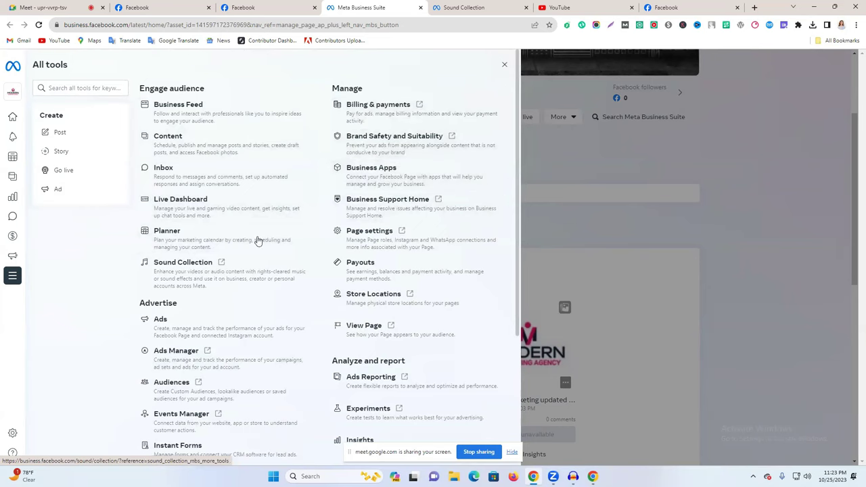
scroll(182, 295, down, 3)
scroll(181, 296, down, 1)
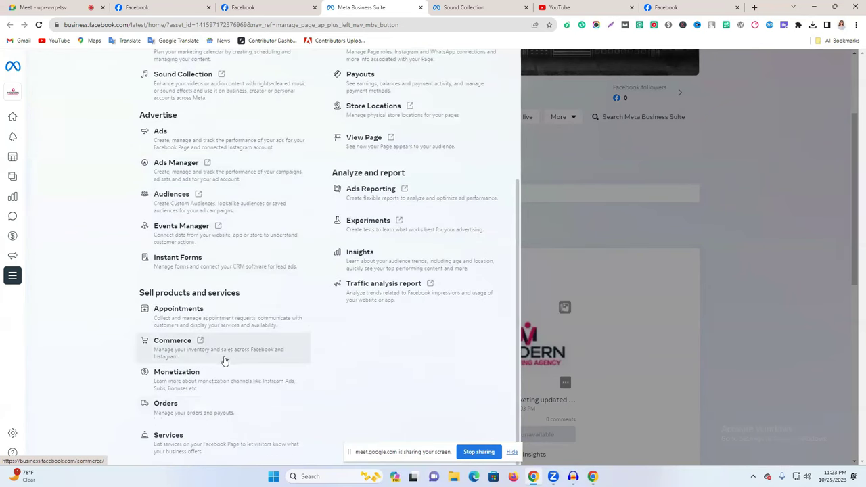
click(244, 362)
click(511, 7)
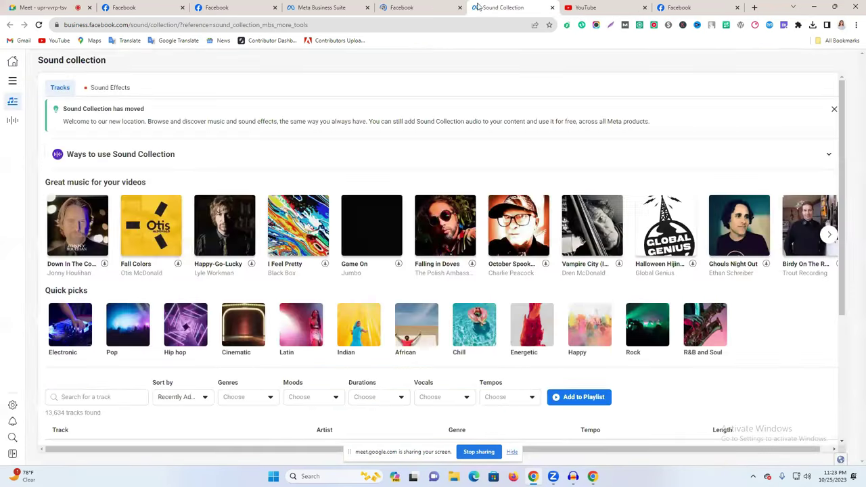
click(424, 6)
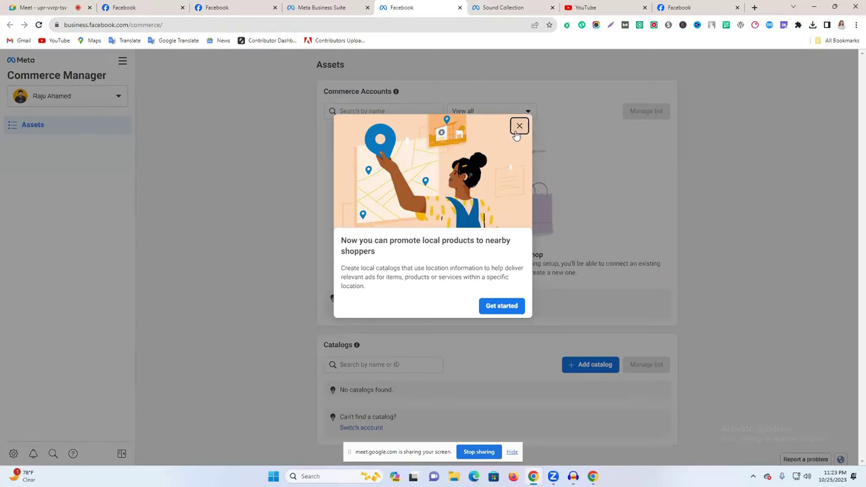
click(519, 126)
Close the Commerce Manager and Sound Collection tabs.
click(460, 8)
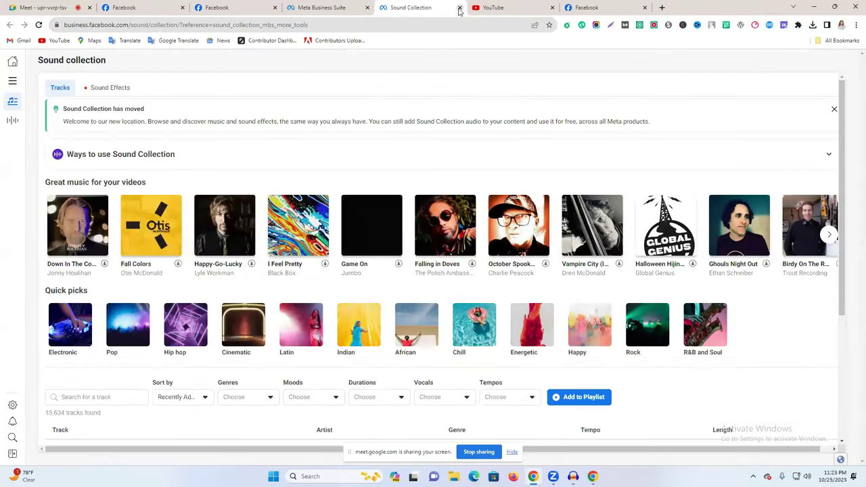
click(474, 7)
click(311, 6)
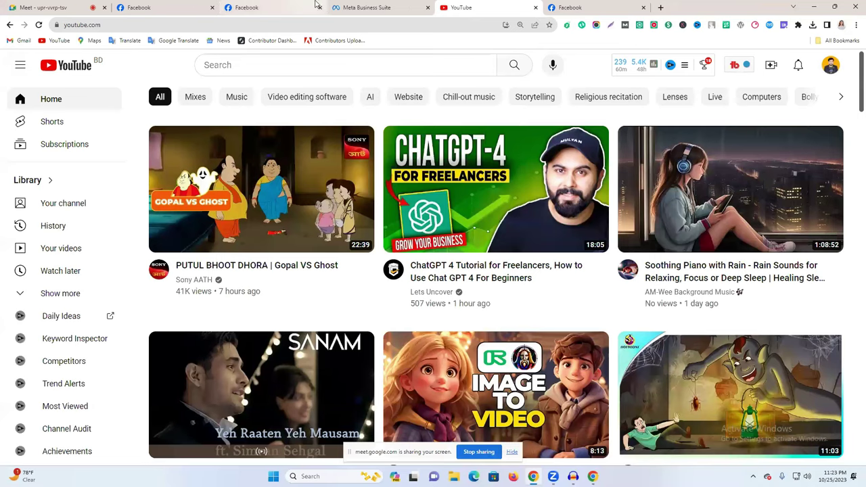
Play the 'Soothing Piano with Rain' video from the YouTube home feed.
click(453, 7)
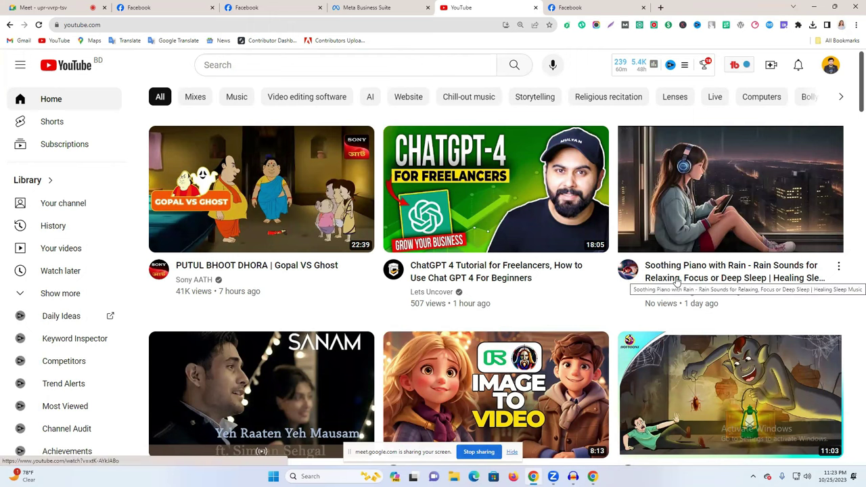
mouse_move(677, 281)
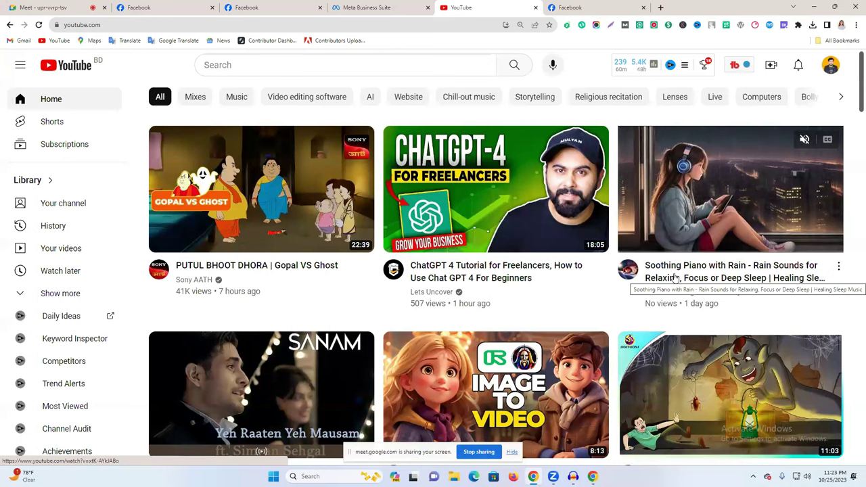
click(675, 278)
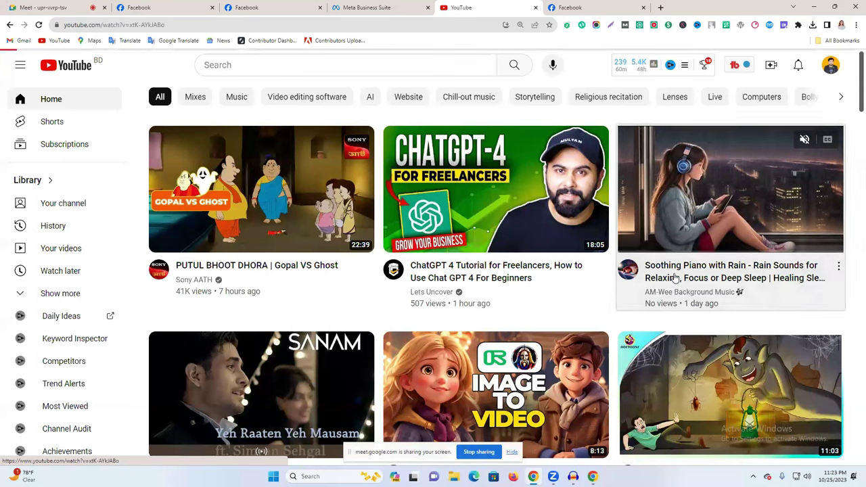